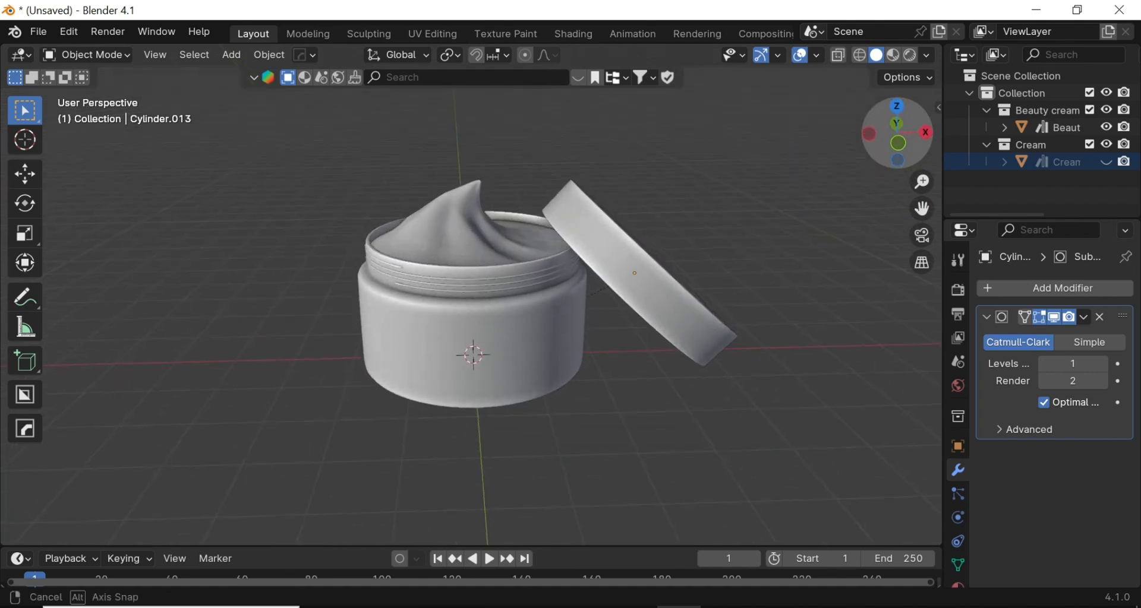
- Add a plane under the cream jar and scale it uniformly by 15 as the floor
{"action": "scroll", "coordinate": [888, 154], "scroll_direction": "up", "scroll_amount": 1}
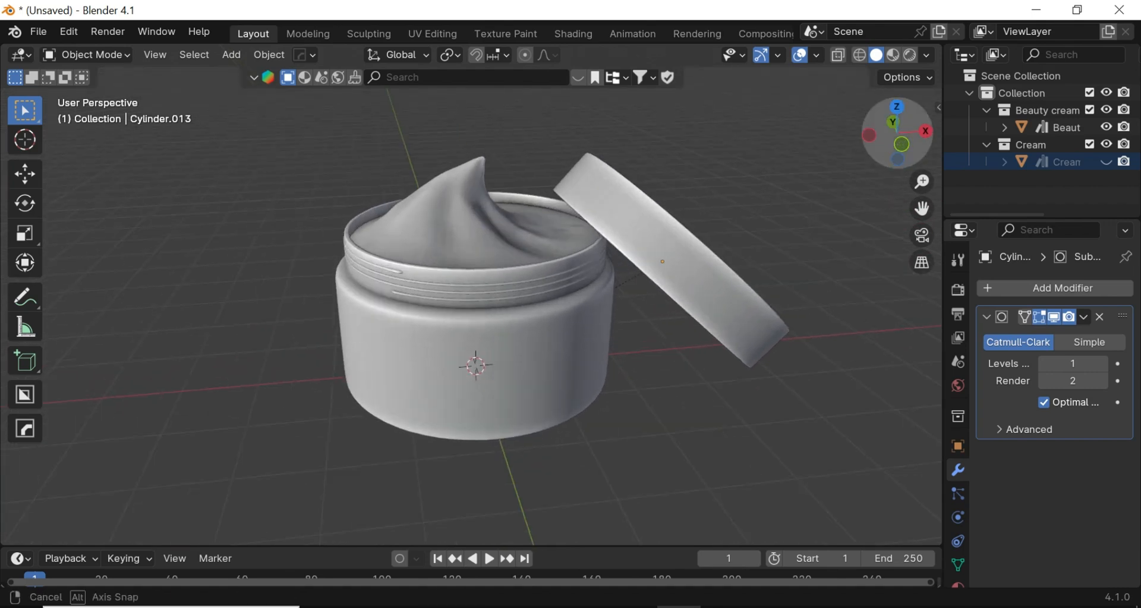
{"action": "left_click_drag", "start_coordinate": [925, 159], "coordinate": [618, 134]}
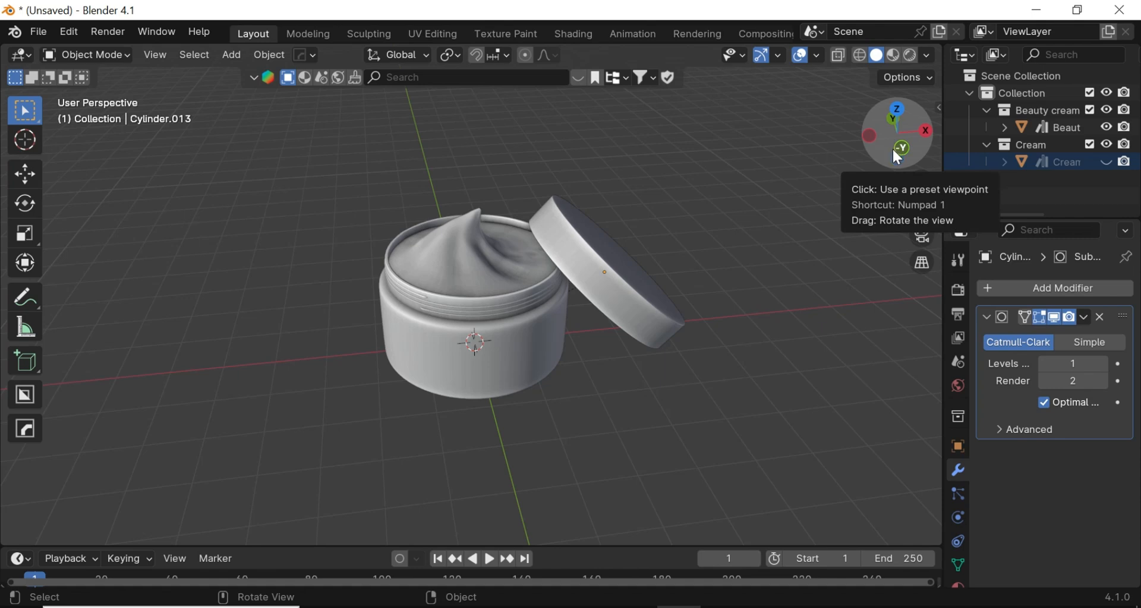
{"action": "left_click_drag", "start_coordinate": [897, 159], "coordinate": [362, 248]}
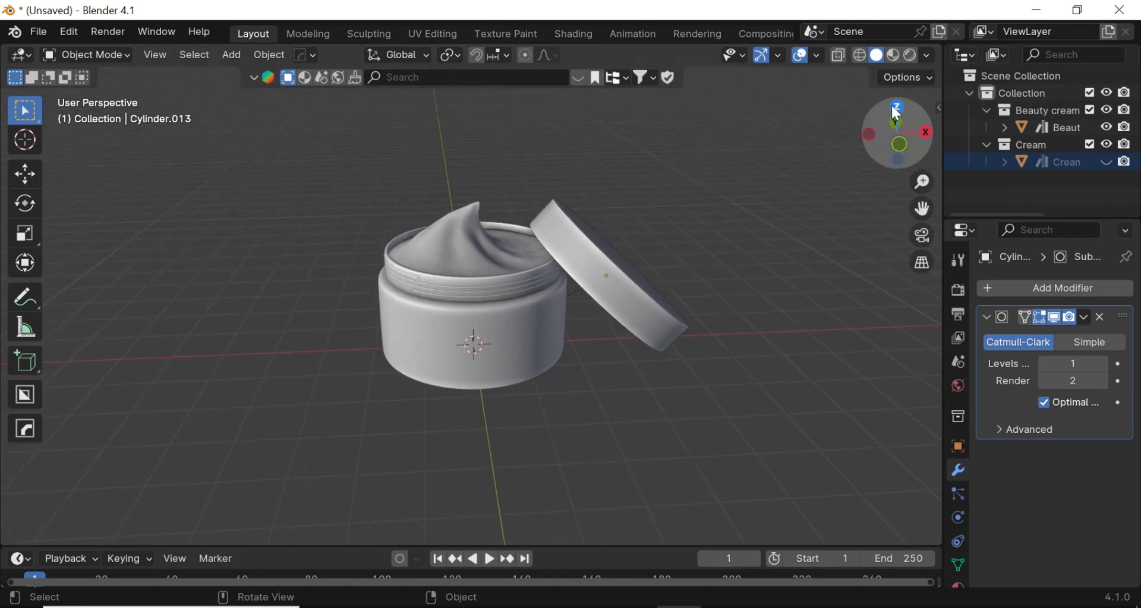
{"action": "left_click_drag", "start_coordinate": [895, 111], "coordinate": [881, 151]}
{"action": "key", "text": "shift+a"}
{"action": "mouse_move", "coordinate": [565, 177]}
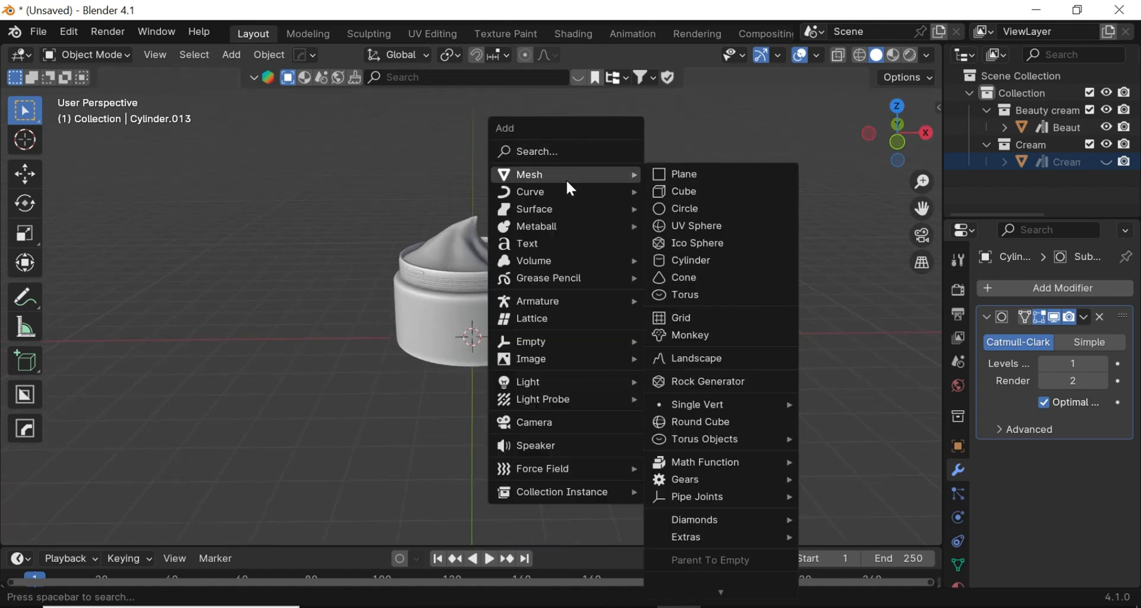
{"action": "left_click", "coordinate": [676, 173]}
{"action": "key", "text": "s"}
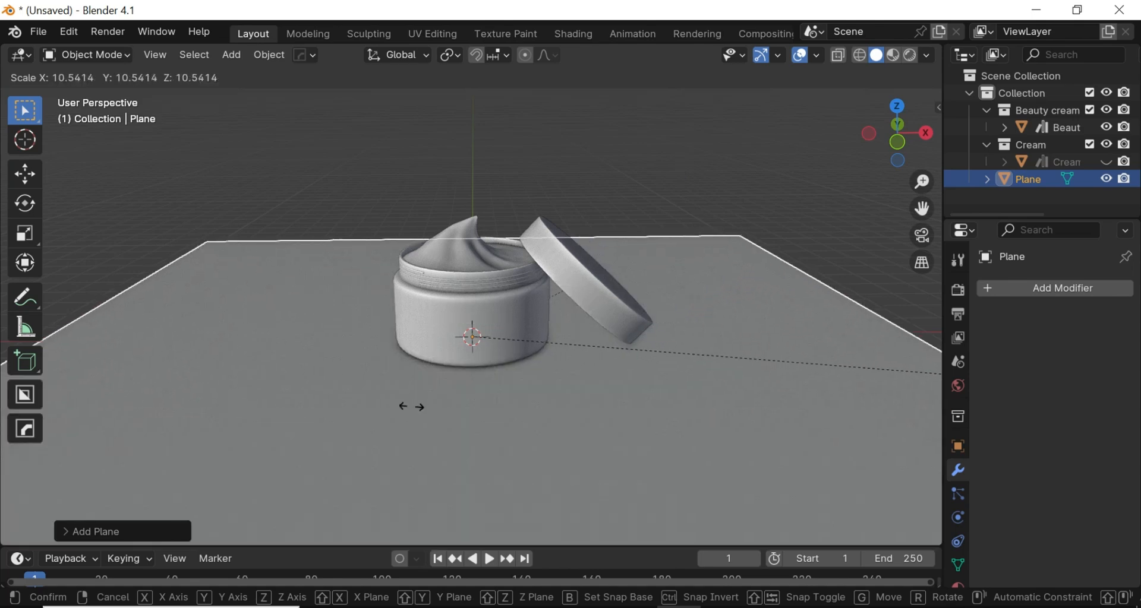
{"action": "type", "text": "1"}
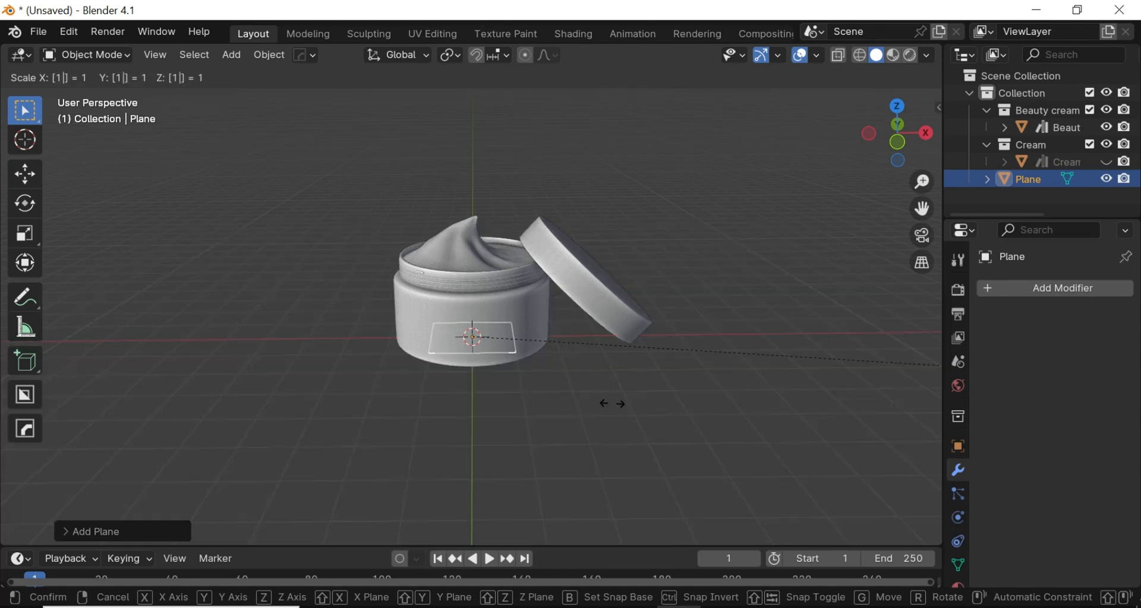
{"action": "type", "text": "5"}
{"action": "left_click", "coordinate": [611, 402]}
- Extrude the floor plane's rear edge upward along Z to form a vertical backdrop wall behind the jar
{"action": "scroll", "coordinate": [890, 119], "scroll_direction": "up", "scroll_amount": 4}
{"action": "left_click_drag", "start_coordinate": [890, 119], "coordinate": [893, 116]}
{"action": "key", "text": "Tab"}
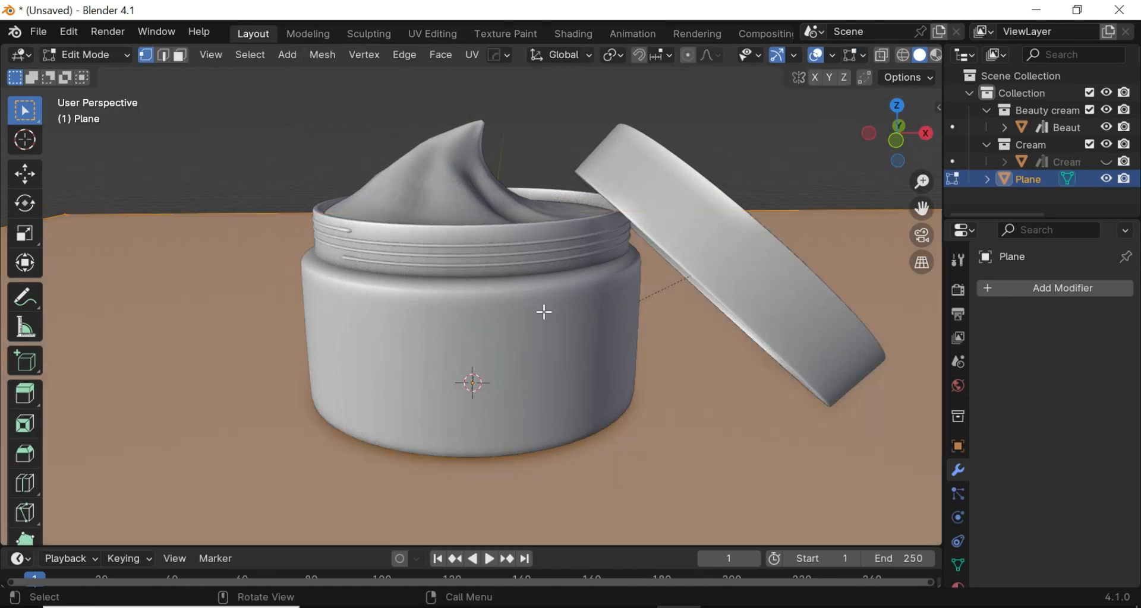
{"action": "left_click", "coordinate": [163, 55]}
{"action": "scroll", "coordinate": [219, 214], "scroll_direction": "down", "scroll_amount": 2}
{"action": "left_click_drag", "start_coordinate": [312, 182], "coordinate": [399, 246]}
{"action": "key", "text": "e"}
{"action": "key", "text": "z"}
{"action": "left_click", "coordinate": [650, 369]}
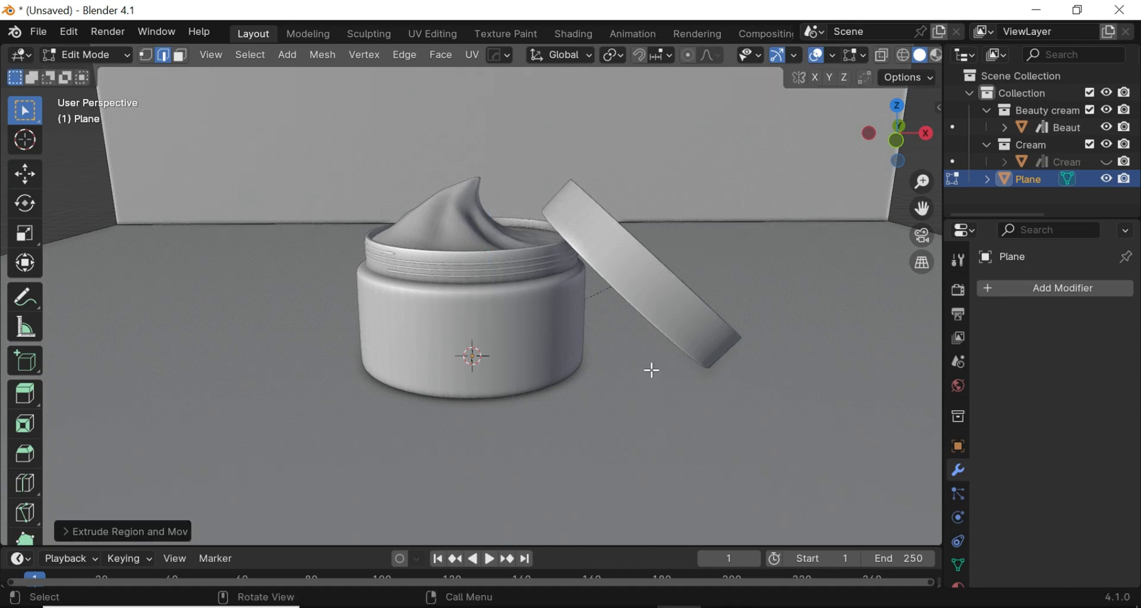
{"action": "key", "text": "Tab"}
- Move the floor and backdrop object -9.5 m along Y to bring the wall closer to the jar
{"action": "scroll", "coordinate": [832, 202], "scroll_direction": "down", "scroll_amount": 3}
{"action": "left_click_drag", "start_coordinate": [895, 170], "coordinate": [847, 193]}
{"action": "scroll", "coordinate": [763, 194], "scroll_direction": "up", "scroll_amount": 4}
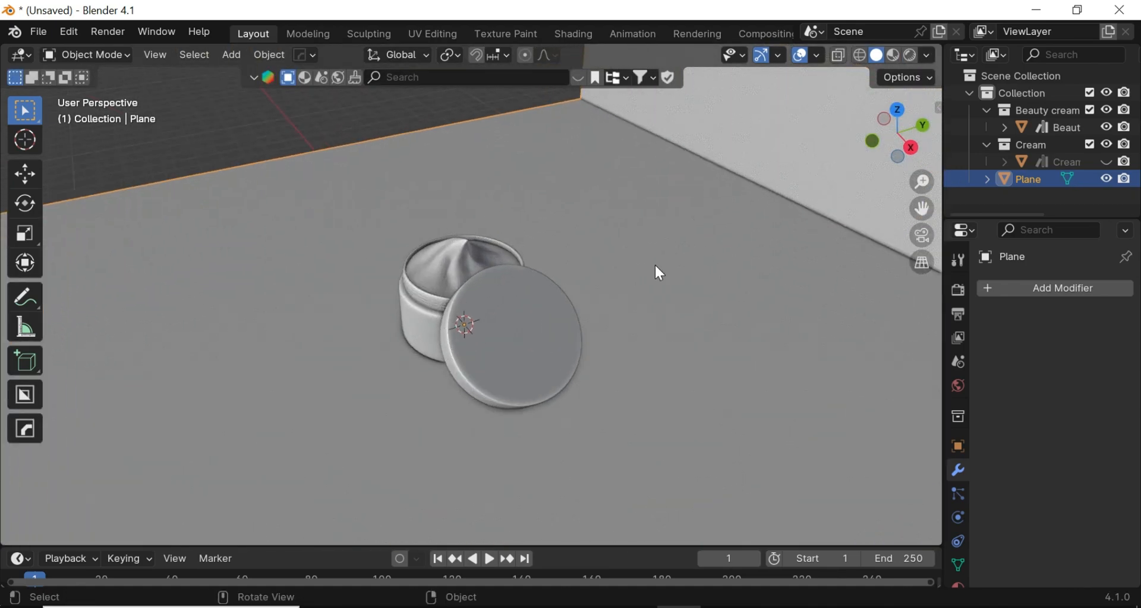
{"action": "key", "text": "g"}
{"action": "key", "text": "y"}
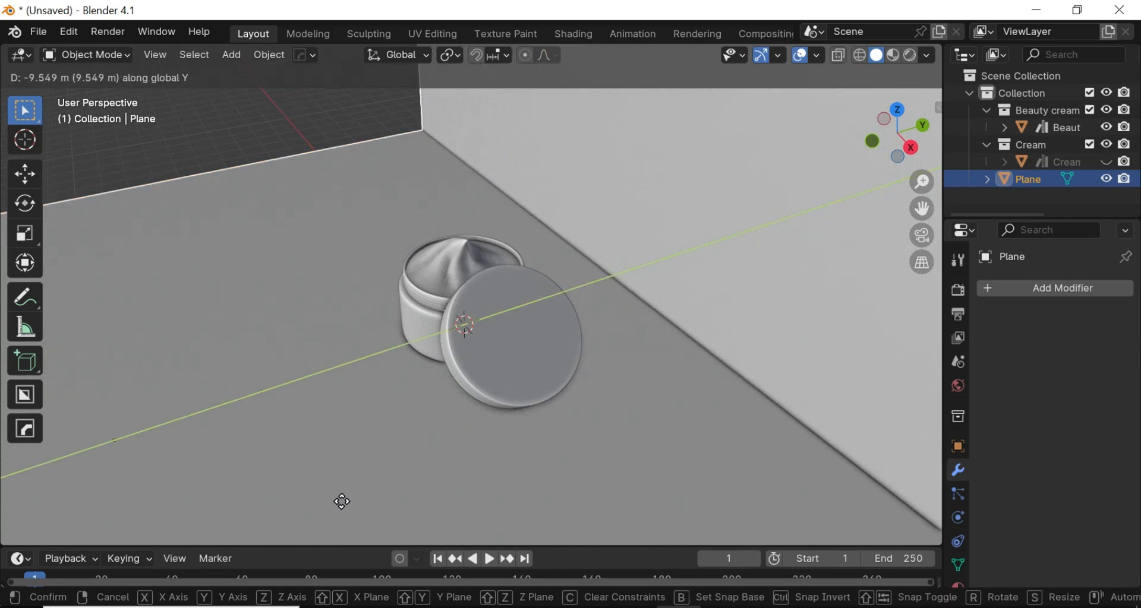
{"action": "type", "text": "9.5-"}
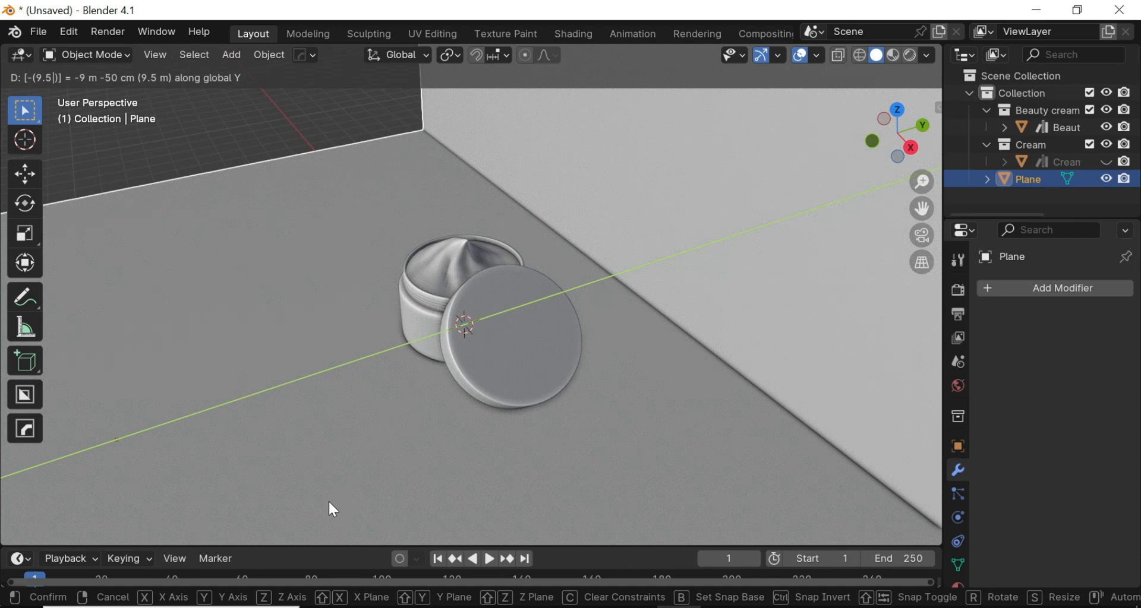
{"action": "key", "text": "Return"}
- Add a mesh circle under the jar and scale it up until it is clearly wider than the jar's base
{"action": "left_click_drag", "start_coordinate": [859, 117], "coordinate": [897, 154]}
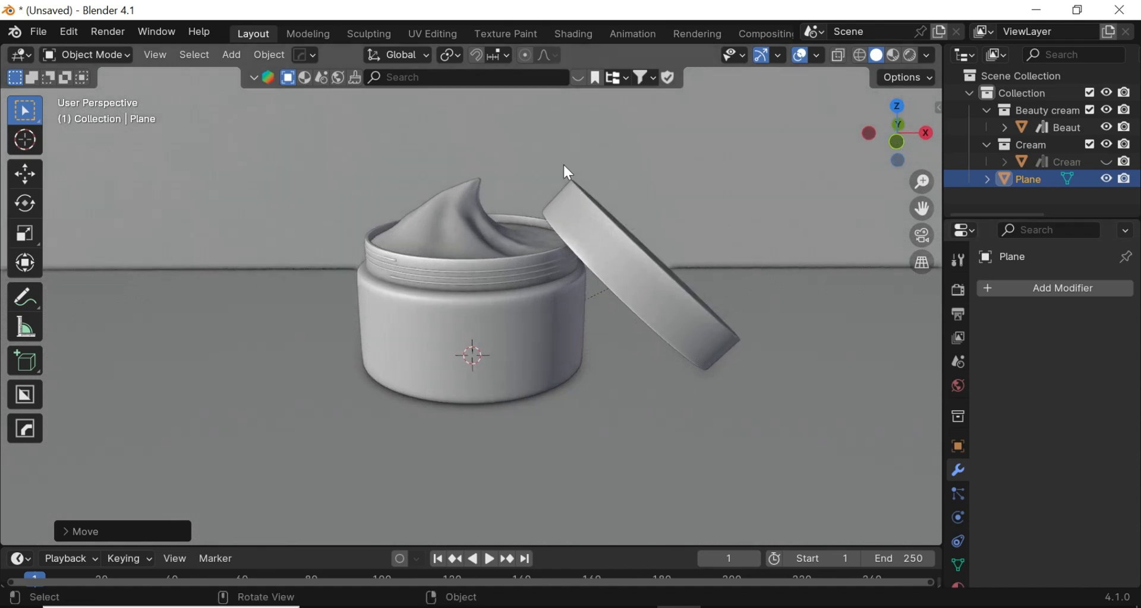
{"action": "key", "text": "shift+a"}
{"action": "mouse_move", "coordinate": [525, 191]}
{"action": "left_click", "coordinate": [585, 227]}
{"action": "key", "text": "s"}
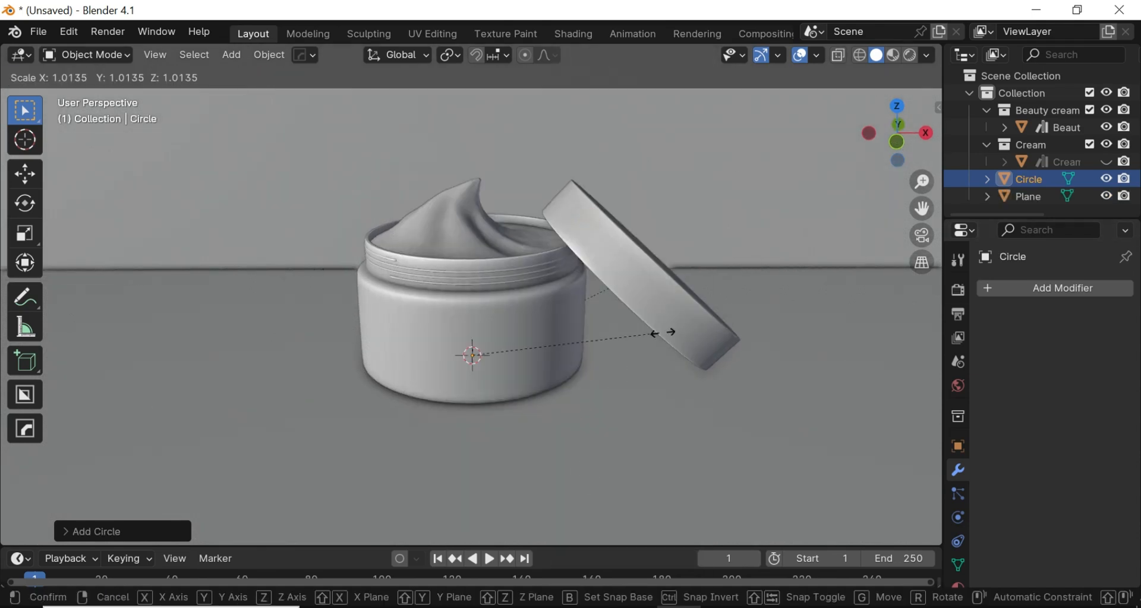
{"action": "left_click", "coordinate": [771, 324]}
{"action": "scroll", "coordinate": [771, 324], "scroll_direction": "down", "scroll_amount": 1}
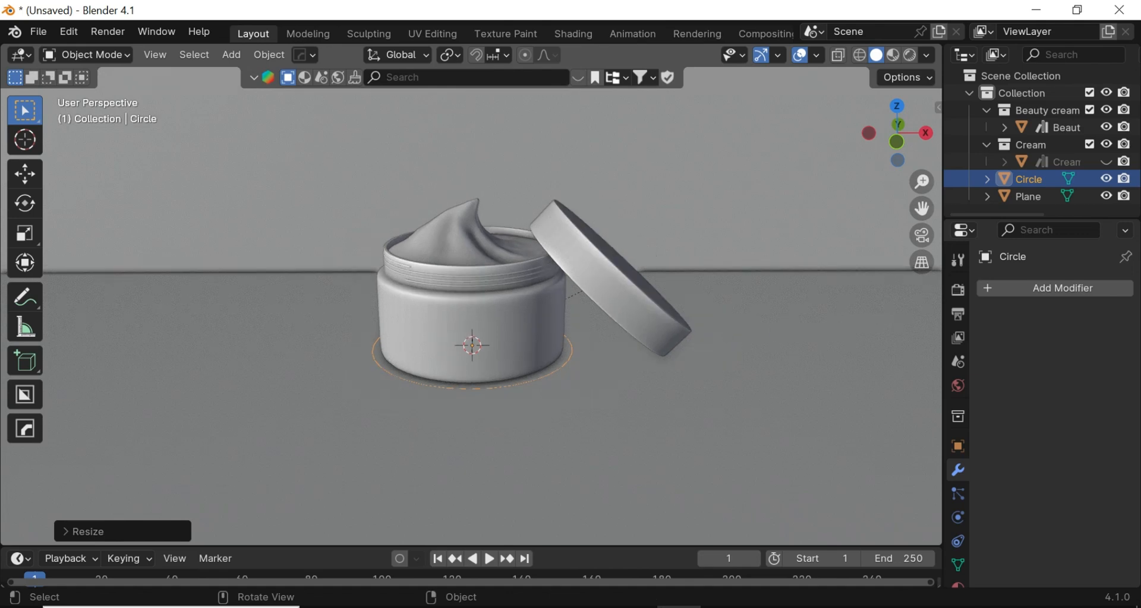
{"action": "key", "text": "s"}
{"action": "left_click", "coordinate": [762, 318]}
- Fill the circle with a face and extrude it upward into a low round podium
{"action": "key", "text": "Tab"}
{"action": "scroll", "coordinate": [700, 329], "scroll_direction": "up", "scroll_amount": 1}
{"action": "key", "text": "f"}
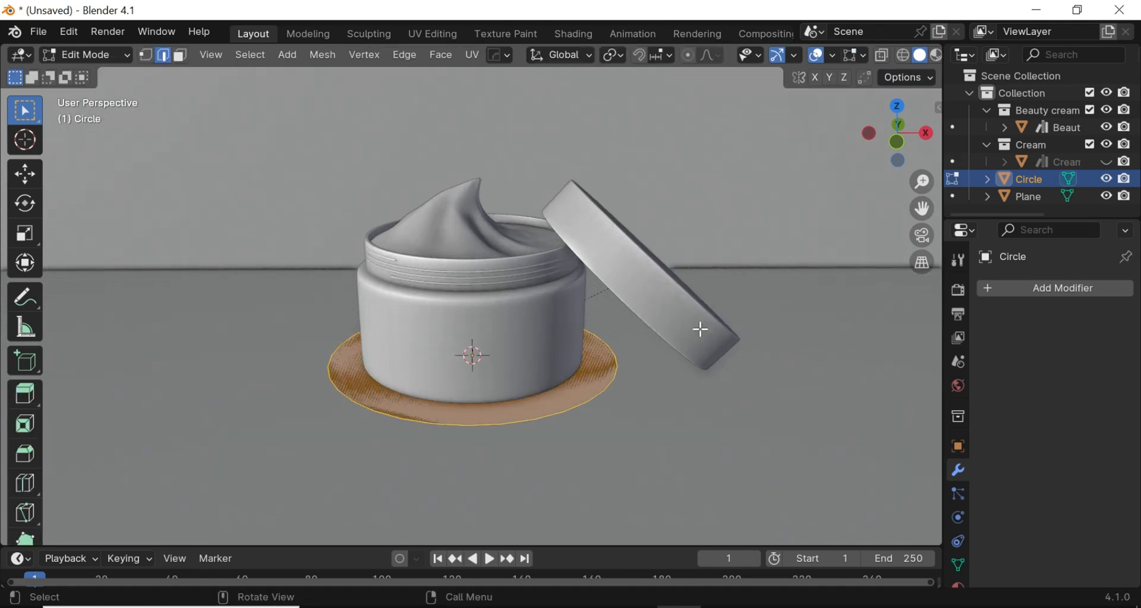
{"action": "key", "text": "e"}
{"action": "left_click", "coordinate": [705, 296]}
{"action": "key", "text": "Tab"}
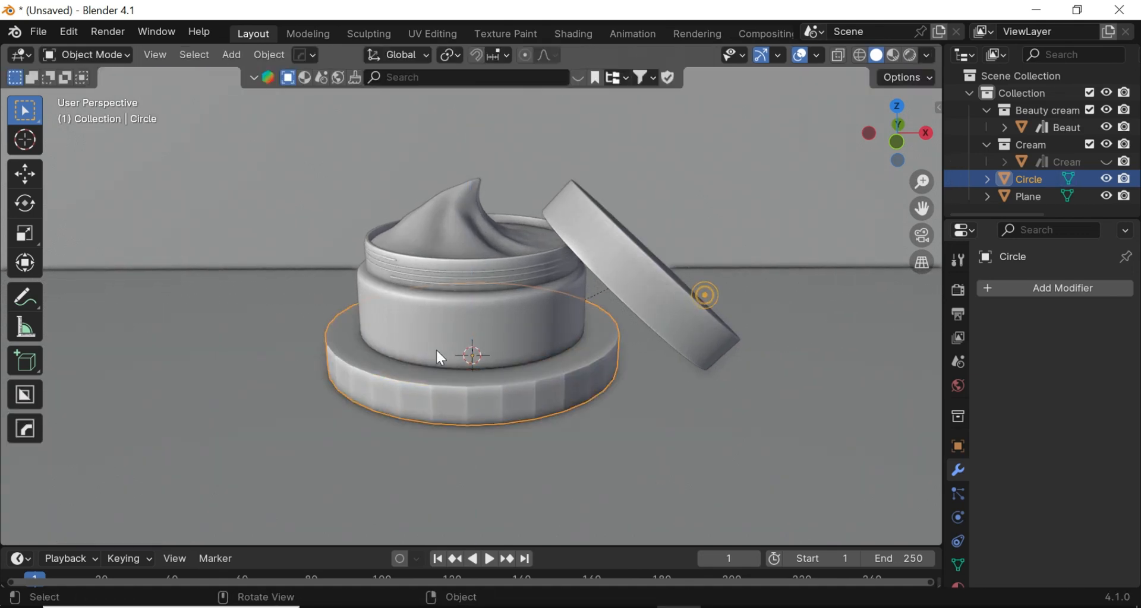
- Raise the cream jar about 0.5 m along Z onto the podium
{"action": "left_click", "coordinate": [579, 301]}
{"action": "key", "text": "g"}
{"action": "key", "text": "z"}
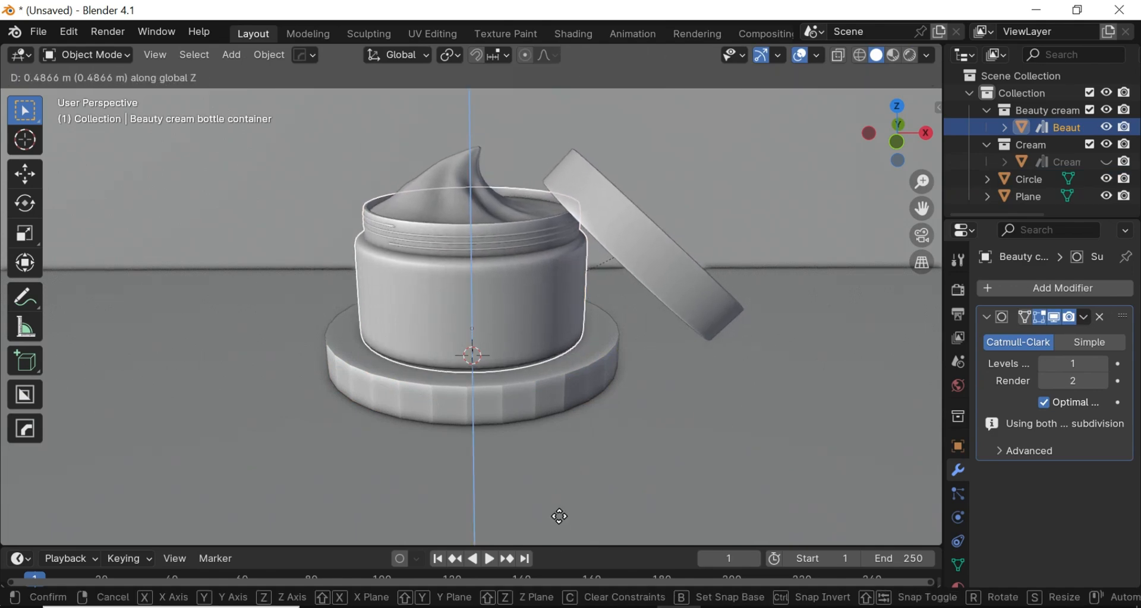
{"action": "left_click", "coordinate": [559, 499]}
{"action": "scroll", "coordinate": [472, 297], "scroll_direction": "down", "scroll_amount": 3}
{"action": "key", "text": "r"}
{"action": "key", "text": "r"}
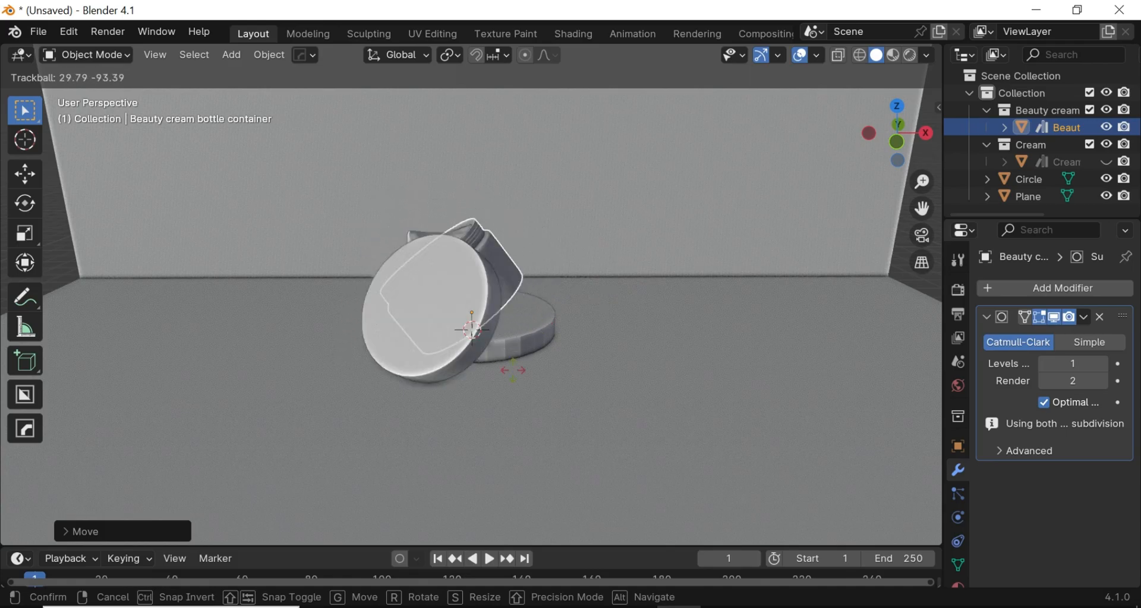
{"action": "right_click", "coordinate": [598, 232]}
- Fine-tune the jar's height along Z so its base sits on the podium's upper surface
{"action": "scroll", "coordinate": [600, 244], "scroll_direction": "up", "scroll_amount": 1}
{"action": "scroll", "coordinate": [600, 243], "scroll_direction": "up", "scroll_amount": 3}
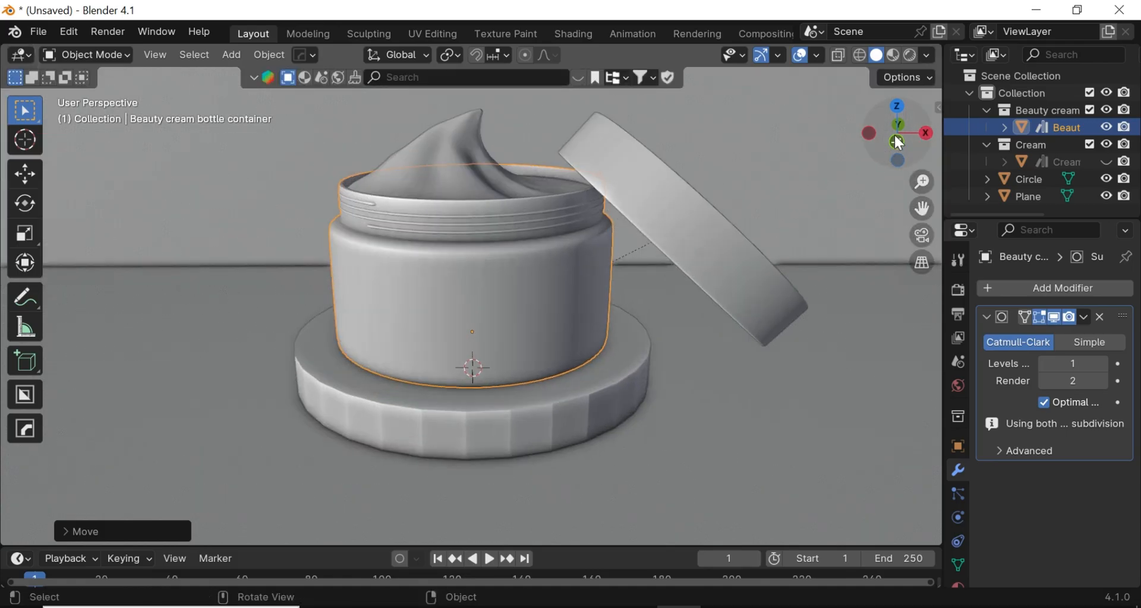
{"action": "left_click_drag", "start_coordinate": [895, 137], "coordinate": [895, 119]}
{"action": "scroll", "coordinate": [664, 201], "scroll_direction": "up", "scroll_amount": 2}
{"action": "key", "text": "g"}
{"action": "key", "text": "z"}
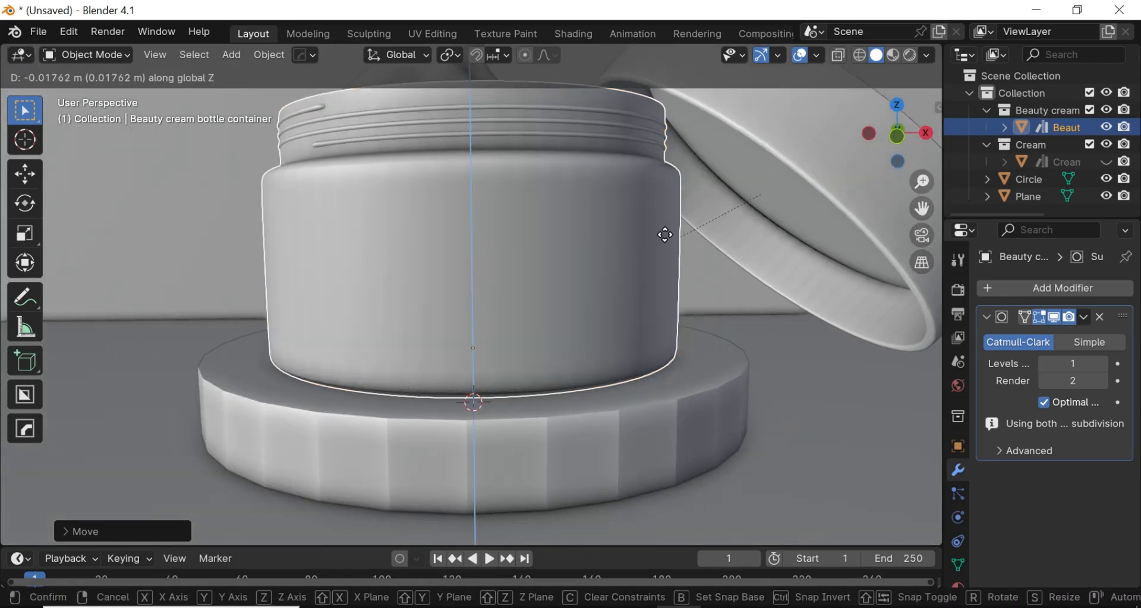
{"action": "left_click", "coordinate": [664, 230]}
- Examine how the jar sits on the podium from different heights and distances
{"action": "scroll", "coordinate": [664, 229], "scroll_direction": "down", "scroll_amount": 3}
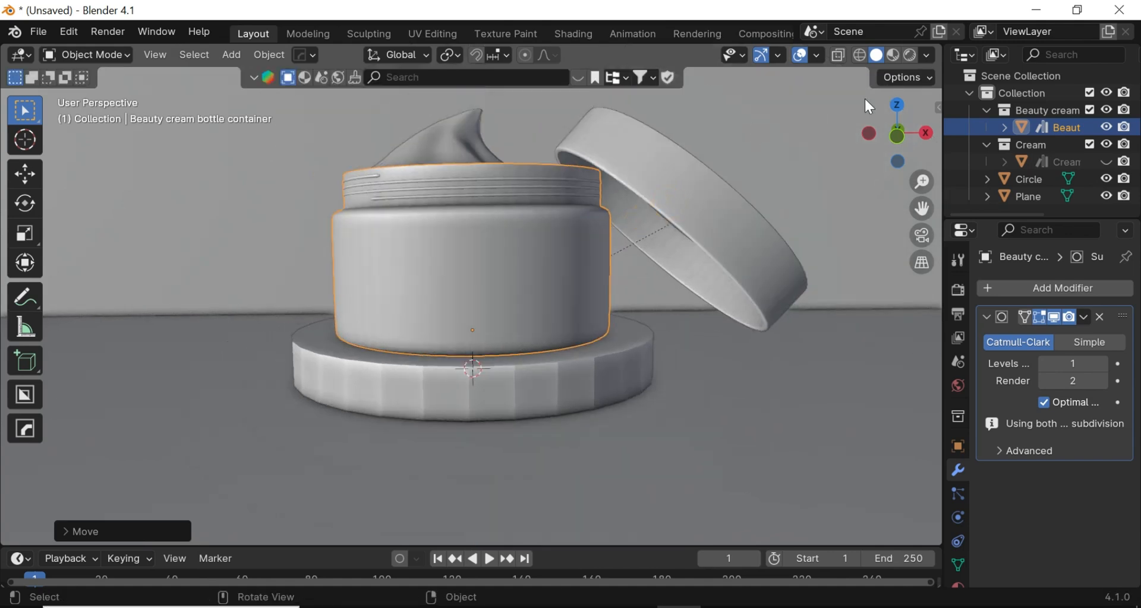
{"action": "scroll", "coordinate": [878, 107], "scroll_direction": "down", "scroll_amount": 1}
{"action": "left_click_drag", "start_coordinate": [888, 108], "coordinate": [814, 176]}
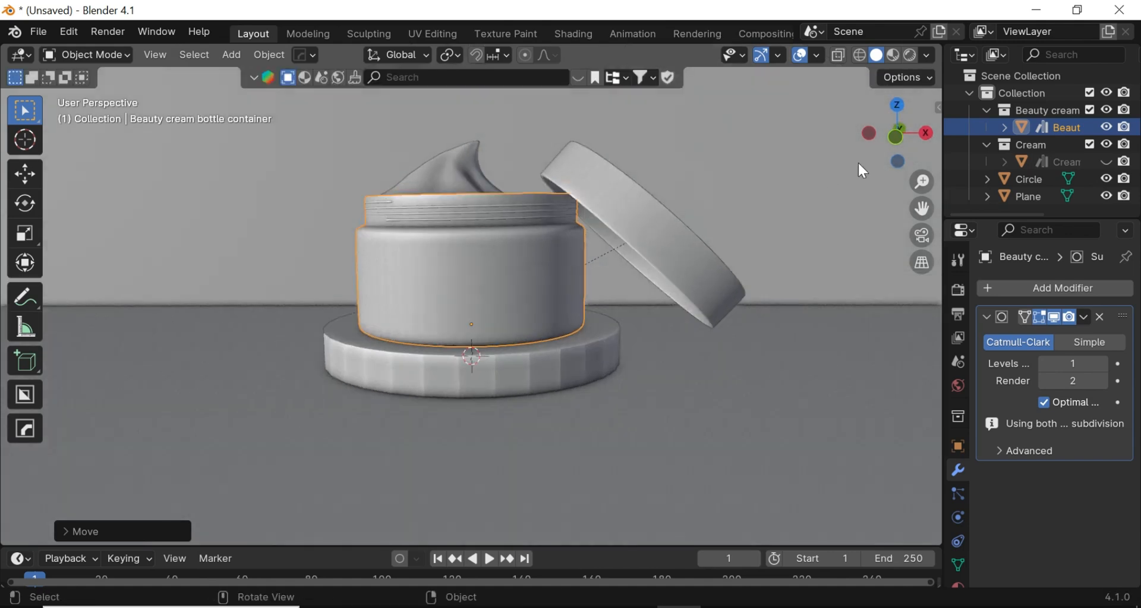
{"action": "scroll", "coordinate": [858, 163], "scroll_direction": "down", "scroll_amount": 2}
{"action": "left_click_drag", "start_coordinate": [890, 104], "coordinate": [890, 121]}
{"action": "scroll", "coordinate": [890, 121], "scroll_direction": "up", "scroll_amount": 1}
{"action": "left_click_drag", "start_coordinate": [920, 208], "coordinate": [921, 208]}
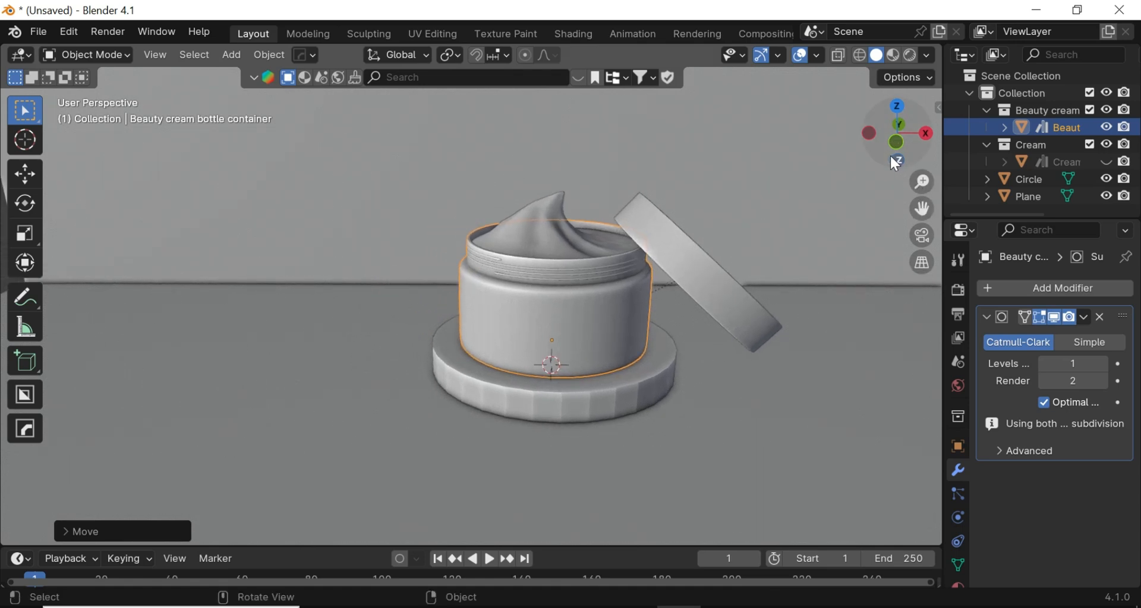
{"action": "mouse_move", "coordinate": [887, 147]}
{"action": "left_mouse_down"}
{"action": "mouse_move", "coordinate": [895, 141]}
{"action": "mouse_move", "coordinate": [891, 153]}
{"action": "left_mouse_up"}
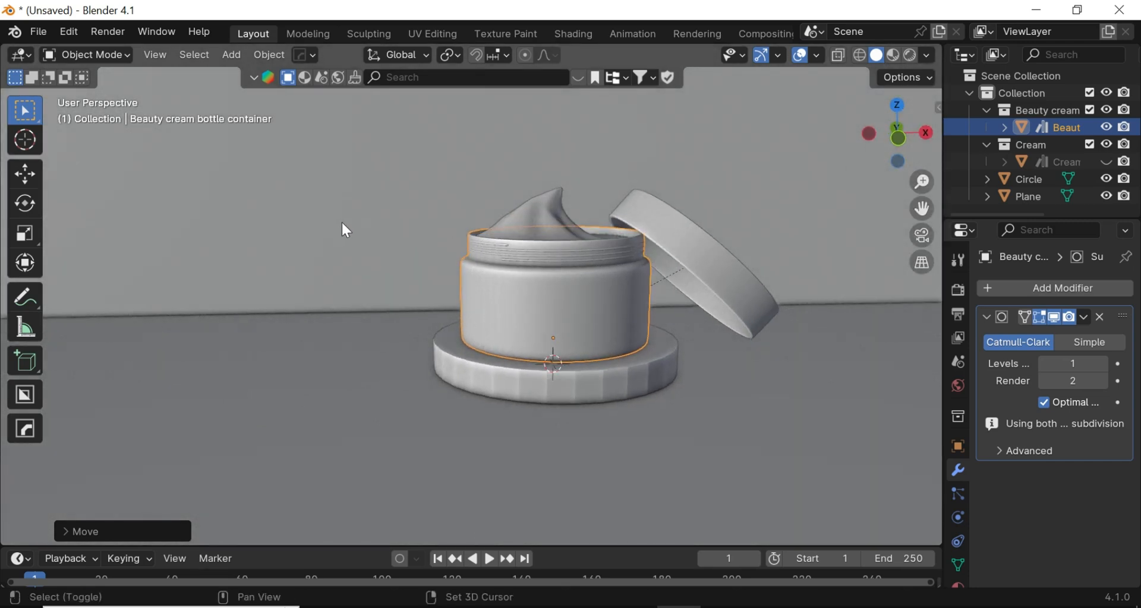
- Add a cube, move it along negative X to stand beside the podium, and raise it along Z above the floor
{"action": "key", "text": "shift+a"}
{"action": "mouse_move", "coordinate": [341, 221]}
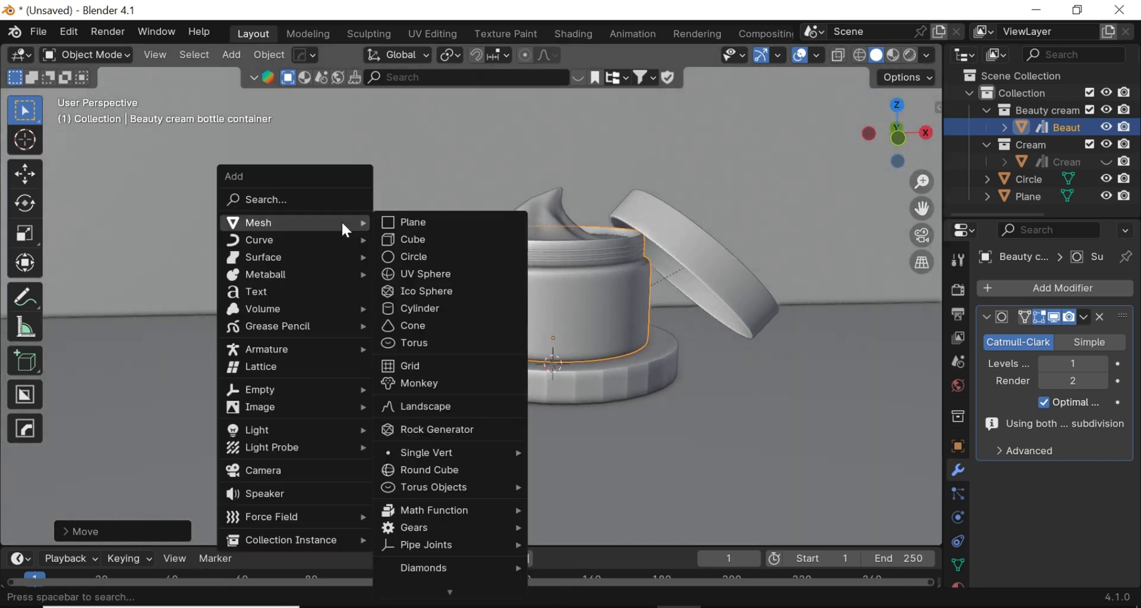
{"action": "left_click", "coordinate": [394, 237]}
{"action": "key", "text": "g"}
{"action": "key", "text": "y"}
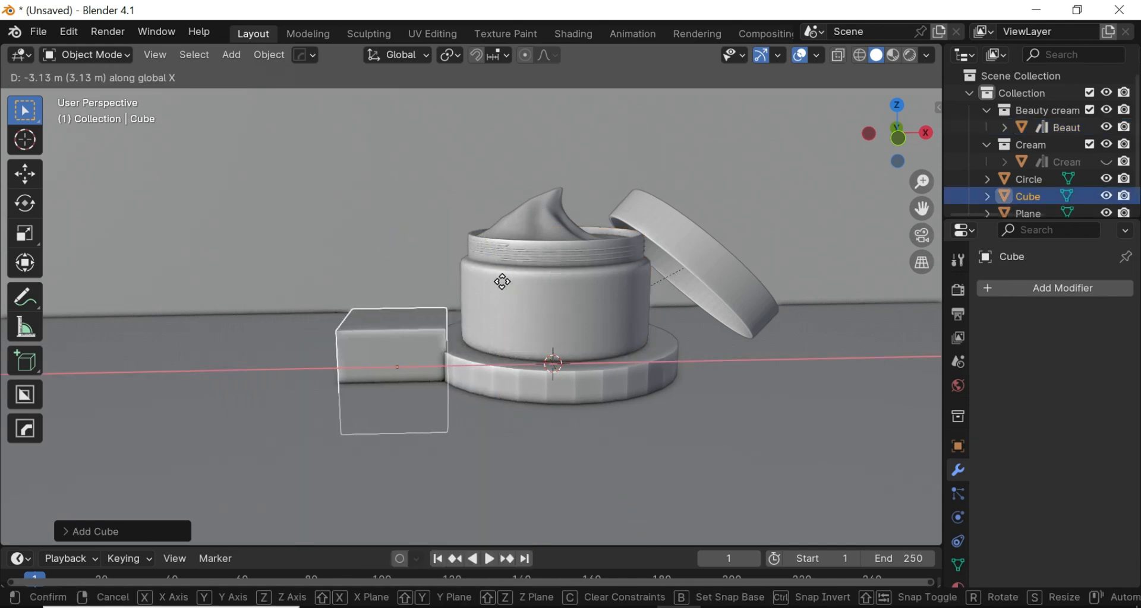
{"action": "left_click", "coordinate": [499, 282]}
{"action": "key", "text": "g"}
{"action": "key", "text": "z"}
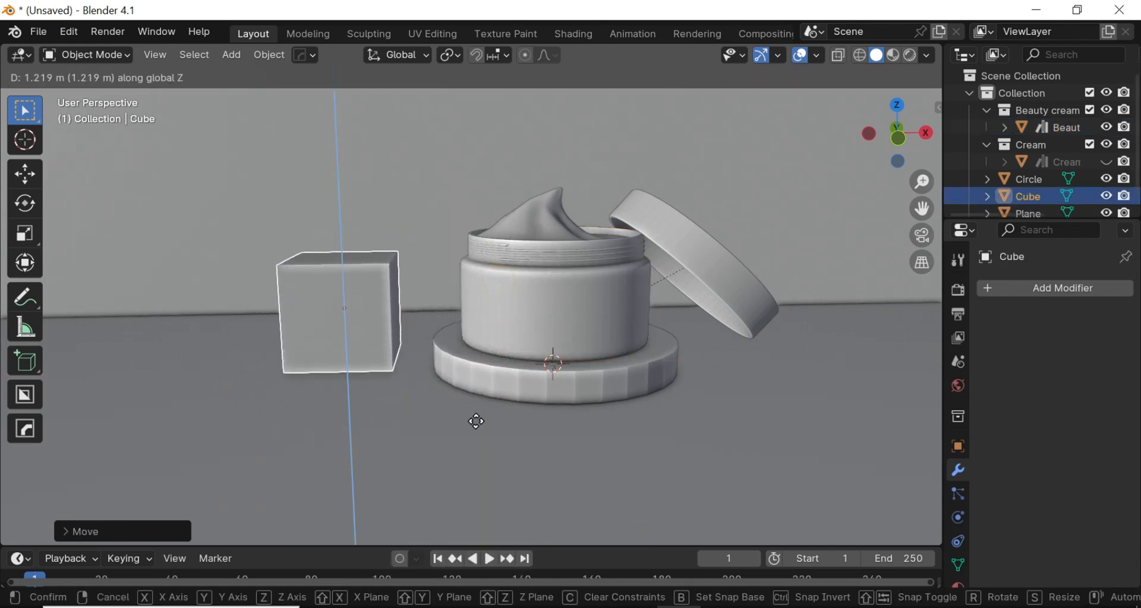
{"action": "left_click", "coordinate": [479, 62]}
- Raise the cube's upper face along Z to make a box taller than the jar
{"action": "key", "text": "Tab"}
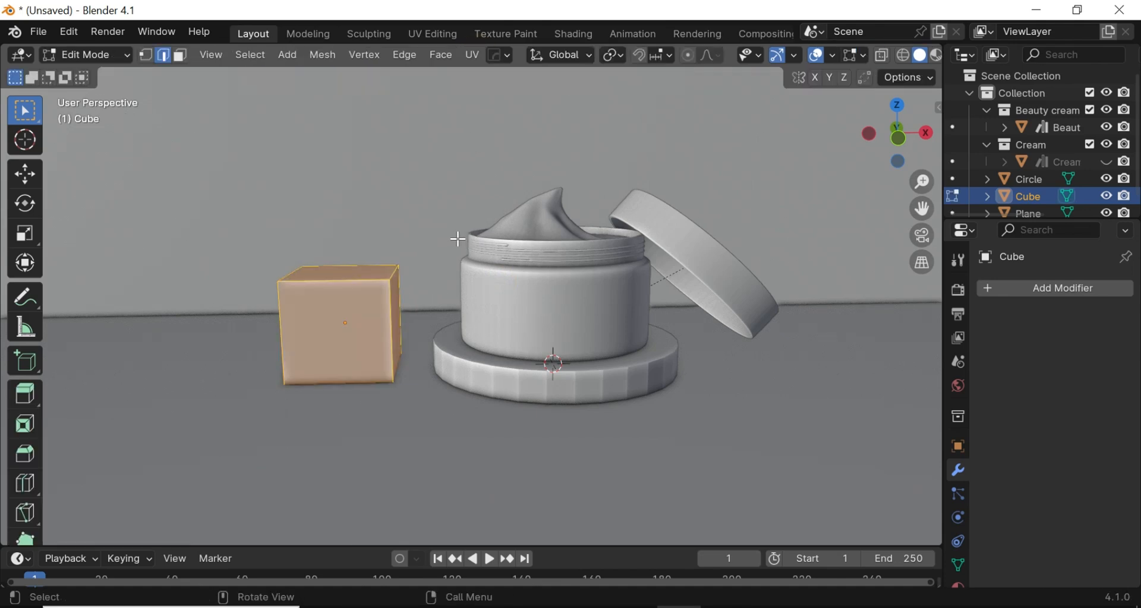
{"action": "left_click", "coordinate": [372, 266]}
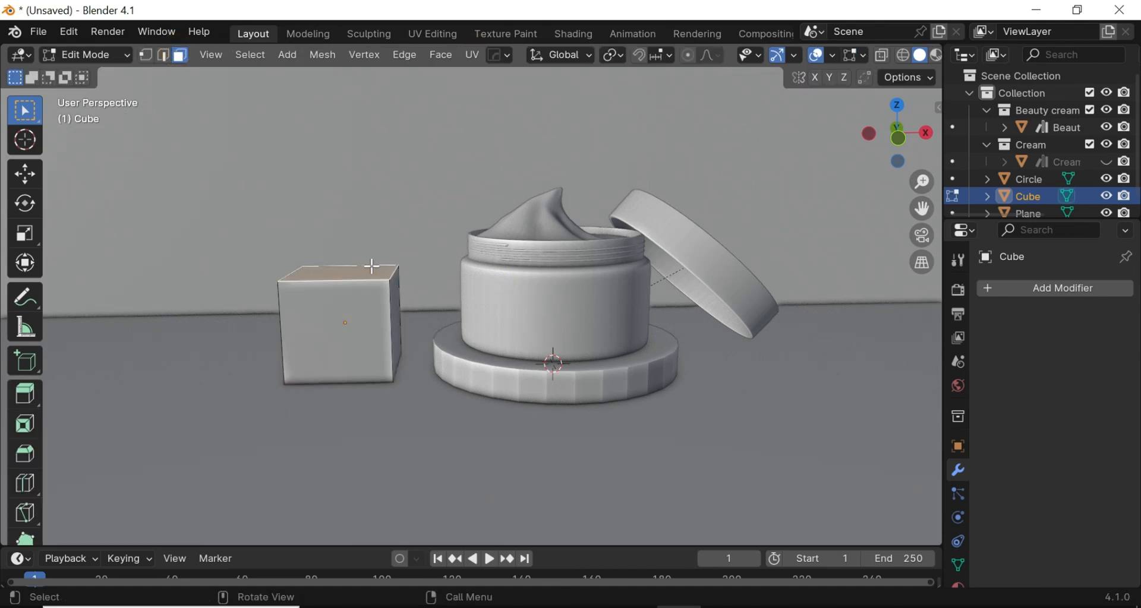
{"action": "key", "text": "g"}
{"action": "key", "text": "z"}
{"action": "left_click", "coordinate": [510, 142]}
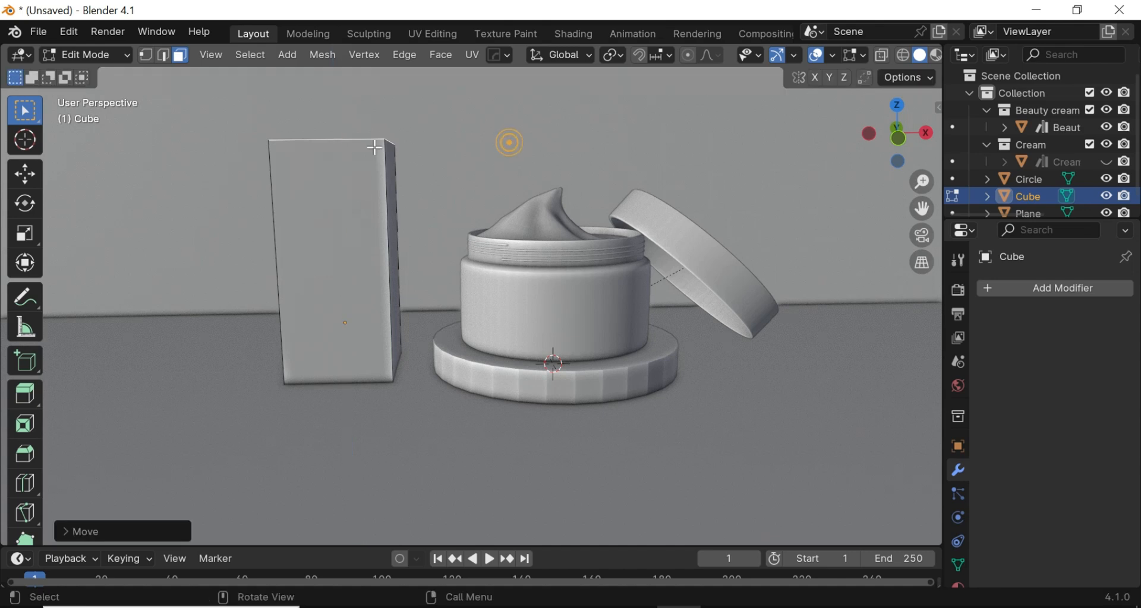
- Scale the tall box down along X to make it slimmer and shift it about 1.1 m in negative X
{"action": "left_click_drag", "start_coordinate": [893, 153], "coordinate": [485, 226]}
{"action": "key", "text": "Tab"}
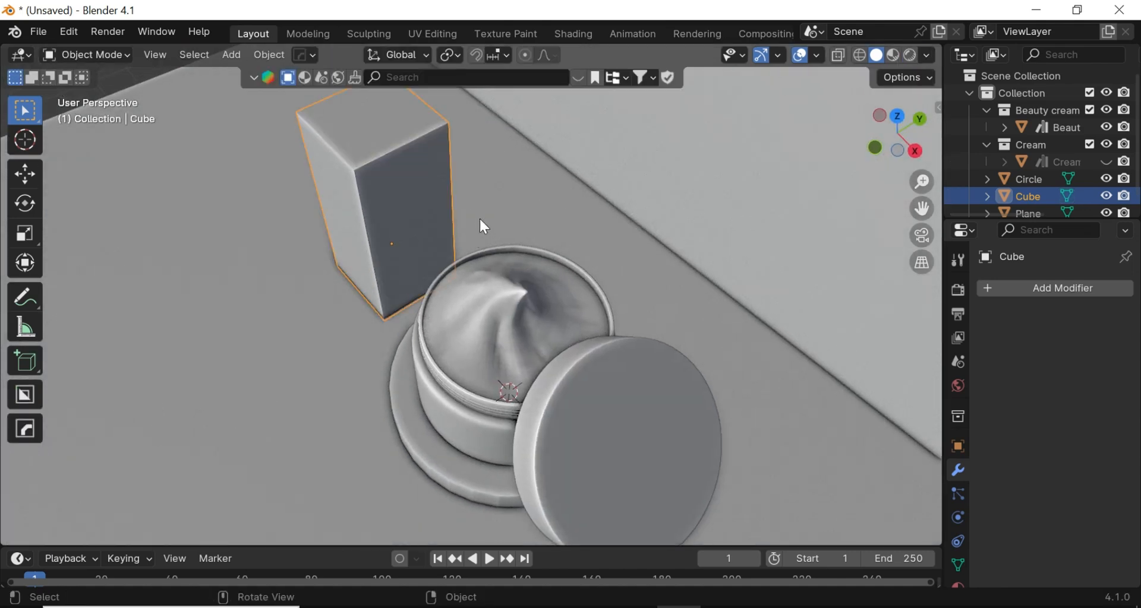
{"action": "key", "text": "s"}
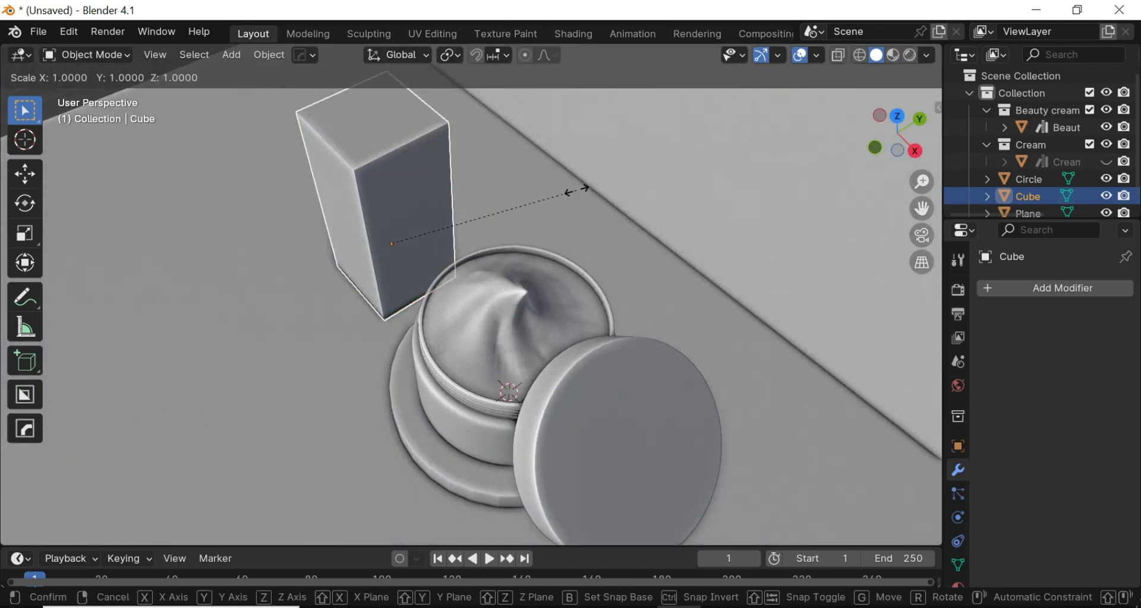
{"action": "key", "text": "x"}
{"action": "left_click", "coordinate": [462, 231]}
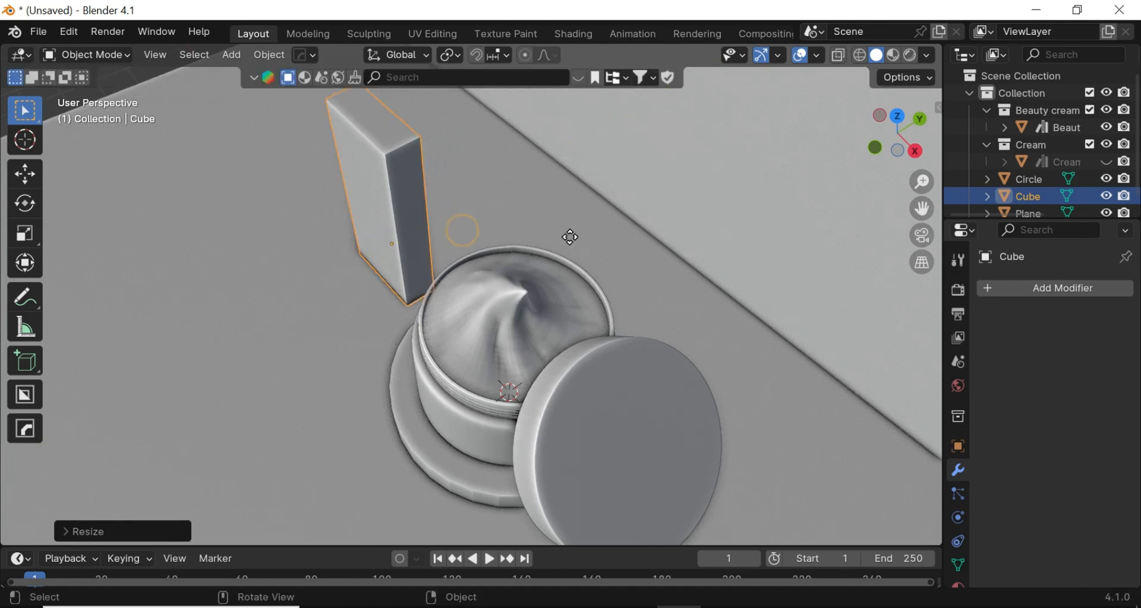
{"action": "key", "text": "g"}
{"action": "key", "text": "x"}
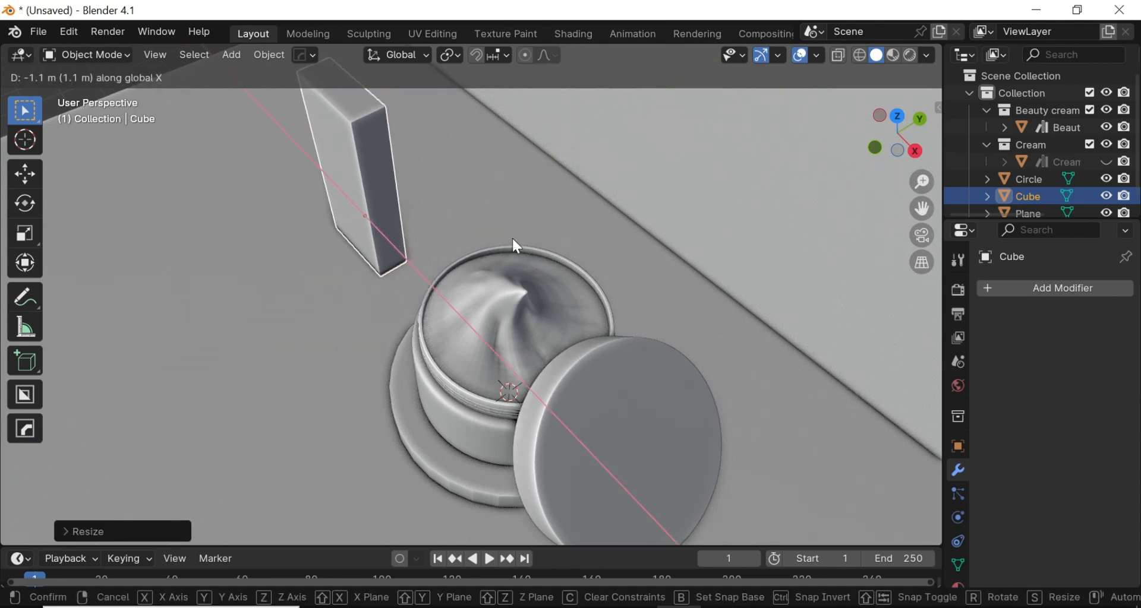
{"action": "left_click", "coordinate": [516, 247]}
- Move the tall box's lower edge nearest the podium outward along X to slant that side
{"action": "left_click_drag", "start_coordinate": [900, 126], "coordinate": [882, 133]}
{"action": "key", "text": "Tab"}
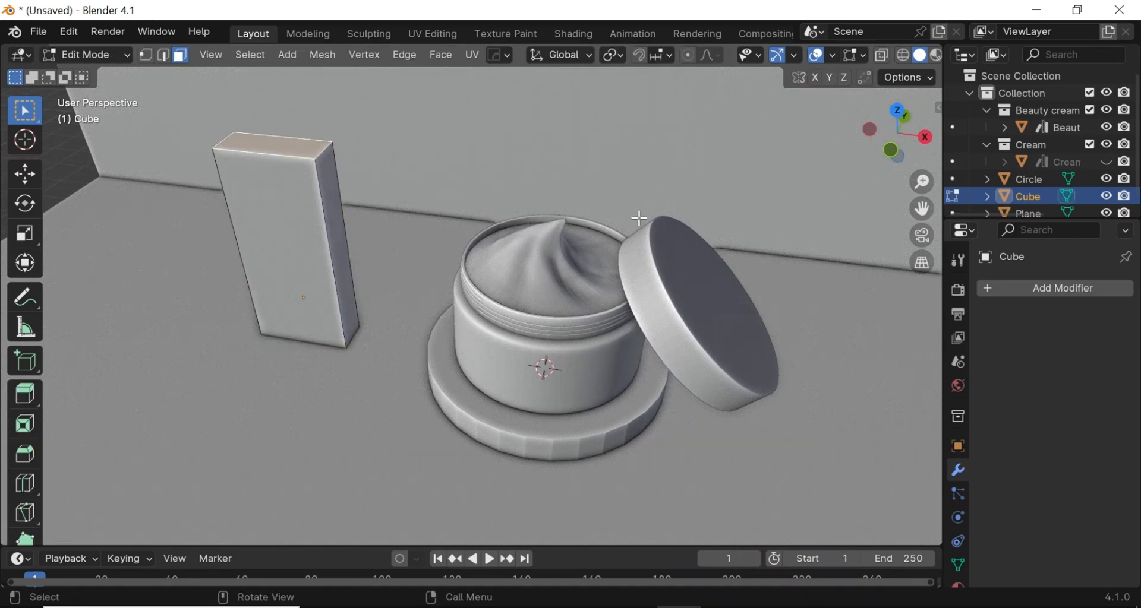
{"action": "left_click", "coordinate": [164, 55]}
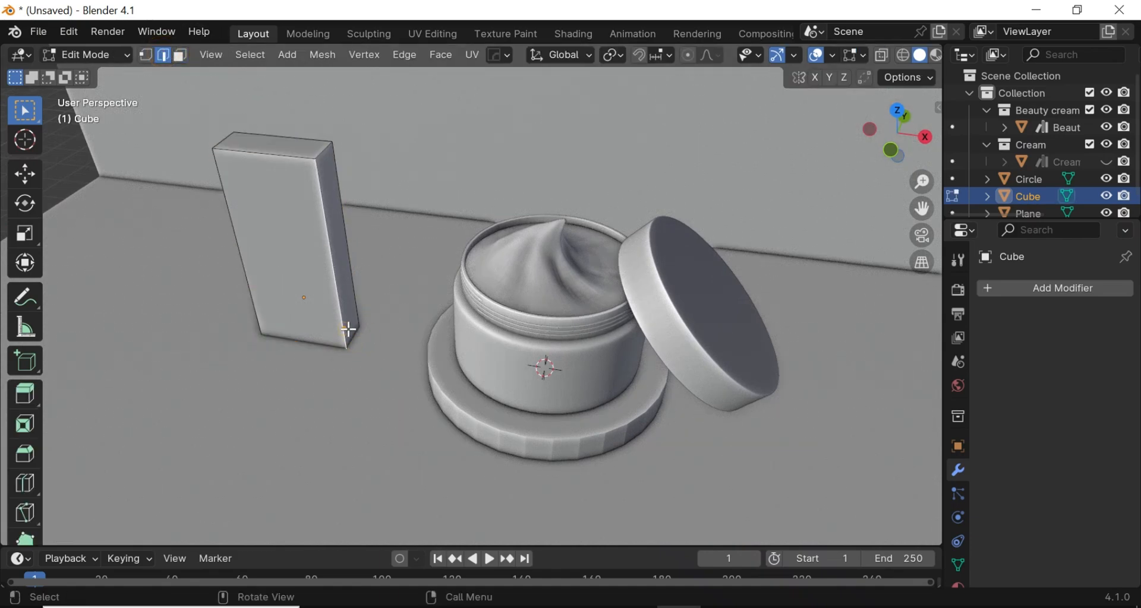
{"action": "key", "text": "g"}
{"action": "key", "text": "x"}
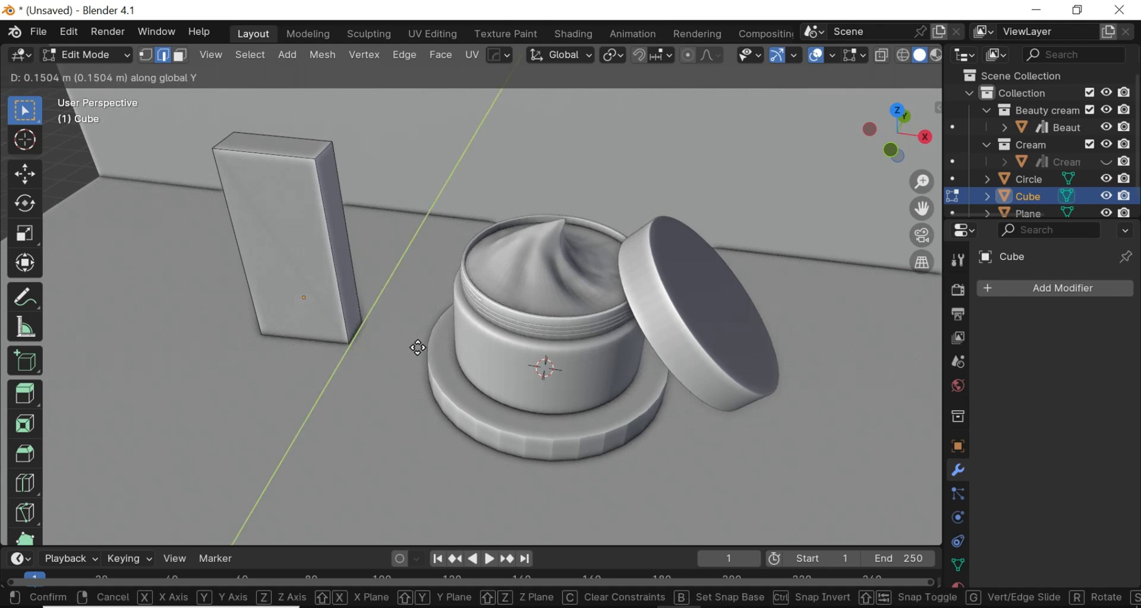
{"action": "left_click", "coordinate": [455, 349]}
- Move the box's upper edge nearest the podium down and inward in the front view, onto the slope, to give a triangular profile
{"action": "scroll", "coordinate": [733, 163], "scroll_direction": "down", "scroll_amount": 3}
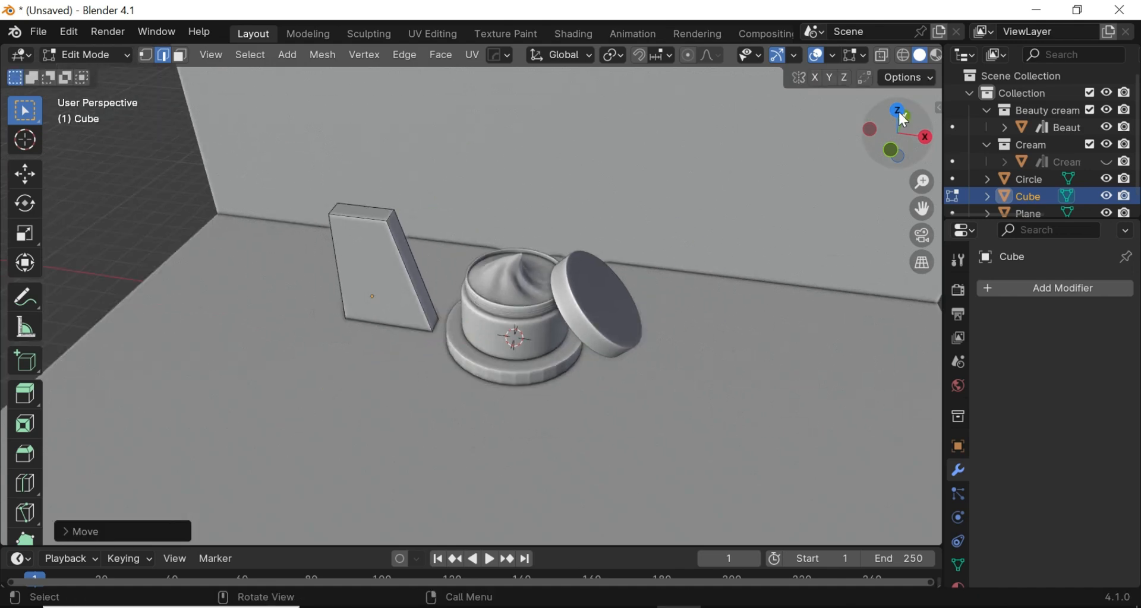
{"action": "left_click_drag", "start_coordinate": [897, 109], "coordinate": [132, 255]}
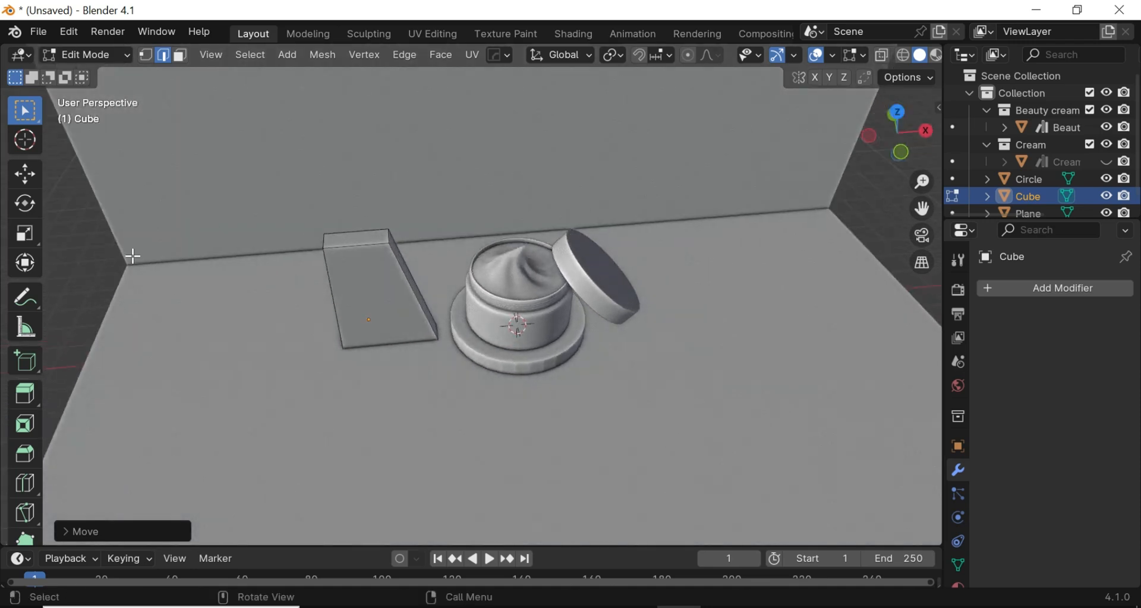
{"action": "scroll", "coordinate": [238, 255], "scroll_direction": "up", "scroll_amount": 2}
{"action": "left_click", "coordinate": [343, 202]}
{"action": "key", "text": "1"}
{"action": "key", "text": "KP_1"}
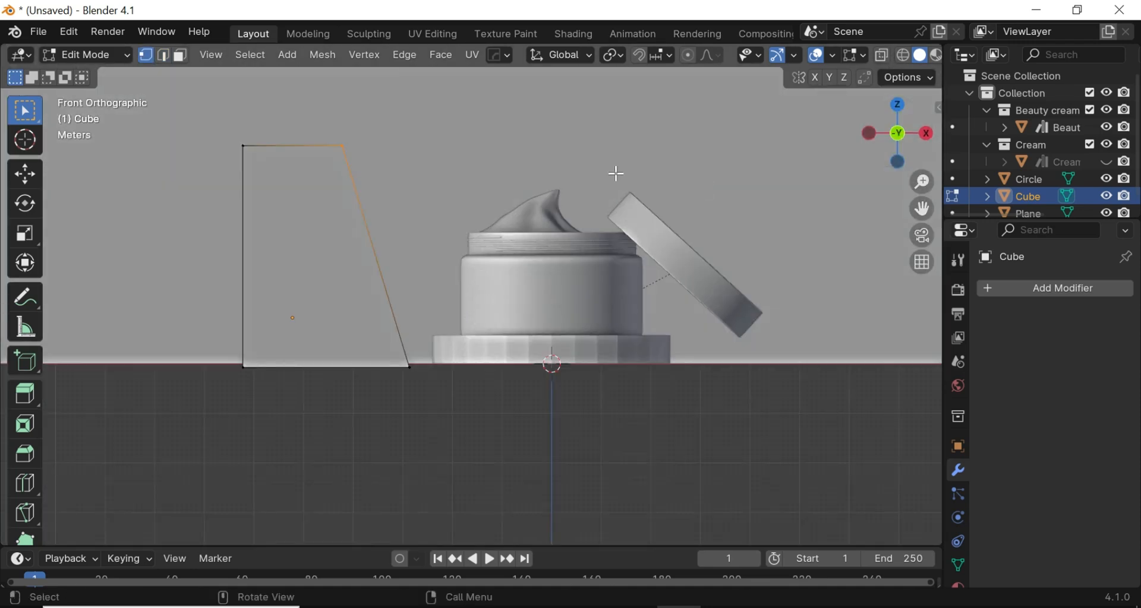
{"action": "key", "text": "g"}
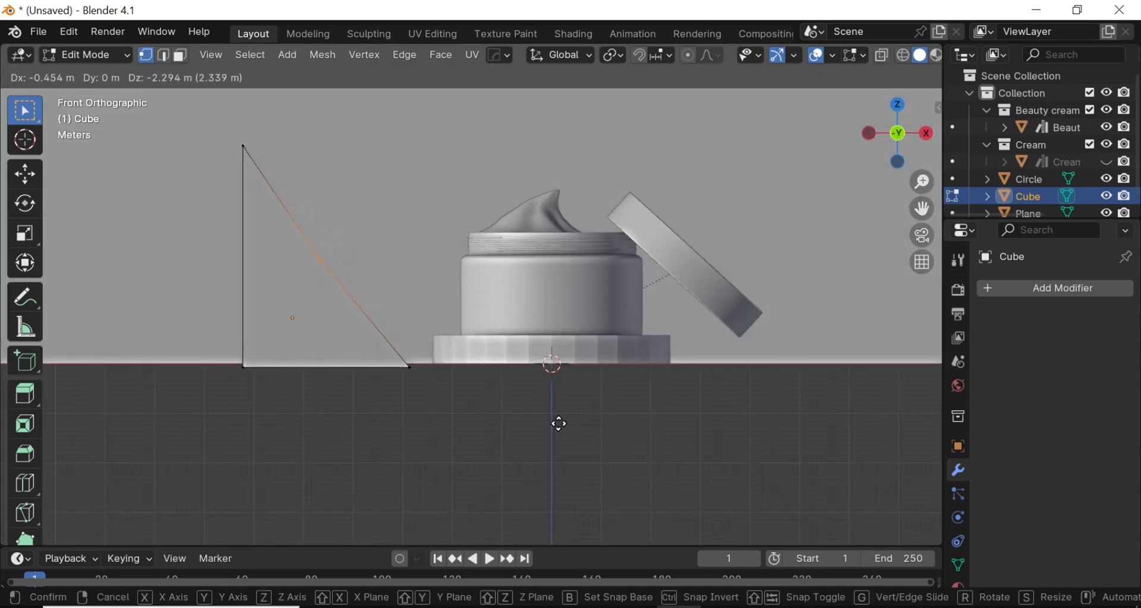
{"action": "left_click", "coordinate": [573, 391]}
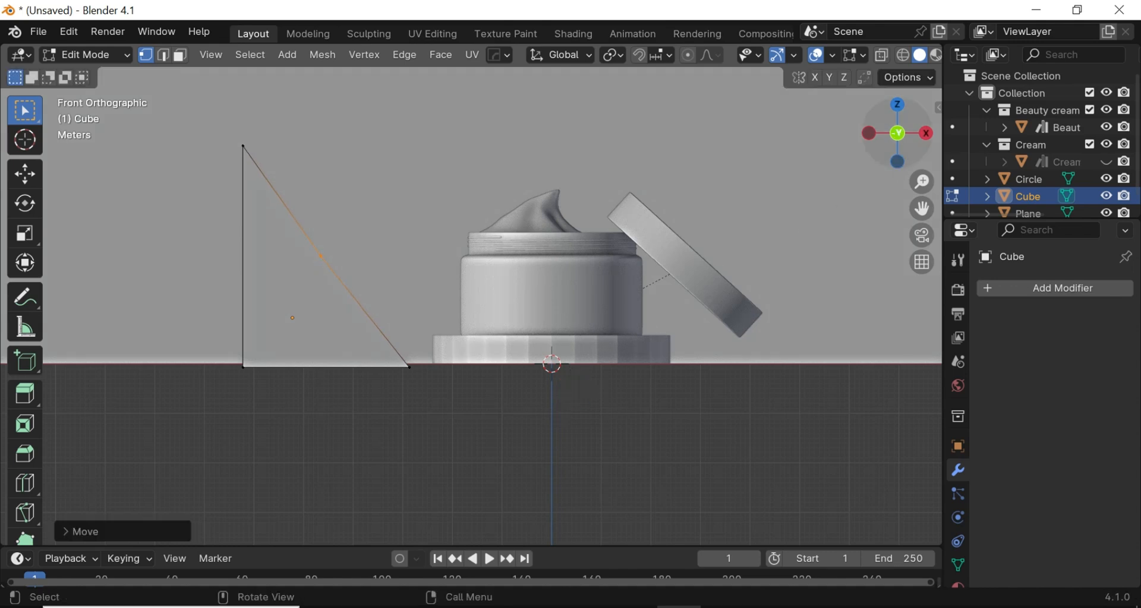
{"action": "left_click_drag", "start_coordinate": [898, 140], "coordinate": [602, 206]}
{"action": "key", "text": "ctrl+x"}
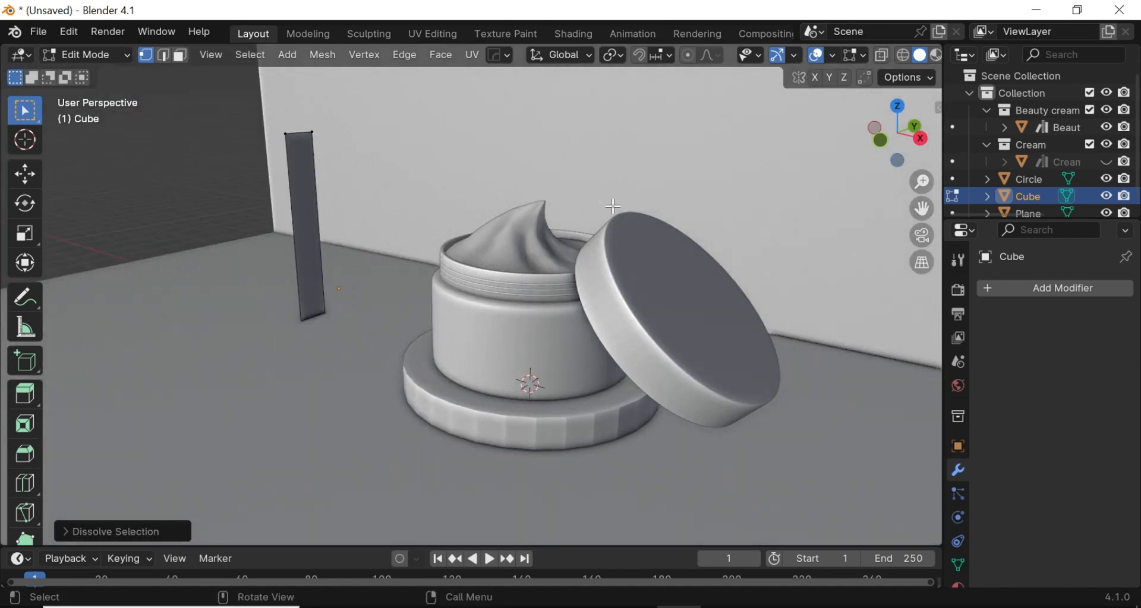
{"action": "middle_click_drag", "start_coordinate": [613, 207], "coordinate": [758, 195]}
{"action": "middle_click_drag", "start_coordinate": [678, 227], "coordinate": [561, 233]}
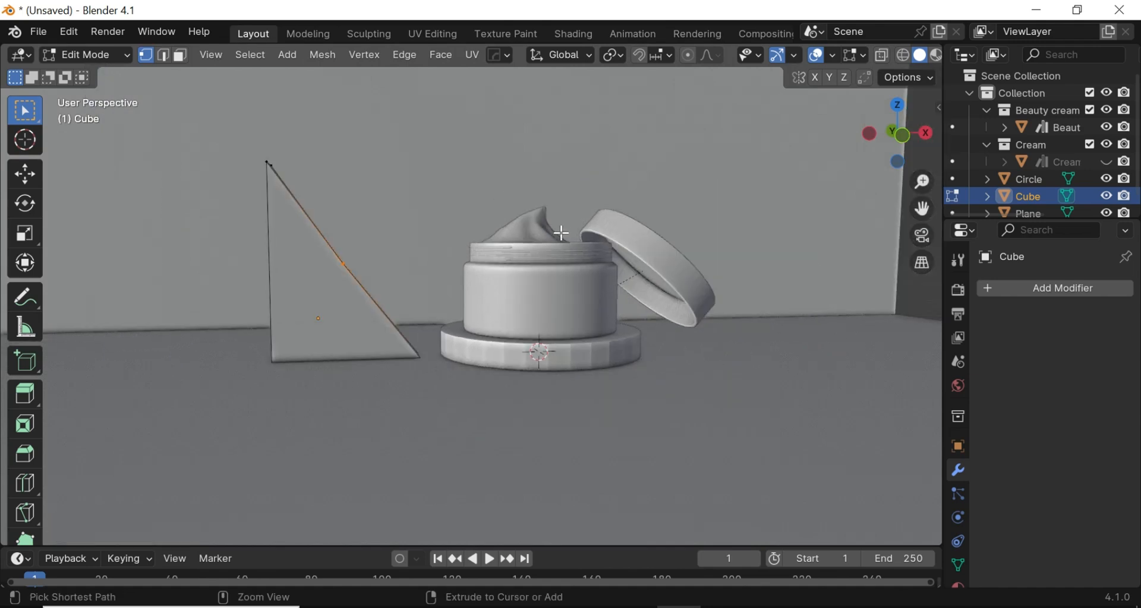
- Dissolve the edge crossing the middle of the wedge's slanted face
{"action": "scroll", "coordinate": [584, 229], "scroll_direction": "up", "scroll_amount": 2}
{"action": "left_click_drag", "start_coordinate": [897, 118], "coordinate": [142, 104]}
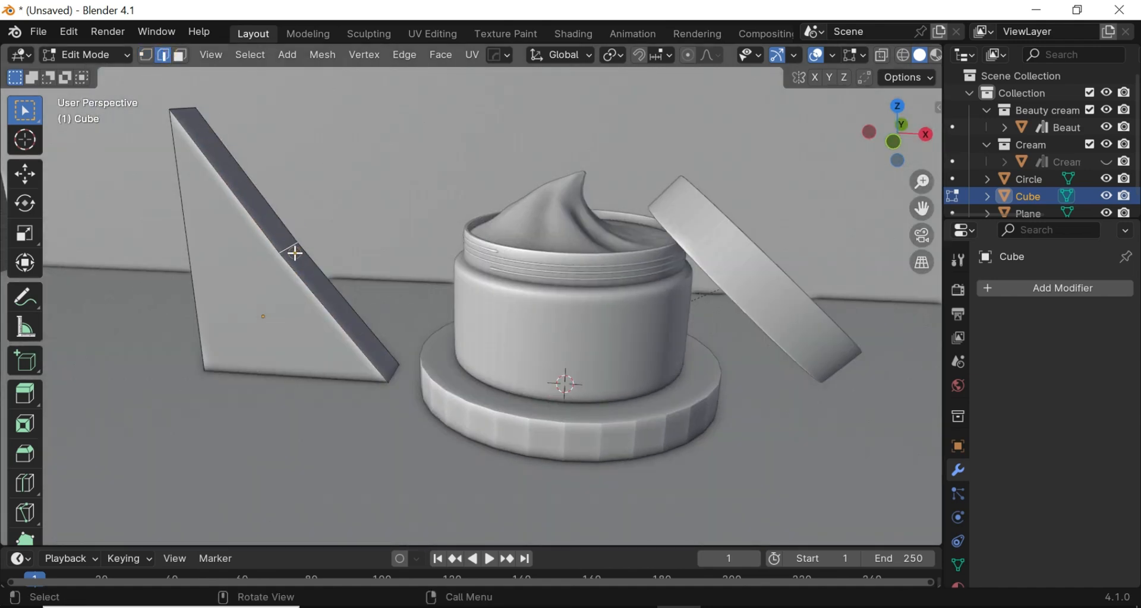
{"action": "key", "text": "ctrl+x"}
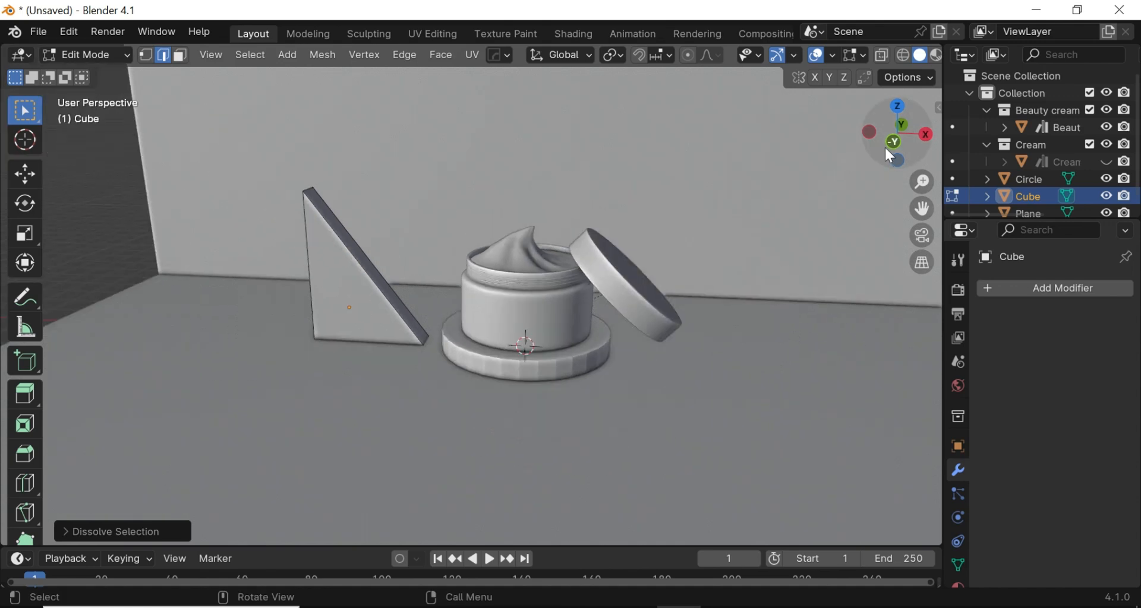
- Return to Object Mode and move the wedge along negative X, farther from the podium
{"action": "left_click", "coordinate": [889, 143]}
{"action": "left_click_drag", "start_coordinate": [901, 159], "coordinate": [896, 155]}
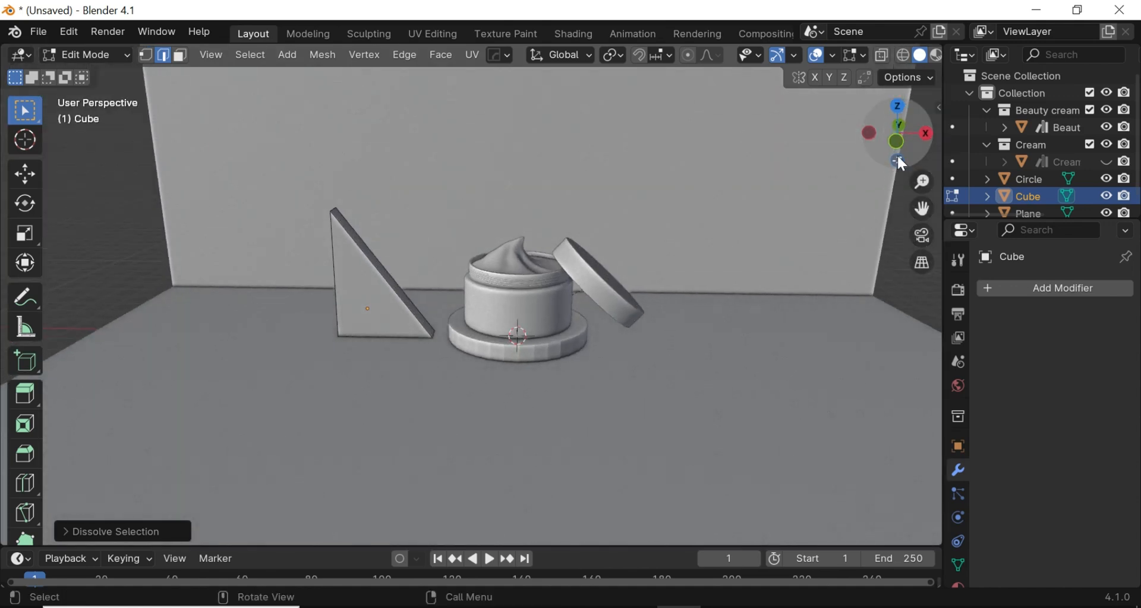
{"action": "scroll", "coordinate": [904, 151], "scroll_direction": "up", "scroll_amount": 2}
{"action": "key", "text": "Tab"}
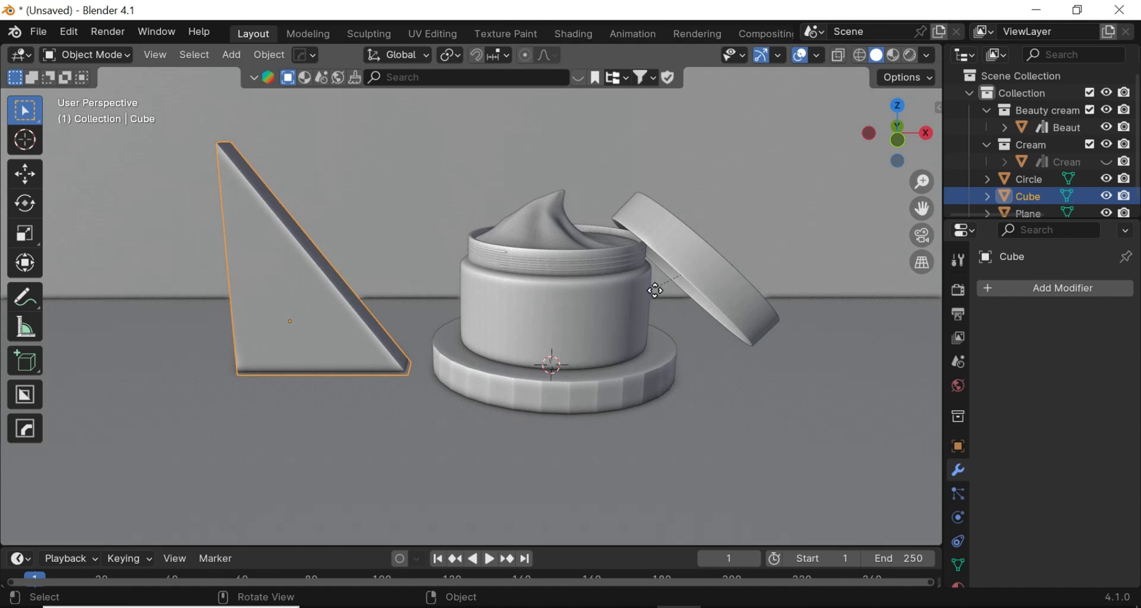
{"action": "key", "text": "g"}
{"action": "key", "text": "x"}
{"action": "left_click", "coordinate": [598, 301]}
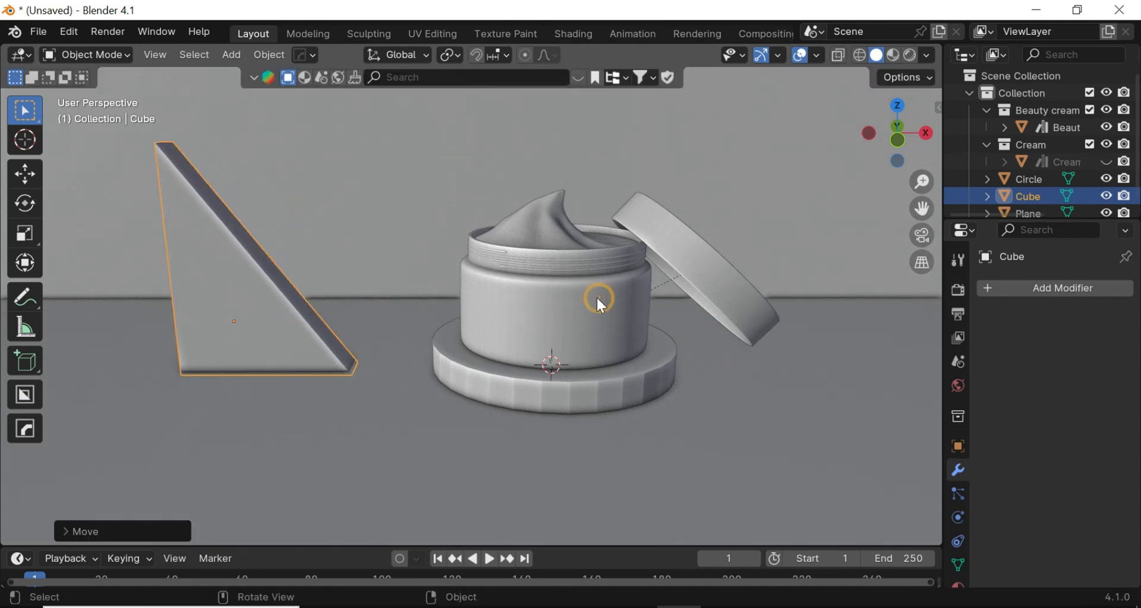
- Duplicate the wedge and offset the copy about 0.47 m along X and about 0.44 m along Y
{"action": "key", "text": "shift+d"}
{"action": "key", "text": "x"}
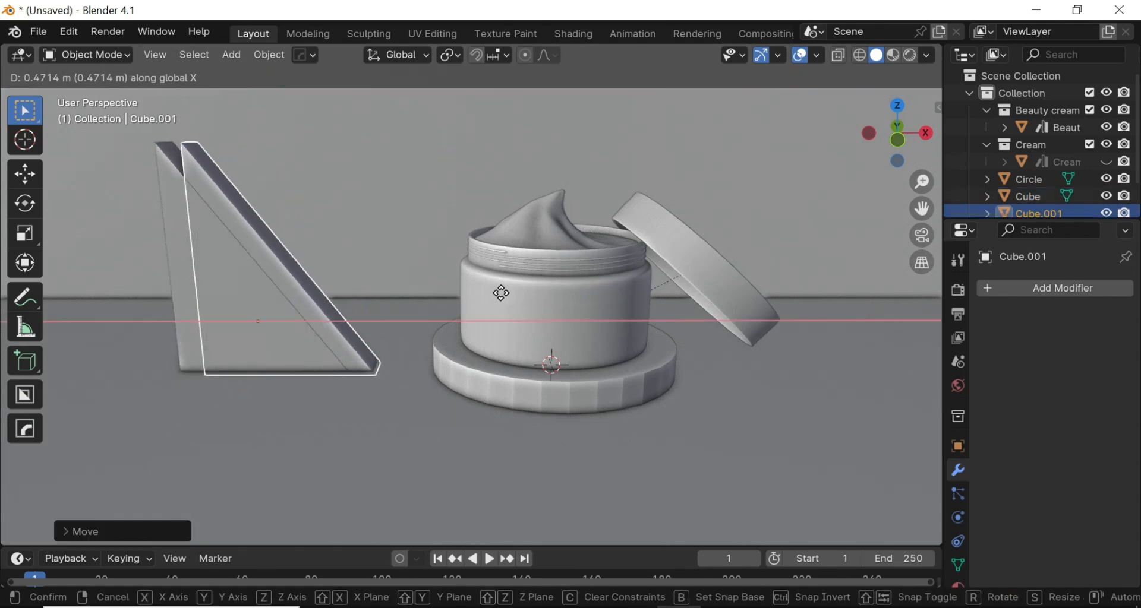
{"action": "left_click", "coordinate": [501, 293]}
{"action": "scroll", "coordinate": [831, 182], "scroll_direction": "down", "scroll_amount": 1}
{"action": "left_click_drag", "start_coordinate": [871, 151], "coordinate": [769, 208]}
{"action": "key", "text": "g"}
{"action": "key", "text": "y"}
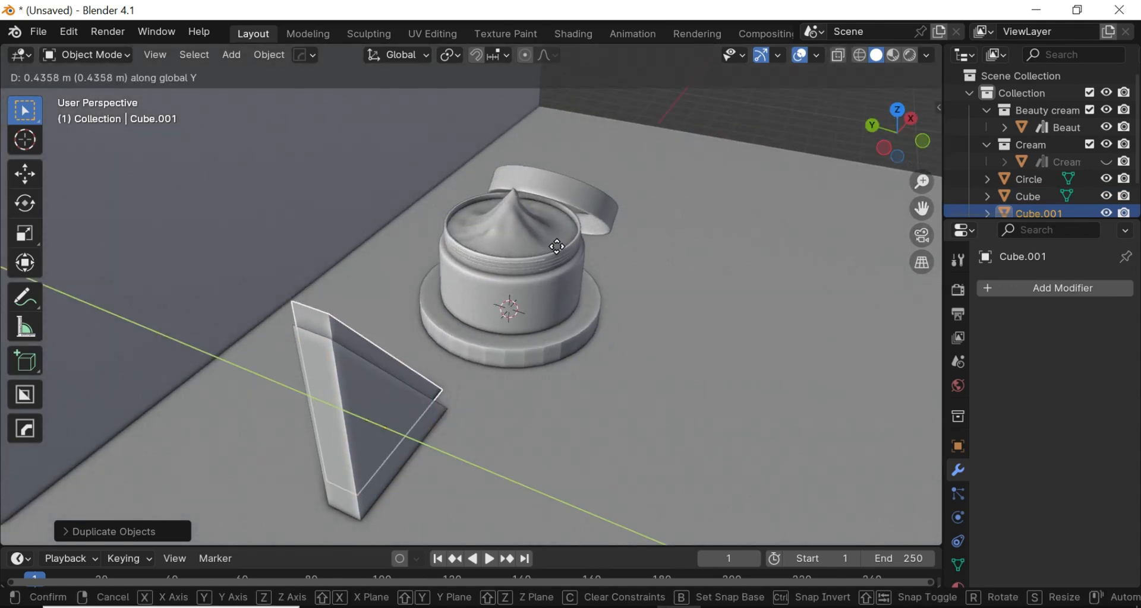
{"action": "left_click", "coordinate": [558, 246]}
- Duplicate the second wedge along Y behind it and shift this third wedge along X toward the podium
{"action": "left_click_drag", "start_coordinate": [897, 133], "coordinate": [503, 238]}
{"action": "key", "text": "shift+d"}
{"action": "key", "text": "y"}
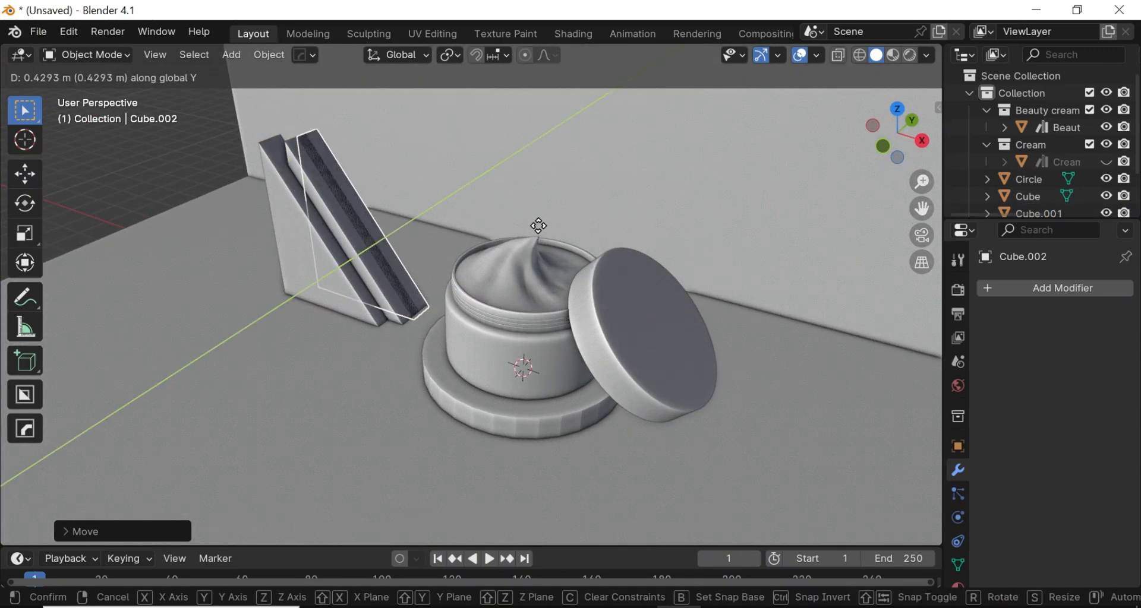
{"action": "right_click", "coordinate": [607, 223]}
{"action": "key", "text": "g"}
{"action": "key", "text": "x"}
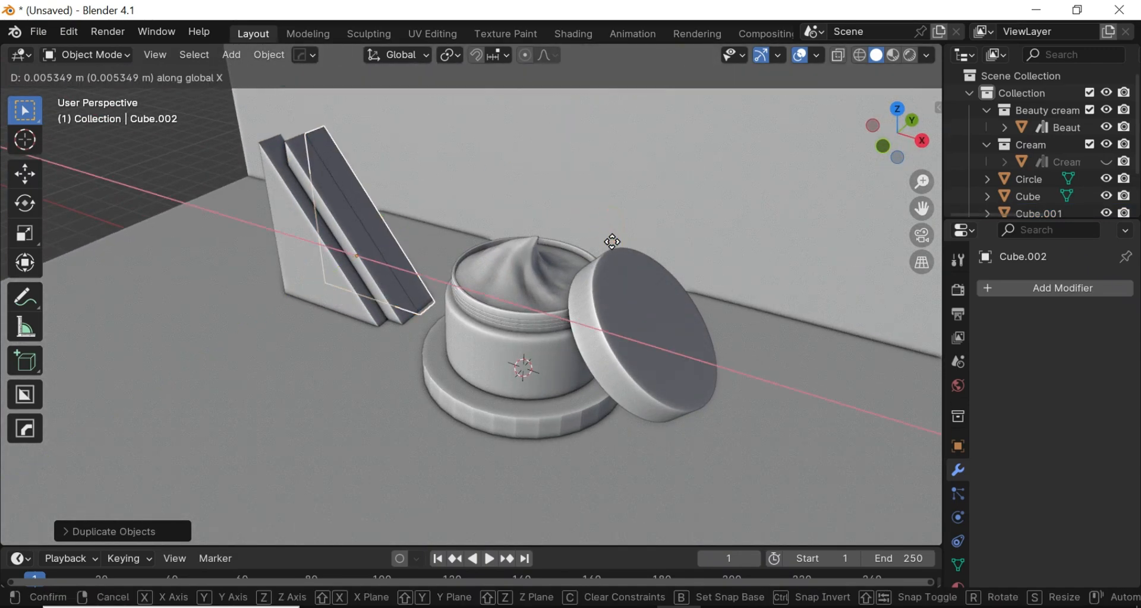
{"action": "left_click", "coordinate": [680, 358]}
{"action": "left_click", "coordinate": [888, 139]}
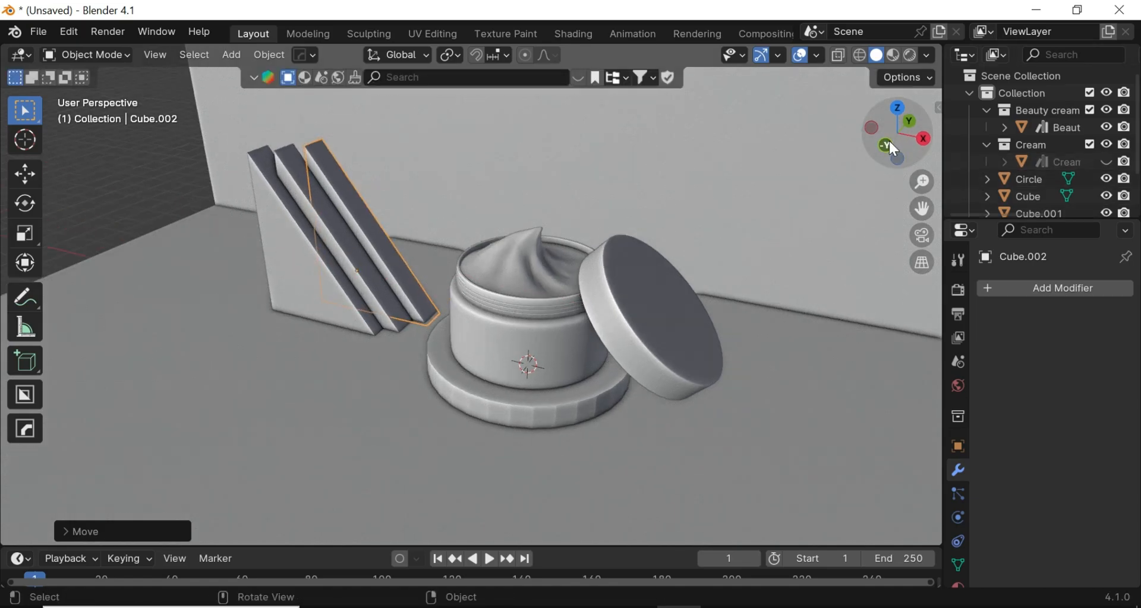
{"action": "scroll", "coordinate": [390, 240], "scroll_direction": "up", "scroll_amount": 2}
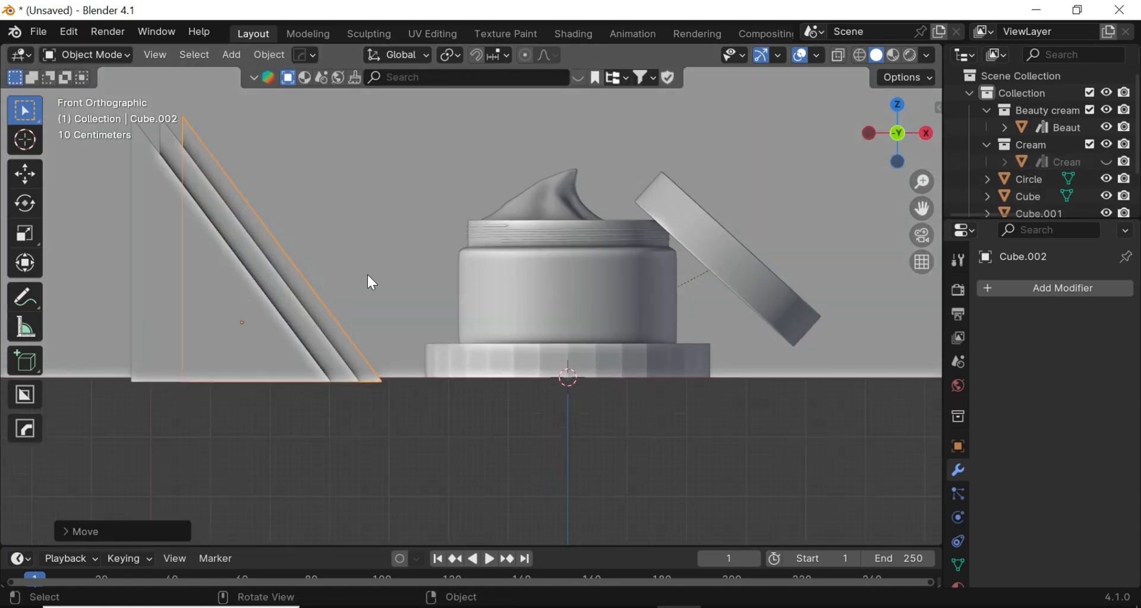
{"action": "key", "text": "g"}
{"action": "key", "text": "x"}
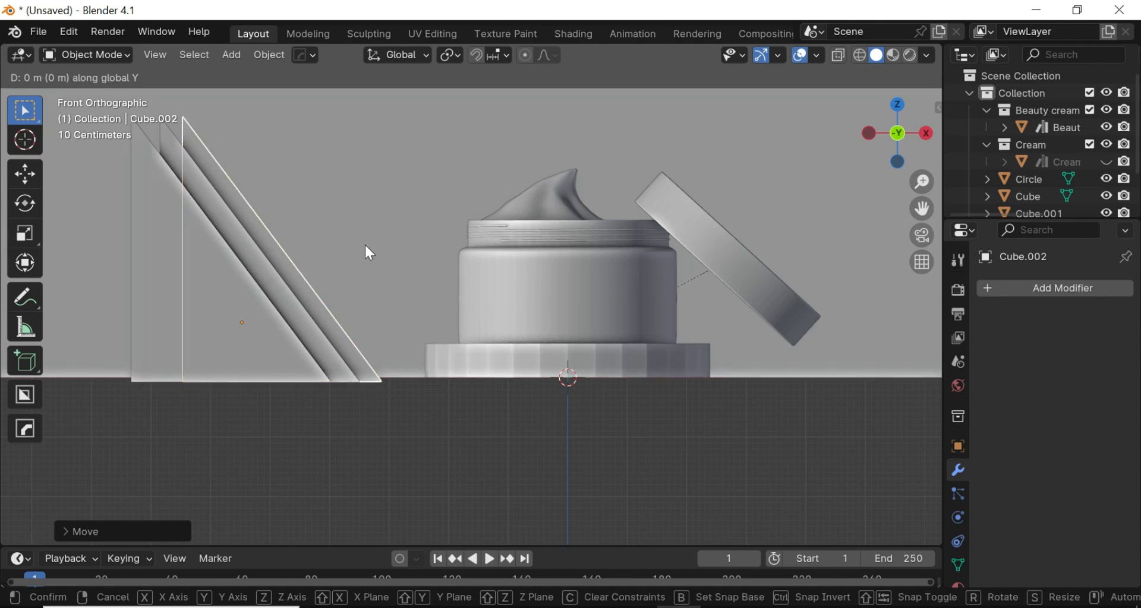
{"action": "right_click", "coordinate": [170, 140]}
- Select the second and third wedges, lower them slightly along Z, and move them about 0.41 m along X
{"action": "left_click", "coordinate": [170, 137]}
{"action": "scroll", "coordinate": [415, 205], "scroll_direction": "down", "scroll_amount": 2}
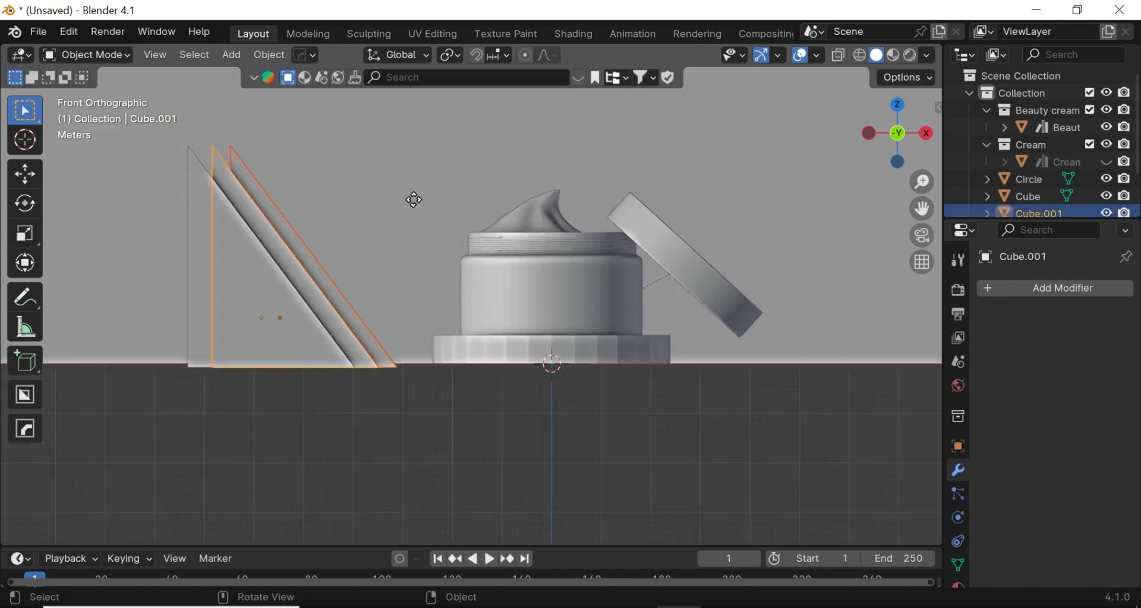
{"action": "key", "text": "g"}
{"action": "key", "text": "z"}
{"action": "left_click", "coordinate": [421, 309]}
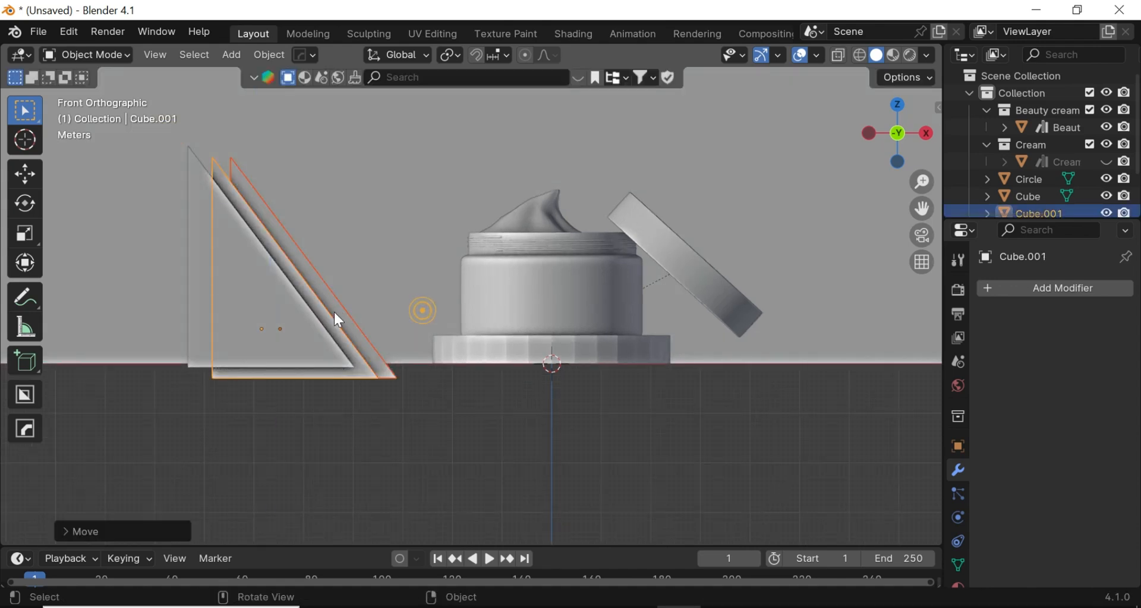
{"action": "key", "text": "g"}
{"action": "key", "text": "x"}
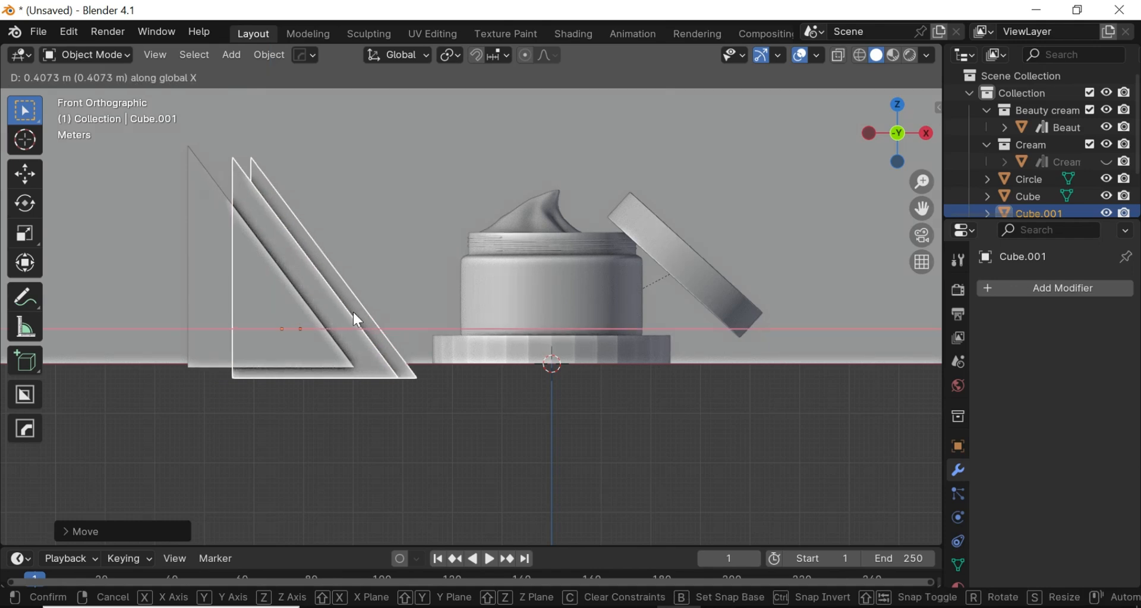
{"action": "left_click", "coordinate": [357, 309]}
- Move the rearmost wedge farther along X toward the podium and lower it slightly along Z
{"action": "left_click", "coordinate": [362, 309]}
{"action": "key", "text": "g"}
{"action": "key", "text": "x"}
{"action": "left_click", "coordinate": [467, 308]}
{"action": "key", "text": "g"}
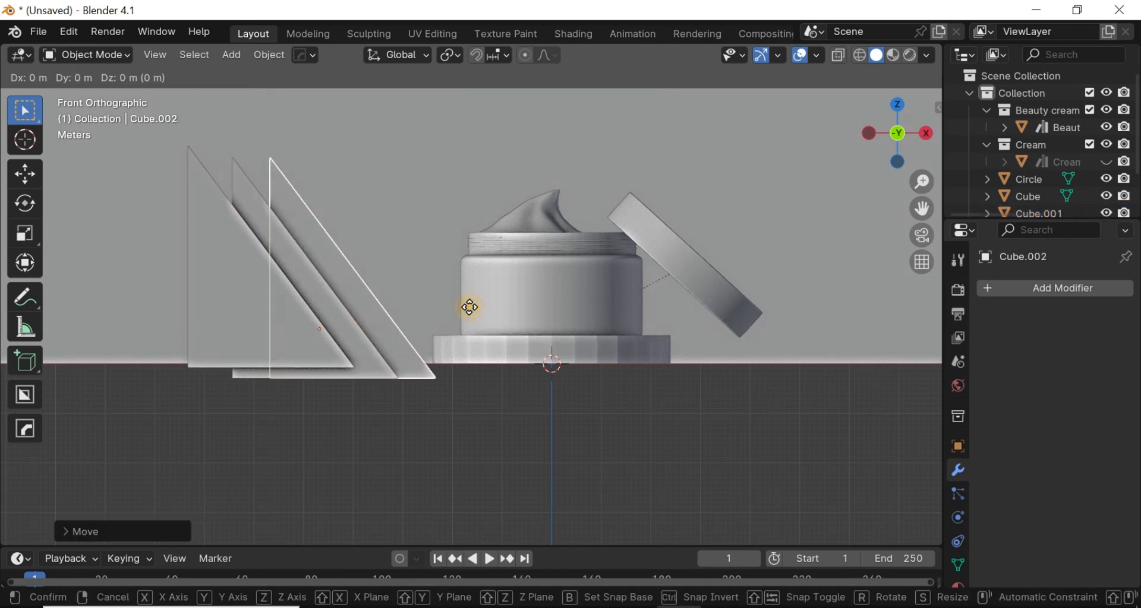
{"action": "key", "text": "z"}
{"action": "left_click", "coordinate": [476, 413]}
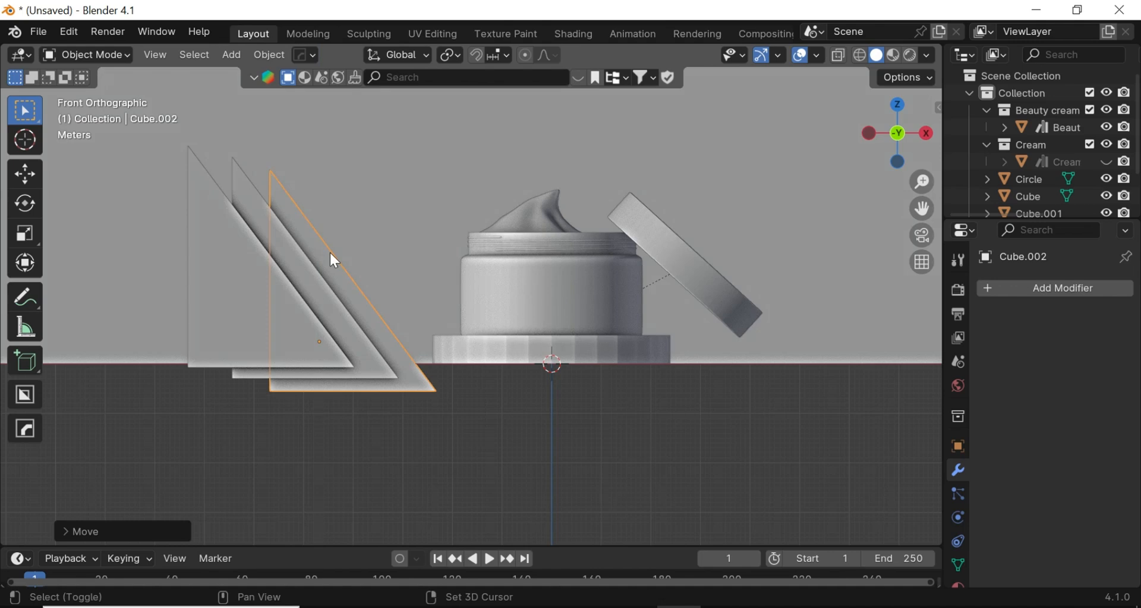
- Raise the middle wedge slightly along Z and nudge the rearmost wedge along X to even out the spacing
{"action": "left_click", "coordinate": [267, 222]}
{"action": "key", "text": "g"}
{"action": "key", "text": "z"}
{"action": "left_click", "coordinate": [387, 198]}
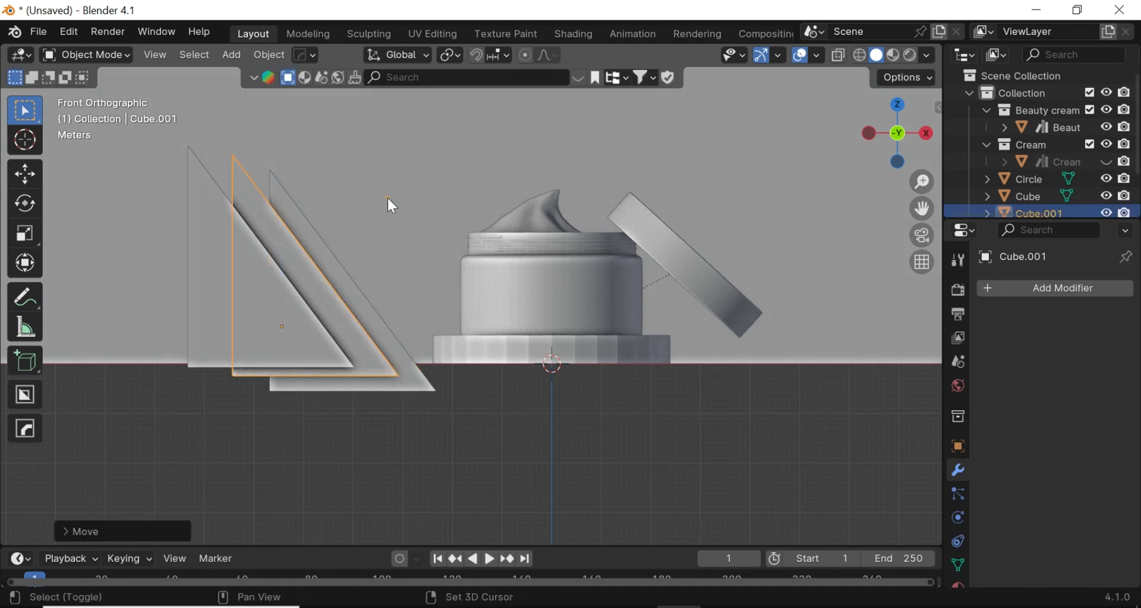
{"action": "left_click", "coordinate": [318, 225]}
{"action": "left_click", "coordinate": [309, 230]}
{"action": "key", "text": "g"}
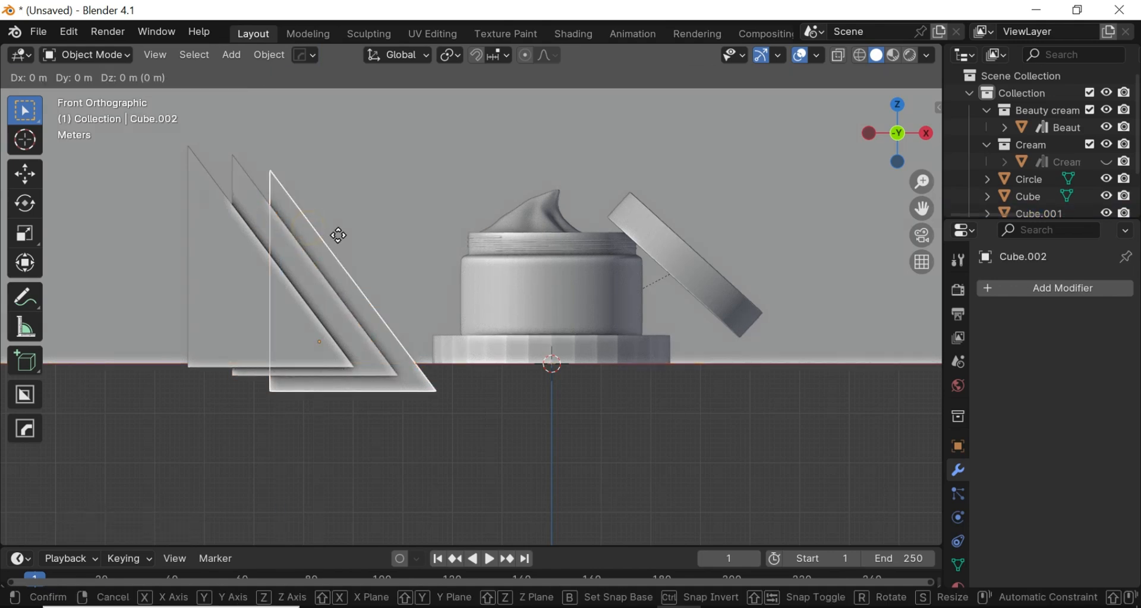
{"action": "key", "text": "x"}
{"action": "left_click", "coordinate": [356, 247]}
- Select all three wedges, reposition them along Y, and shift them along X closer to the podium
{"action": "scroll", "coordinate": [805, 209], "scroll_direction": "down", "scroll_amount": 4}
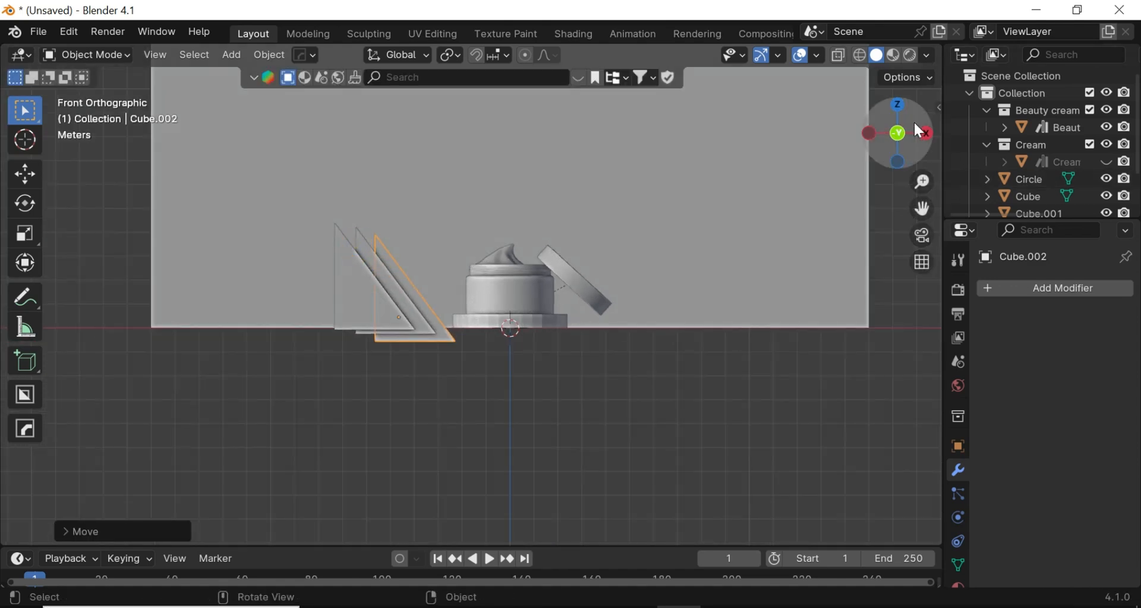
{"action": "left_click_drag", "start_coordinate": [914, 121], "coordinate": [873, 172]}
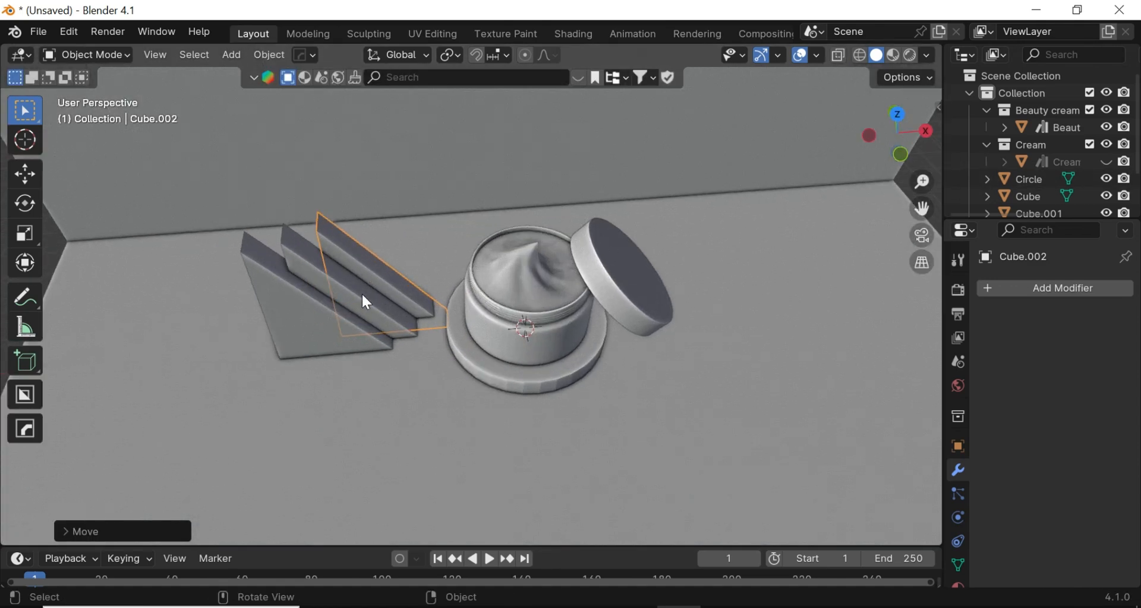
{"action": "left_click", "coordinate": [308, 301], "text": "shift"}
{"action": "left_click", "coordinate": [333, 274], "text": "shift"}
{"action": "scroll", "coordinate": [768, 187], "scroll_direction": "up", "scroll_amount": 1}
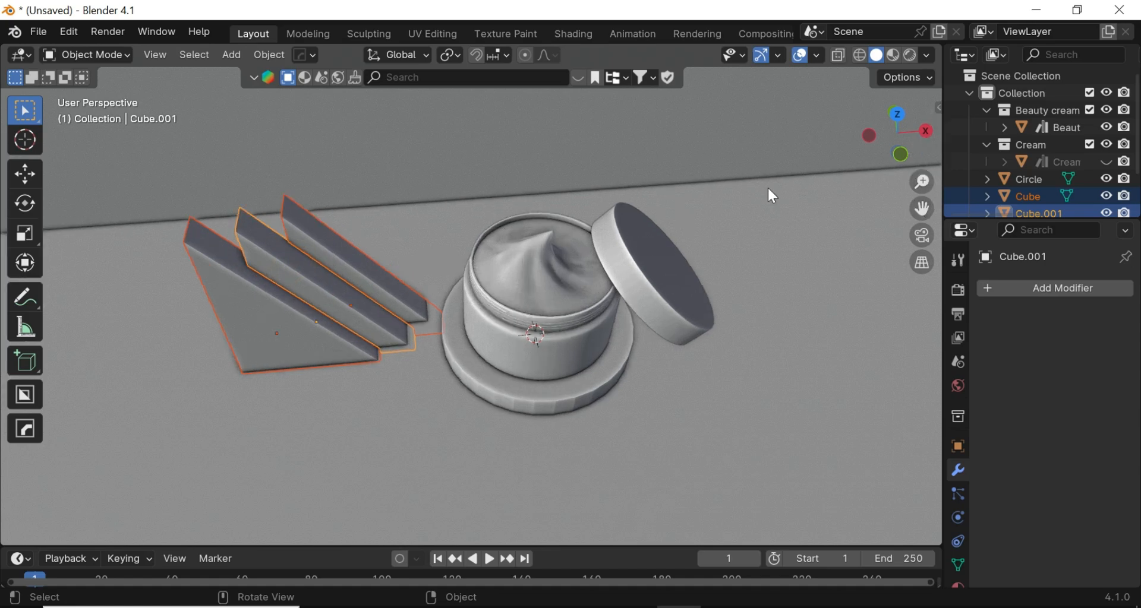
{"action": "scroll", "coordinate": [772, 186], "scroll_direction": "down", "scroll_amount": 1}
{"action": "left_click", "coordinate": [871, 133]}
{"action": "left_click_drag", "start_coordinate": [882, 135], "coordinate": [779, 194]}
{"action": "key", "text": "g"}
{"action": "key", "text": "y"}
{"action": "left_click", "coordinate": [645, 183]}
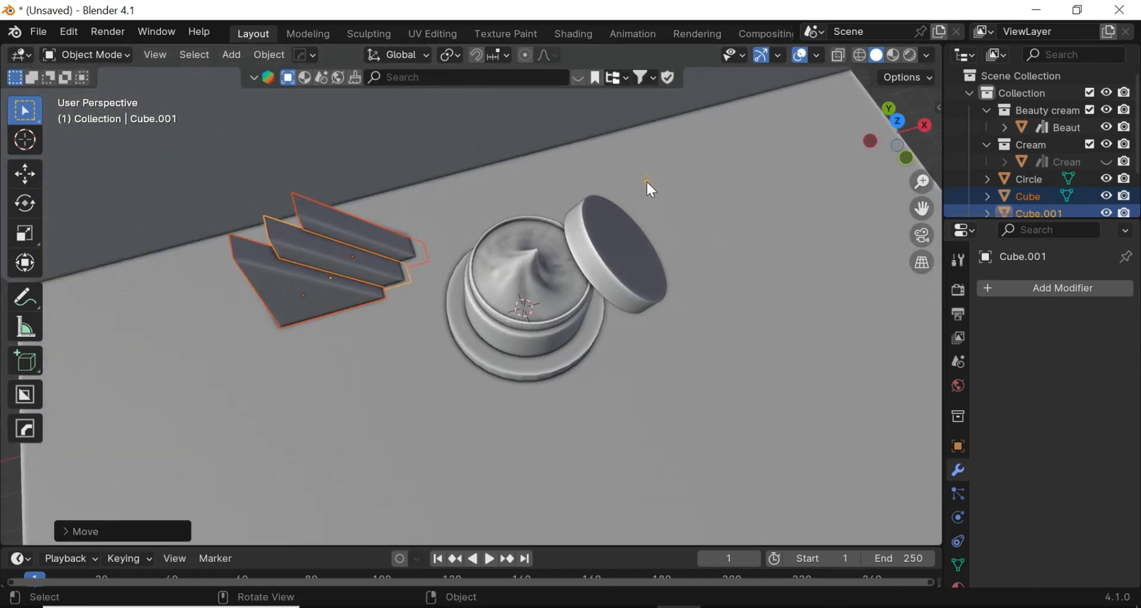
{"action": "key", "text": "g"}
{"action": "key", "text": "x"}
{"action": "left_click", "coordinate": [668, 180]}
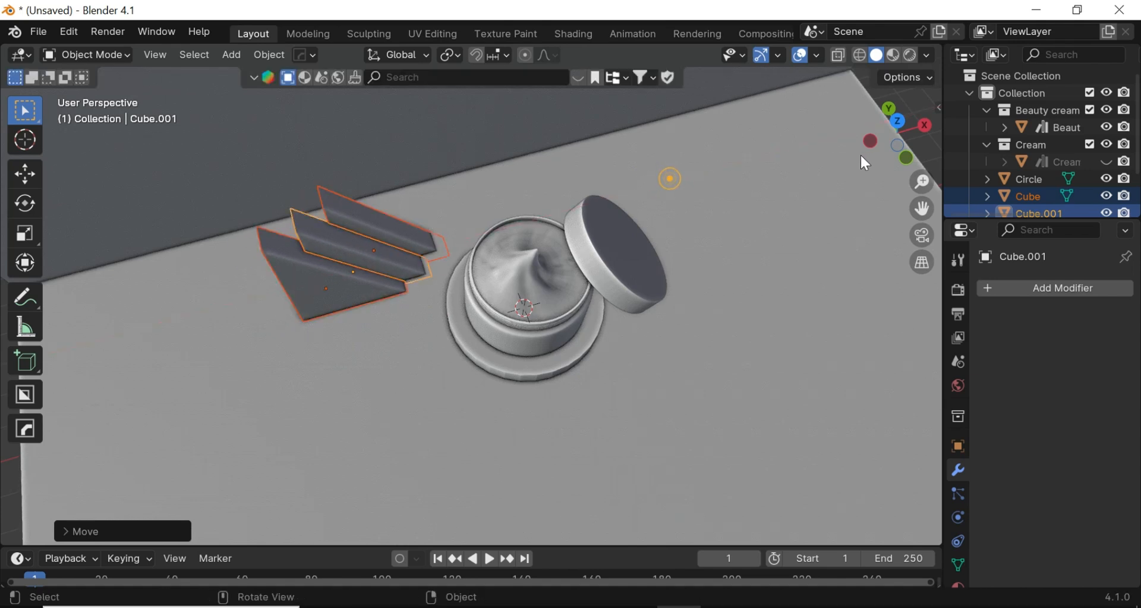
- From the front view, scale the three selected wedges up by about 1.18 and join them into one object
{"action": "left_click", "coordinate": [907, 158]}
{"action": "key", "text": "s"}
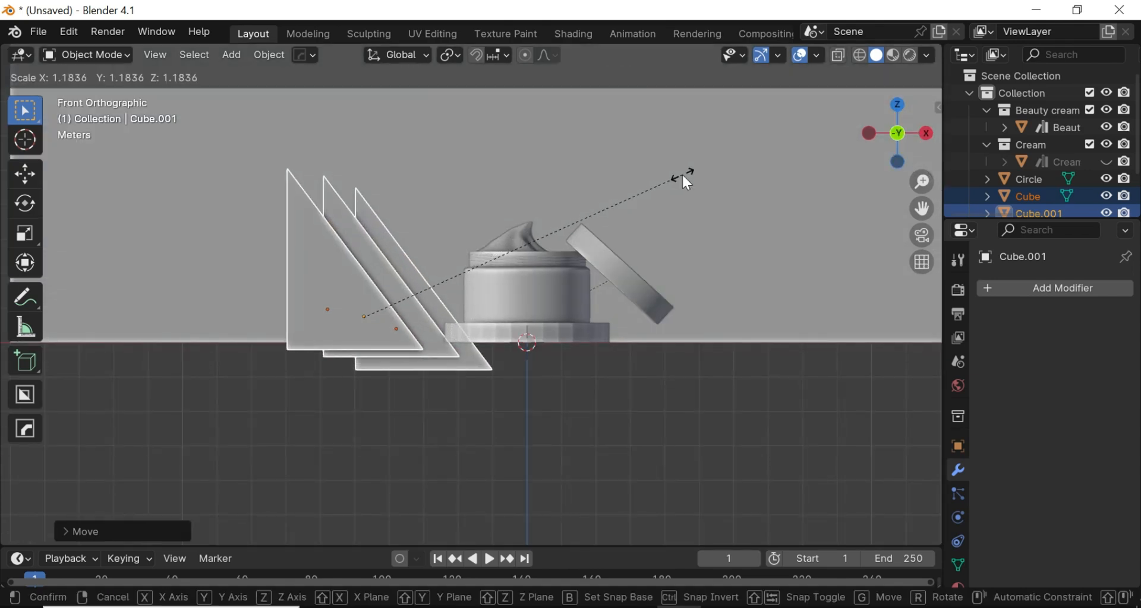
{"action": "left_click", "coordinate": [682, 174]}
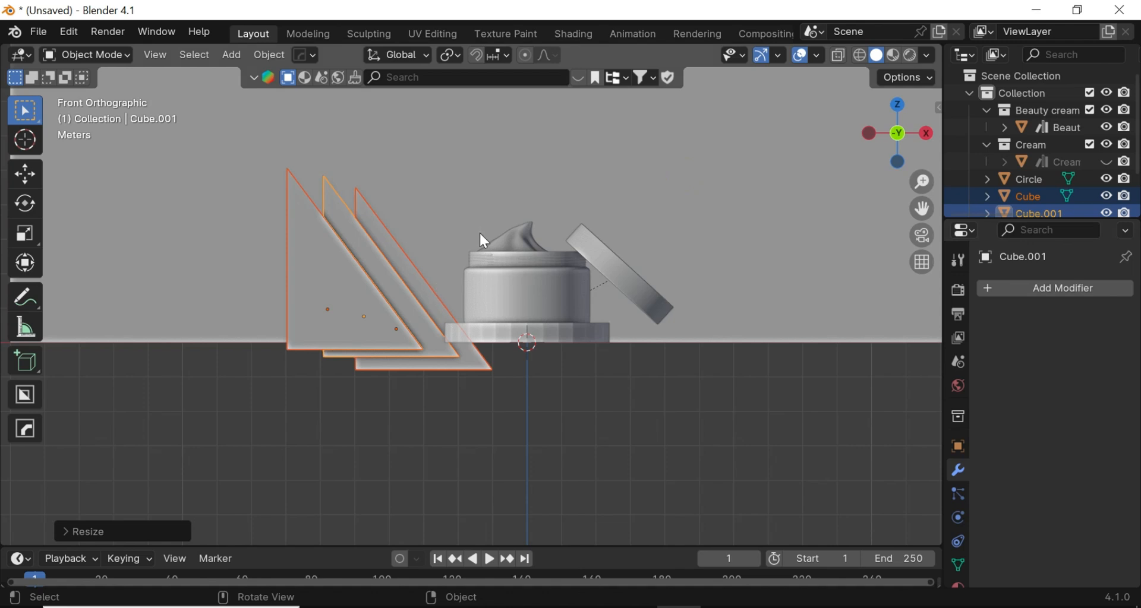
{"action": "key", "text": "ctrl+j"}
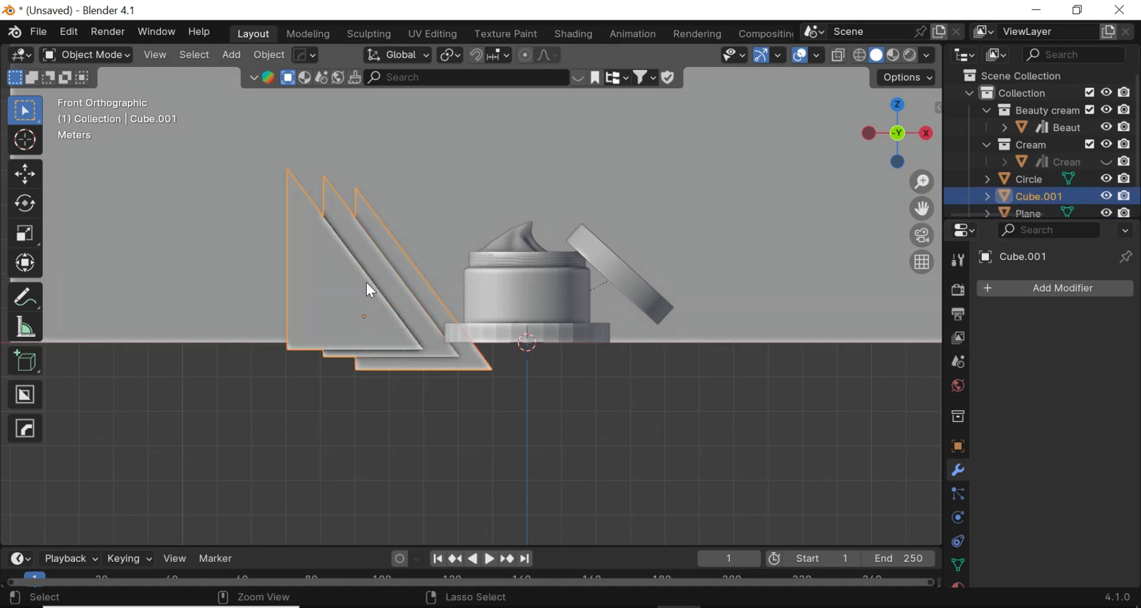
- Add a Plain Axes empty at the scene origin and scale it up to about 6
{"action": "key", "text": "shift+a"}
{"action": "mouse_move", "coordinate": [514, 243]}
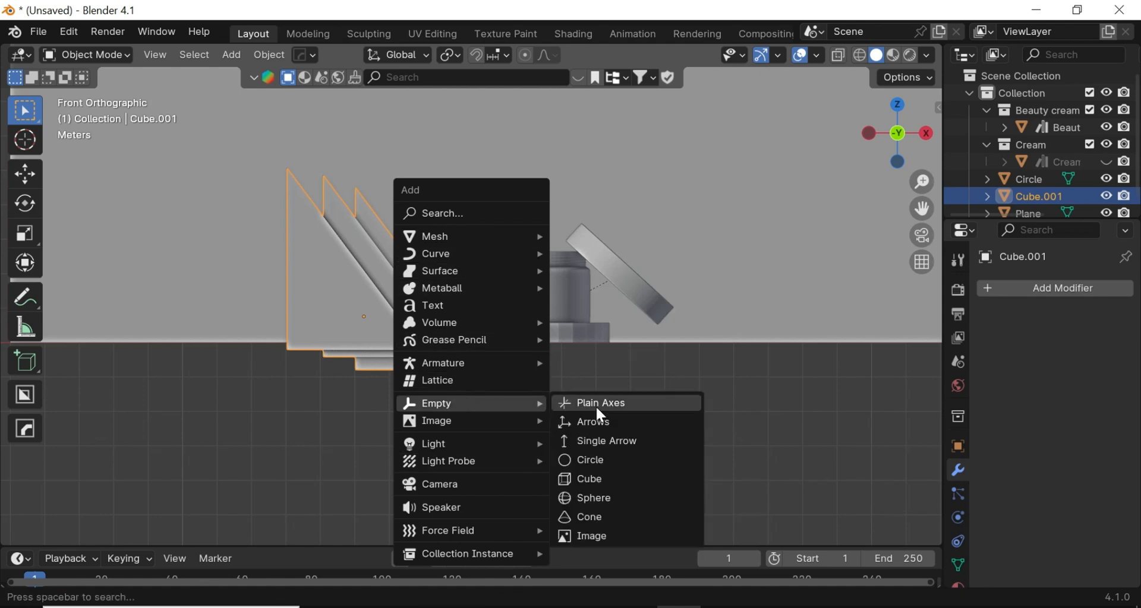
{"action": "mouse_move", "coordinate": [461, 396]}
{"action": "left_click", "coordinate": [595, 405]}
{"action": "key", "text": "s"}
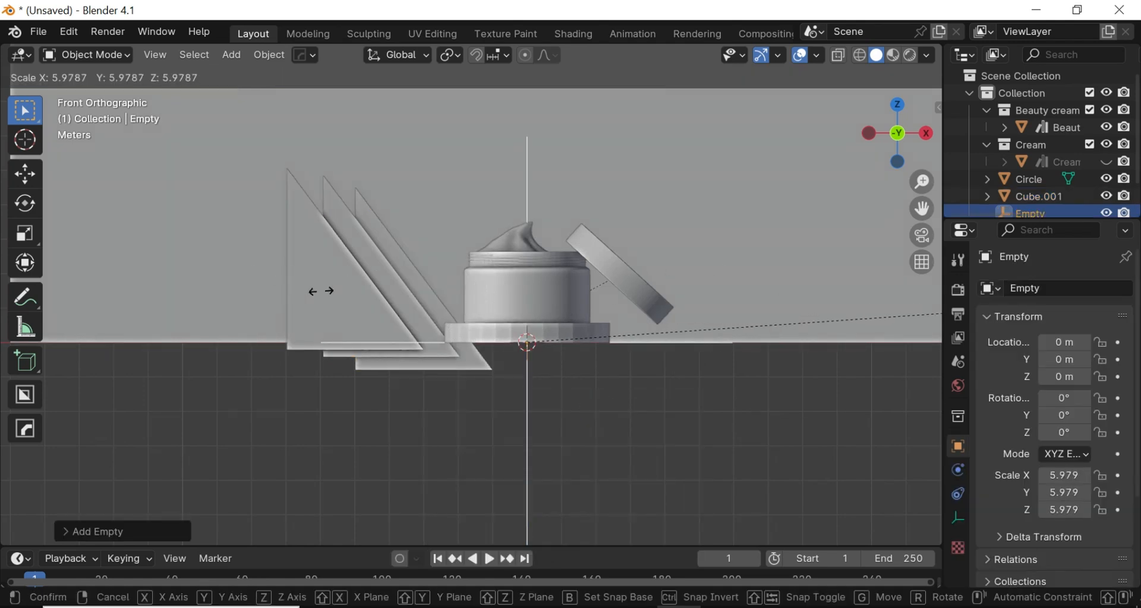
{"action": "left_click", "coordinate": [321, 291]}
- Add a Mirror modifier on the X axis to the joined wedges, using the empty as the mirror object
{"action": "left_click", "coordinate": [357, 267]}
{"action": "left_click", "coordinate": [957, 470]}
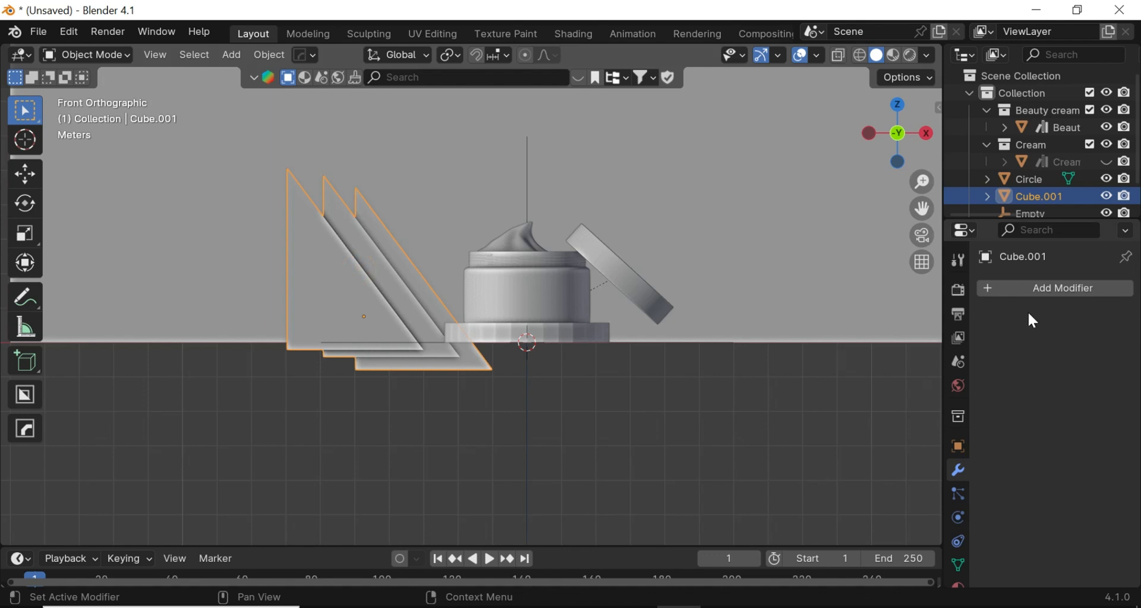
{"action": "left_click", "coordinate": [1034, 289]}
{"action": "left_click", "coordinate": [1037, 295]}
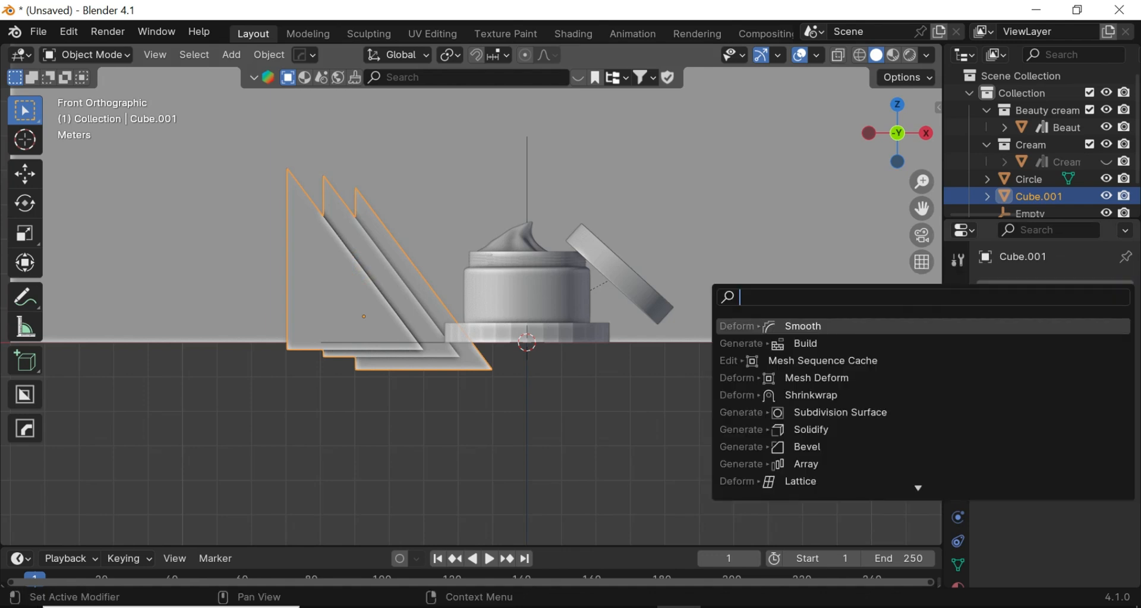
{"action": "type", "text": "mi"}
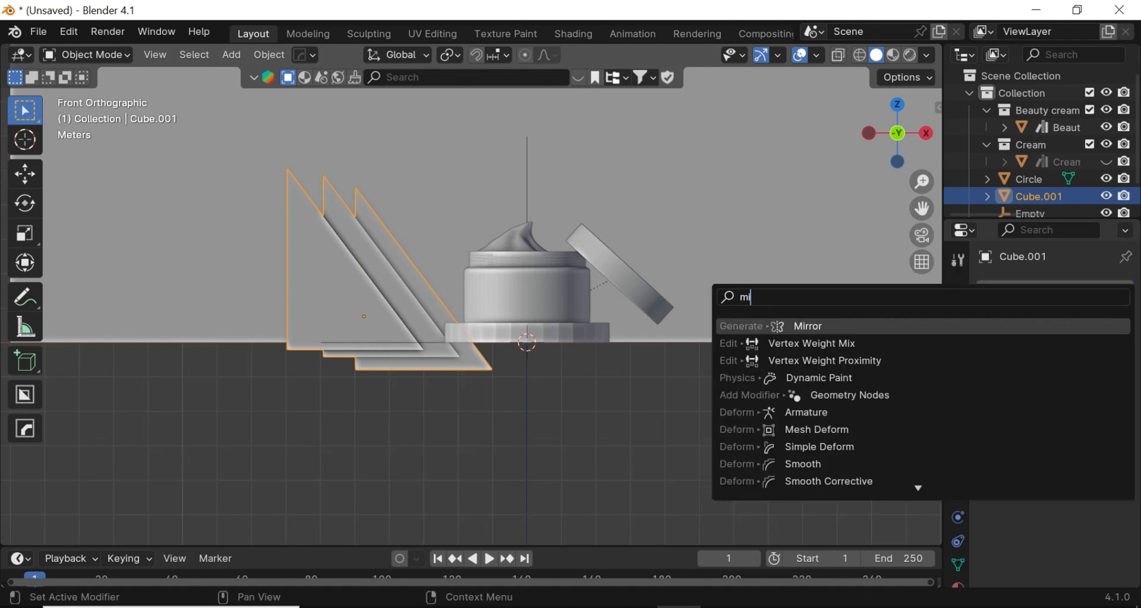
{"action": "left_click", "coordinate": [871, 331]}
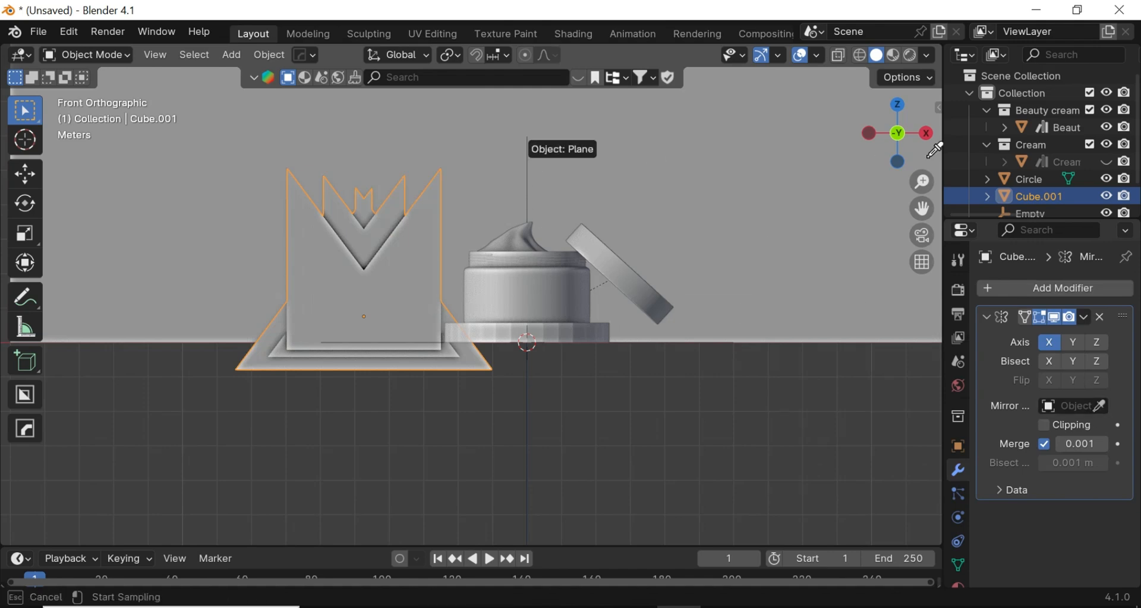
{"action": "left_click", "coordinate": [1038, 211]}
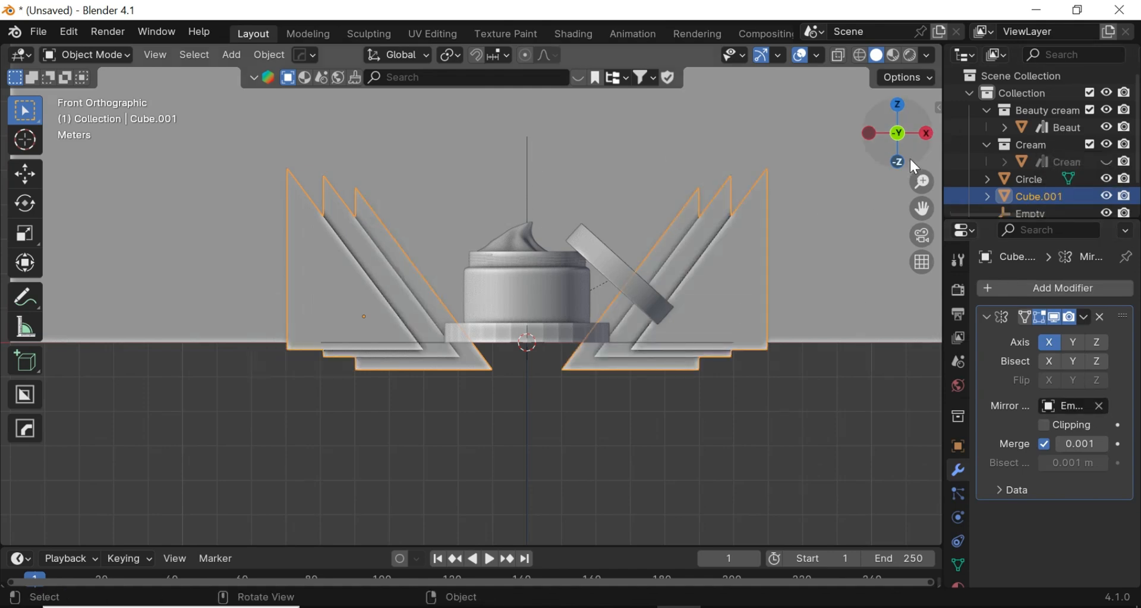
- Select the round podium under the jar and add a Bevel modifier to it
{"action": "left_click_drag", "start_coordinate": [913, 165], "coordinate": [915, 202]}
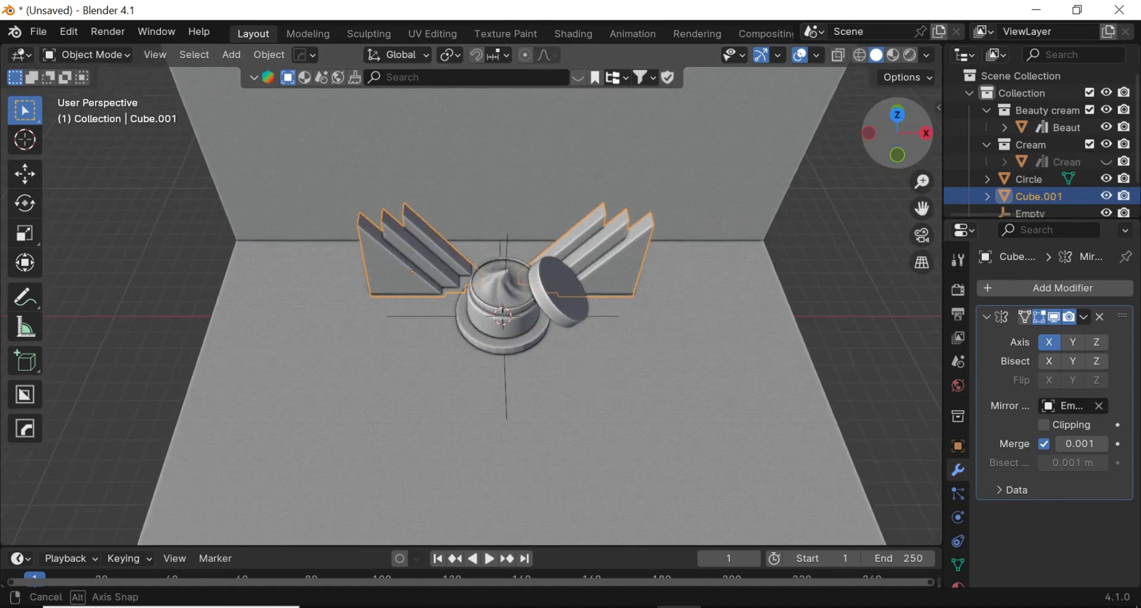
{"action": "left_click", "coordinate": [834, 184]}
{"action": "scroll", "coordinate": [833, 185], "scroll_direction": "up", "scroll_amount": 1}
{"action": "mouse_move", "coordinate": [876, 152]}
{"action": "left_mouse_down"}
{"action": "mouse_move", "coordinate": [861, 128]}
{"action": "mouse_move", "coordinate": [874, 149]}
{"action": "left_mouse_up"}
{"action": "scroll", "coordinate": [874, 148], "scroll_direction": "up", "scroll_amount": 4}
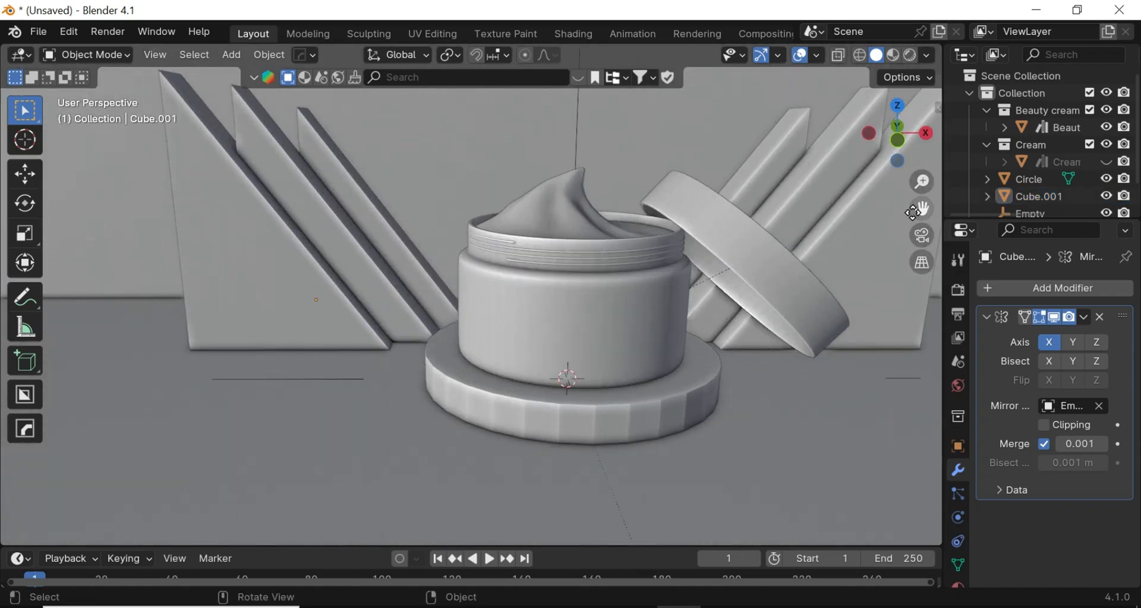
{"action": "left_click_drag", "start_coordinate": [913, 213], "coordinate": [885, 223]}
{"action": "left_click", "coordinate": [668, 384]}
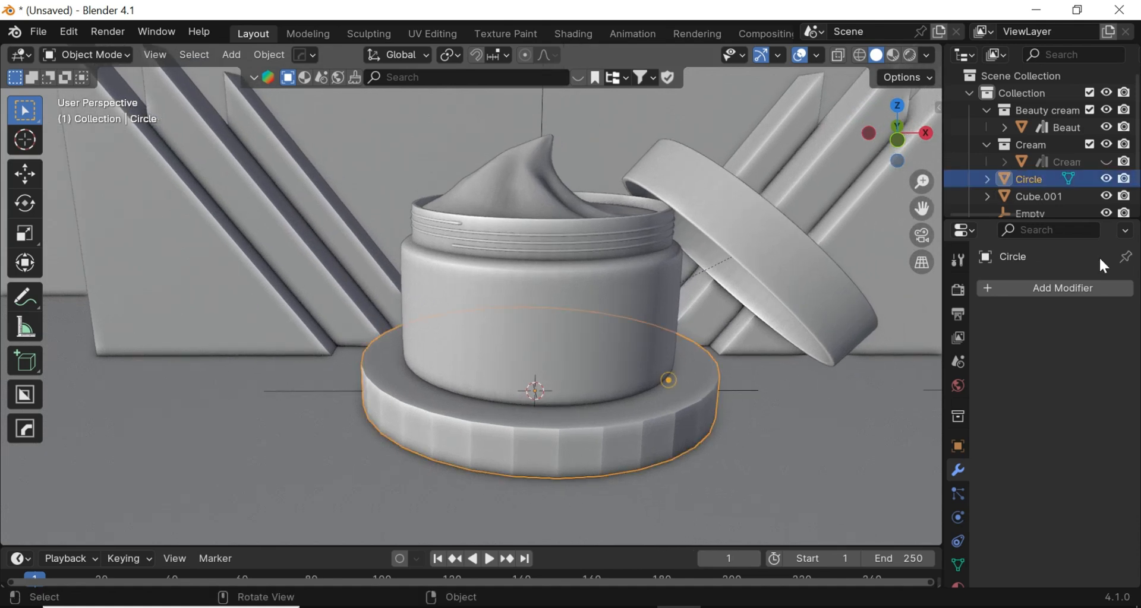
{"action": "left_click", "coordinate": [1048, 289]}
{"action": "type", "text": "b"}
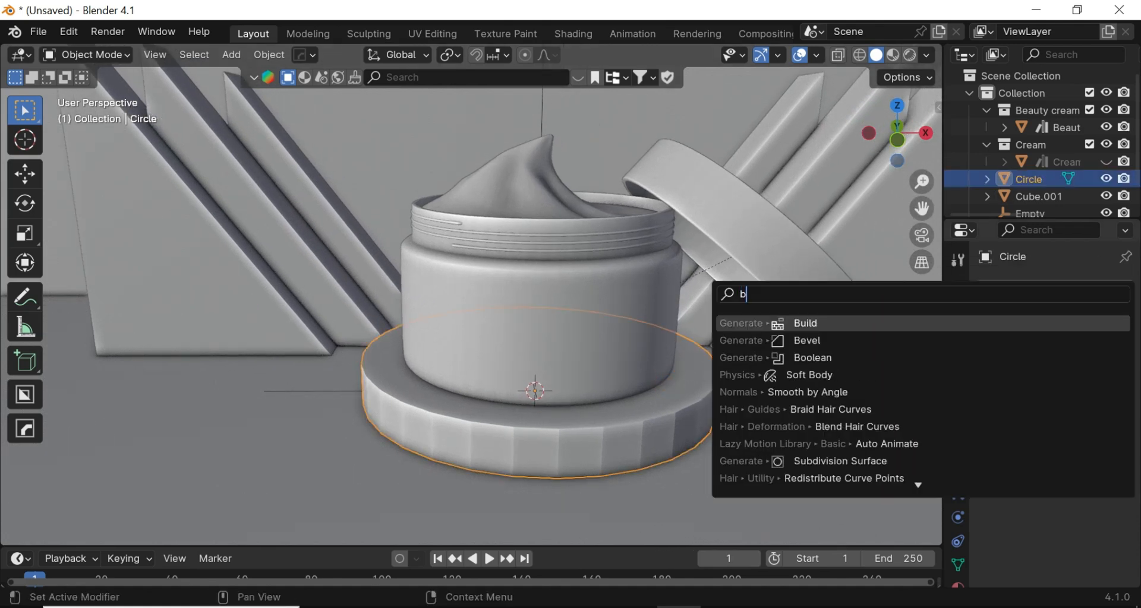
{"action": "left_click", "coordinate": [842, 339]}
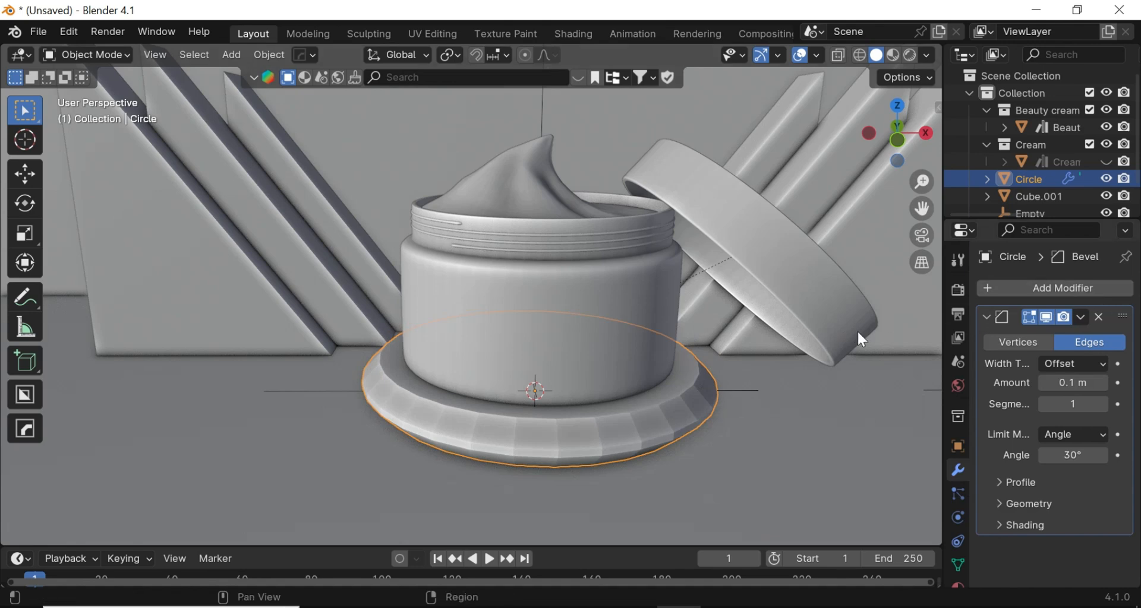
- Apply the podium's object transform and set its bevel to 4 segments
{"action": "key", "text": "ctrl+a"}
{"action": "left_click", "coordinate": [743, 353]}
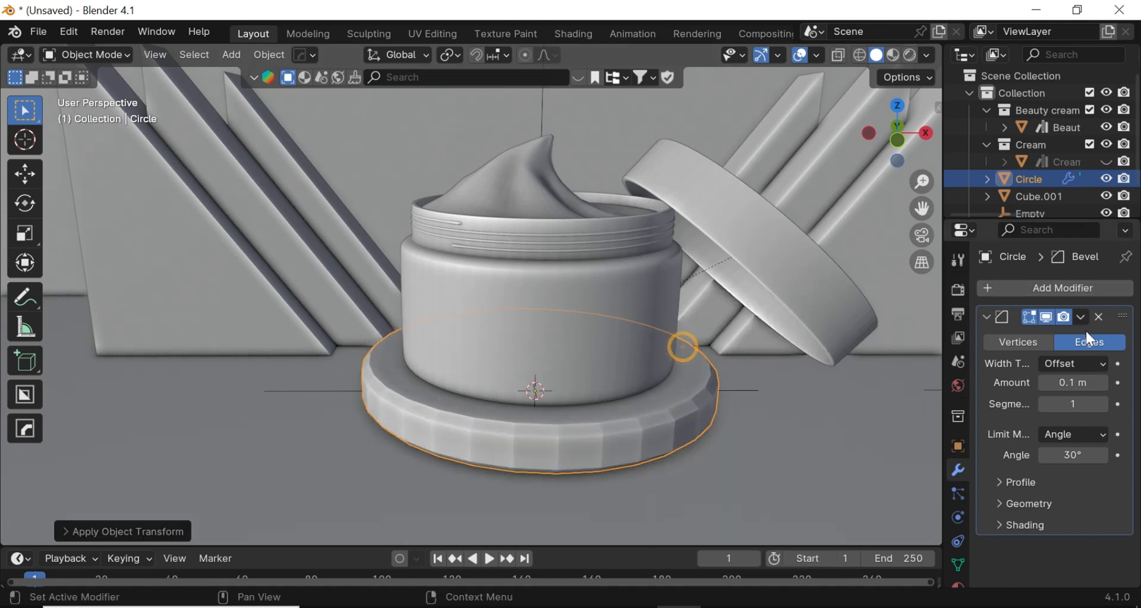
{"action": "left_click", "coordinate": [1104, 402]}
{"action": "left_click", "coordinate": [1104, 402]}
{"action": "left_click", "coordinate": [1105, 402]}
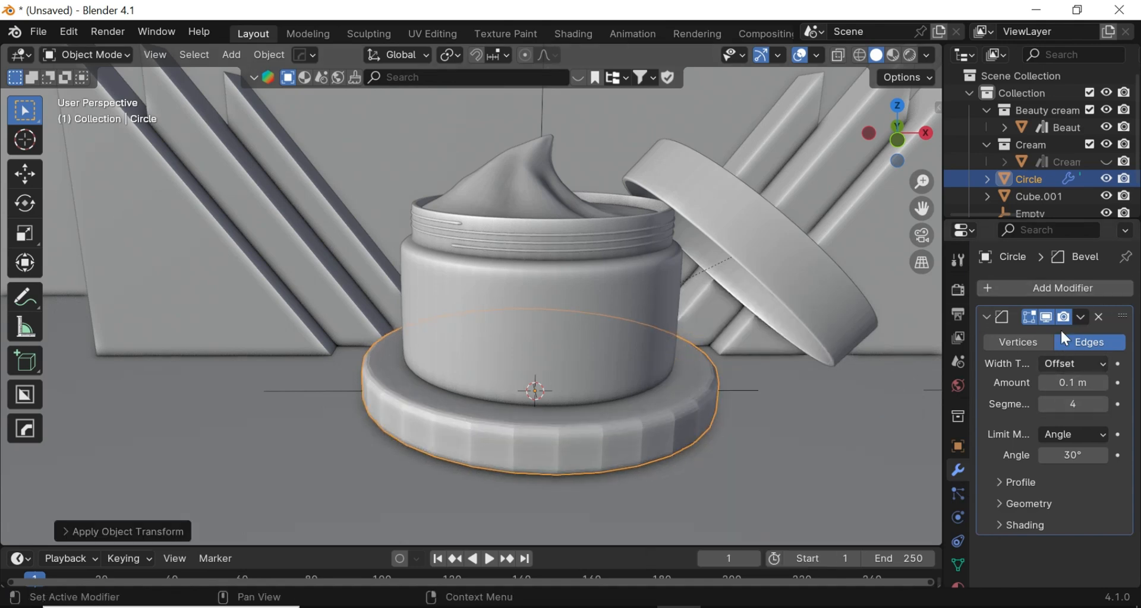
- Add a Subdivision Surface modifier with 2 viewport levels to the podium and shade it smooth by angle
{"action": "left_click", "coordinate": [1046, 285]}
{"action": "left_click", "coordinate": [1047, 285]}
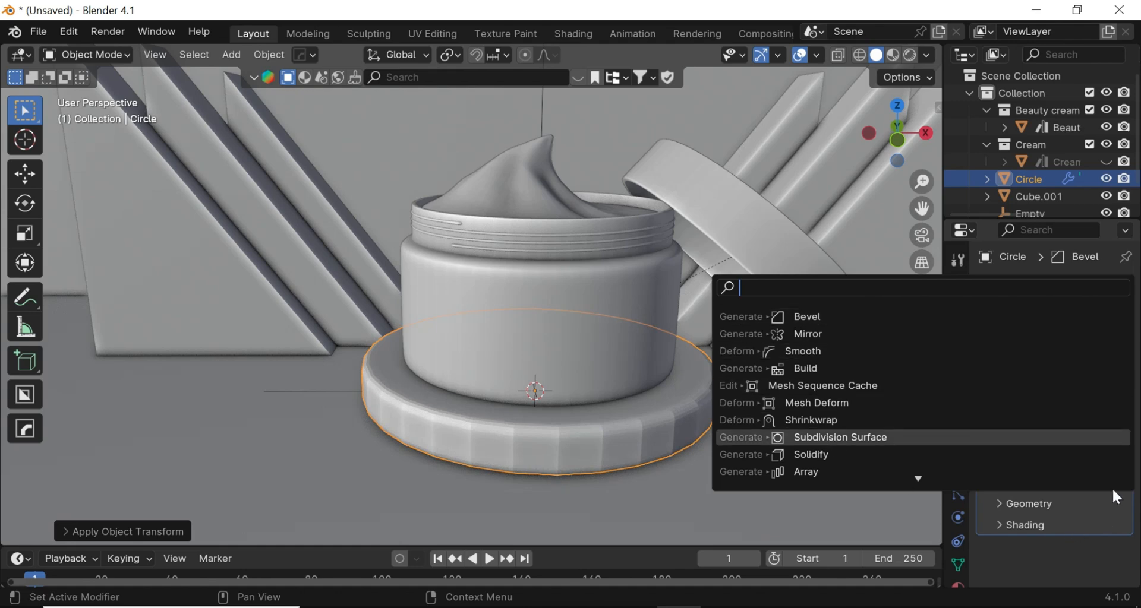
{"action": "key", "text": "Return"}
{"action": "scroll", "coordinate": [1100, 482], "scroll_direction": "down", "scroll_amount": 3}
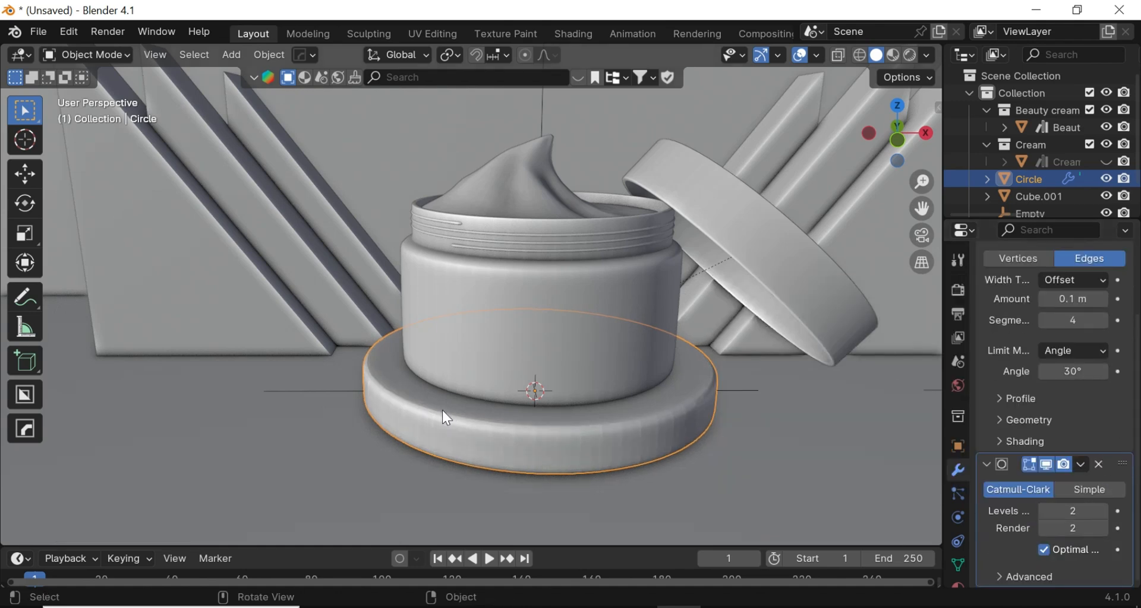
{"action": "right_click", "coordinate": [580, 423]}
{"action": "left_click", "coordinate": [565, 270]}
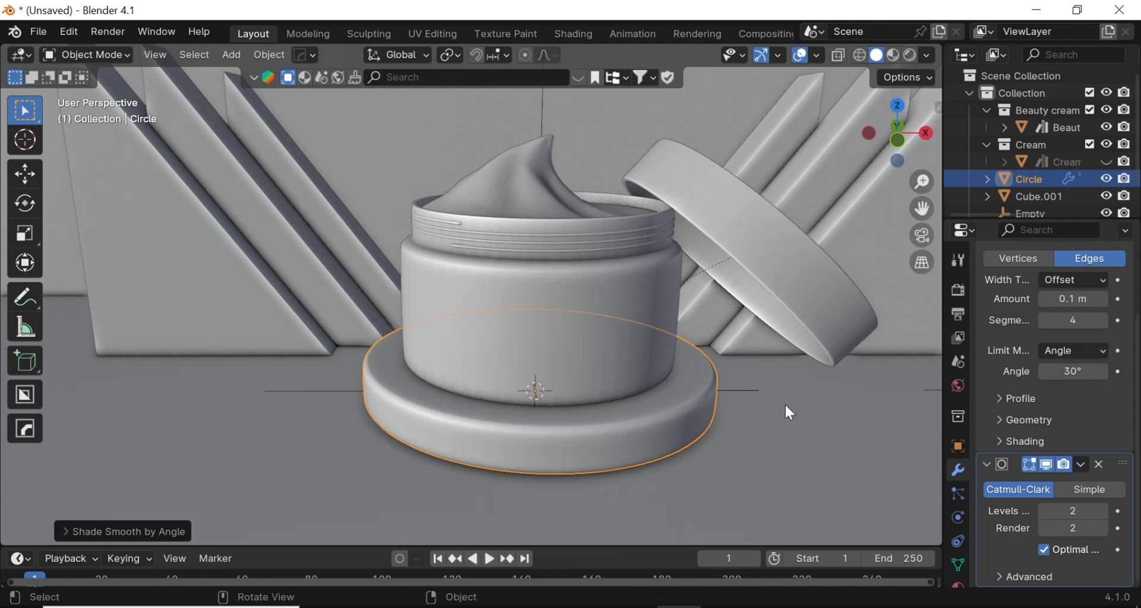
- Add a camera and align it to a straight-on front view of the jar and wedges
{"action": "left_click", "coordinate": [904, 172]}
{"action": "scroll", "coordinate": [904, 169], "scroll_direction": "down", "scroll_amount": 3}
{"action": "mouse_move", "coordinate": [901, 158]}
{"action": "left_mouse_down"}
{"action": "mouse_move", "coordinate": [916, 164]}
{"action": "mouse_move", "coordinate": [882, 187]}
{"action": "mouse_move", "coordinate": [881, 256]}
{"action": "mouse_move", "coordinate": [888, 139]}
{"action": "mouse_move", "coordinate": [891, 166]}
{"action": "left_mouse_up"}
{"action": "left_click", "coordinate": [895, 142]}
{"action": "key", "text": "shift+a"}
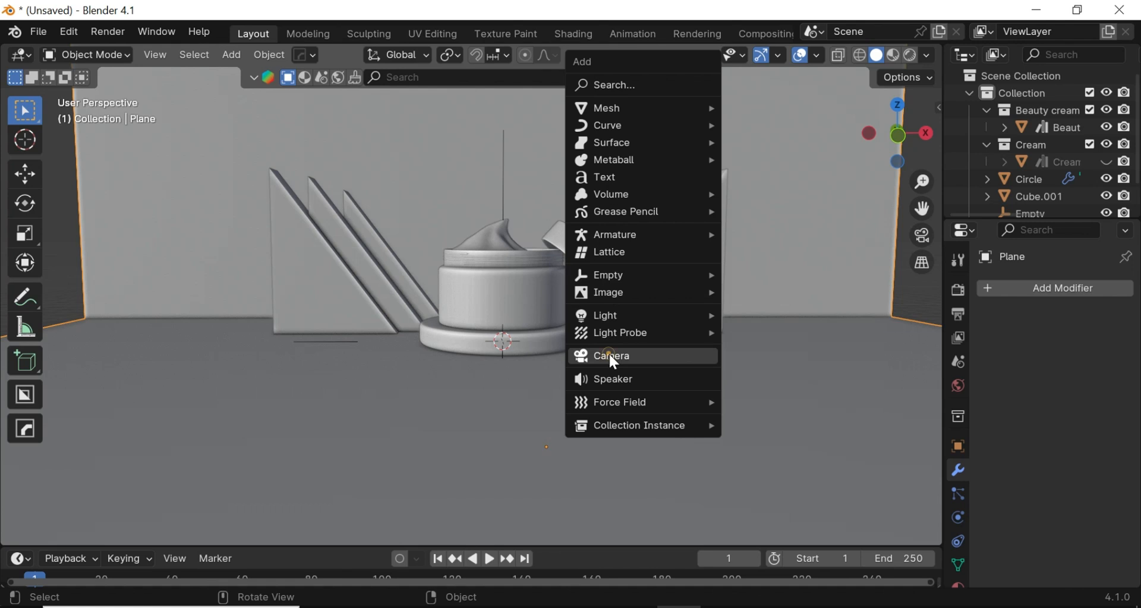
{"action": "left_click", "coordinate": [610, 356]}
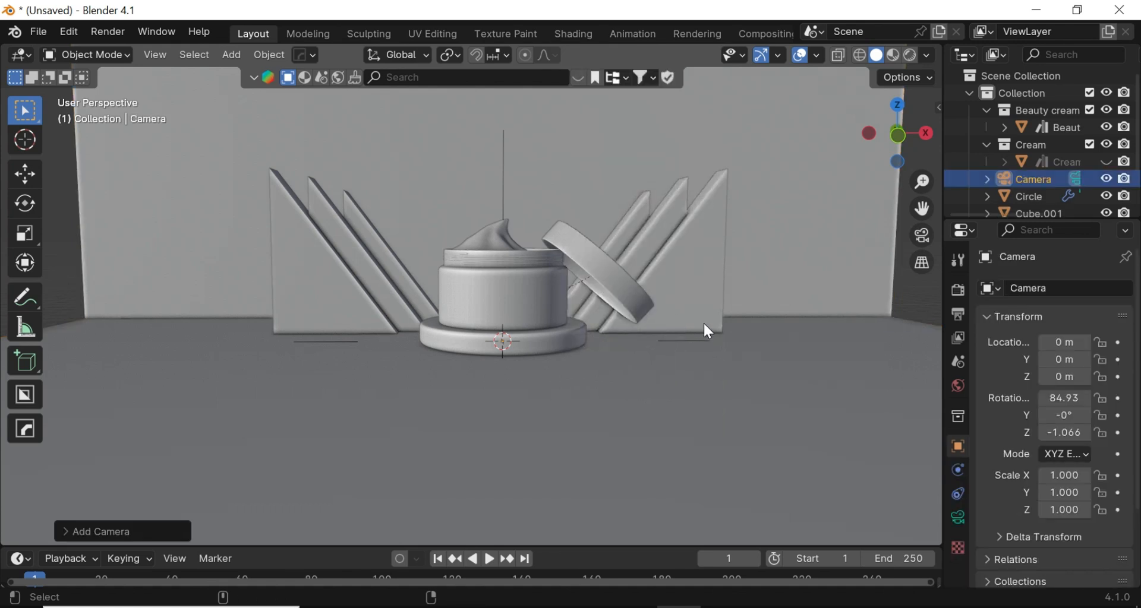
{"action": "key", "text": "ctrl+alt+KP_0"}
- Fly the camera forward to frame the jar more closely, at about Y -15.2 m and Z 2.9 m
{"action": "key", "text": "shift+grave"}
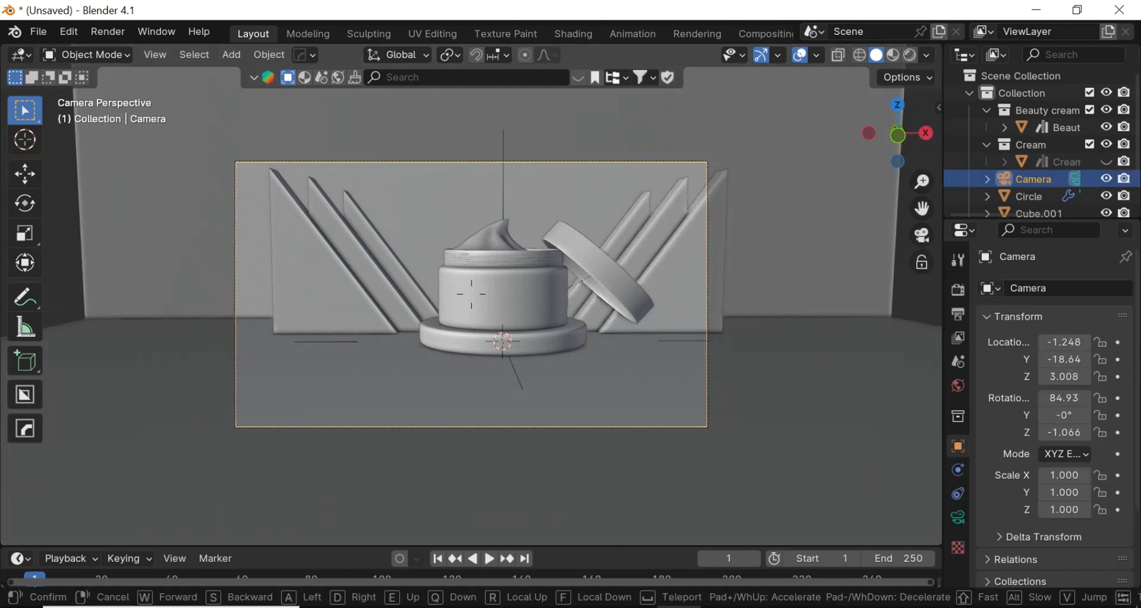
{"action": "key", "text": "w"}
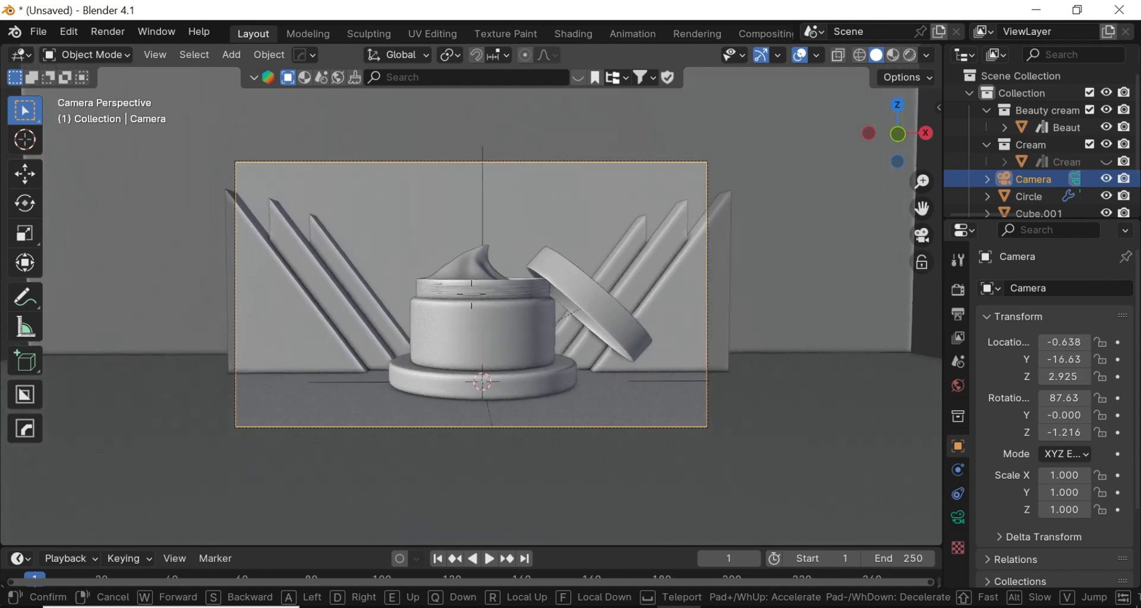
{"action": "left_click", "coordinate": [750, 251]}
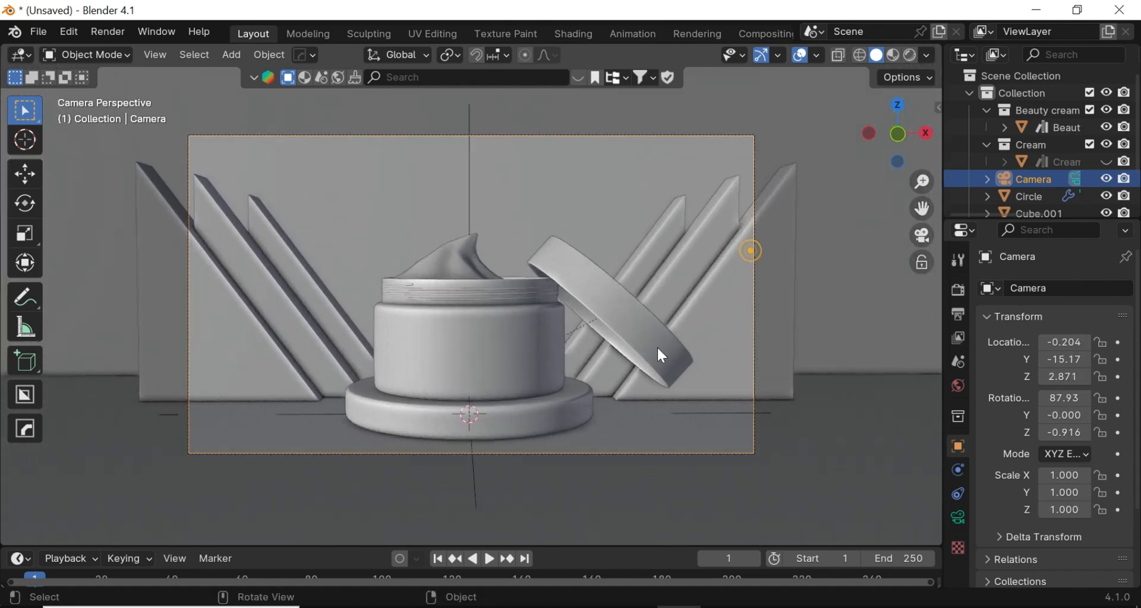
- Select the jar's lid and rotate it about 8° around the global X axis
{"action": "scroll", "coordinate": [657, 346], "scroll_direction": "up", "scroll_amount": 1}
{"action": "left_click", "coordinate": [675, 333]}
{"action": "key", "text": "r"}
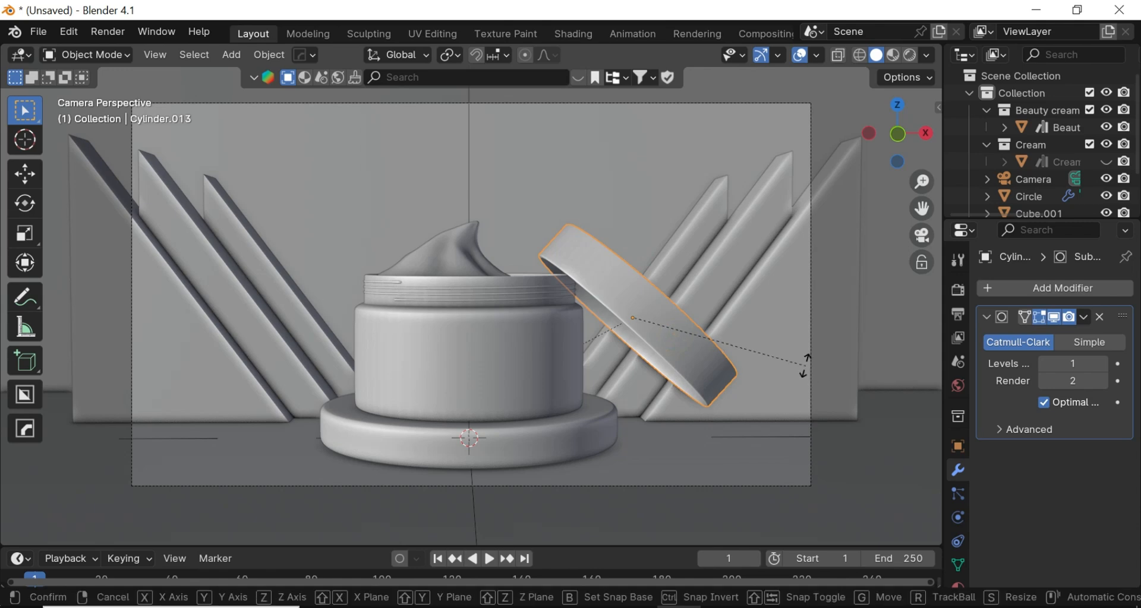
{"action": "mouse_move", "coordinate": [815, 409]}
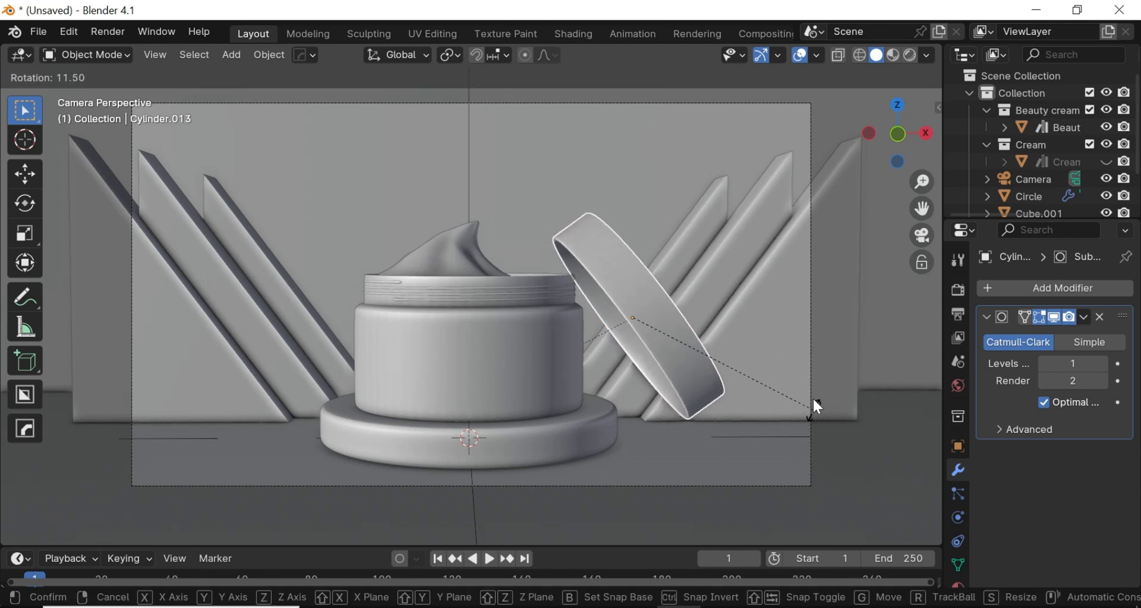
{"action": "key", "text": "x"}
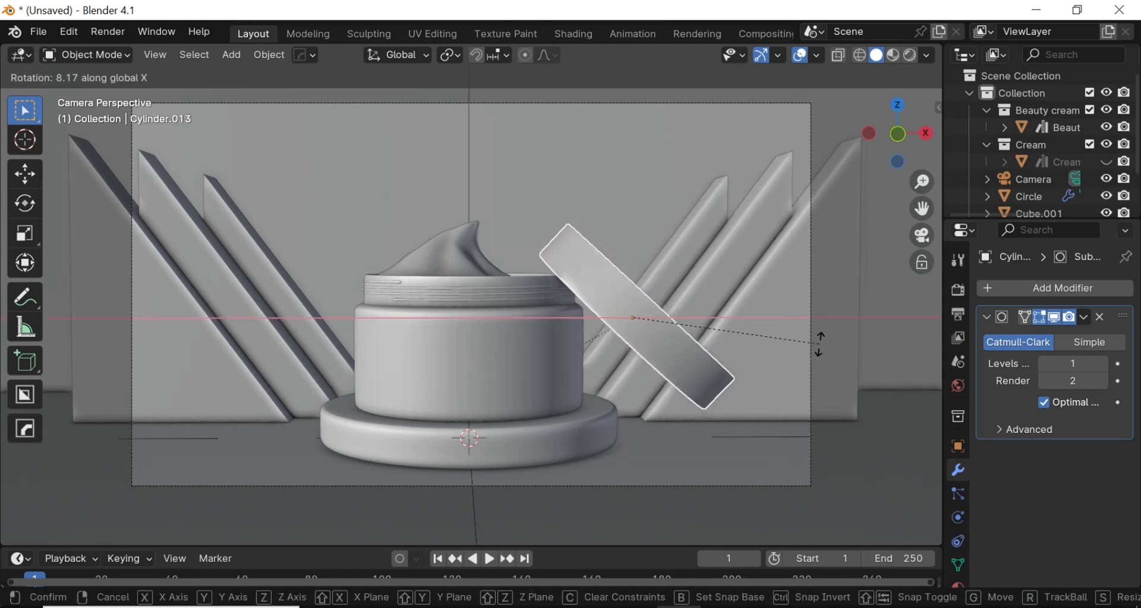
{"action": "left_click", "coordinate": [820, 343]}
- Rotate the lid around the global Y axis to stand steeper, and move it down toward the jar
{"action": "key", "text": "r"}
{"action": "key", "text": "x"}
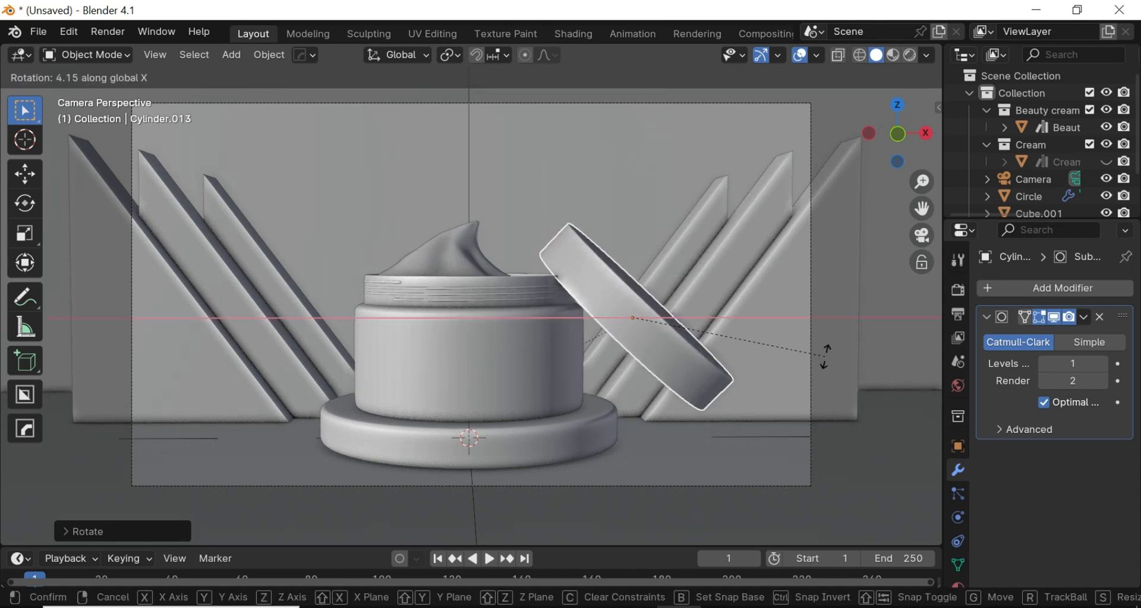
{"action": "key", "text": "y"}
{"action": "left_click", "coordinate": [823, 404]}
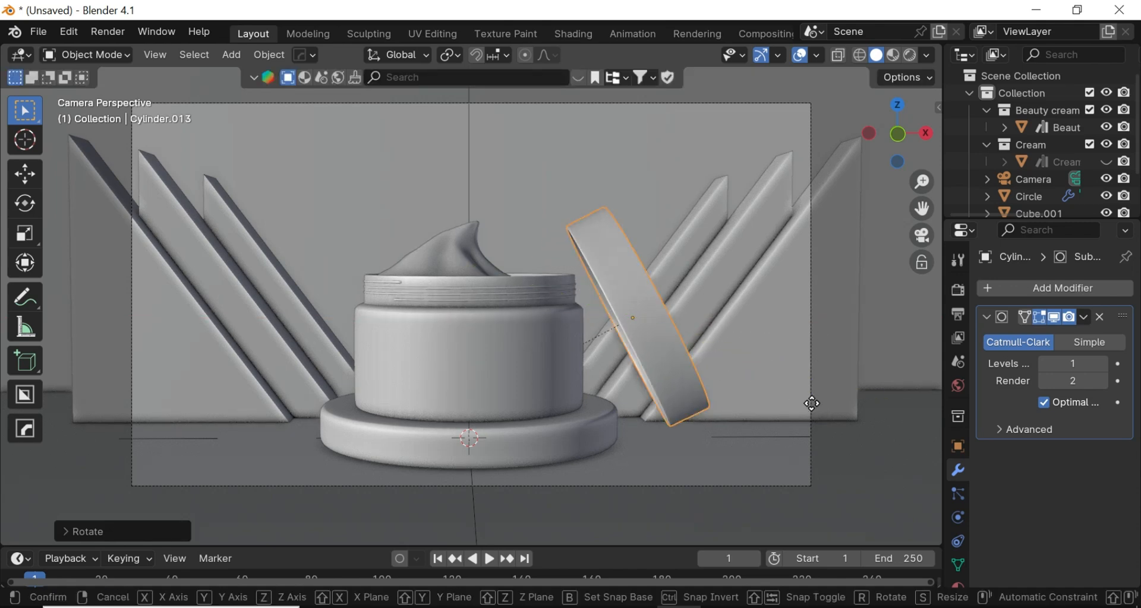
{"action": "key", "text": "g"}
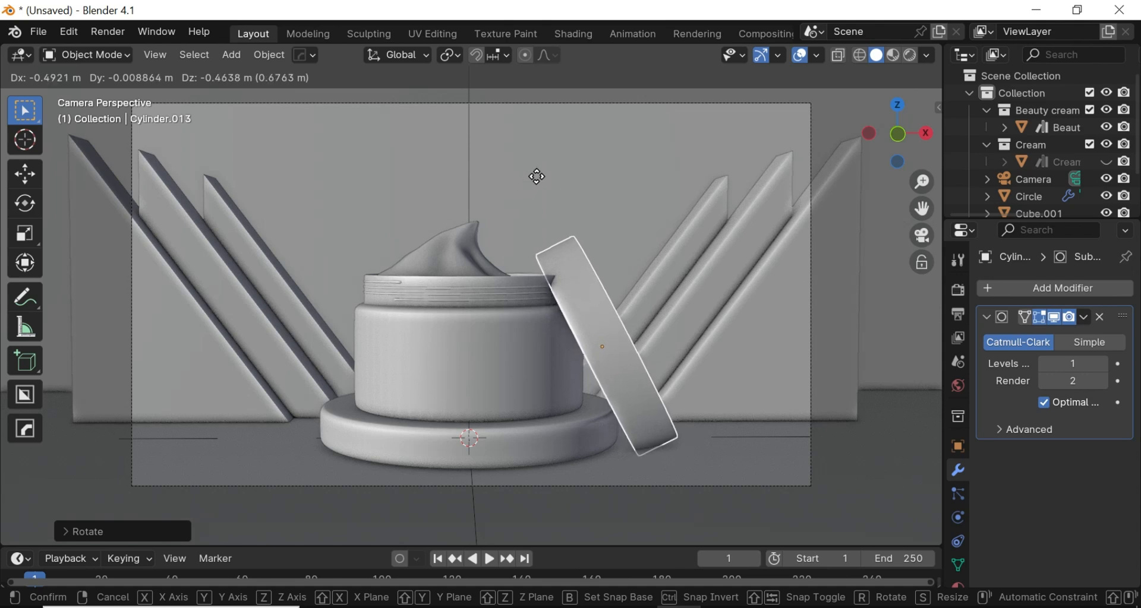
{"action": "left_click", "coordinate": [600, 120]}
- Lean the lid back slightly around the global Y axis and reposition it against the jar's rim
{"action": "key", "text": "r"}
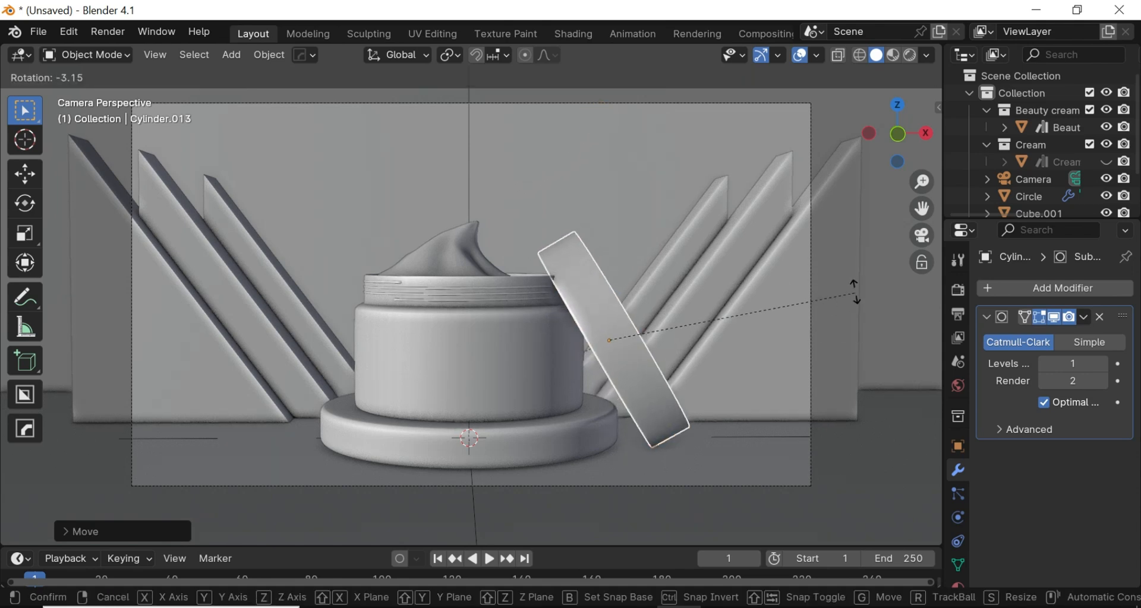
{"action": "key", "text": "y"}
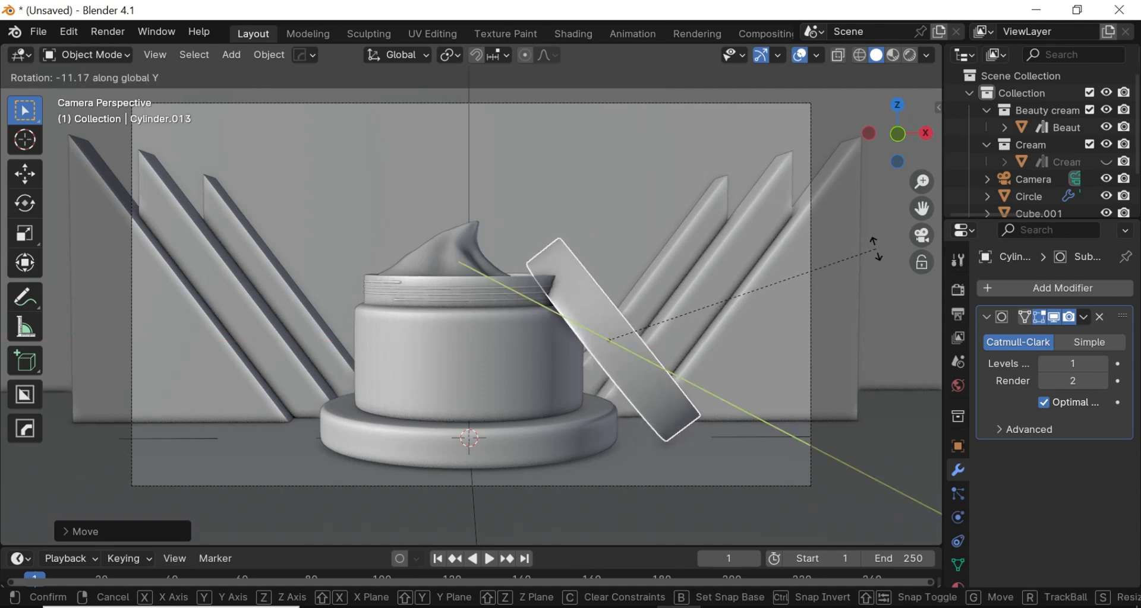
{"action": "left_click", "coordinate": [845, 279]}
{"action": "key", "text": "g"}
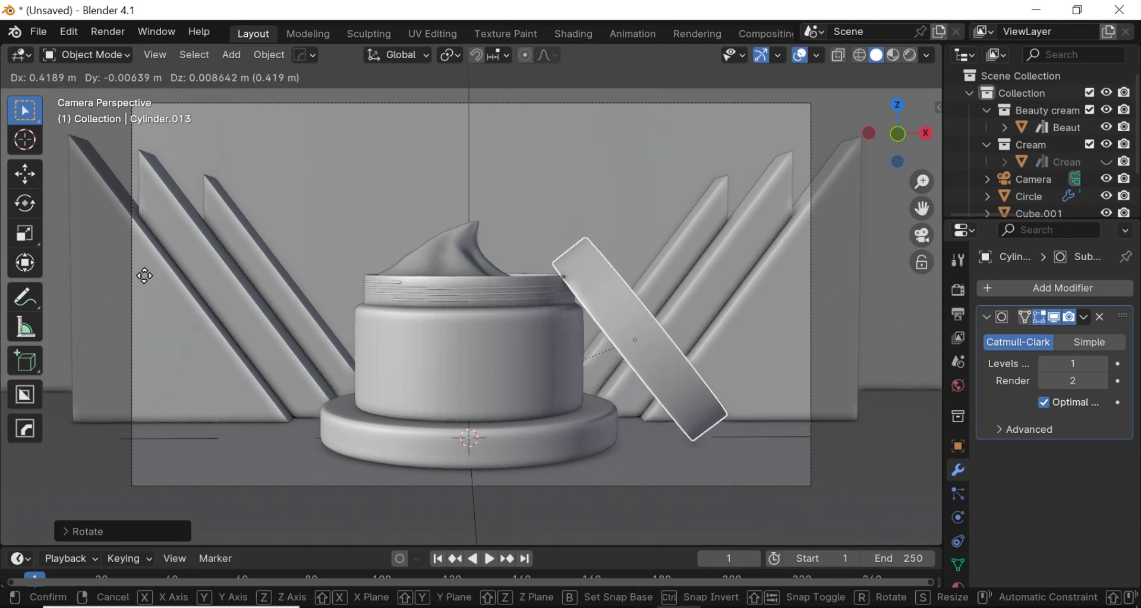
{"action": "left_click", "coordinate": [109, 237]}
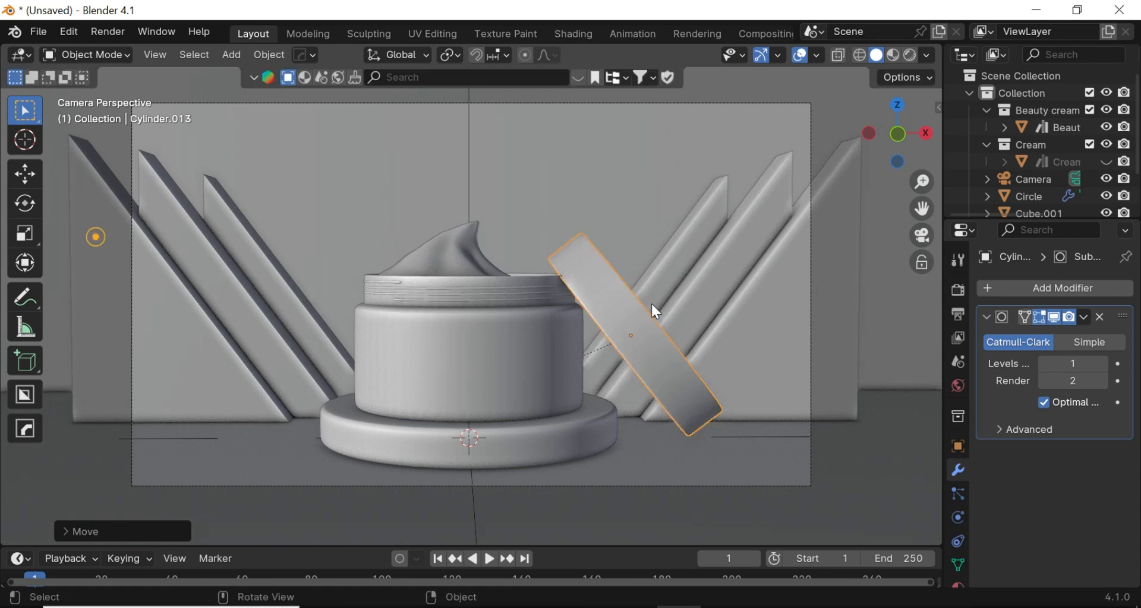
- Rotate the lid around the global Y axis to a more upright angle and shift it slightly down toward the jar
{"action": "key", "text": "r"}
{"action": "key", "text": "y"}
{"action": "left_click", "coordinate": [832, 376]}
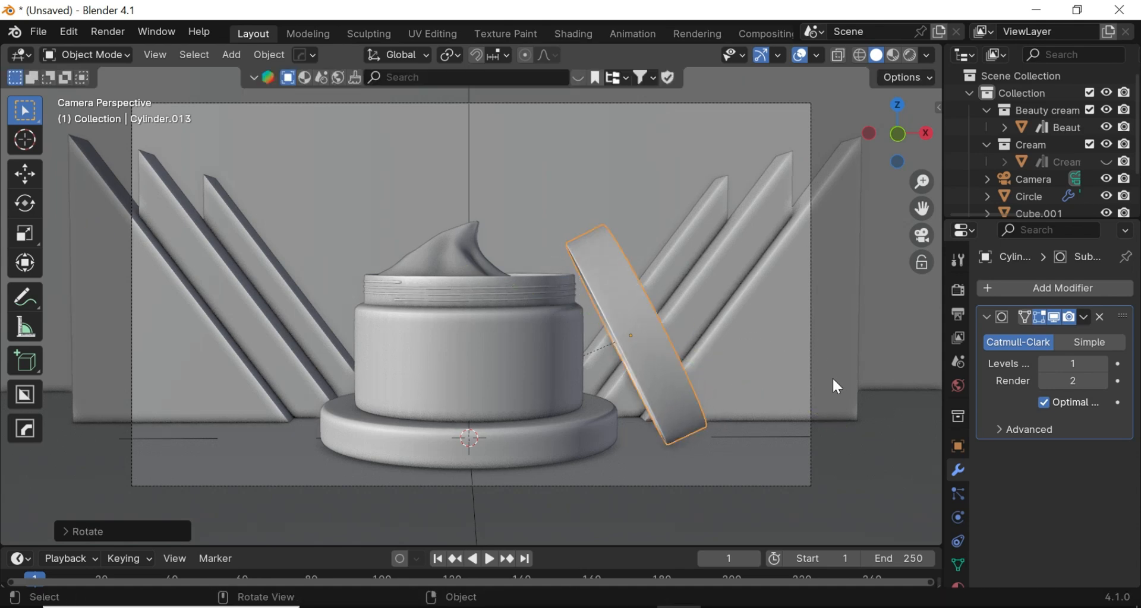
{"action": "key", "text": "g"}
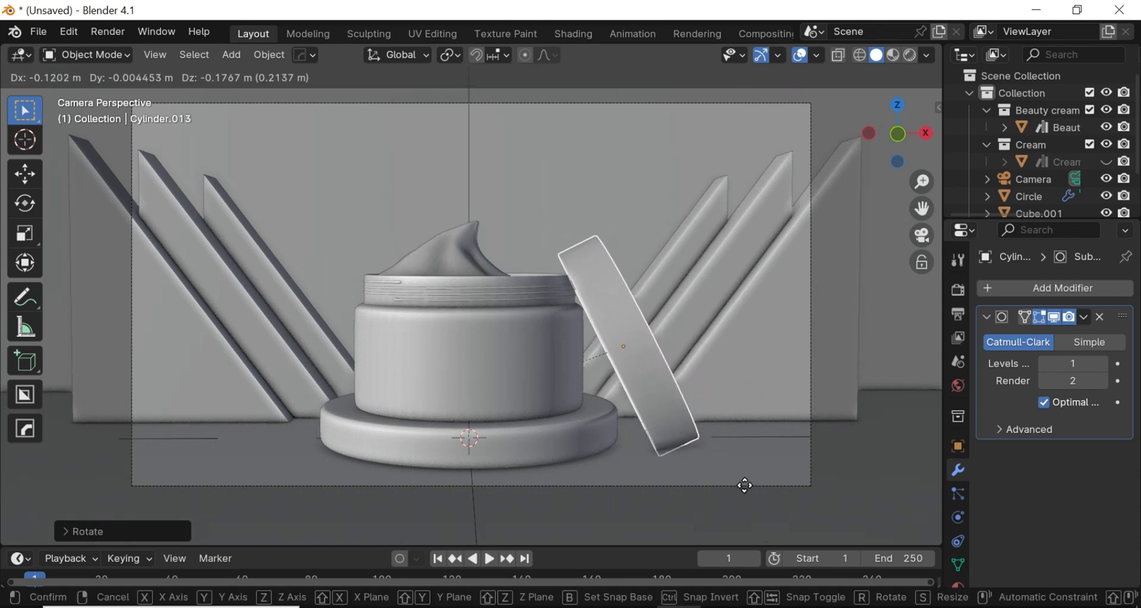
{"action": "left_click", "coordinate": [736, 475]}
- Turn the lid slightly around the global Z axis and raise it about 0.15 m along global Z
{"action": "key", "text": "r"}
{"action": "key", "text": "z"}
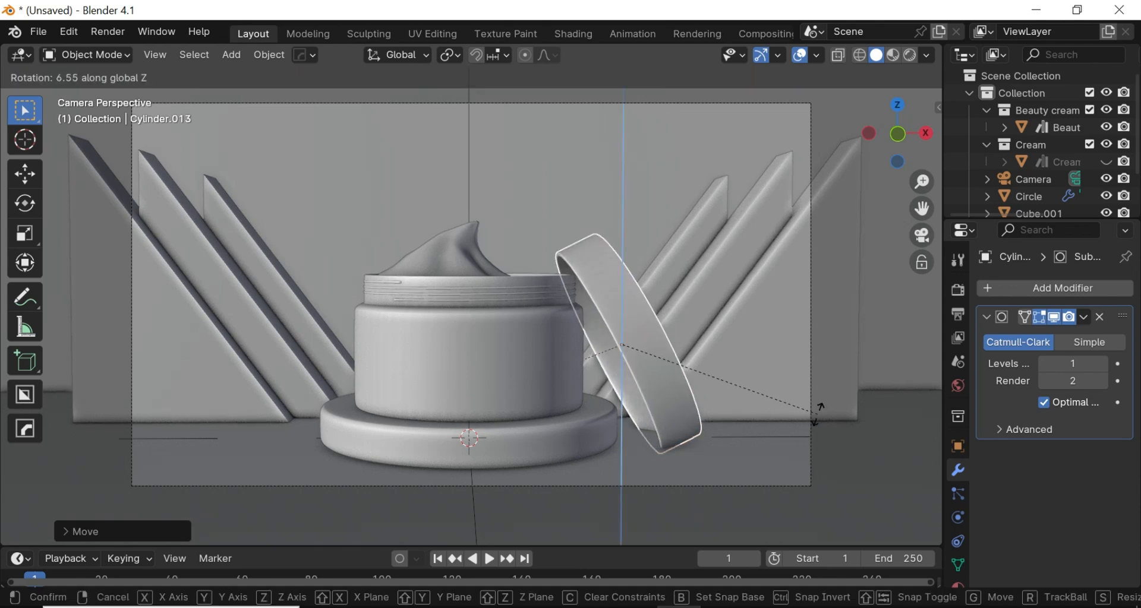
{"action": "left_click", "coordinate": [802, 423]}
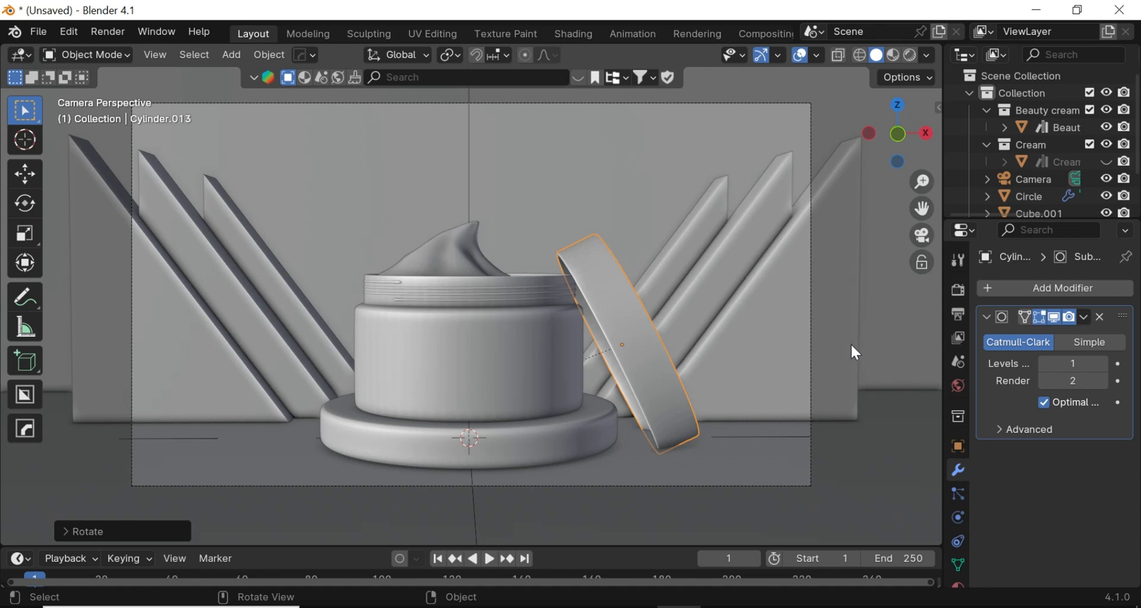
{"action": "key", "text": "s"}
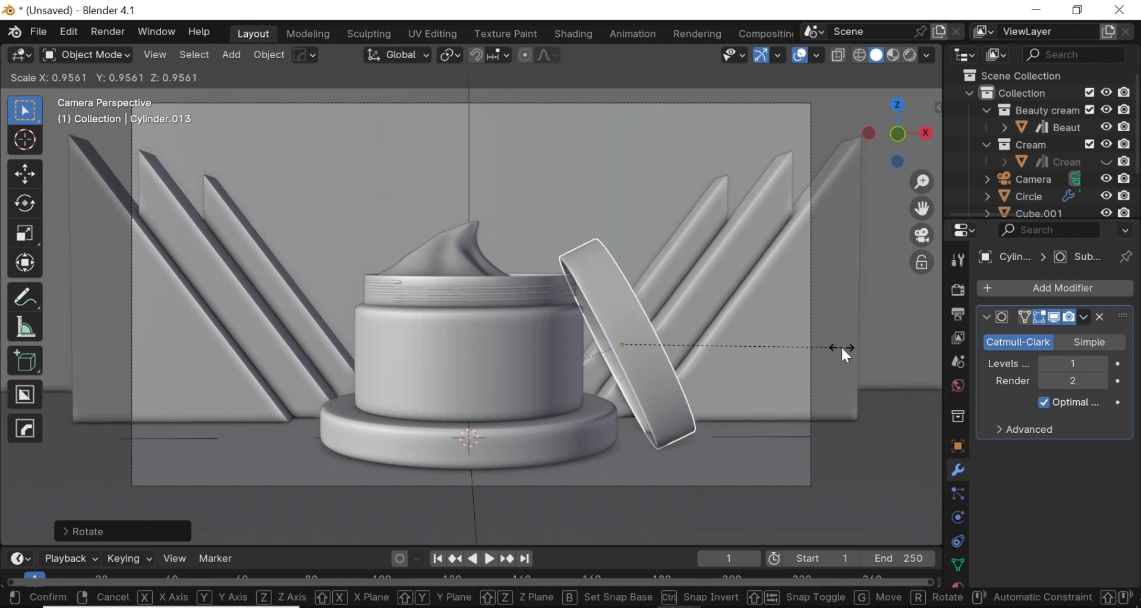
{"action": "right_click", "coordinate": [841, 348]}
{"action": "key", "text": "g"}
{"action": "key", "text": "z"}
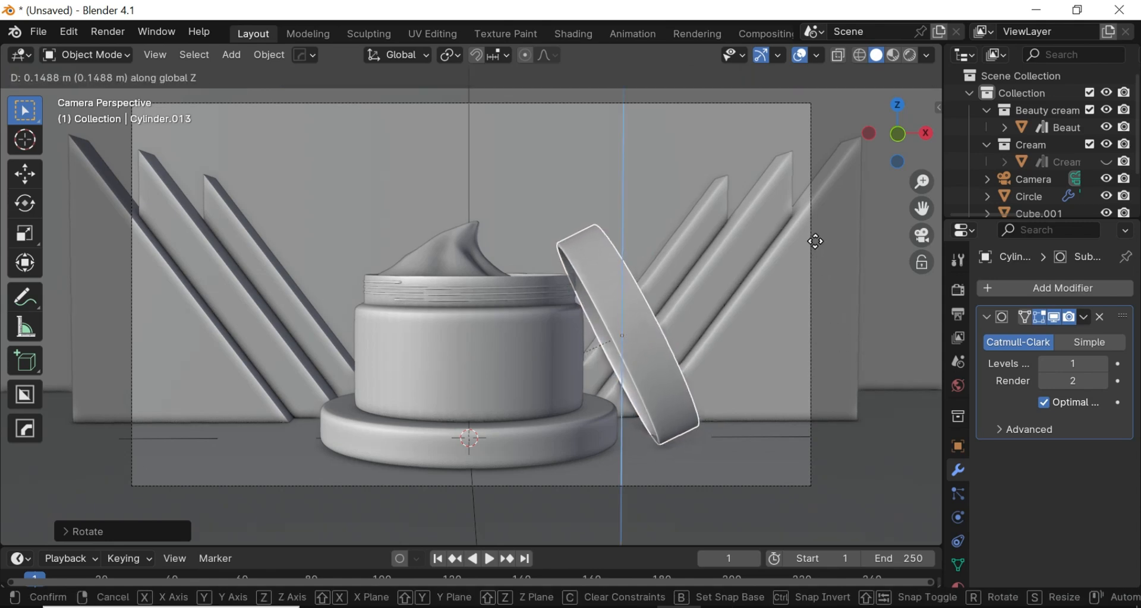
{"action": "left_click", "coordinate": [815, 249]}
- Tilt the lid slightly toward the jar around the global Y axis and move it down and away from the jar
{"action": "key", "text": "r"}
{"action": "key", "text": "x"}
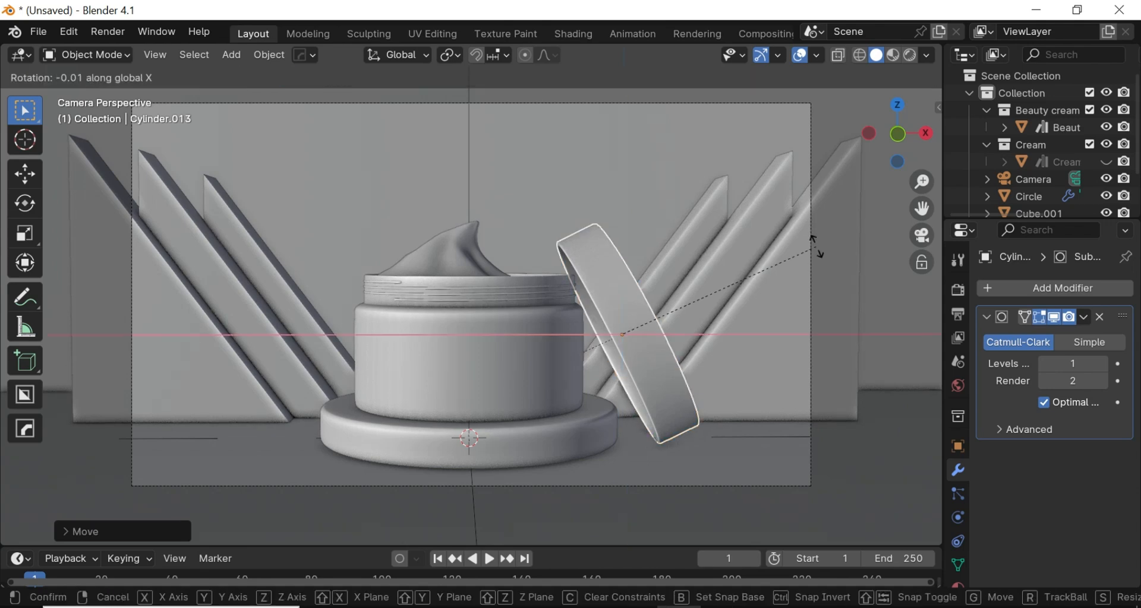
{"action": "key", "text": "y"}
{"action": "left_click", "coordinate": [818, 225]}
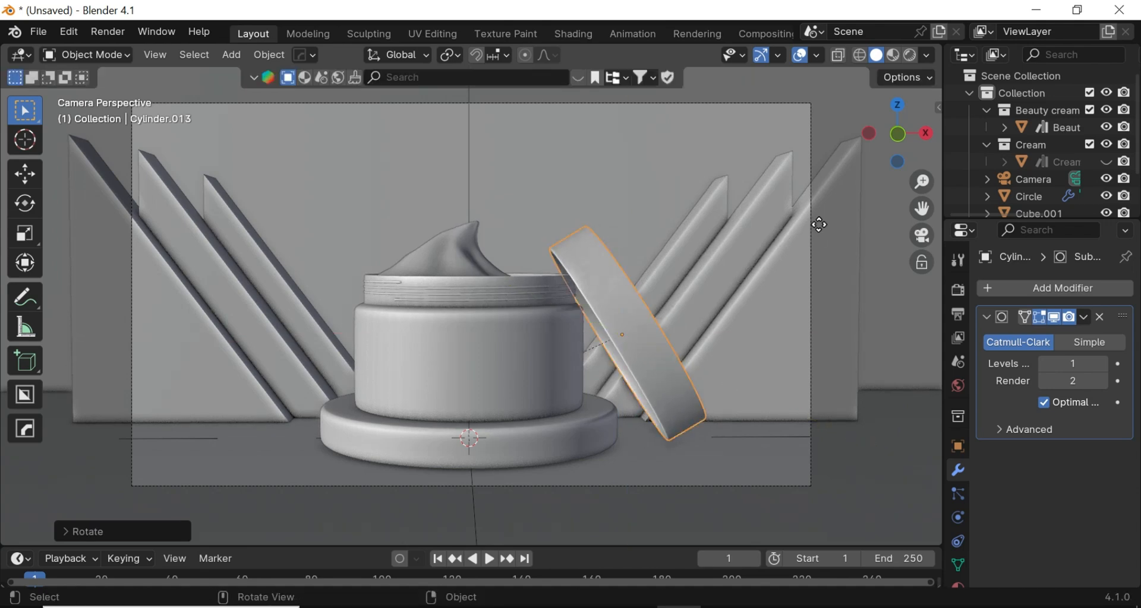
{"action": "key", "text": "g"}
{"action": "left_click", "coordinate": [864, 323]}
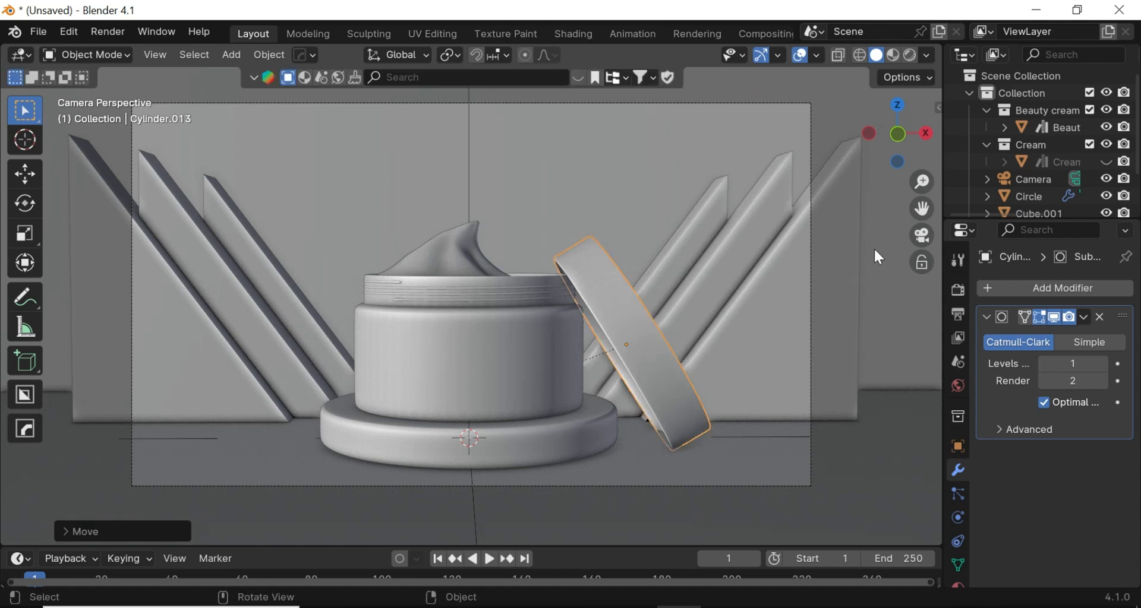
- Raise the lid in two small moves along the global Z axis to bring its lower edge onto the floor
{"action": "key", "text": "g"}
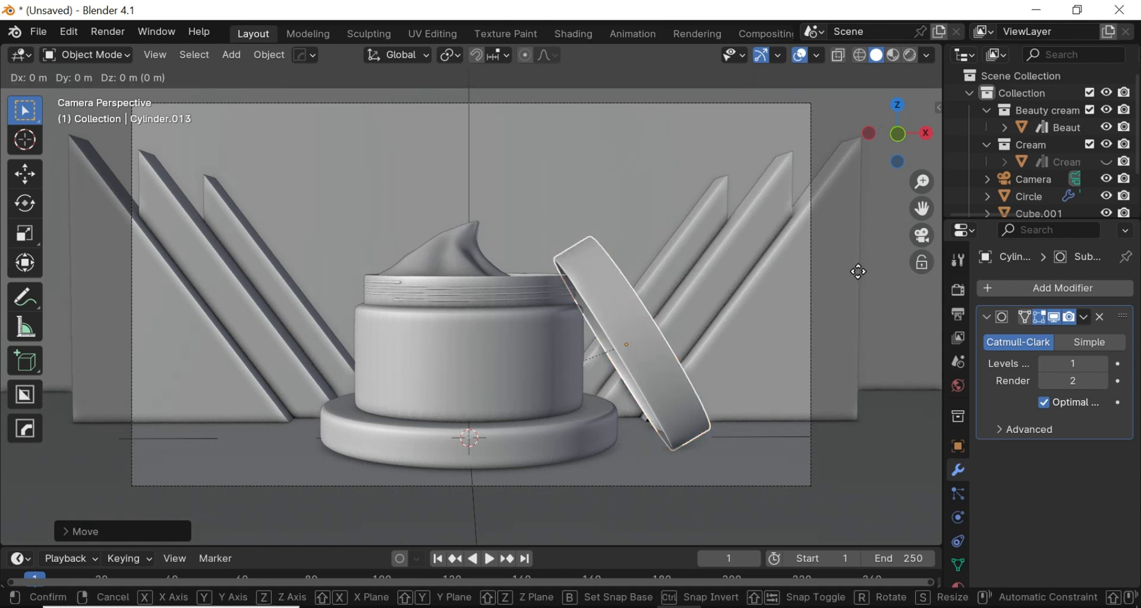
{"action": "key", "text": "z"}
{"action": "left_click", "coordinate": [851, 212]}
{"action": "scroll", "coordinate": [940, 169], "scroll_direction": "up", "scroll_amount": 3}
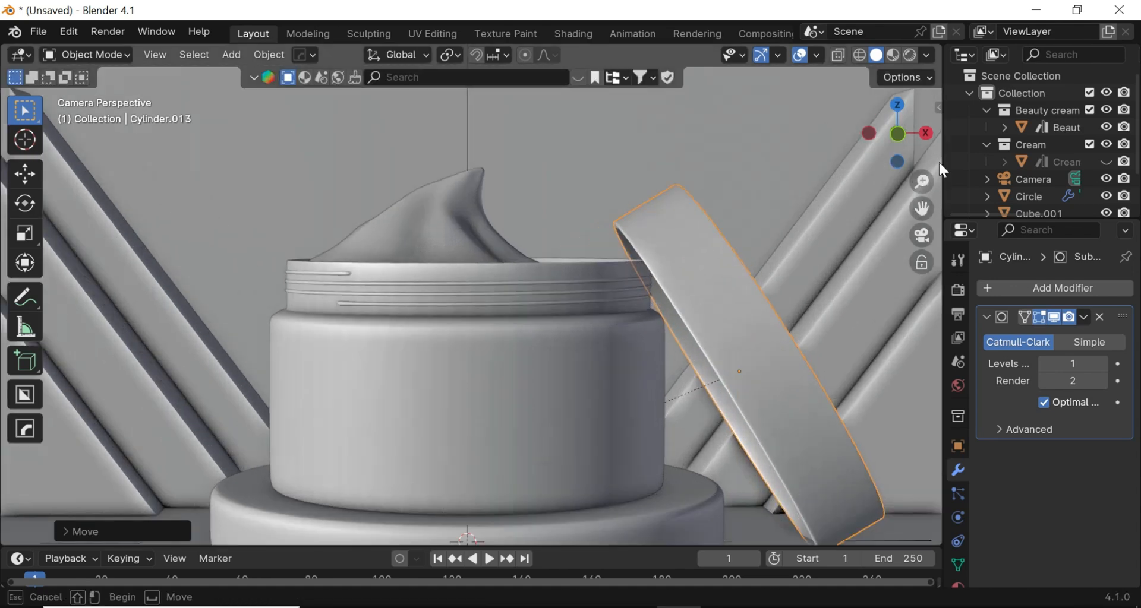
{"action": "mouse_move", "coordinate": [927, 188]}
{"action": "middle_mouse_down"}
{"action": "mouse_move", "coordinate": [777, 262]}
{"action": "mouse_move", "coordinate": [632, 356]}
{"action": "mouse_move", "coordinate": [892, 275]}
{"action": "mouse_move", "coordinate": [754, 288]}
{"action": "middle_mouse_up"}
{"action": "scroll", "coordinate": [887, 269], "scroll_direction": "up", "scroll_amount": 5}
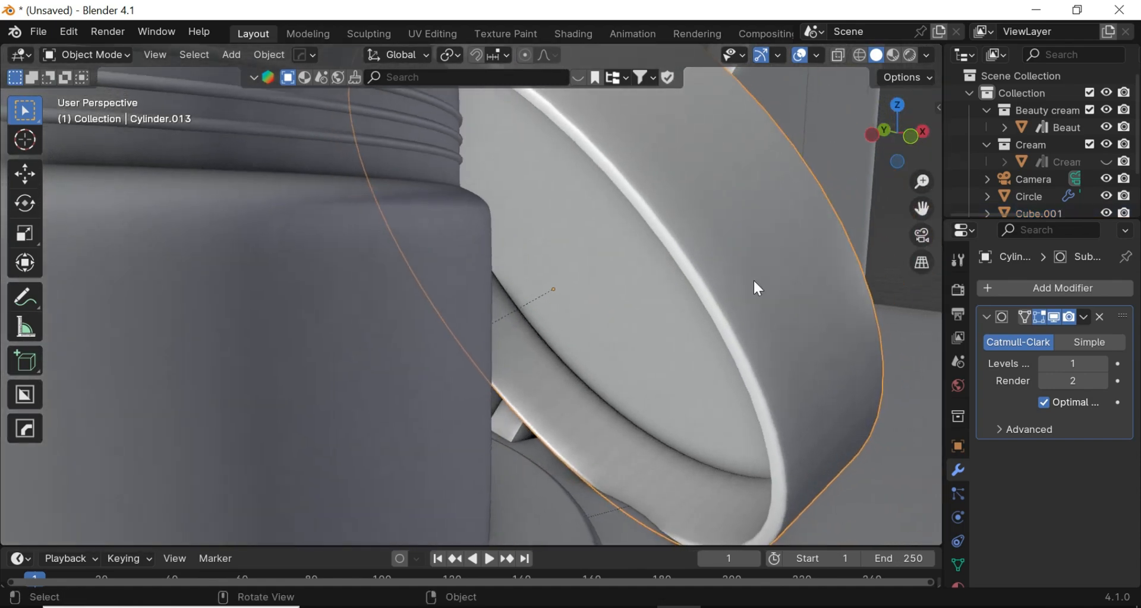
{"action": "key", "text": "z"}
{"action": "key", "text": "Escape"}
{"action": "key", "text": "g"}
{"action": "key", "text": "z"}
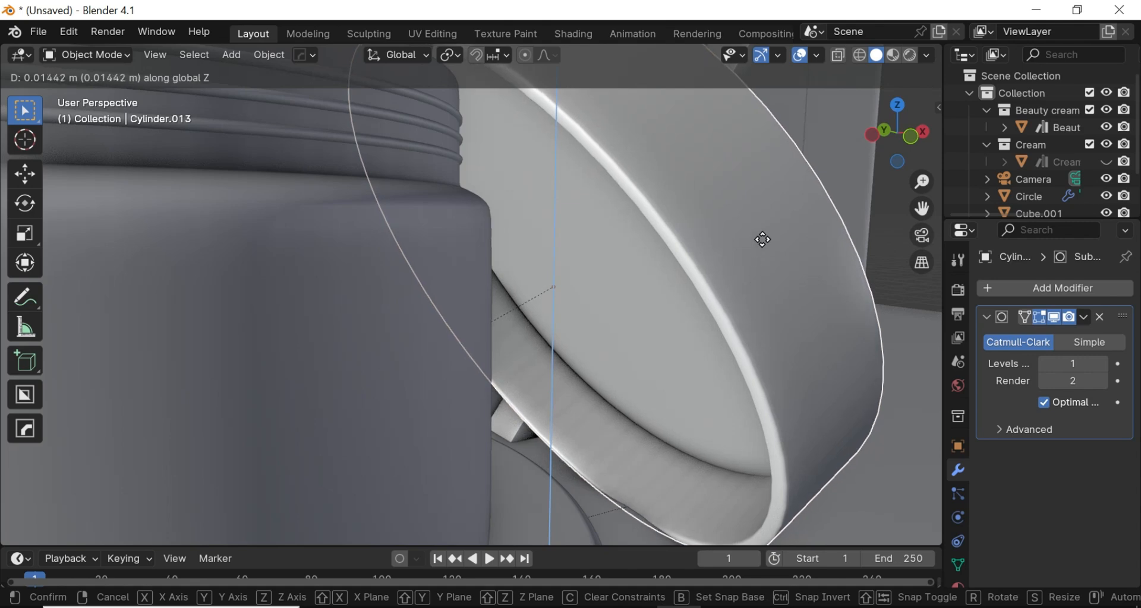
{"action": "left_click", "coordinate": [769, 235]}
- Select the lid again and lean it a few degrees further onto the jar's rim around the global Y axis
{"action": "scroll", "coordinate": [766, 224], "scroll_direction": "down", "scroll_amount": 4}
{"action": "left_click", "coordinate": [883, 162]}
{"action": "right_click", "coordinate": [894, 134]}
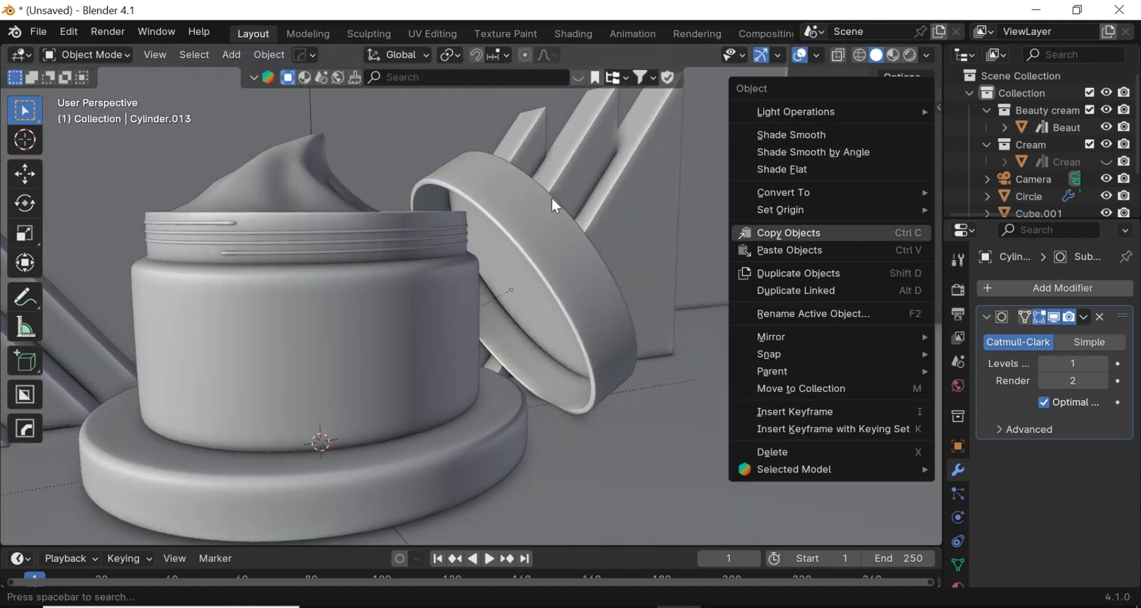
{"action": "scroll", "coordinate": [895, 102], "scroll_direction": "up", "scroll_amount": 3}
{"action": "left_click_drag", "start_coordinate": [894, 102], "coordinate": [894, 128]}
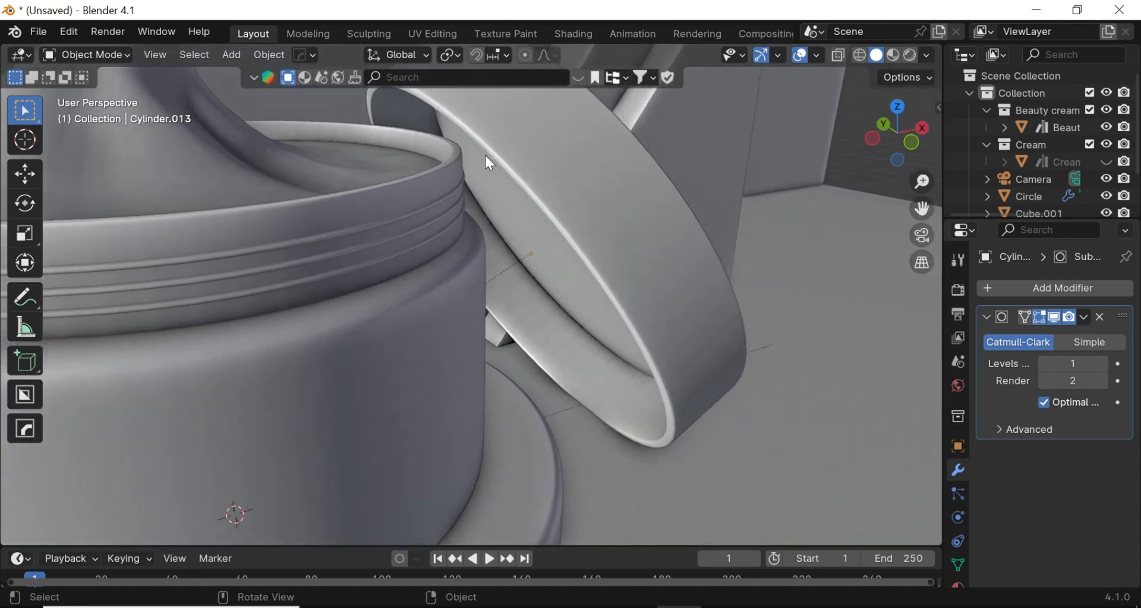
{"action": "left_click", "coordinate": [485, 154]}
{"action": "scroll", "coordinate": [854, 172], "scroll_direction": "down", "scroll_amount": 4}
{"action": "middle_click_drag", "start_coordinate": [854, 172], "coordinate": [681, 270]}
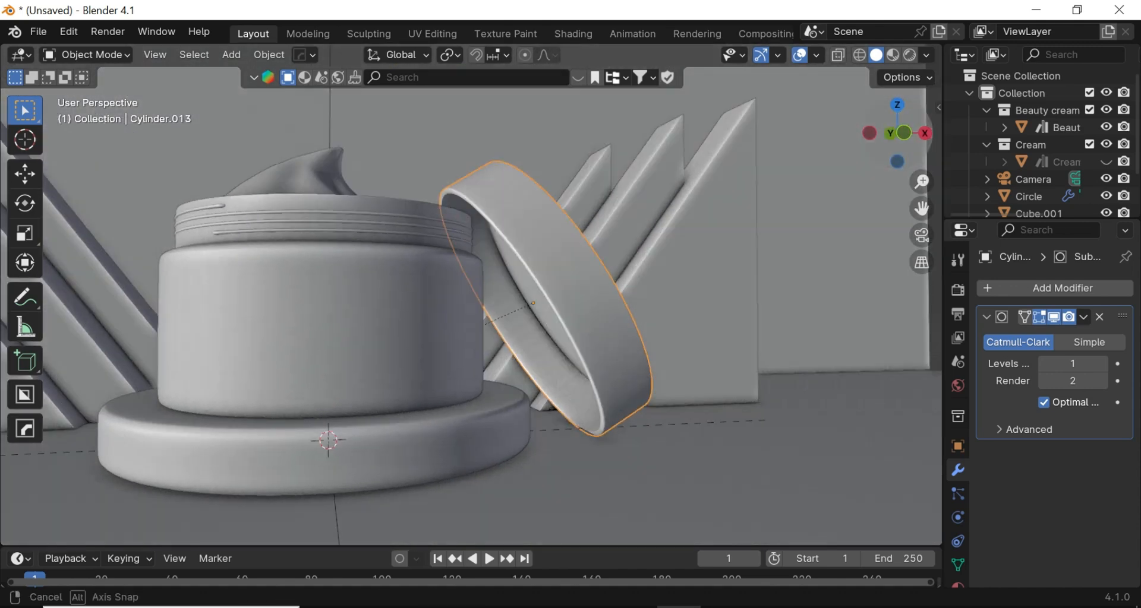
{"action": "key", "text": "r"}
{"action": "key", "text": "y"}
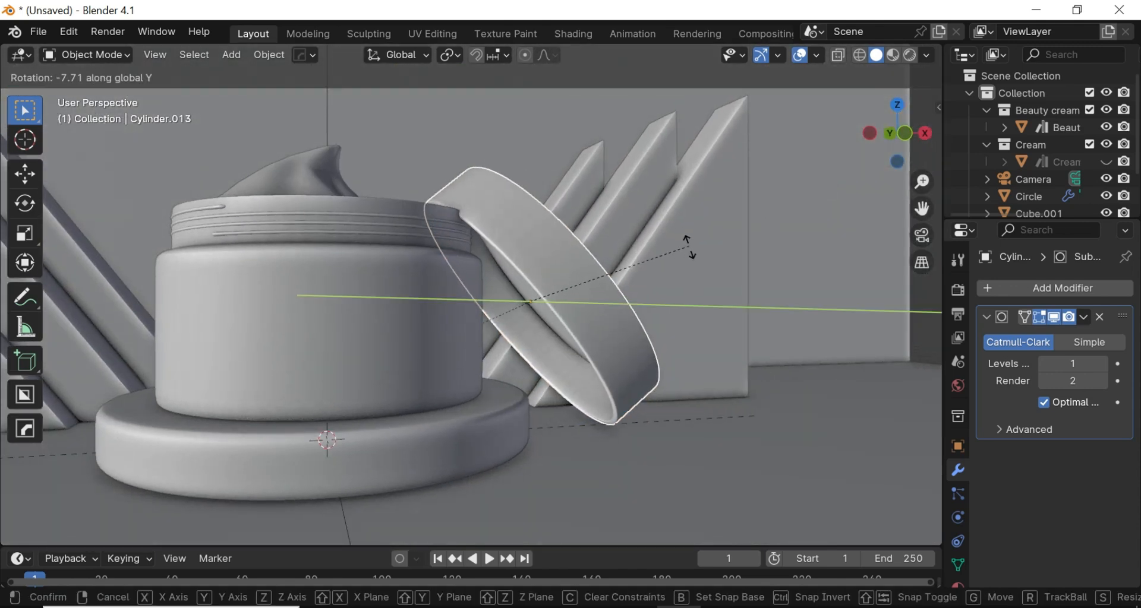
{"action": "left_click", "coordinate": [567, 392]}
- Nudge the lid along the global Z and X axes so that it rests against the jar and on the floor
{"action": "key", "text": "g"}
{"action": "key", "text": "z"}
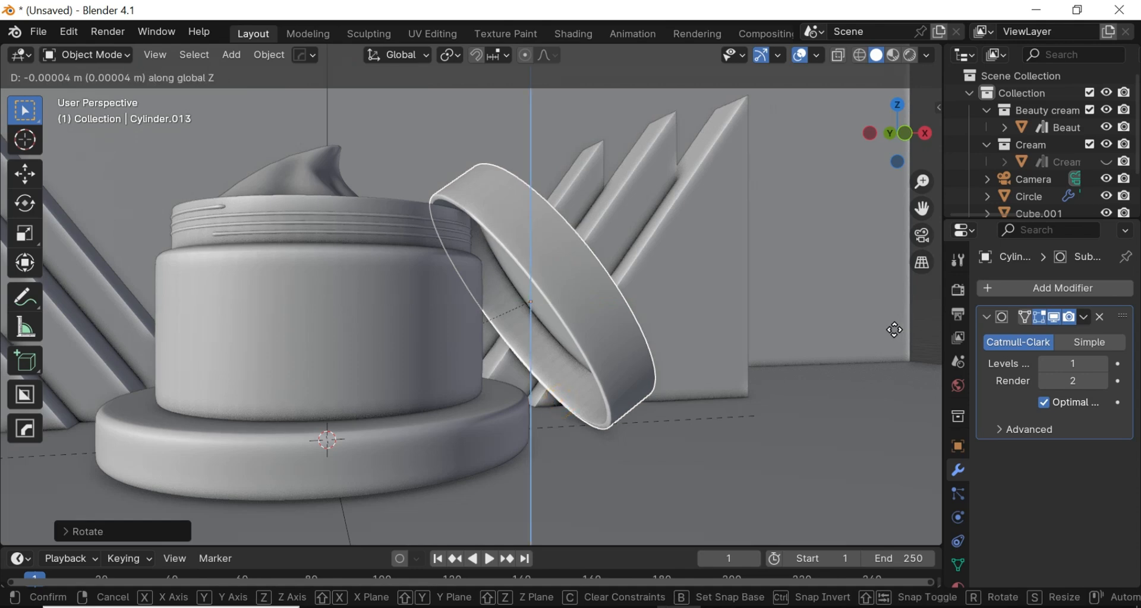
{"action": "left_click", "coordinate": [872, 383]}
{"action": "key", "text": "g"}
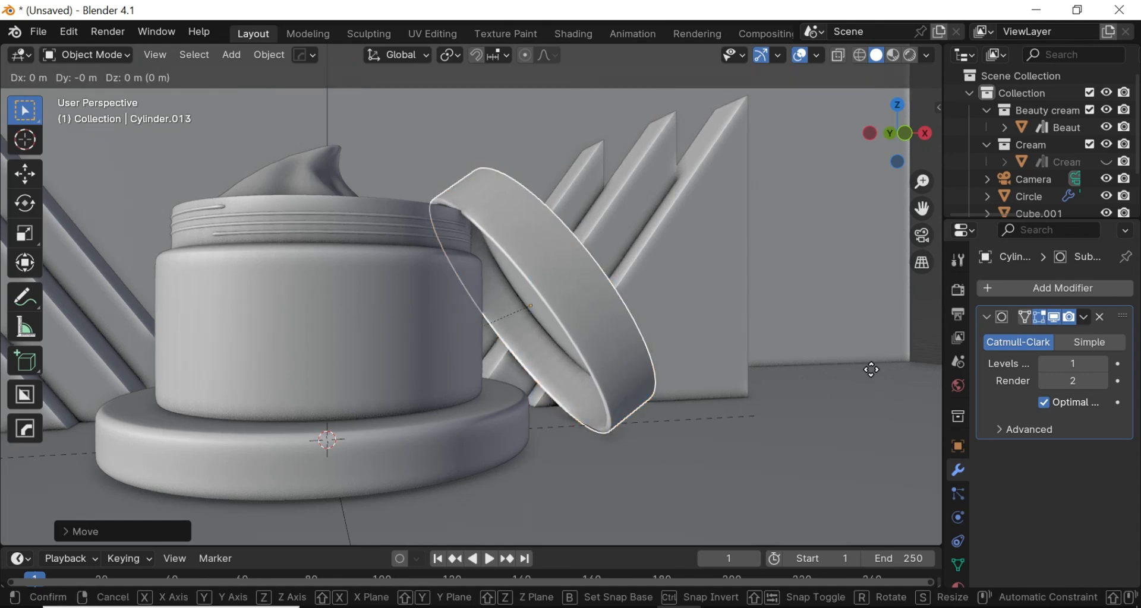
{"action": "key", "text": "x"}
{"action": "left_click", "coordinate": [833, 370]}
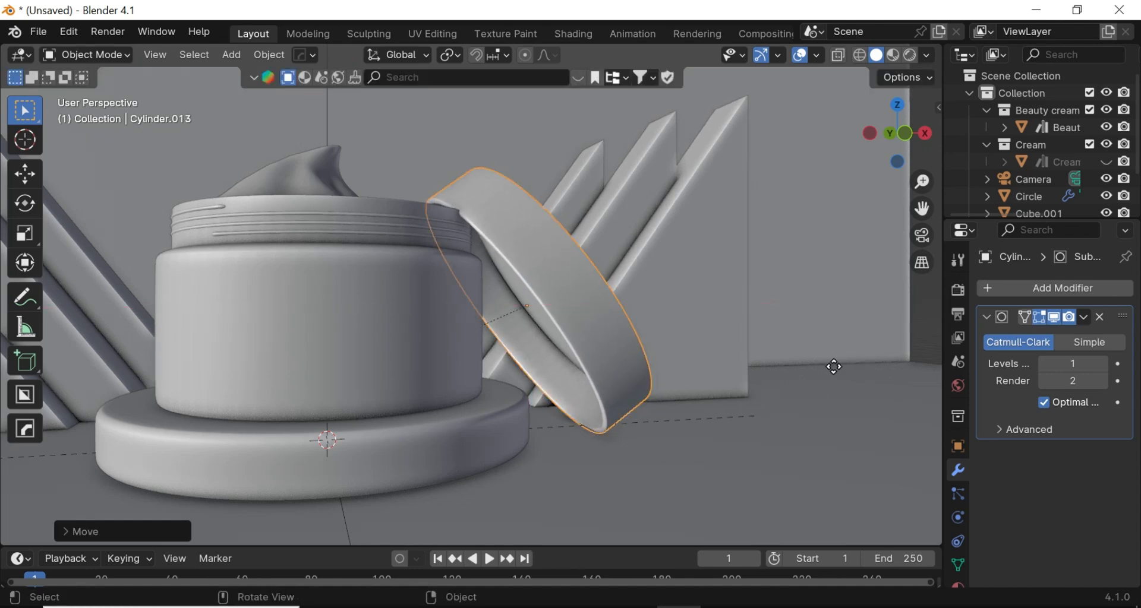
{"action": "key", "text": "g"}
{"action": "key", "text": "z"}
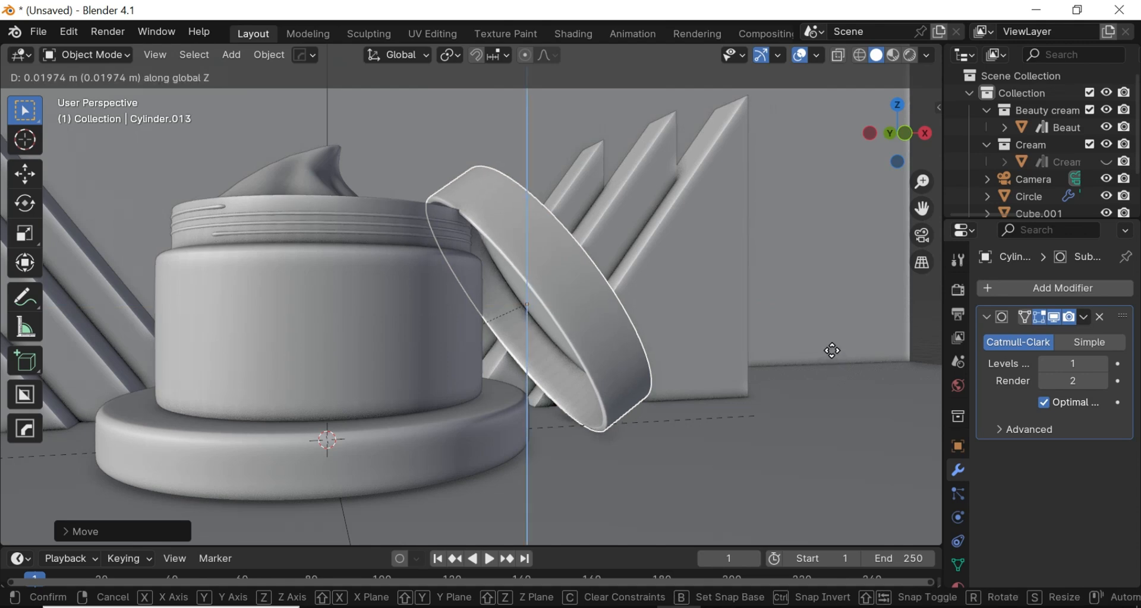
{"action": "left_click", "coordinate": [831, 347]}
- Return to the camera view, rotate the lid about 0.4° around the global Y axis, and select the backdrop plane
{"action": "key", "text": "KP_0"}
{"action": "scroll", "coordinate": [806, 315], "scroll_direction": "up", "scroll_amount": 3}
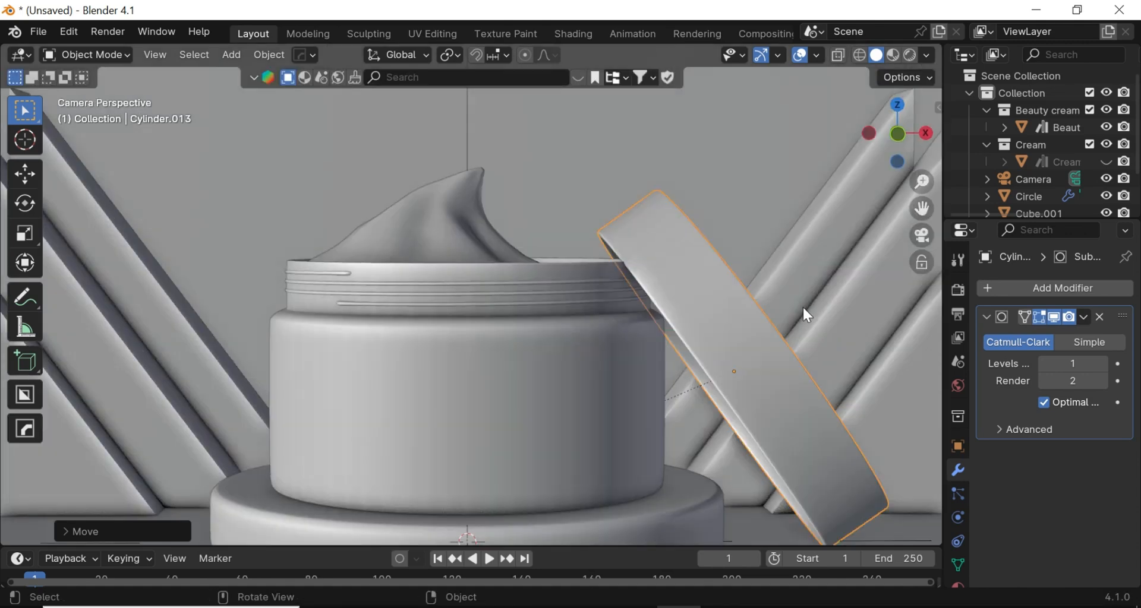
{"action": "scroll", "coordinate": [802, 306], "scroll_direction": "down", "scroll_amount": 3}
{"action": "left_click", "coordinate": [731, 183]}
{"action": "left_click", "coordinate": [630, 274]}
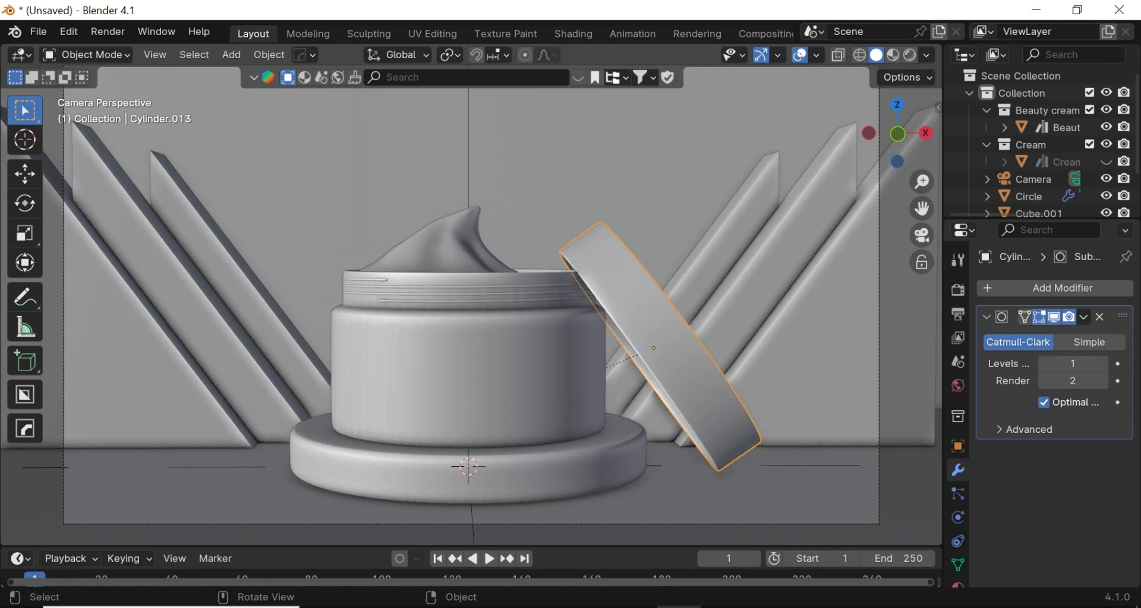
{"action": "key", "text": "r"}
{"action": "key", "text": "y"}
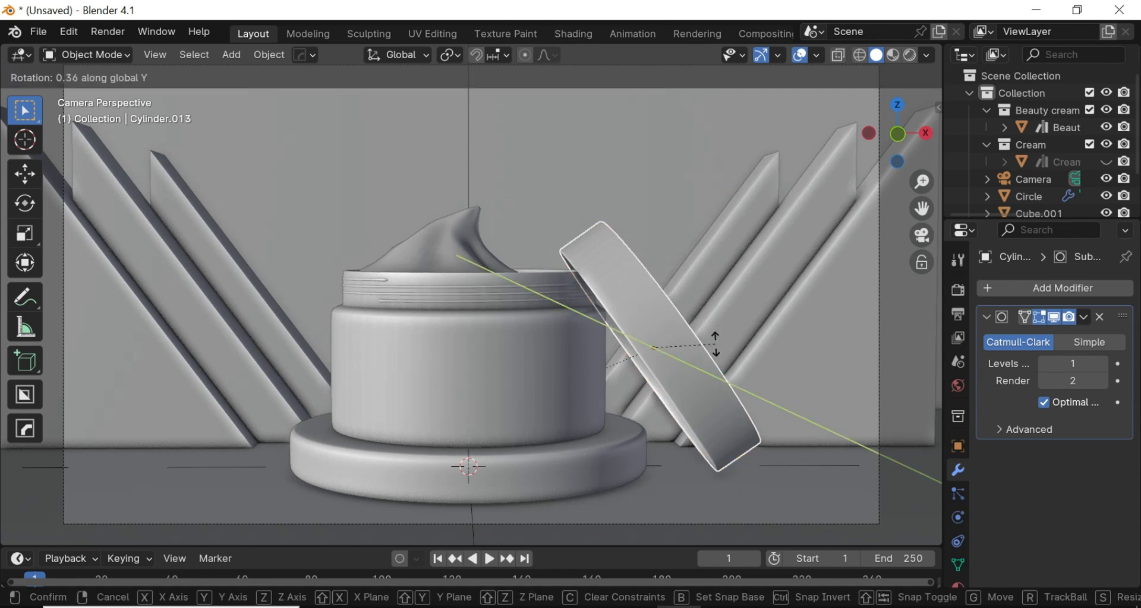
{"action": "left_click", "coordinate": [715, 344]}
{"action": "left_click", "coordinate": [612, 202]}
- Open the scene's output format settings and enable Render Region
{"action": "scroll", "coordinate": [619, 178], "scroll_direction": "down", "scroll_amount": 2}
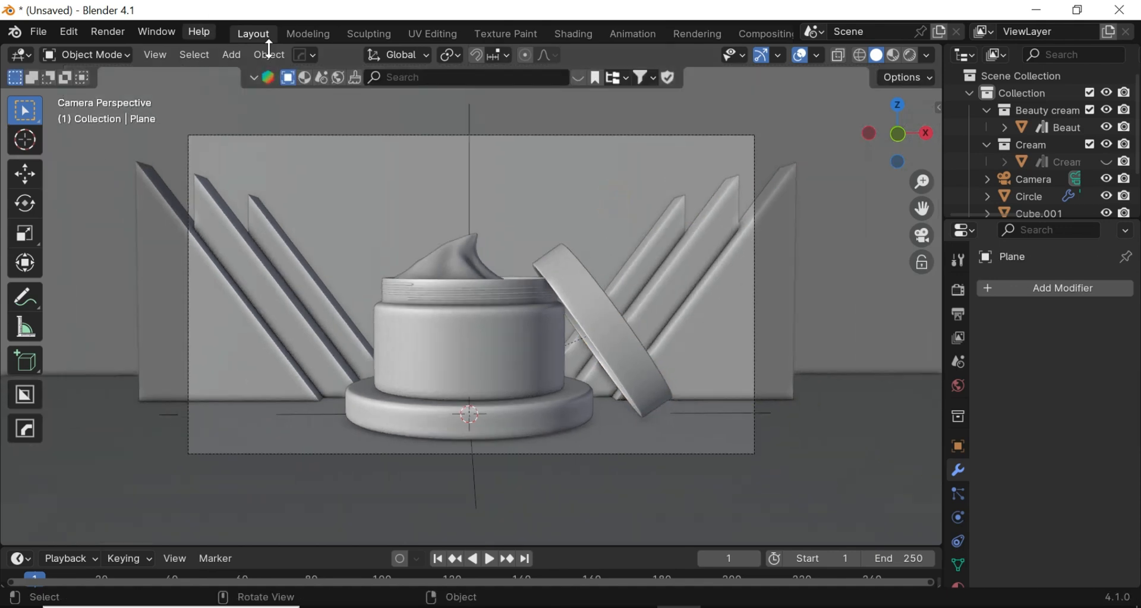
{"action": "scroll", "coordinate": [583, 220], "scroll_direction": "up", "scroll_amount": 2}
{"action": "scroll", "coordinate": [453, 225], "scroll_direction": "down", "scroll_amount": 2}
{"action": "left_click", "coordinate": [957, 313]}
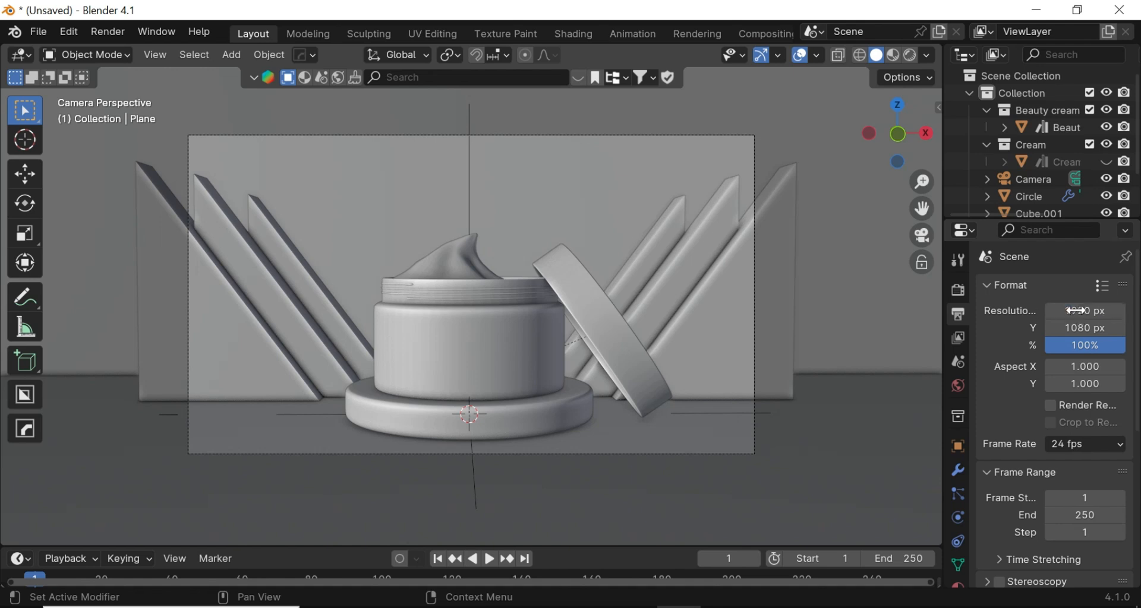
{"action": "left_click", "coordinate": [956, 290]}
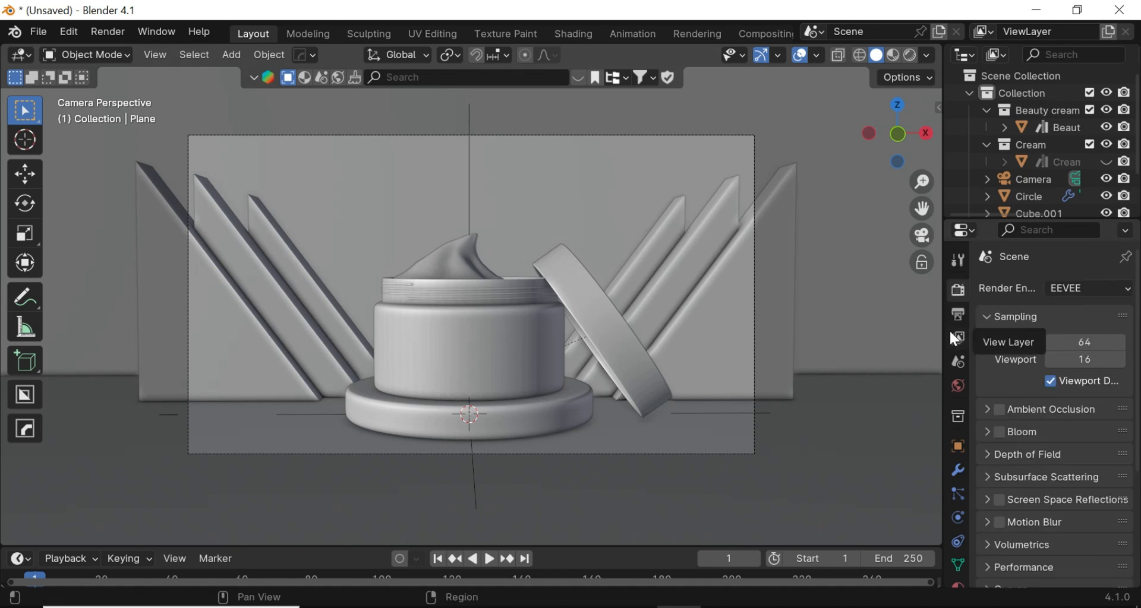
{"action": "left_click", "coordinate": [958, 315]}
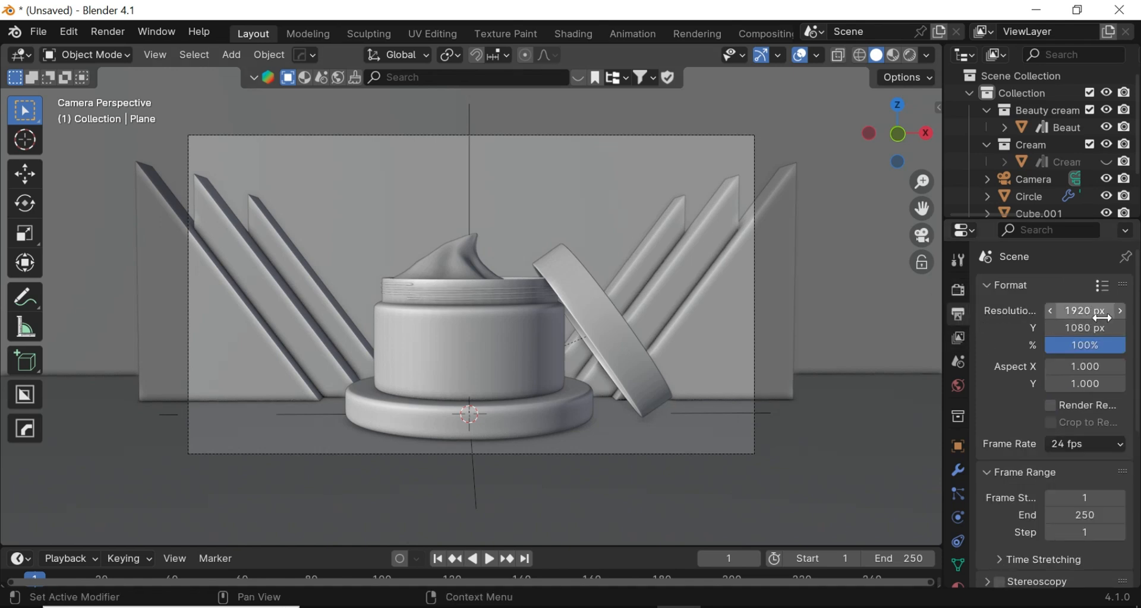
{"action": "left_click", "coordinate": [1085, 311]}
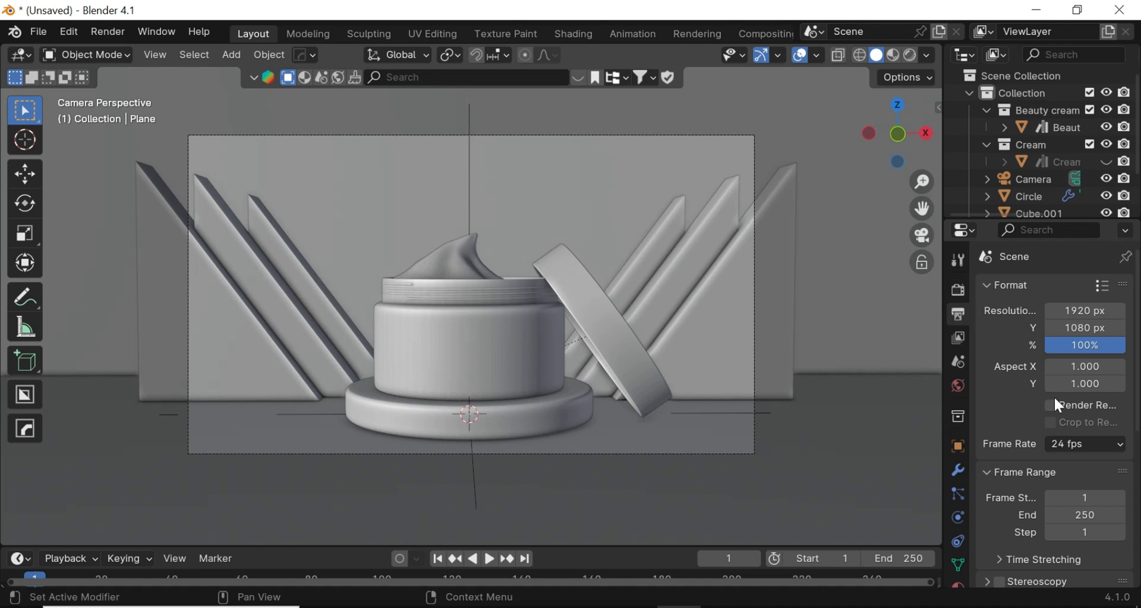
{"action": "left_click", "coordinate": [1056, 404]}
- Set the render engine to Cycles and the render device to GPU Compute
{"action": "left_click", "coordinate": [959, 291]}
{"action": "left_click", "coordinate": [1089, 288]}
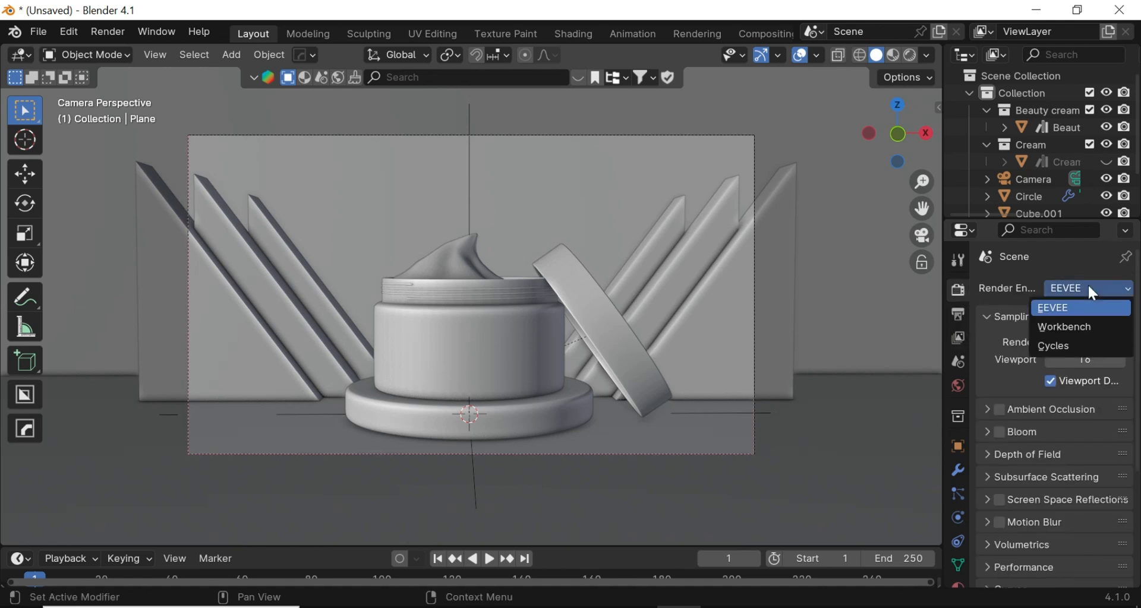
{"action": "left_click", "coordinate": [1050, 350]}
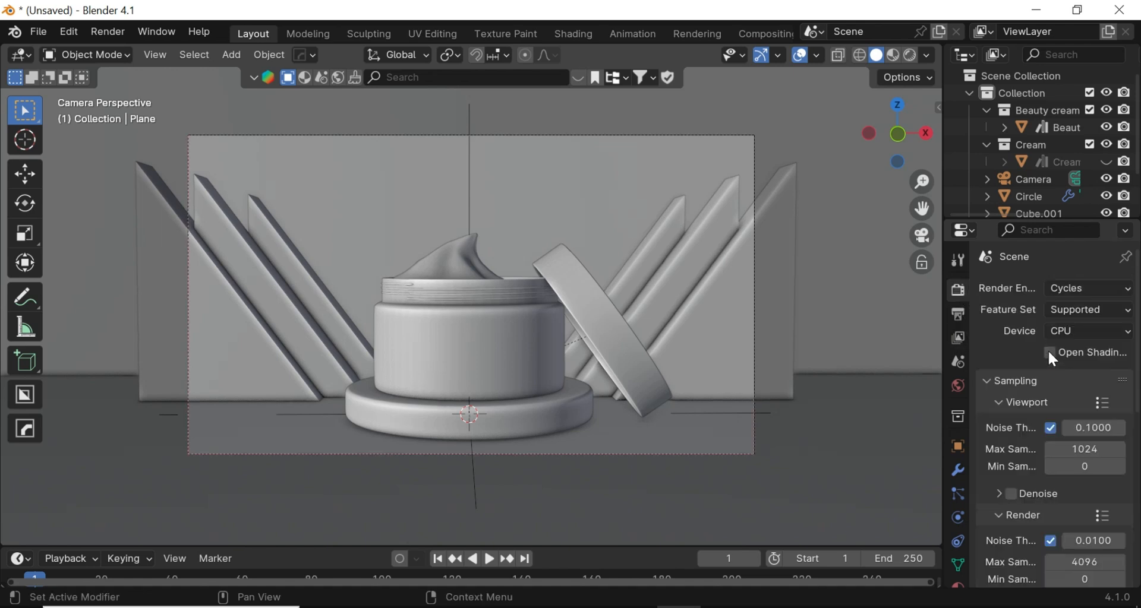
{"action": "left_click", "coordinate": [1078, 328]}
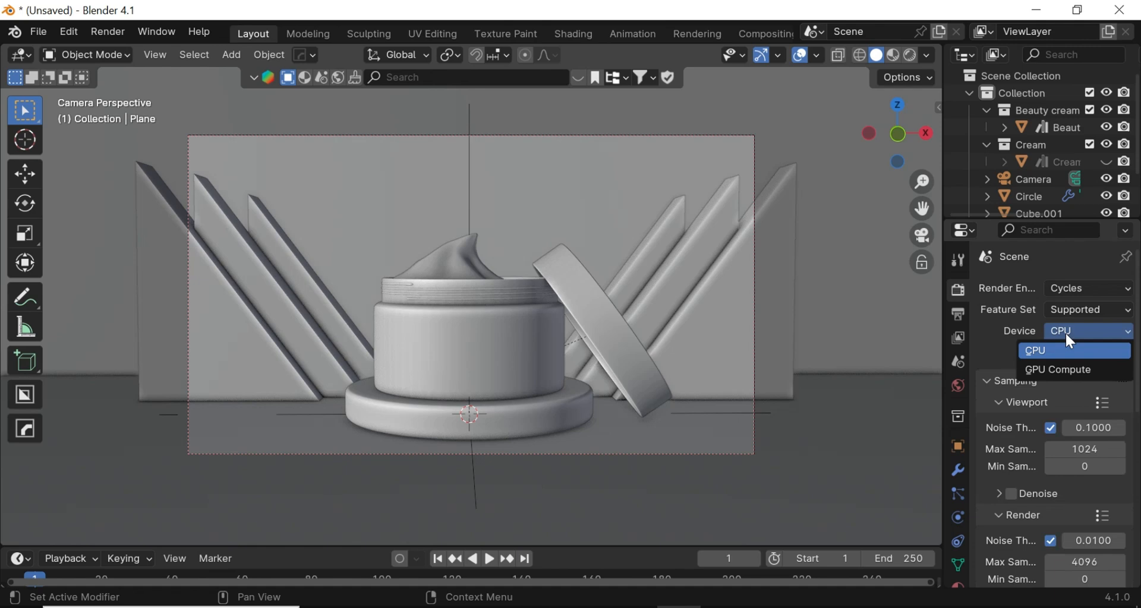
{"action": "left_click", "coordinate": [1028, 366]}
- Switch the viewport to rendered shading to preview the scene through the camera
{"action": "scroll", "coordinate": [969, 368], "scroll_direction": "down", "scroll_amount": 4}
{"action": "scroll", "coordinate": [654, 364], "scroll_direction": "down", "scroll_amount": 4}
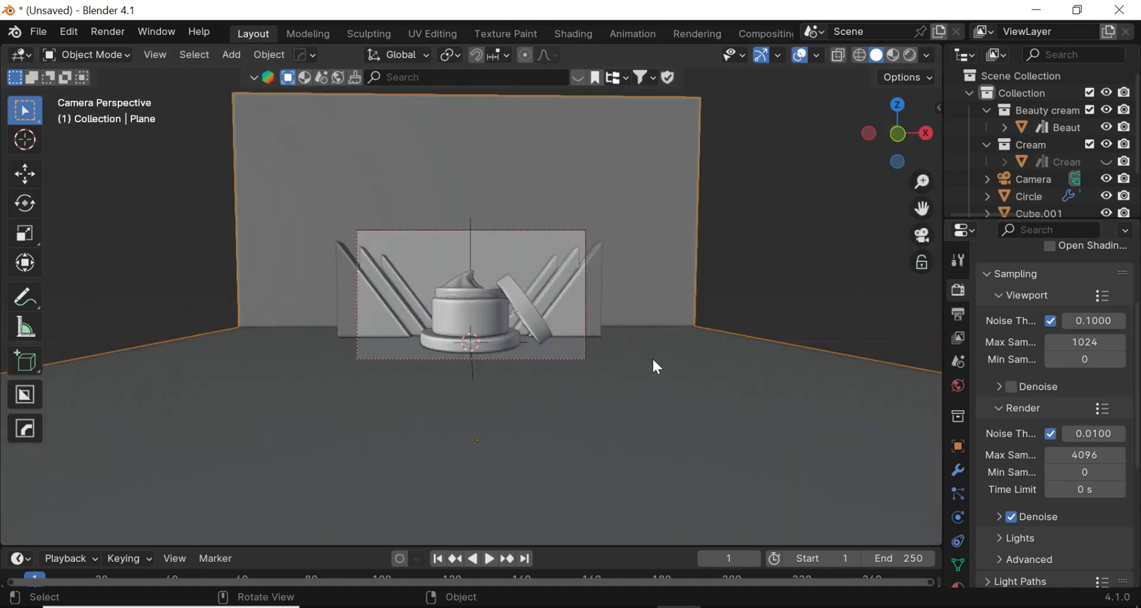
{"action": "scroll", "coordinate": [654, 357], "scroll_direction": "up", "scroll_amount": 3}
{"action": "scroll", "coordinate": [660, 356], "scroll_direction": "down", "scroll_amount": 2}
{"action": "scroll", "coordinate": [669, 347], "scroll_direction": "up", "scroll_amount": 2}
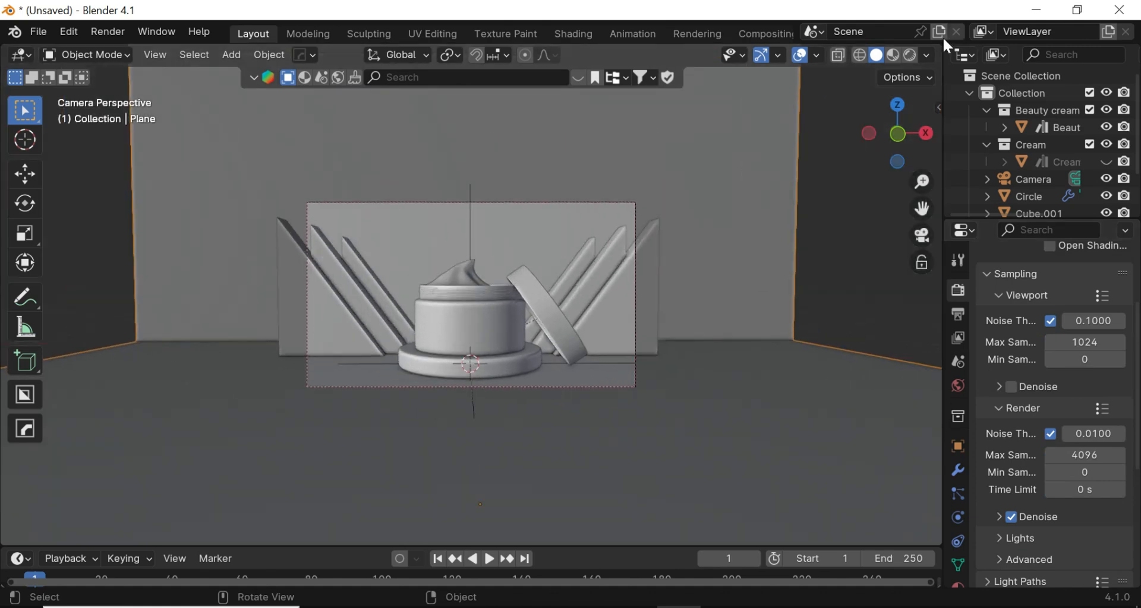
{"action": "left_click", "coordinate": [908, 56]}
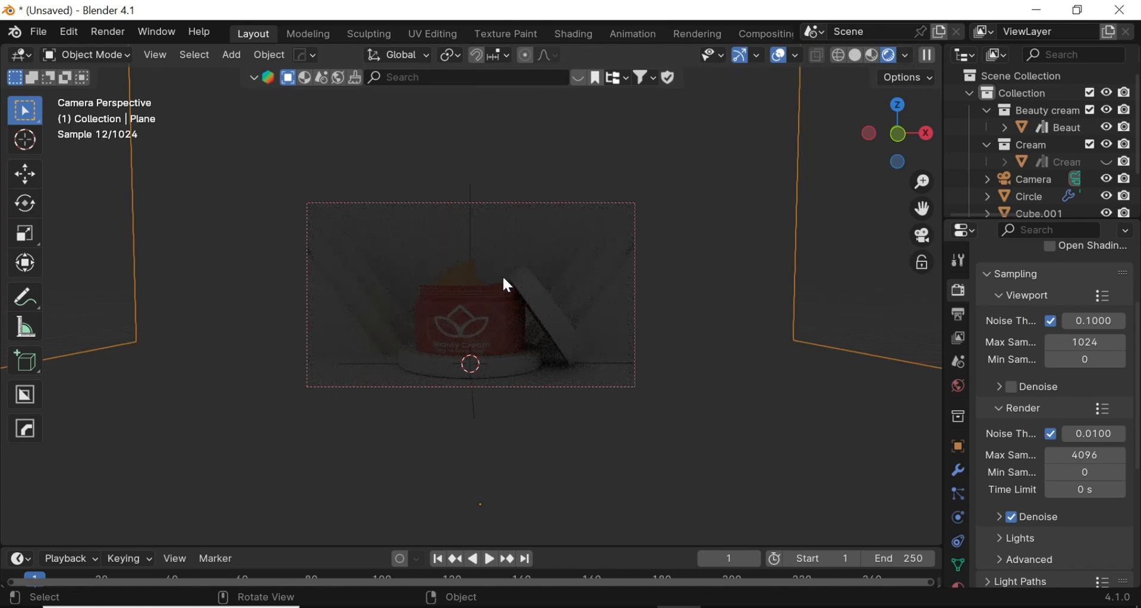
- Select the jar container and rotate it around the global Z axis in solid shading
{"action": "scroll", "coordinate": [505, 333], "scroll_direction": "up", "scroll_amount": 1}
{"action": "left_click", "coordinate": [516, 335]}
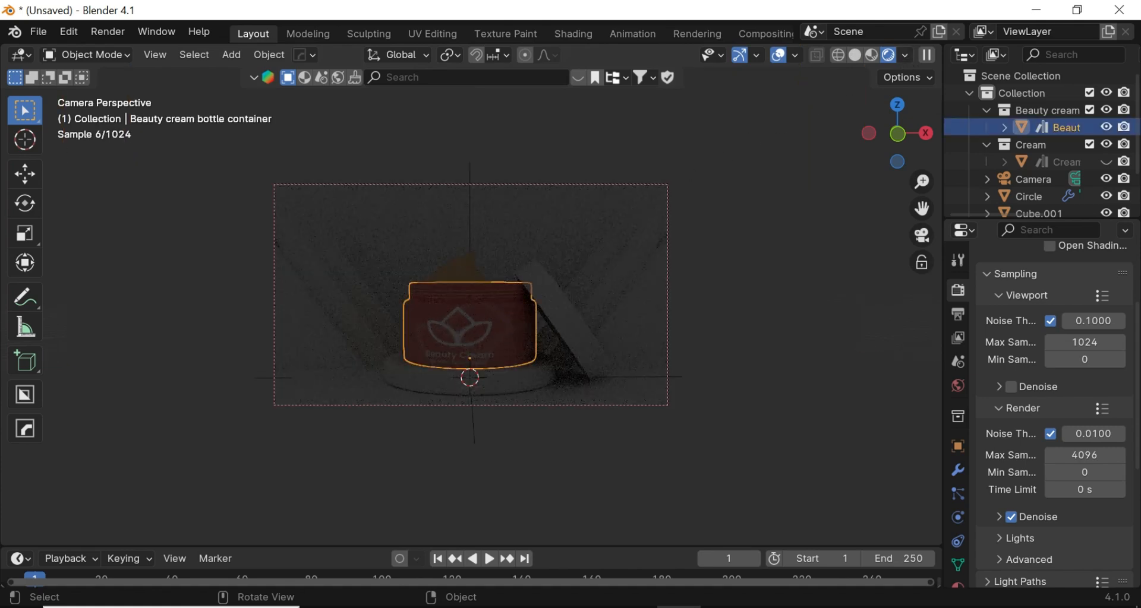
{"action": "key", "text": "r"}
{"action": "key", "text": "z"}
{"action": "key", "text": "Escape"}
{"action": "left_click", "coordinate": [854, 55]}
{"action": "scroll", "coordinate": [811, 178], "scroll_direction": "up", "scroll_amount": 2}
{"action": "key", "text": "r"}
{"action": "key", "text": "z"}
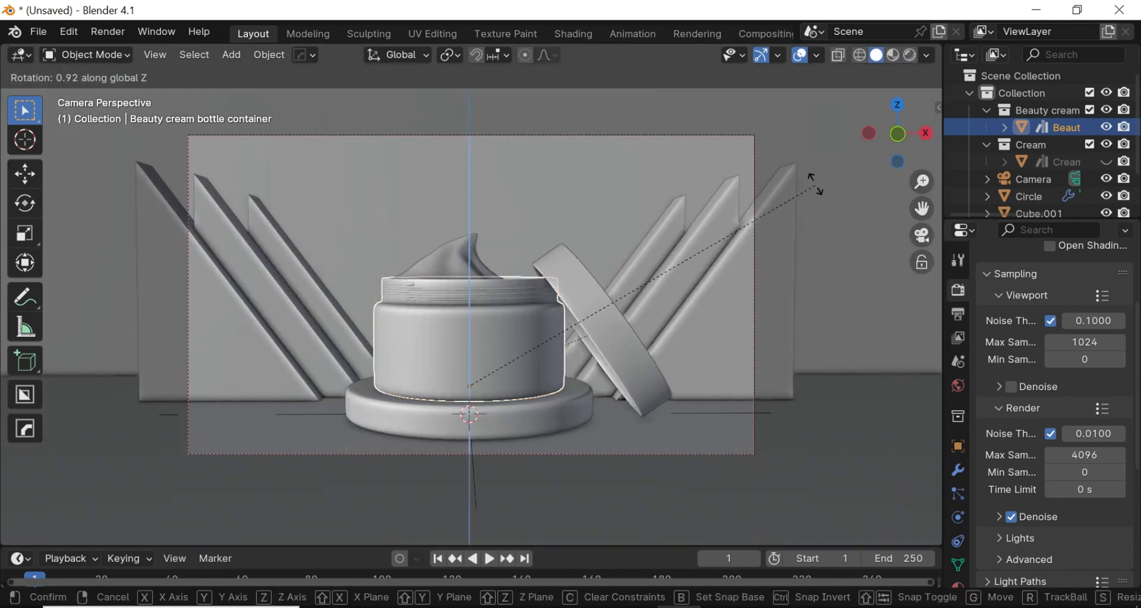
{"action": "left_click", "coordinate": [772, 168]}
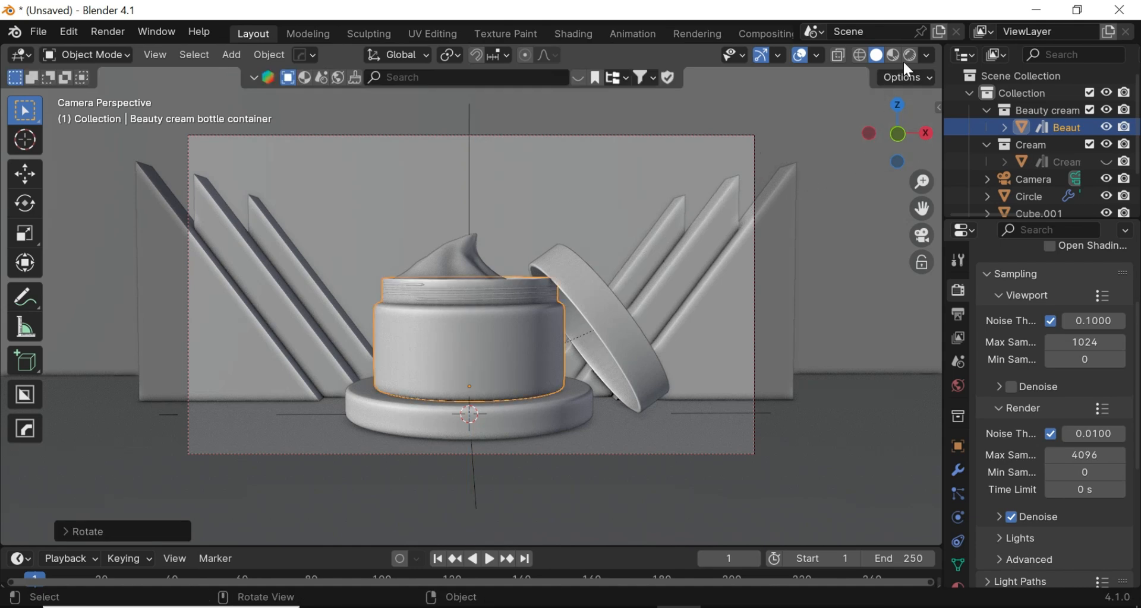
- Return to the rendered preview, add an area light and raise it along Z above the jar
{"action": "key", "text": "z"}
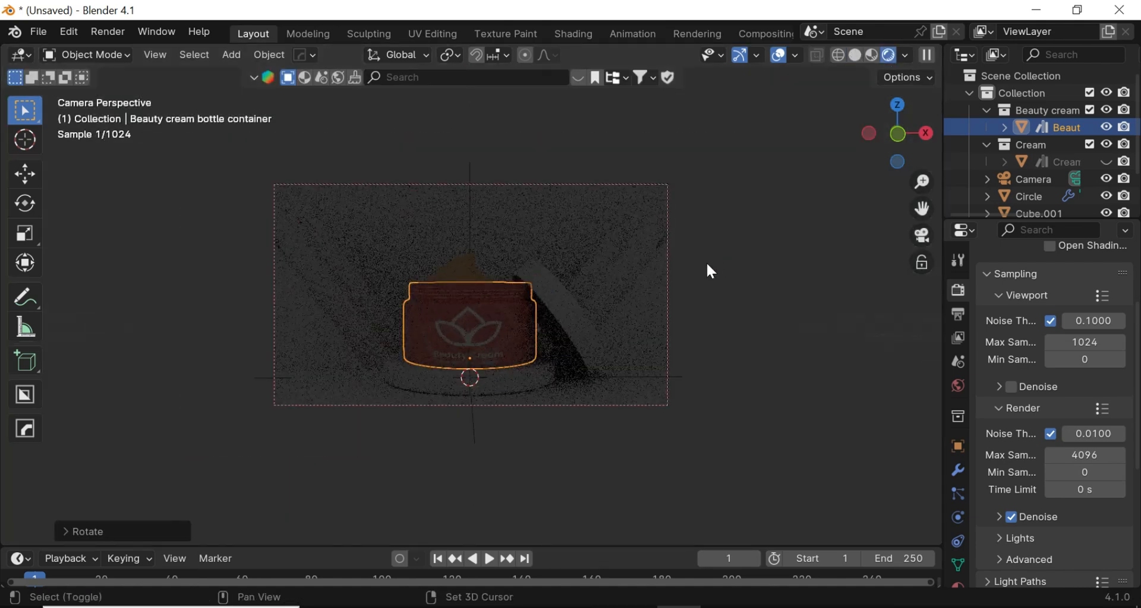
{"action": "key", "text": "shift+a"}
{"action": "left_click", "coordinate": [756, 347]}
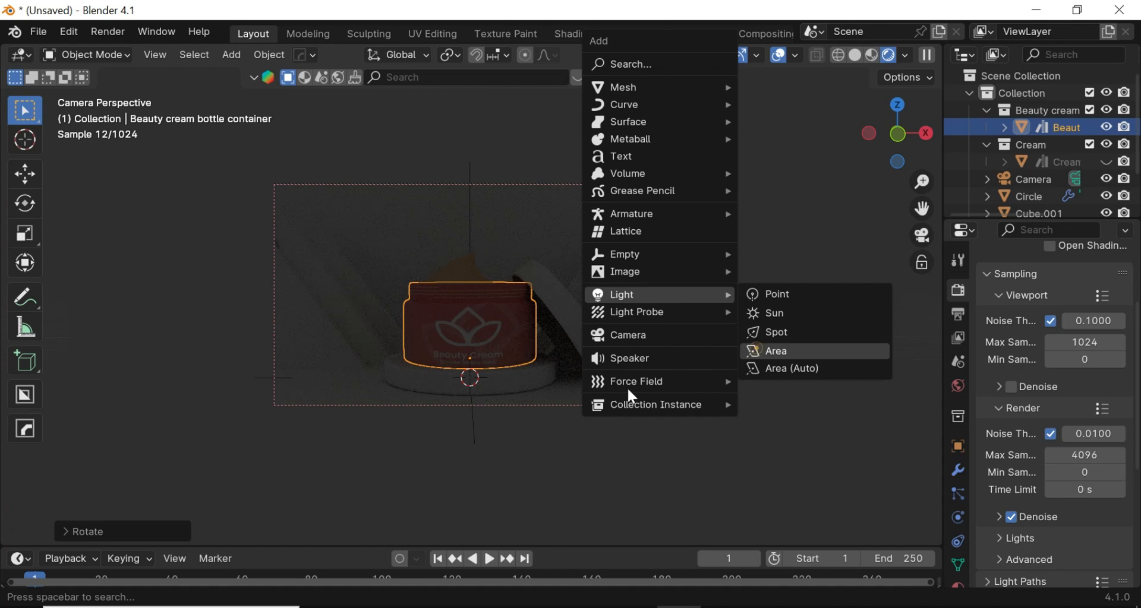
{"action": "key", "text": "g"}
{"action": "key", "text": "z"}
{"action": "left_click", "coordinate": [603, 152]}
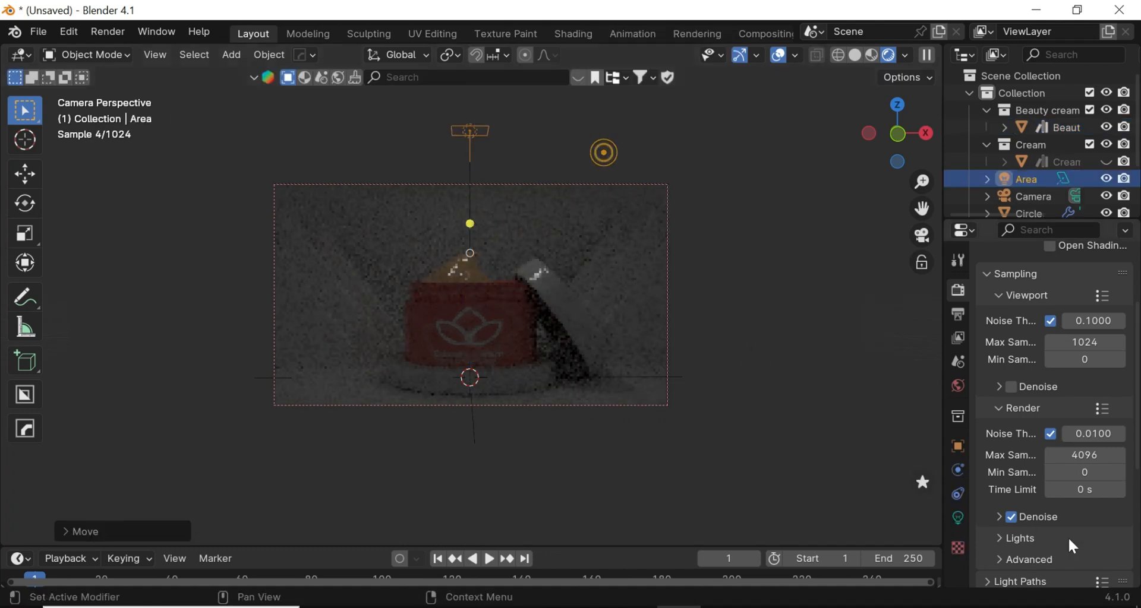
- Set the overhead area light's power to 1324.5 W, scale the light up, and hide the viewport overlays
{"action": "left_click", "coordinate": [958, 518]}
{"action": "left_click_drag", "start_coordinate": [1077, 295], "coordinate": [1042, 289]}
{"action": "key", "text": "s"}
{"action": "left_click", "coordinate": [375, 294]}
{"action": "scroll", "coordinate": [678, 217], "scroll_direction": "up", "scroll_amount": 2}
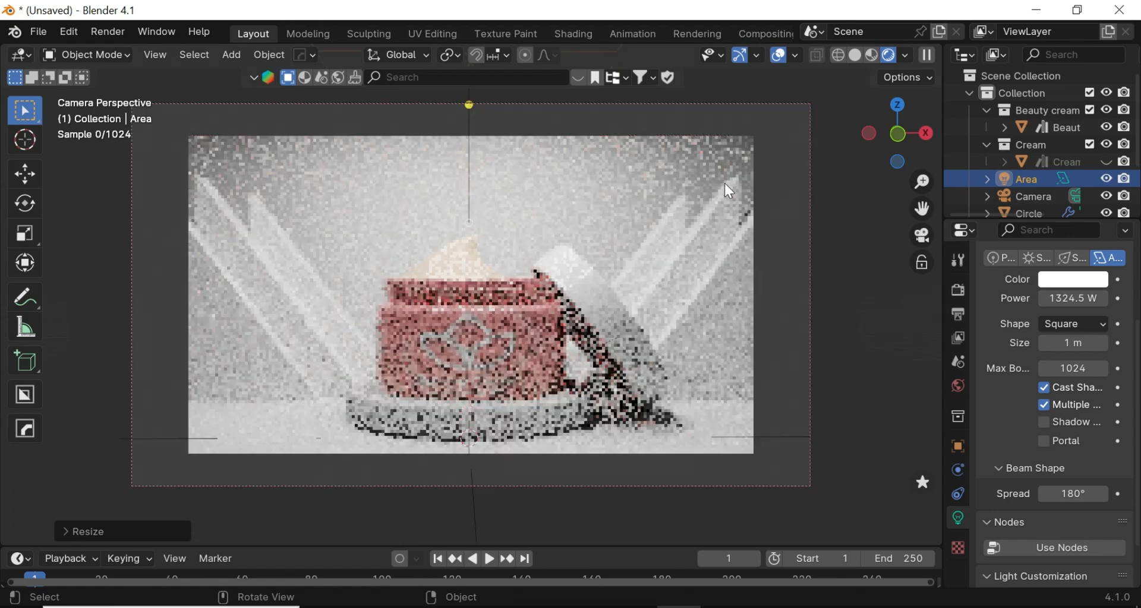
{"action": "scroll", "coordinate": [737, 193], "scroll_direction": "up", "scroll_amount": 4}
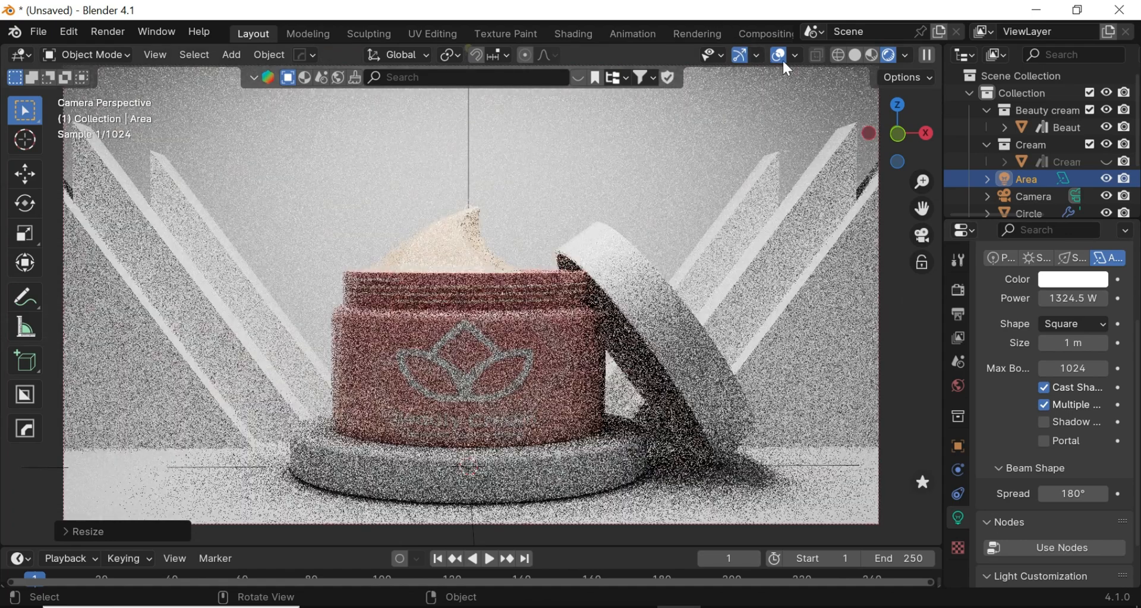
{"action": "left_click", "coordinate": [780, 58]}
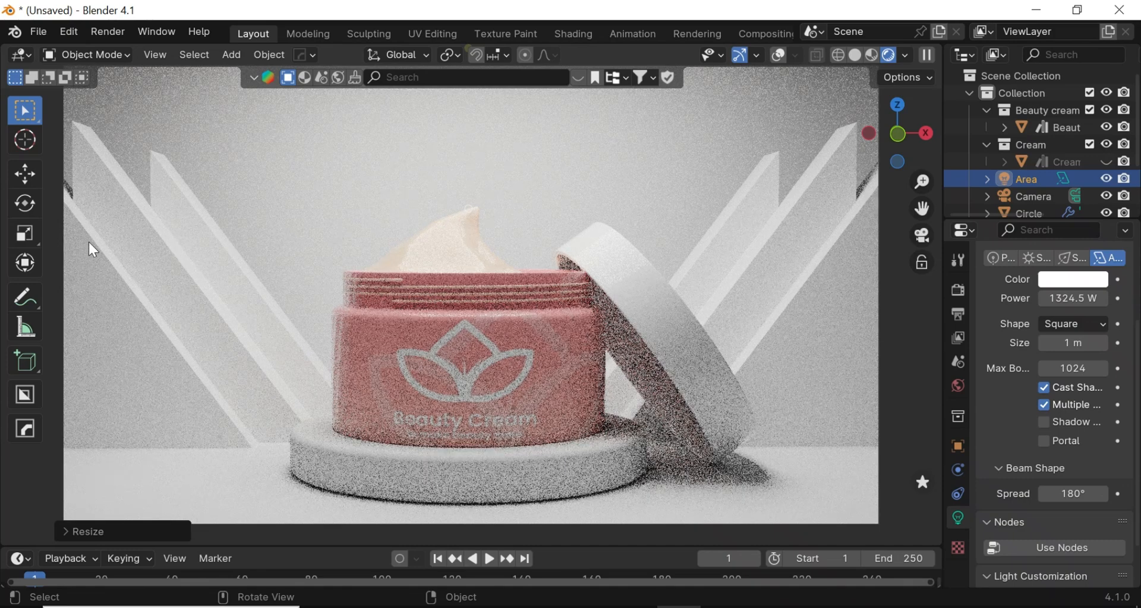
- Move the backdrop plane about 6.1 m along global Y in solid shading, and return to the rendered camera view
{"action": "left_click", "coordinate": [855, 54]}
{"action": "left_click_drag", "start_coordinate": [887, 138], "coordinate": [708, 276]}
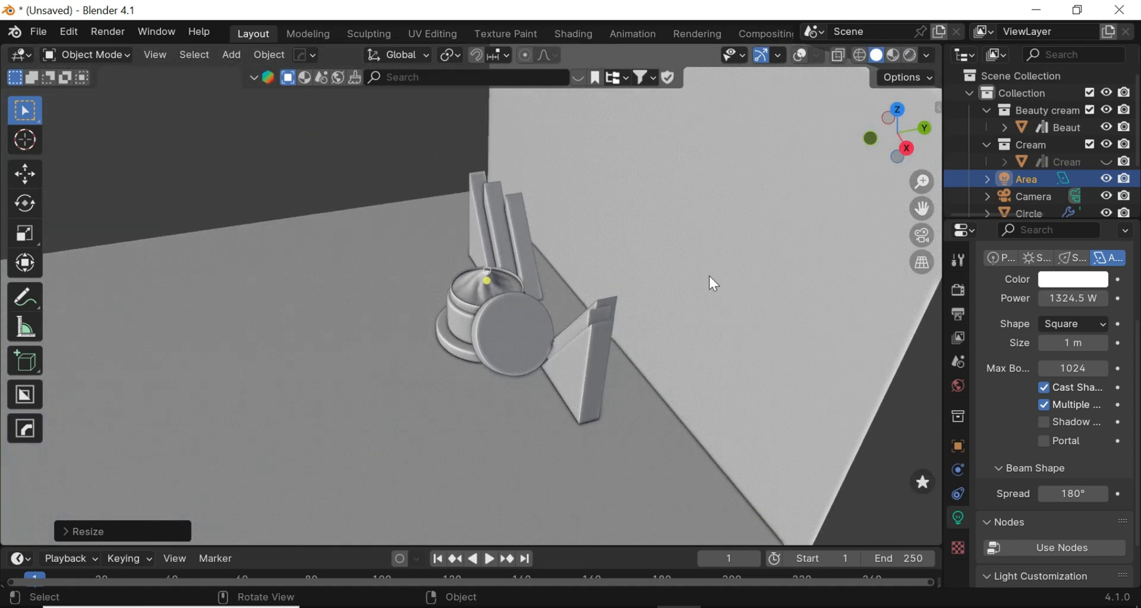
{"action": "left_click", "coordinate": [709, 275]}
{"action": "key", "text": "g"}
{"action": "key", "text": "y"}
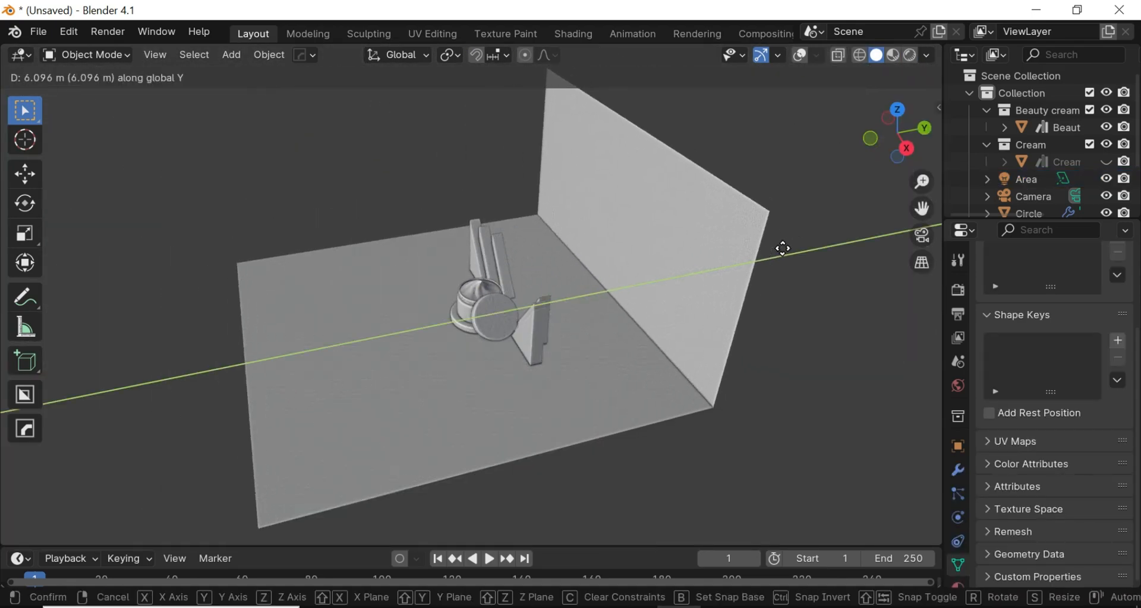
{"action": "left_click", "coordinate": [782, 247]}
{"action": "key", "text": "KP_0"}
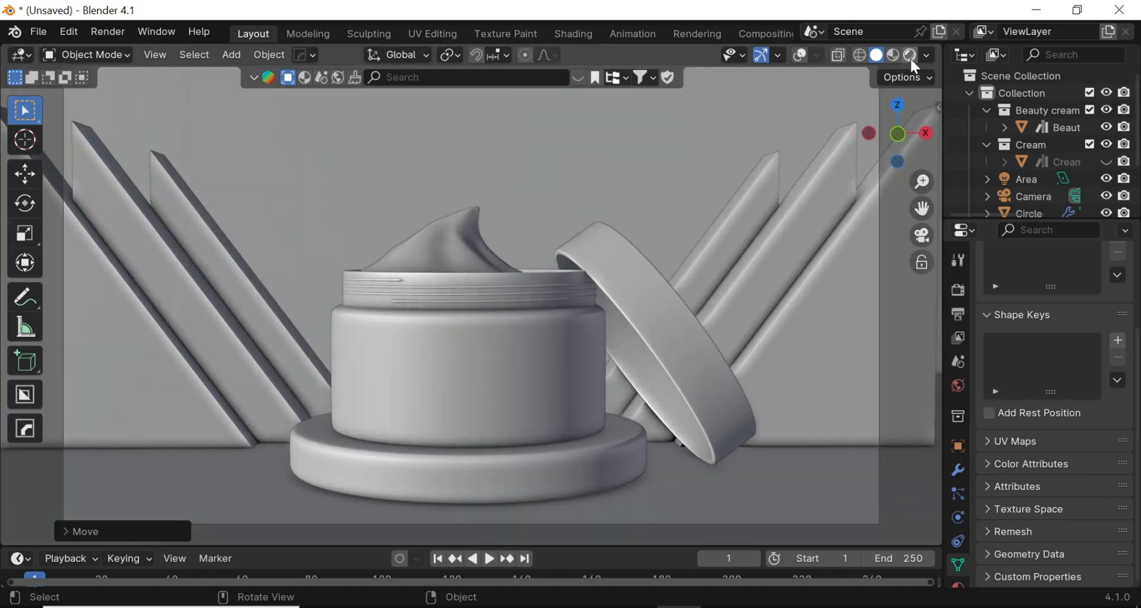
{"action": "left_click", "coordinate": [909, 55]}
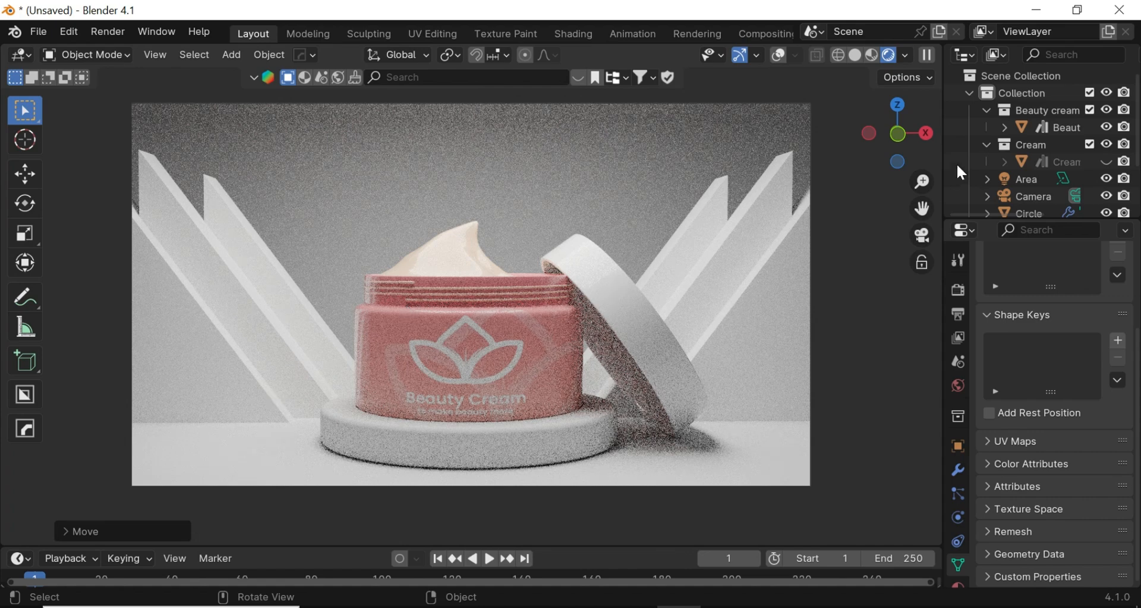
- Select the wedges, show the overlays again, and give the wedges a new material with a soft pink base color
{"action": "left_click", "coordinate": [171, 360]}
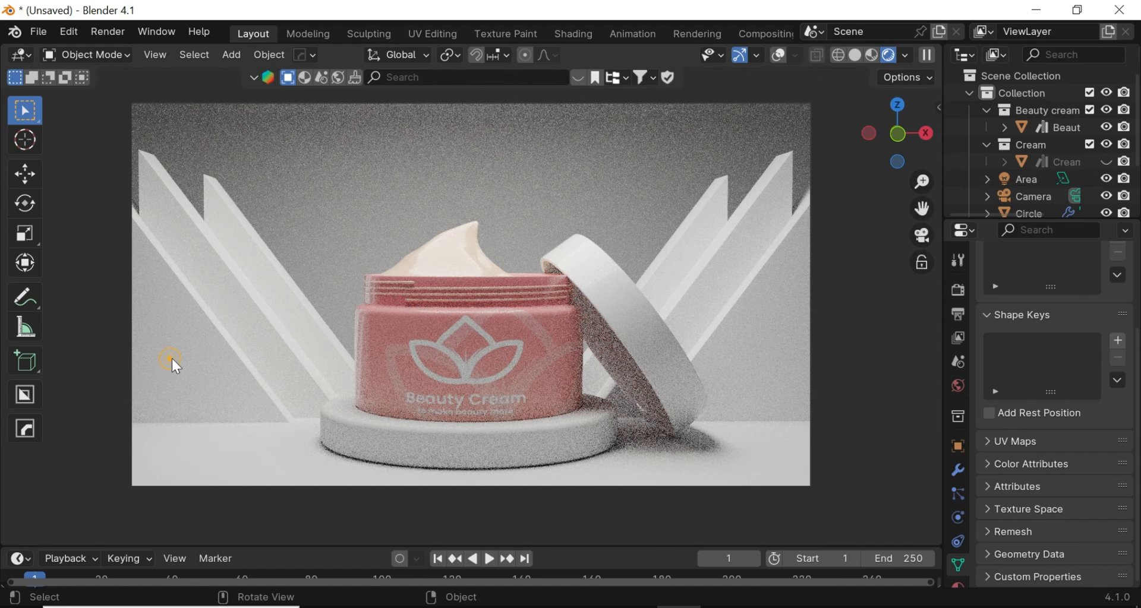
{"action": "left_click", "coordinate": [781, 57]}
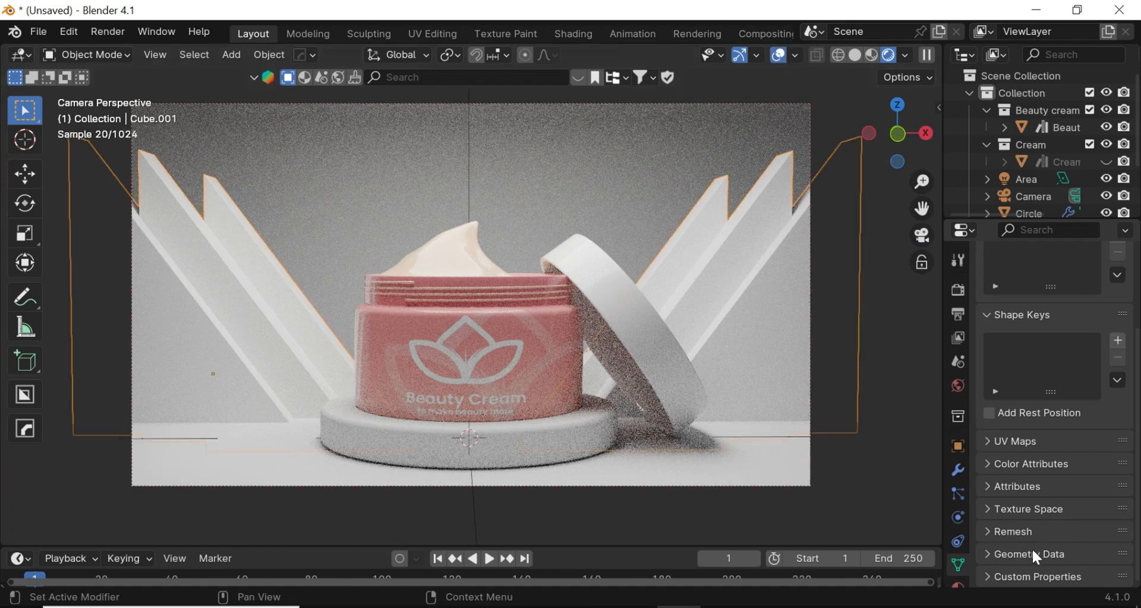
{"action": "left_click", "coordinate": [957, 586]}
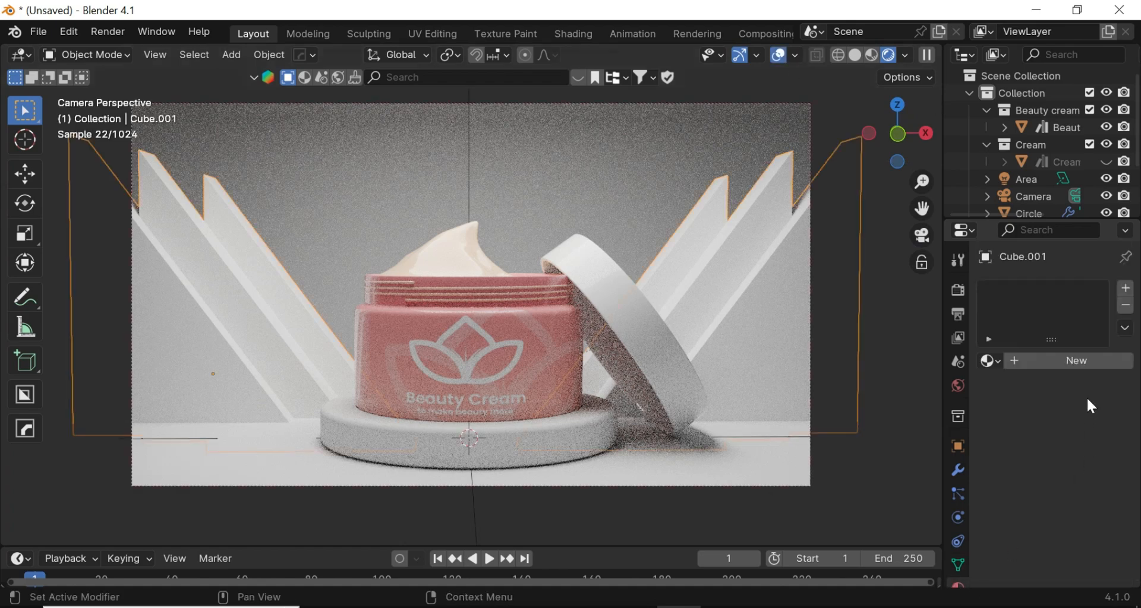
{"action": "left_click", "coordinate": [1084, 364]}
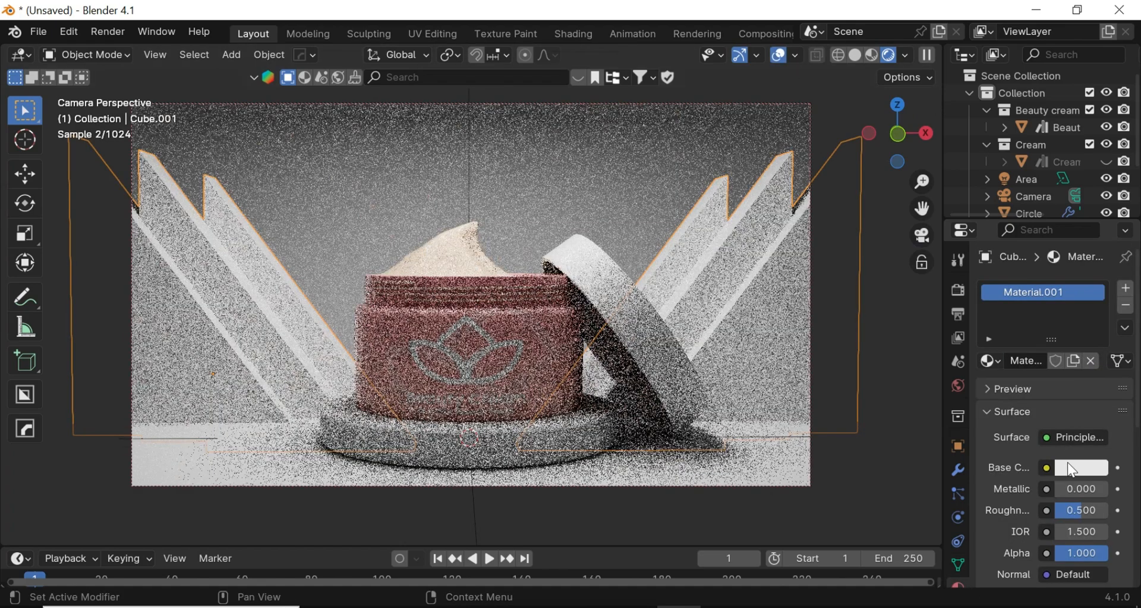
{"action": "left_click", "coordinate": [1067, 462]}
{"action": "left_click", "coordinate": [1010, 280]}
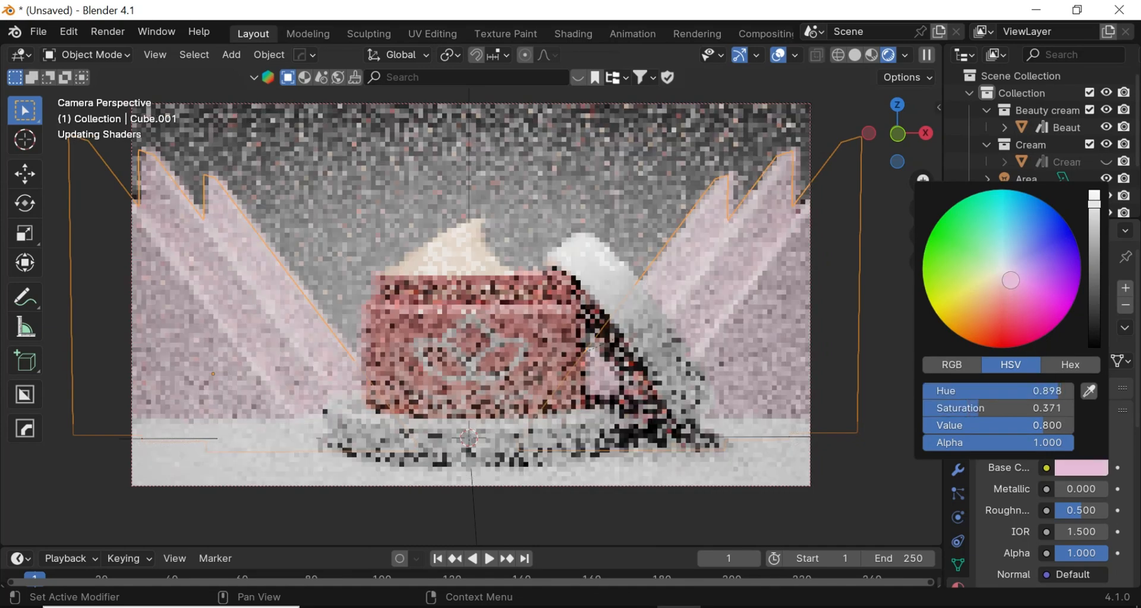
{"action": "left_click_drag", "start_coordinate": [1010, 281], "coordinate": [1001, 290]}
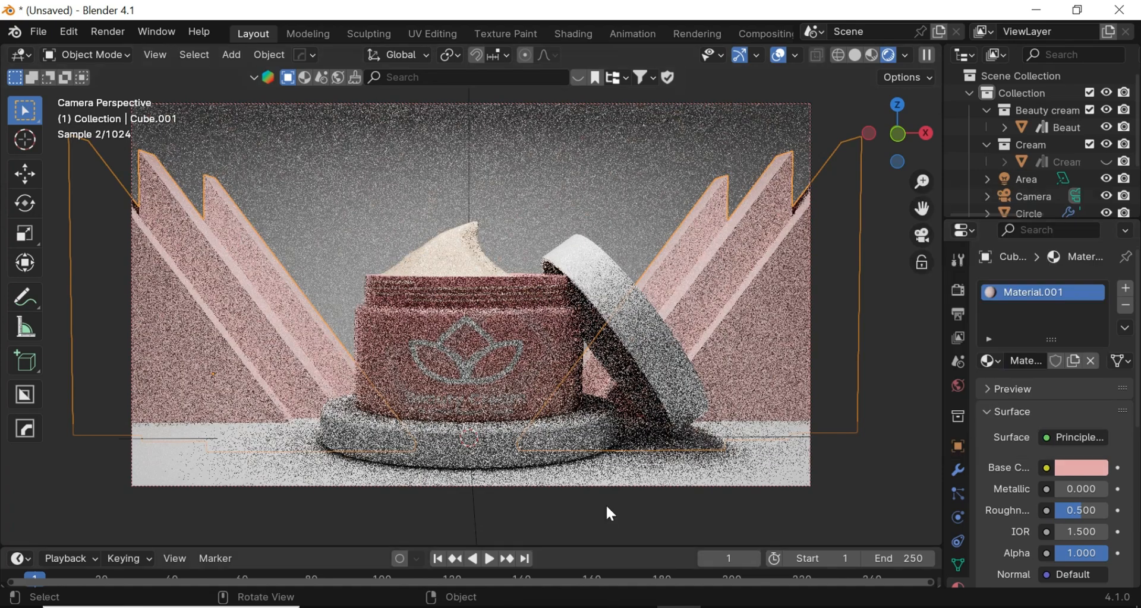
- Select the backdrop plane and link the wedges' pink material to it
{"action": "left_click", "coordinate": [649, 463]}
{"action": "left_click", "coordinate": [1032, 361]}
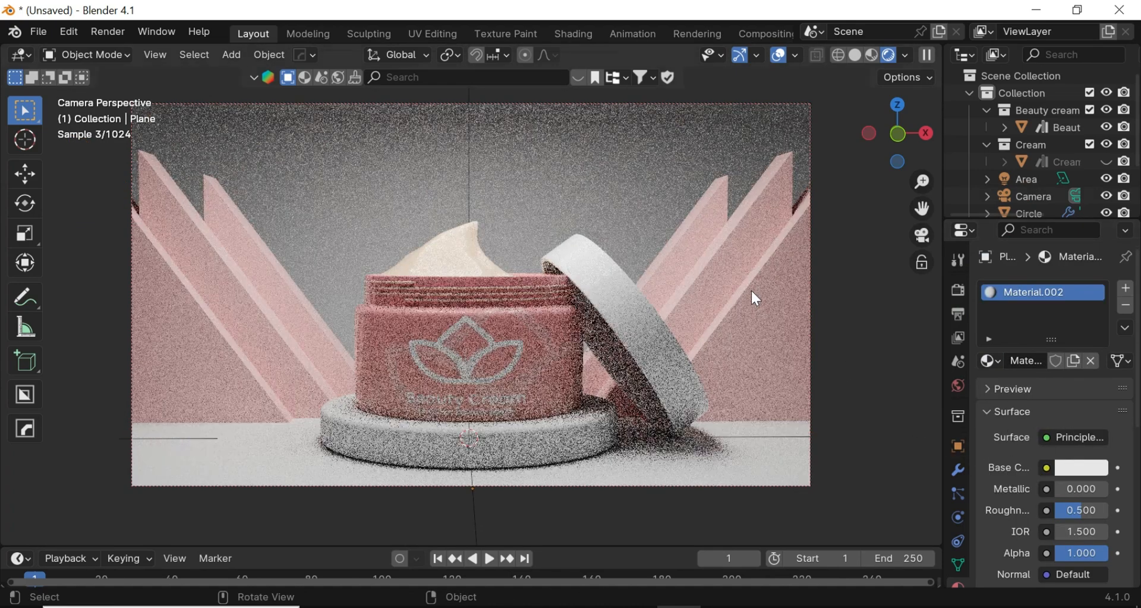
{"action": "left_click", "coordinate": [752, 293], "text": "shift"}
{"action": "key", "text": "ctrl+l"}
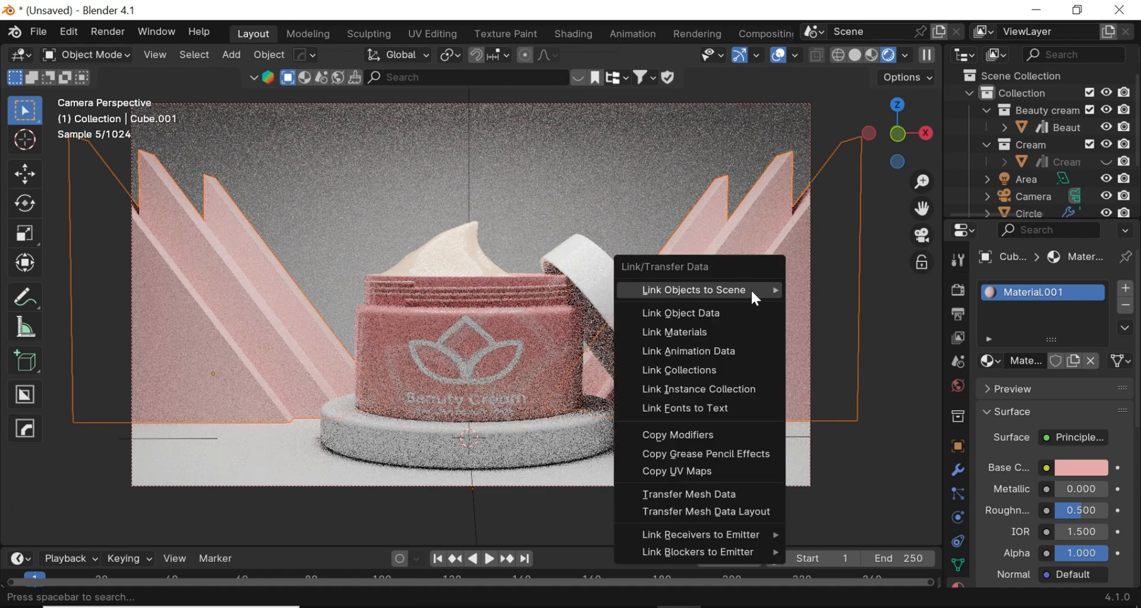
{"action": "left_click", "coordinate": [684, 332]}
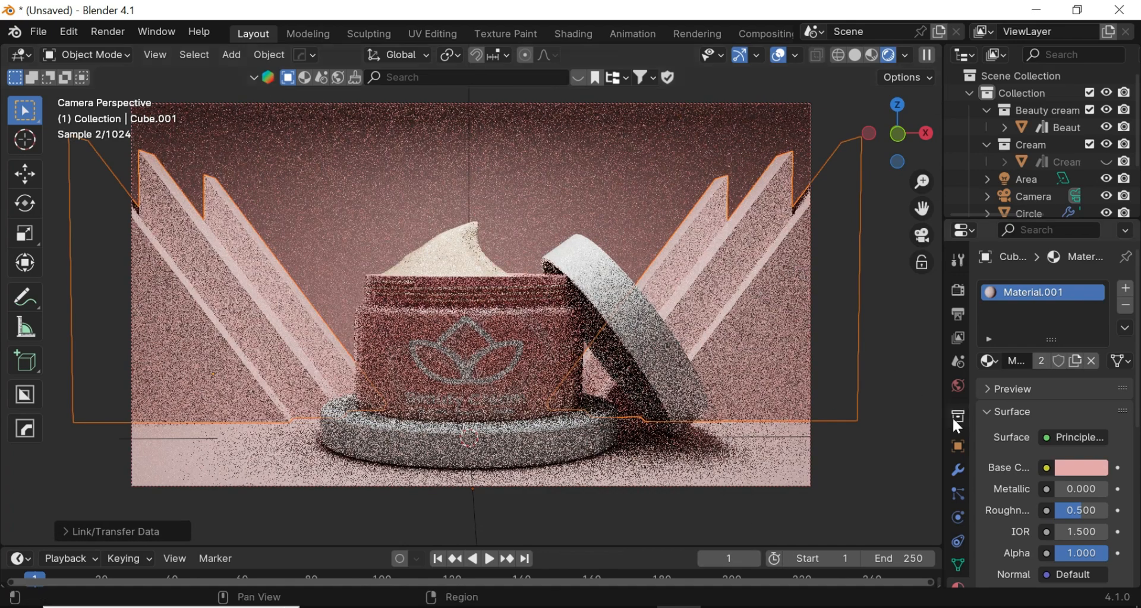
- Make the backdrop's material a single-user copy and brighten its base color to a lighter pink
{"action": "left_click", "coordinate": [778, 470]}
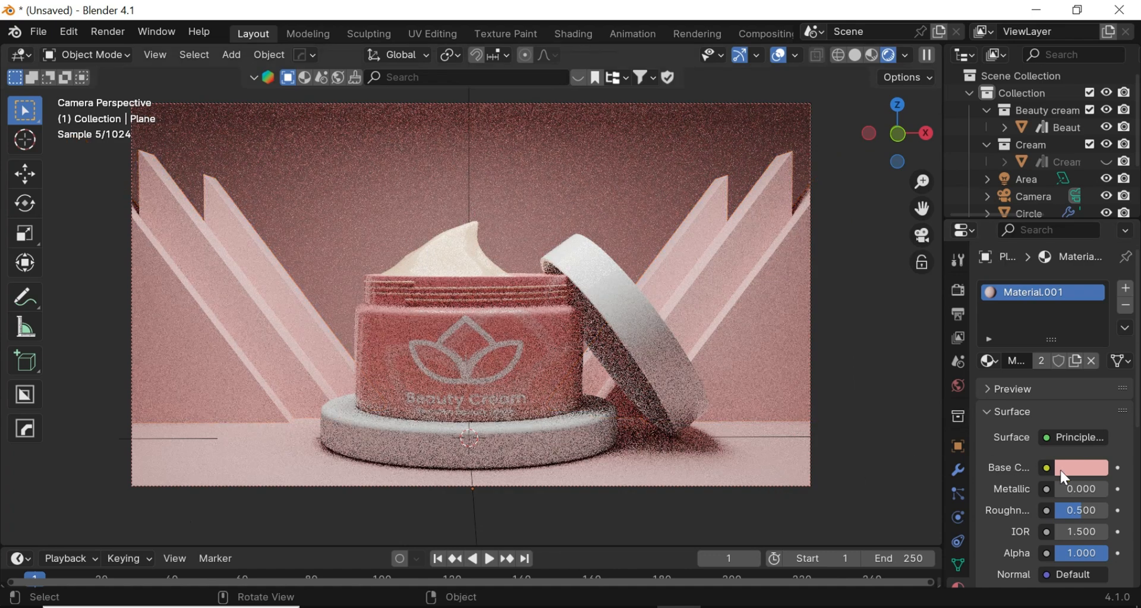
{"action": "left_click", "coordinate": [1044, 362]}
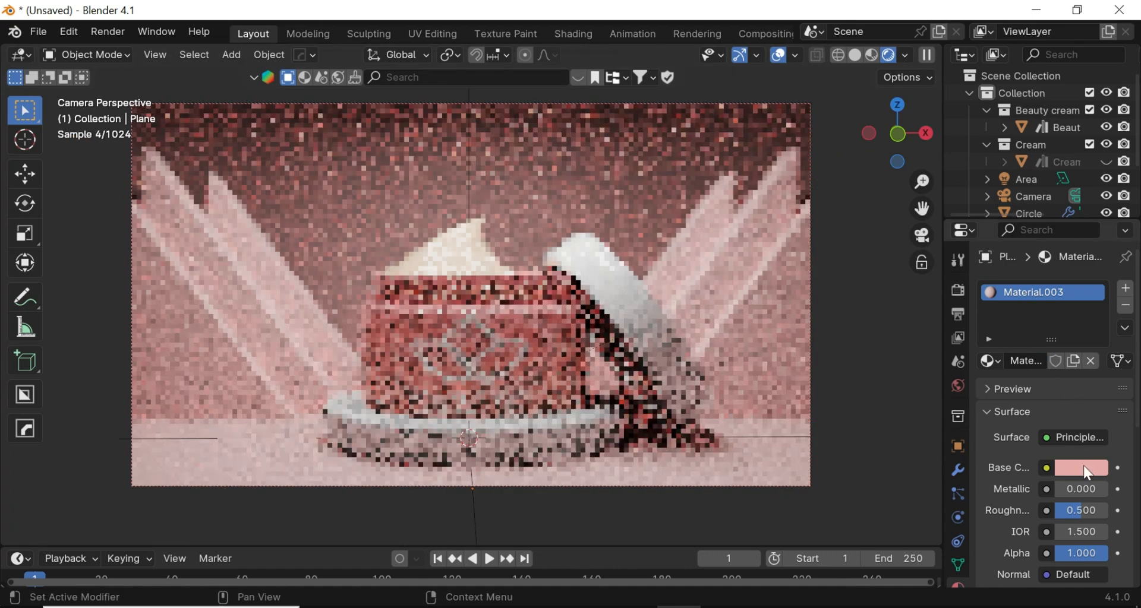
{"action": "left_click", "coordinate": [1081, 467]}
{"action": "left_click_drag", "start_coordinate": [1094, 204], "coordinate": [1093, 191]}
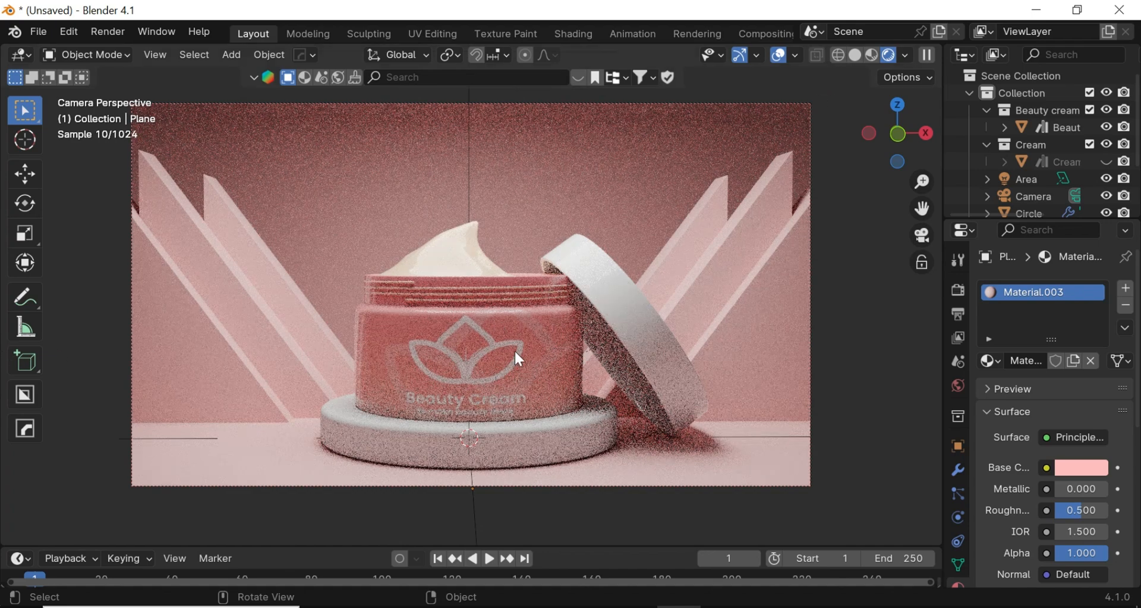
- Add a second area light in solid shading outside the camera view and move it along global Y in front of the jar
{"action": "left_click", "coordinate": [855, 55]}
{"action": "left_click_drag", "start_coordinate": [896, 163], "coordinate": [861, 179]}
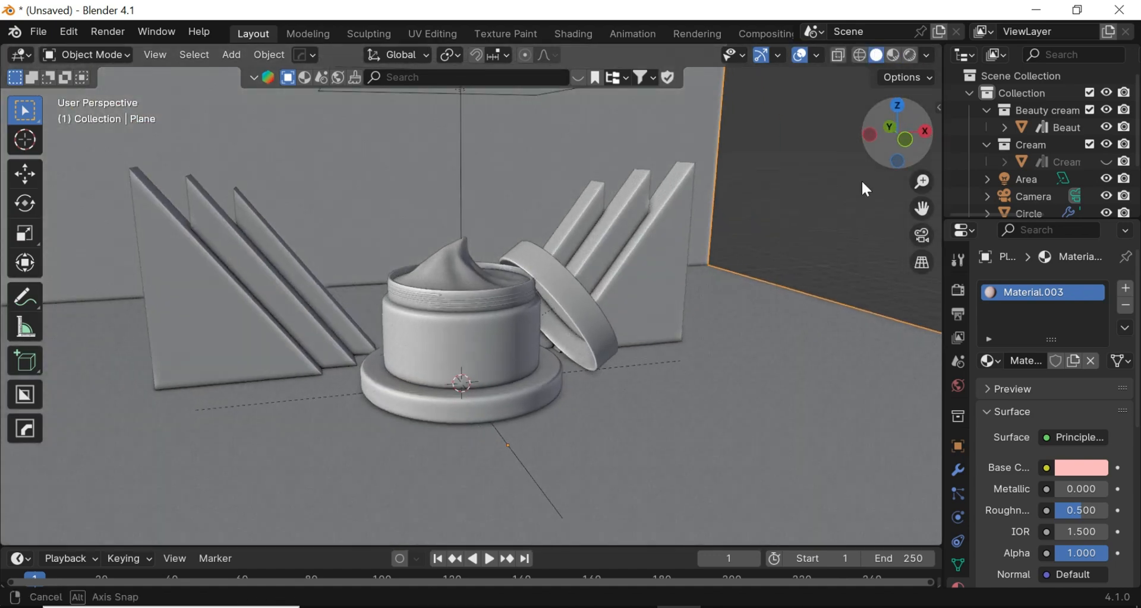
{"action": "scroll", "coordinate": [424, 333], "scroll_direction": "up", "scroll_amount": 3}
{"action": "scroll", "coordinate": [443, 377], "scroll_direction": "down", "scroll_amount": 4}
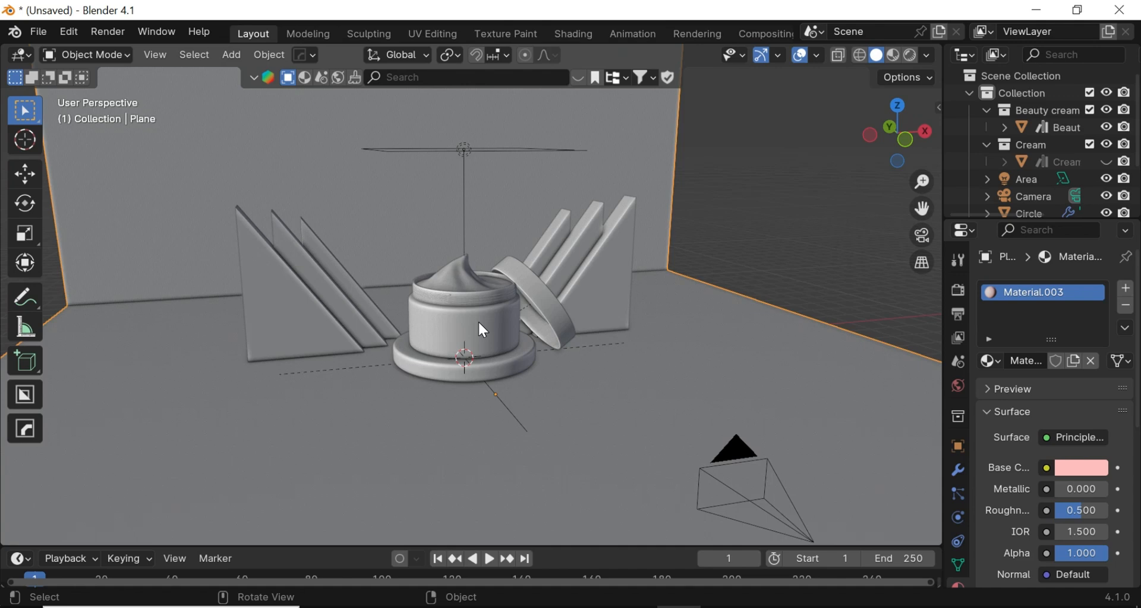
{"action": "key", "text": "shift+a"}
{"action": "mouse_move", "coordinate": [482, 322]}
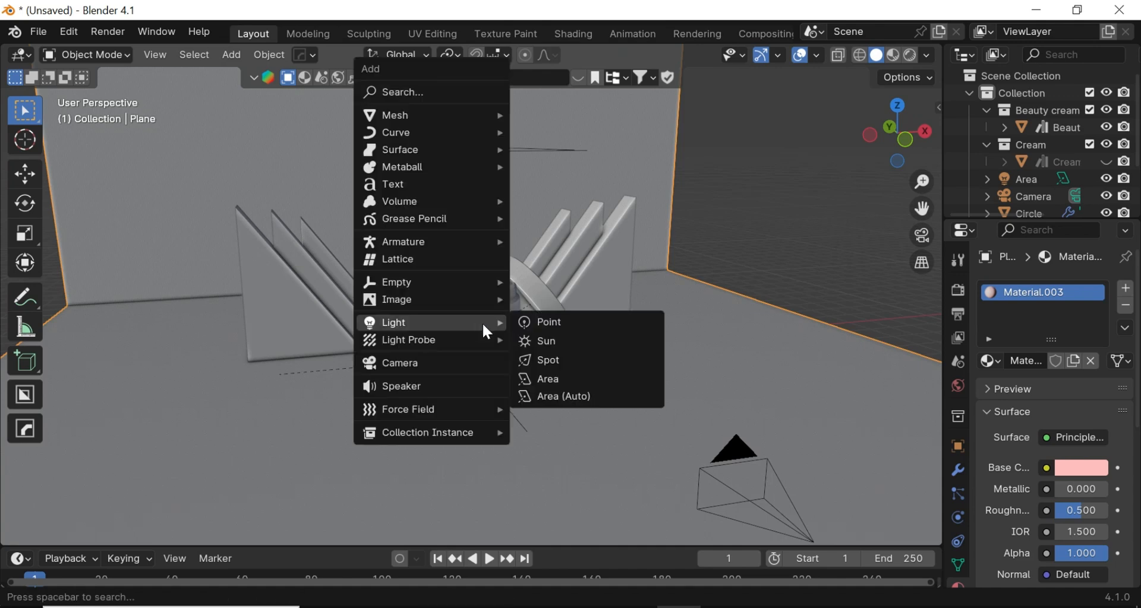
{"action": "left_click", "coordinate": [569, 381]}
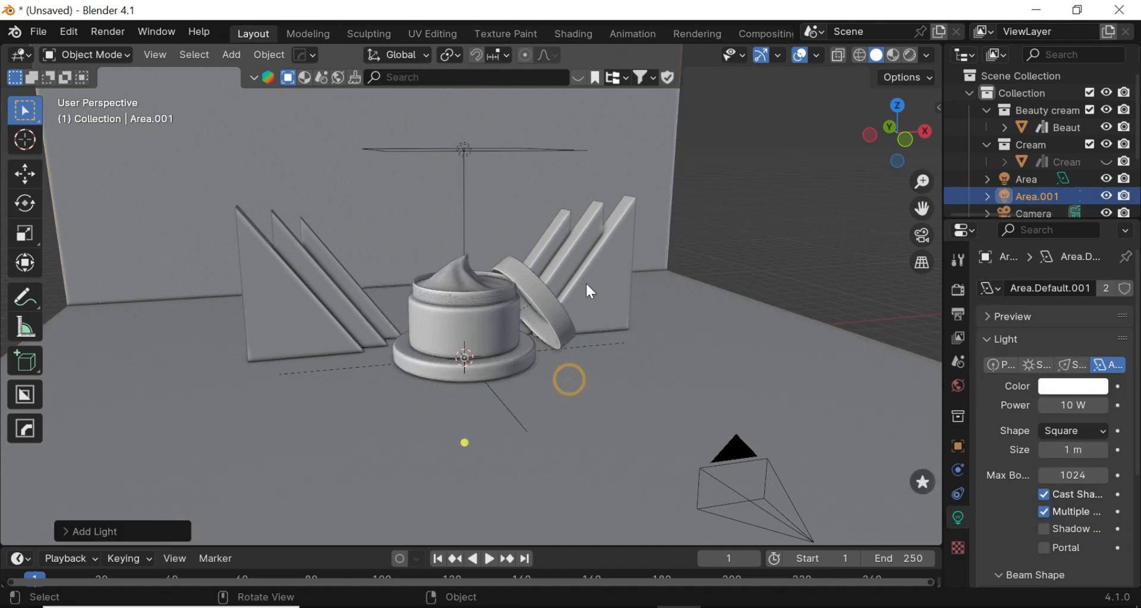
{"action": "key", "text": "g"}
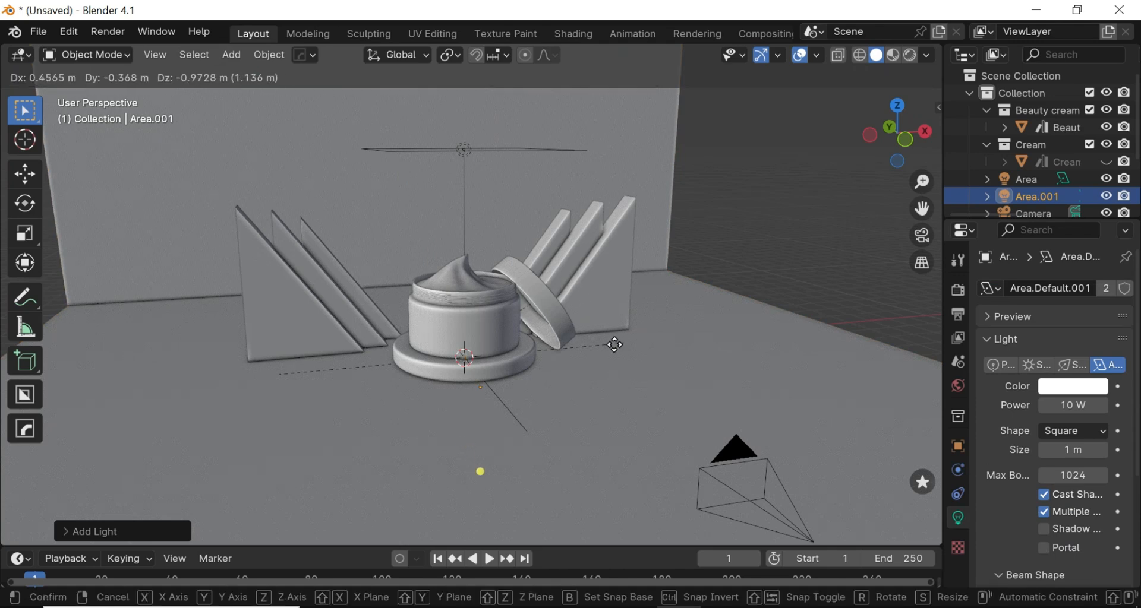
{"action": "key", "text": "y"}
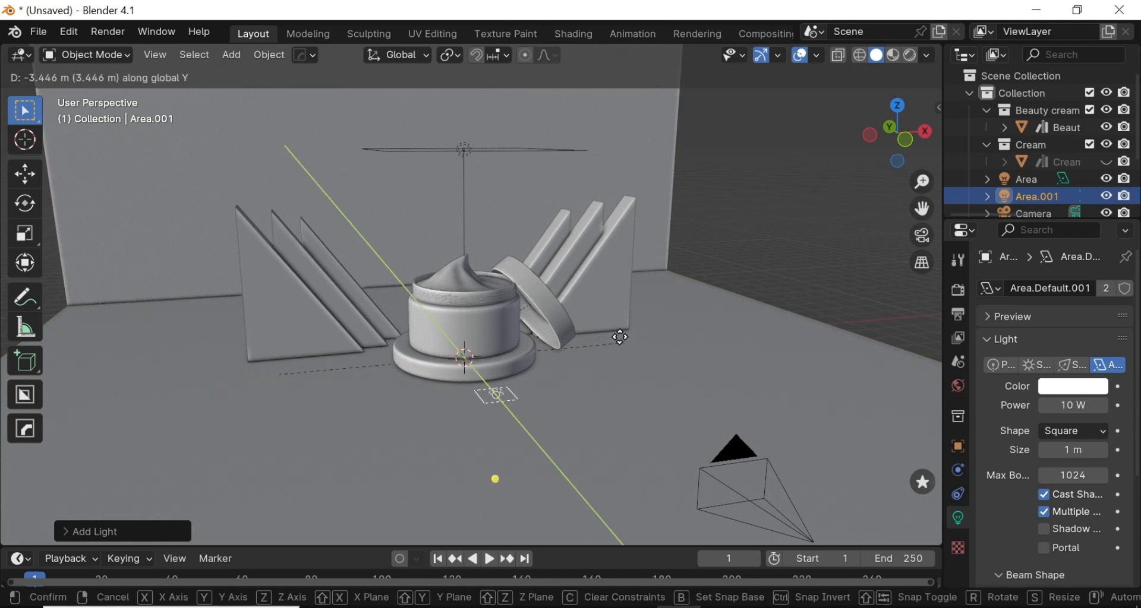
{"action": "left_click", "coordinate": [621, 342]}
- Rotate the second area light 90° around global X and raise it along Z
{"action": "type", "text": "rx"}
{"action": "type", "text": "90"}
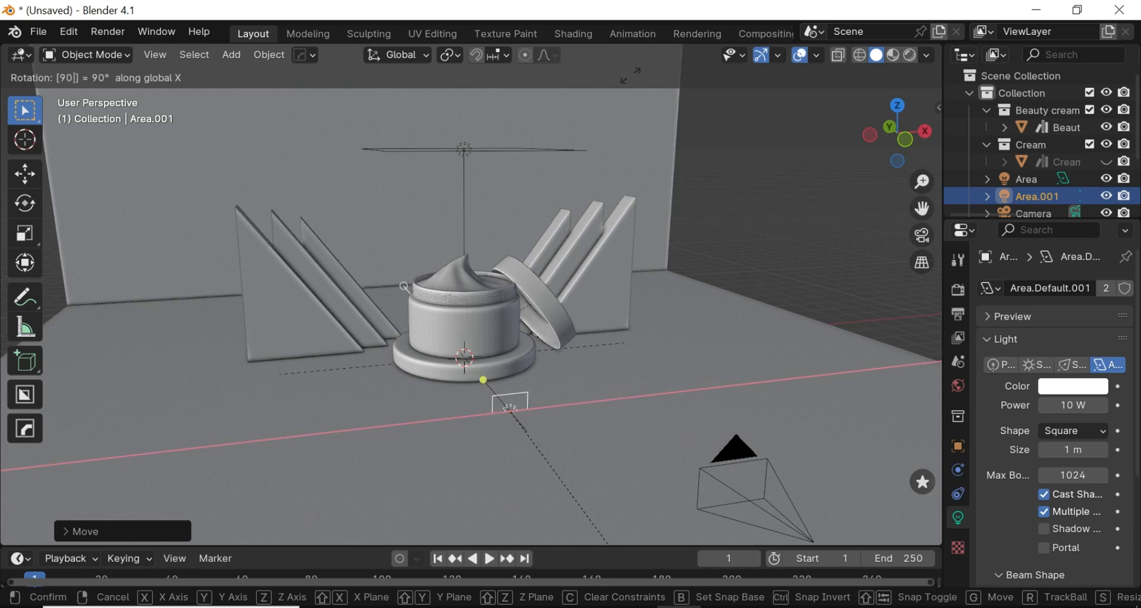
{"action": "key", "text": "Return"}
{"action": "key", "text": "g"}
{"action": "key", "text": "z"}
{"action": "left_click", "coordinate": [573, 216]}
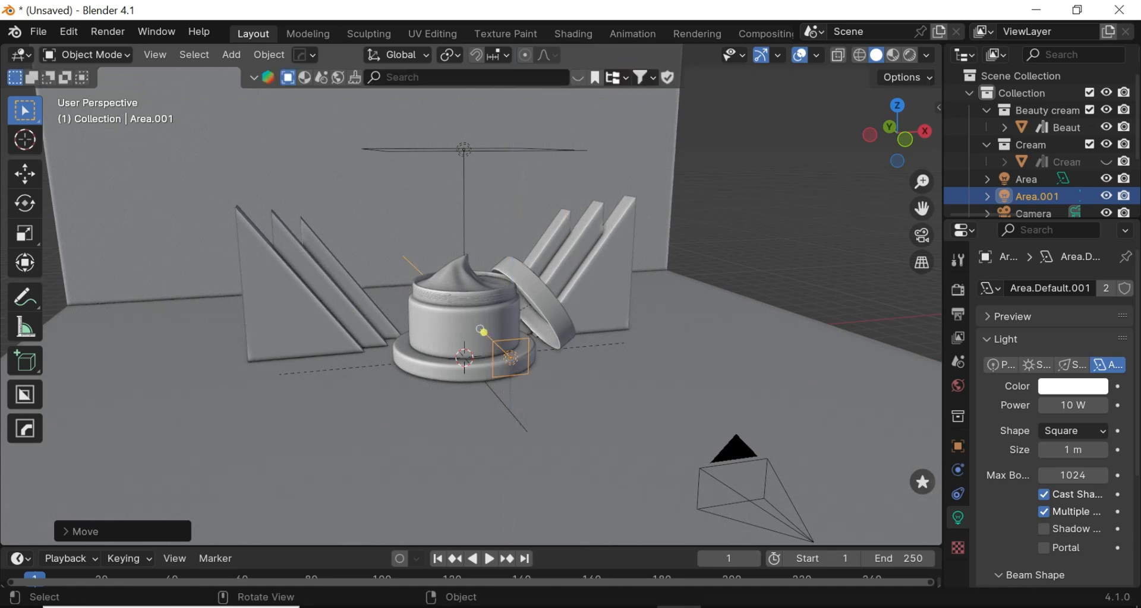
- Enlarge the second area light by scaling it along the X axis and along the Z axis
{"action": "key", "text": "s"}
{"action": "key", "text": "x"}
{"action": "left_click", "coordinate": [72, 275]}
{"action": "key", "text": "s"}
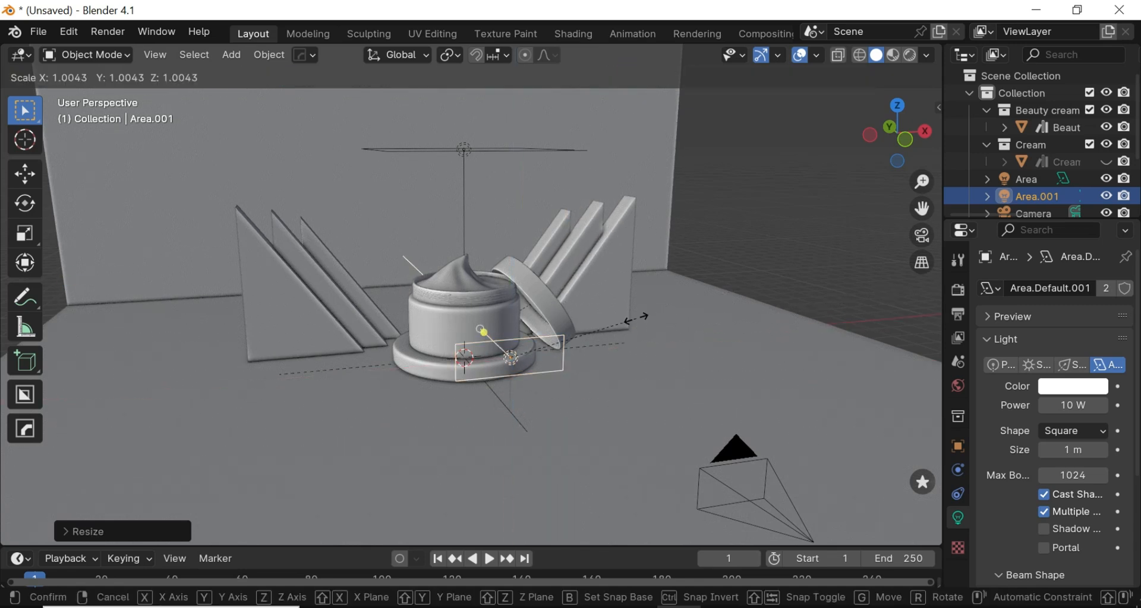
{"action": "key", "text": "z"}
{"action": "left_click", "coordinate": [684, 241]}
- Move the second area light along global X in front of the jar's left side and rotate it around global Z toward the jar
{"action": "key", "text": "g"}
{"action": "key", "text": "x"}
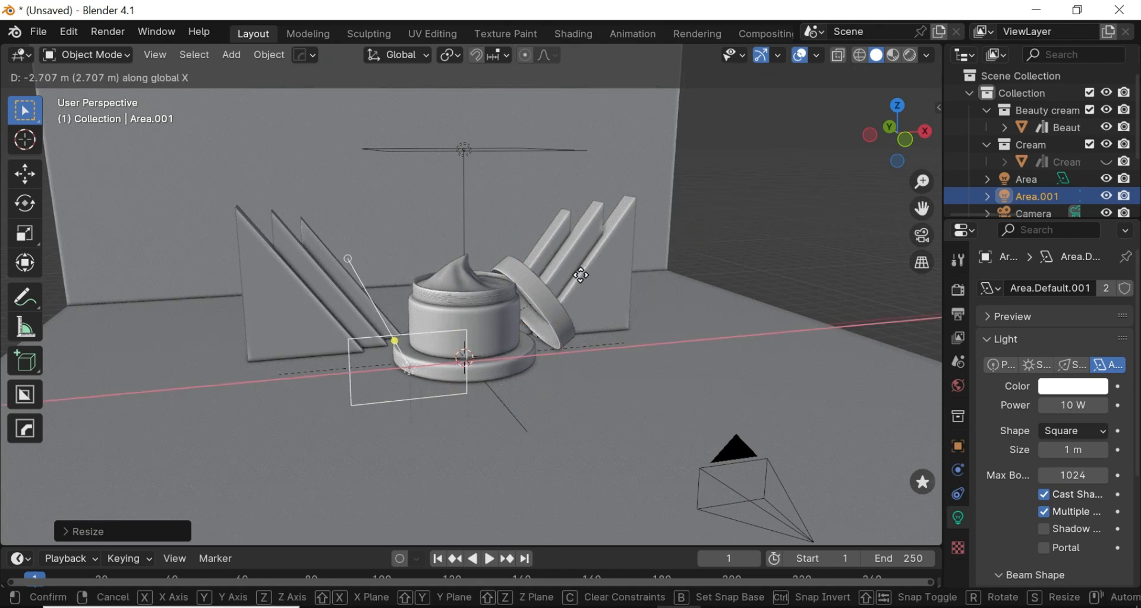
{"action": "key", "text": "Return"}
{"action": "key", "text": "r"}
{"action": "key", "text": "z"}
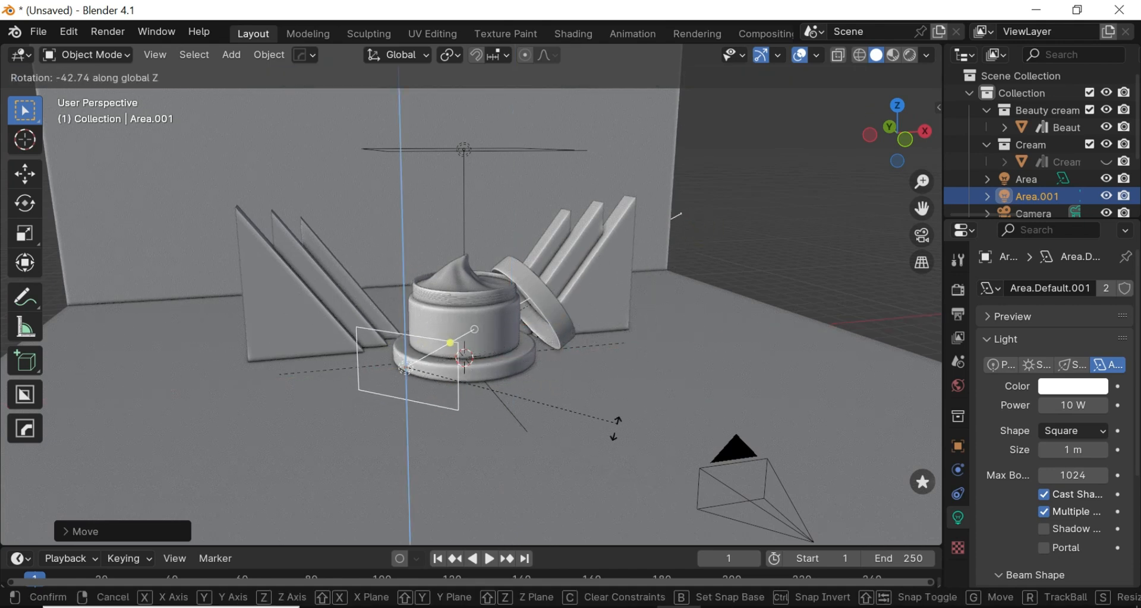
{"action": "left_click", "coordinate": [620, 413]}
- Widen the second area light slightly by scaling it along its X axis
{"action": "scroll", "coordinate": [679, 343], "scroll_direction": "up", "scroll_amount": 4}
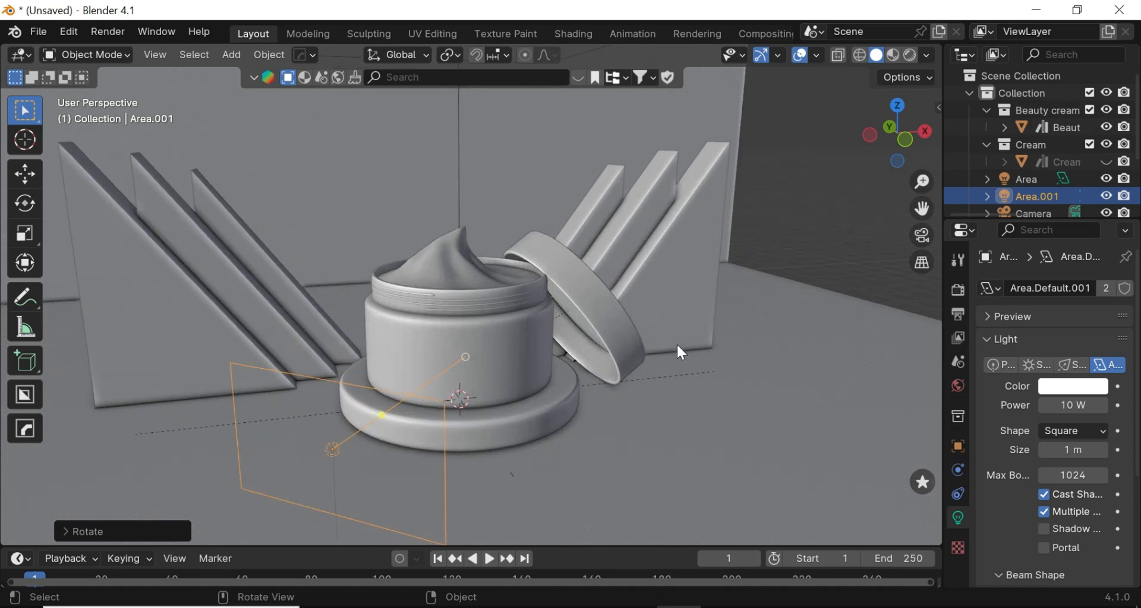
{"action": "key", "text": "s"}
{"action": "key", "text": "z"}
{"action": "key", "text": "z"}
{"action": "key", "text": "z"}
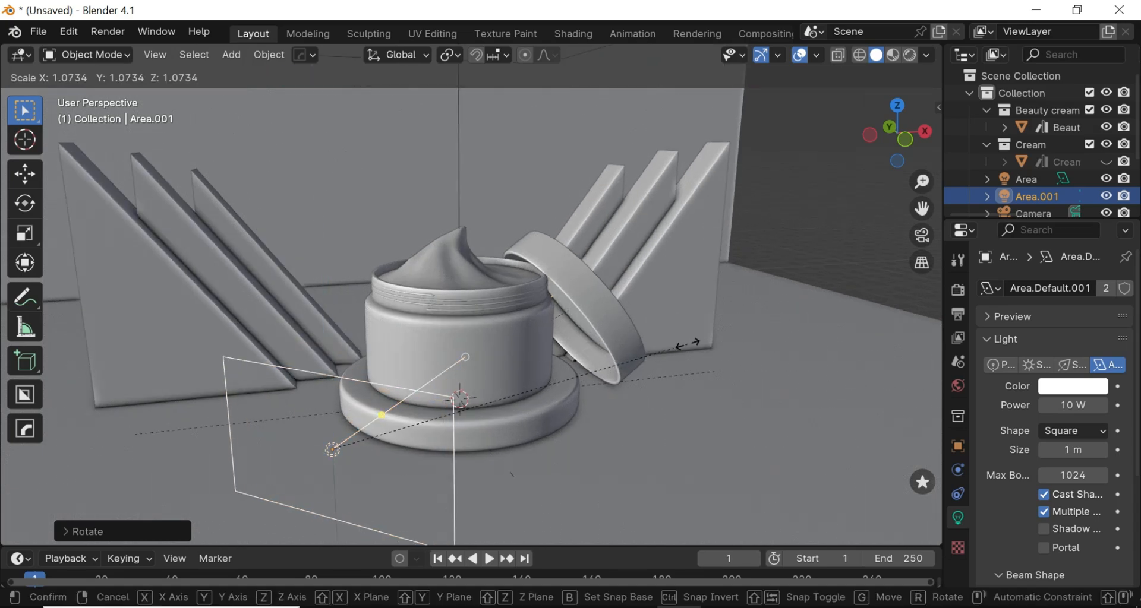
{"action": "key", "text": "x"}
{"action": "left_click", "coordinate": [699, 340]}
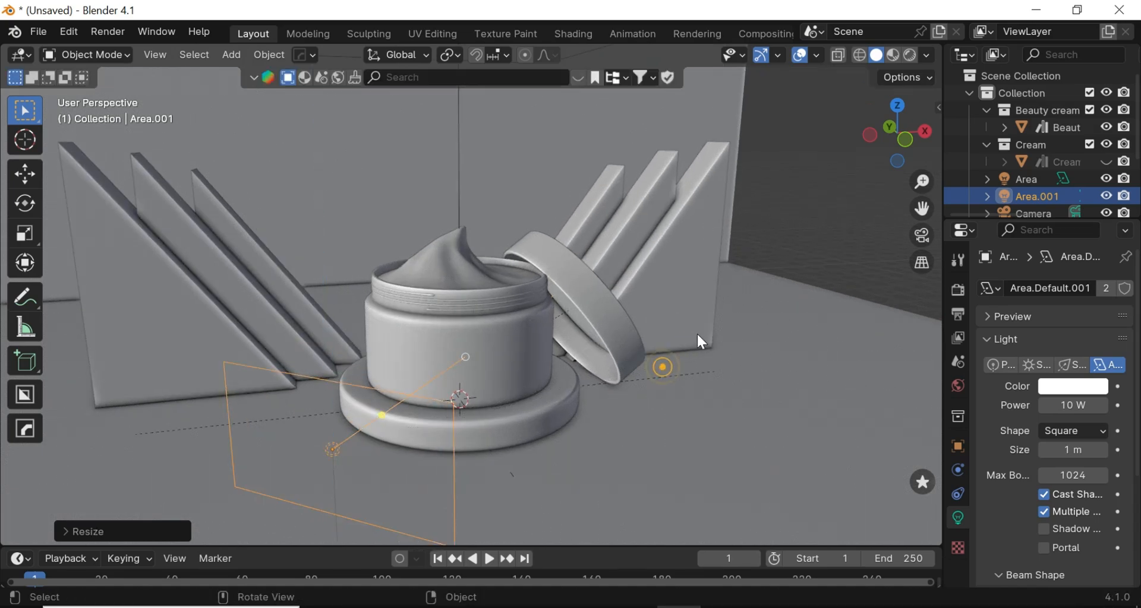
- Preview the scene through the camera in rendered shading and set the second area light's power to 42.4 W
{"action": "key", "text": "KP_0"}
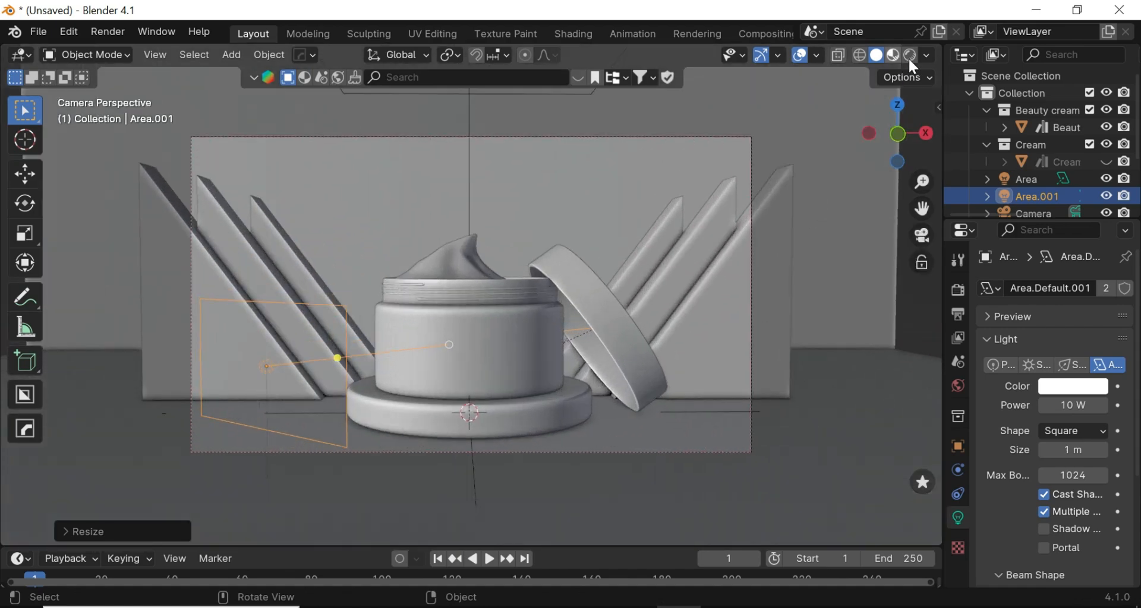
{"action": "key", "text": "z"}
{"action": "key", "text": "8"}
{"action": "scroll", "coordinate": [750, 234], "scroll_direction": "up", "scroll_amount": 4}
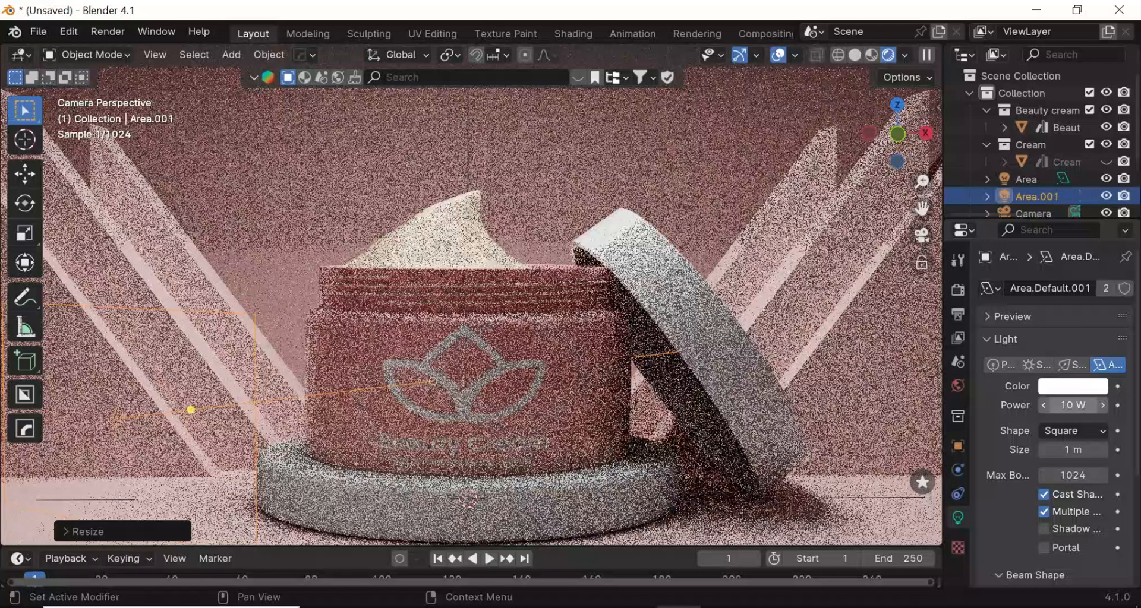
{"action": "left_click_drag", "start_coordinate": [1061, 402], "coordinate": [1105, 402]}
{"action": "scroll", "coordinate": [721, 403], "scroll_direction": "down", "scroll_amount": 4}
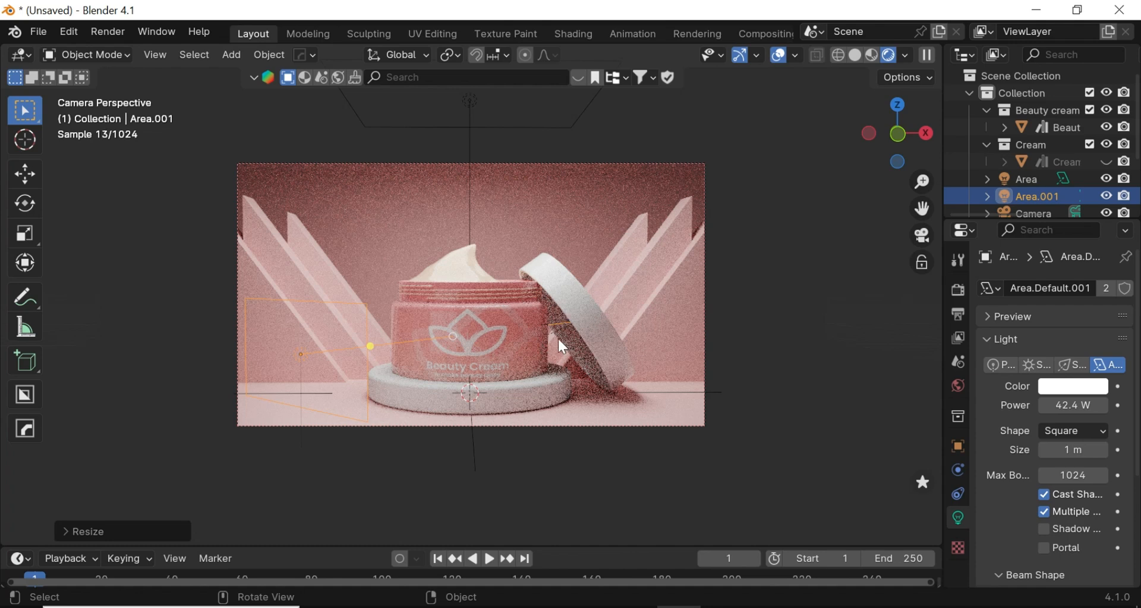
- Duplicate the second area light in solid shading and place the copy along global X on the jar's lid side
{"action": "left_click", "coordinate": [856, 55]}
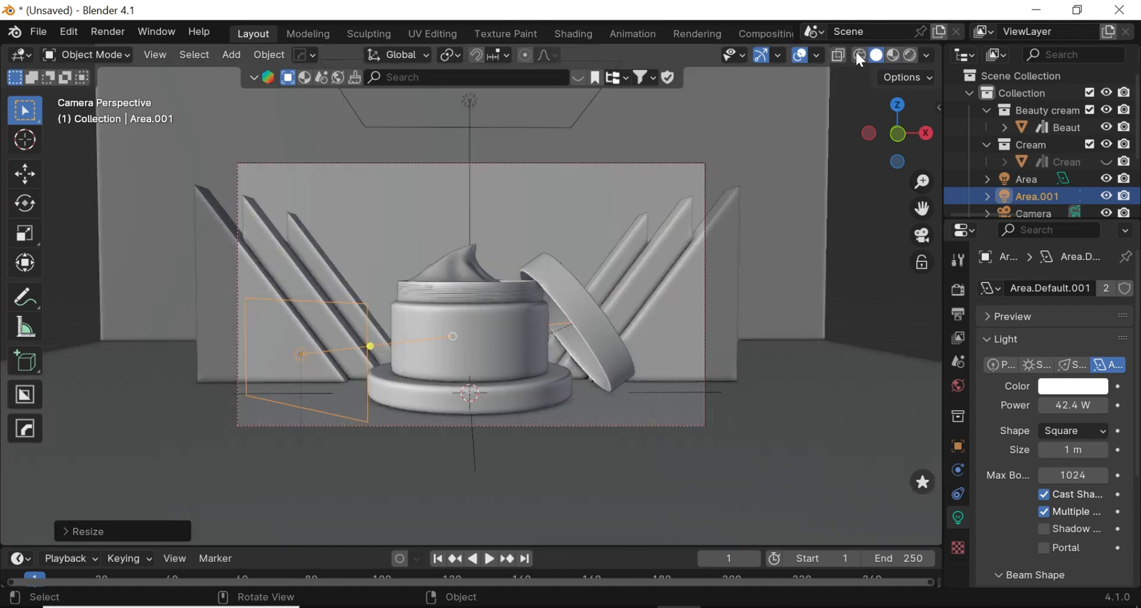
{"action": "key", "text": "shift+d"}
{"action": "key", "text": "x"}
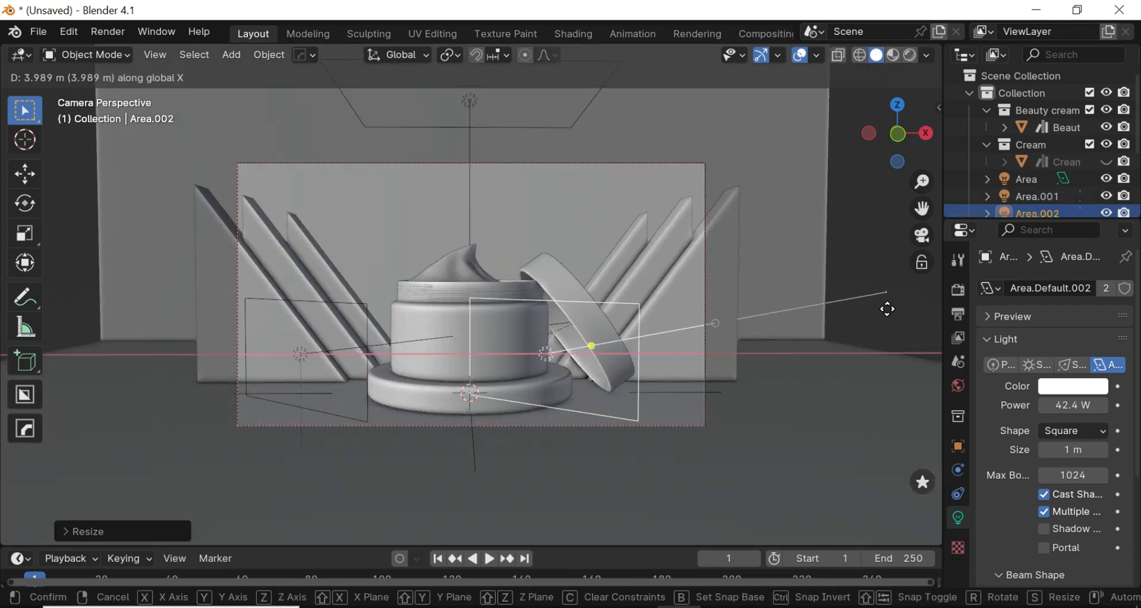
{"action": "left_click", "coordinate": [820, 384]}
- Rotate the duplicated area light about 61° around global Z, shift it farther outward along global X, and preview the render
{"action": "key", "text": "r"}
{"action": "key", "text": "z"}
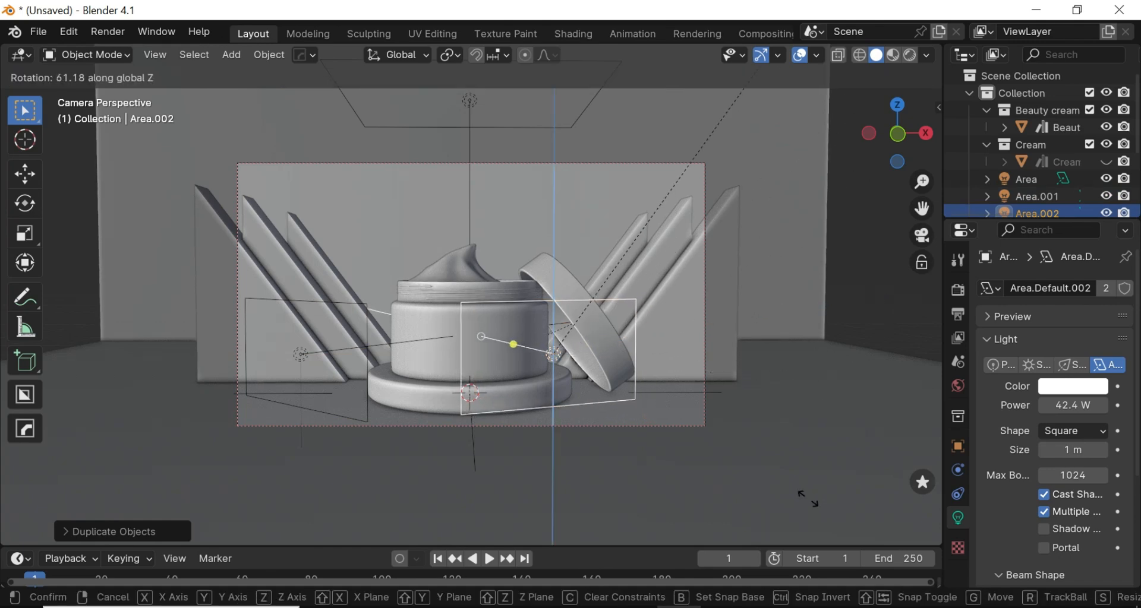
{"action": "left_click", "coordinate": [700, 422]}
{"action": "key", "text": "g"}
{"action": "key", "text": "y"}
{"action": "key", "text": "x"}
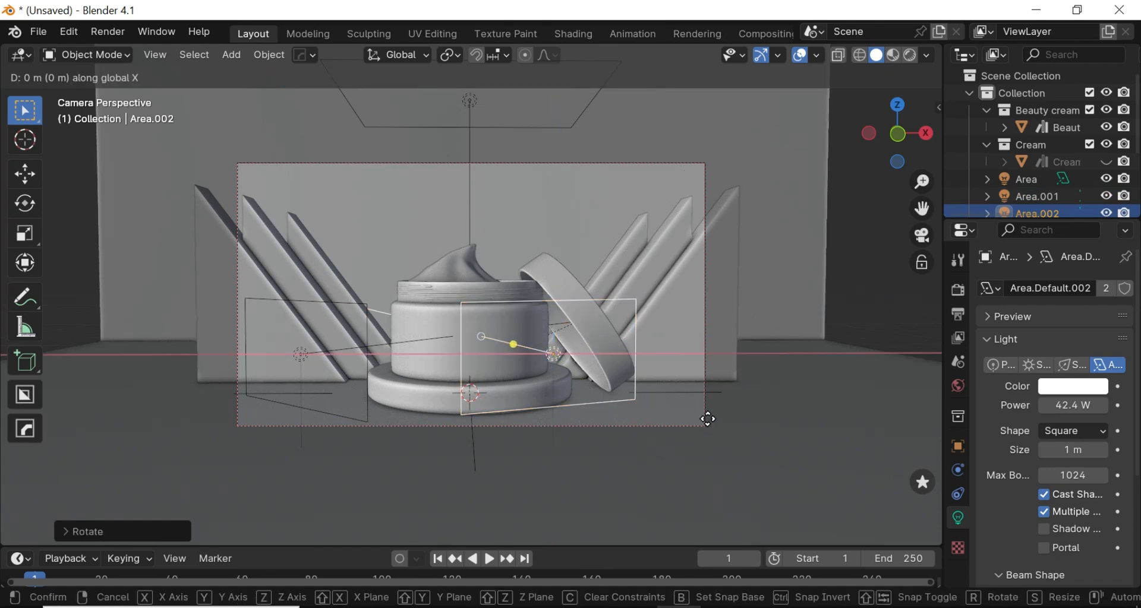
{"action": "left_click", "coordinate": [756, 422]}
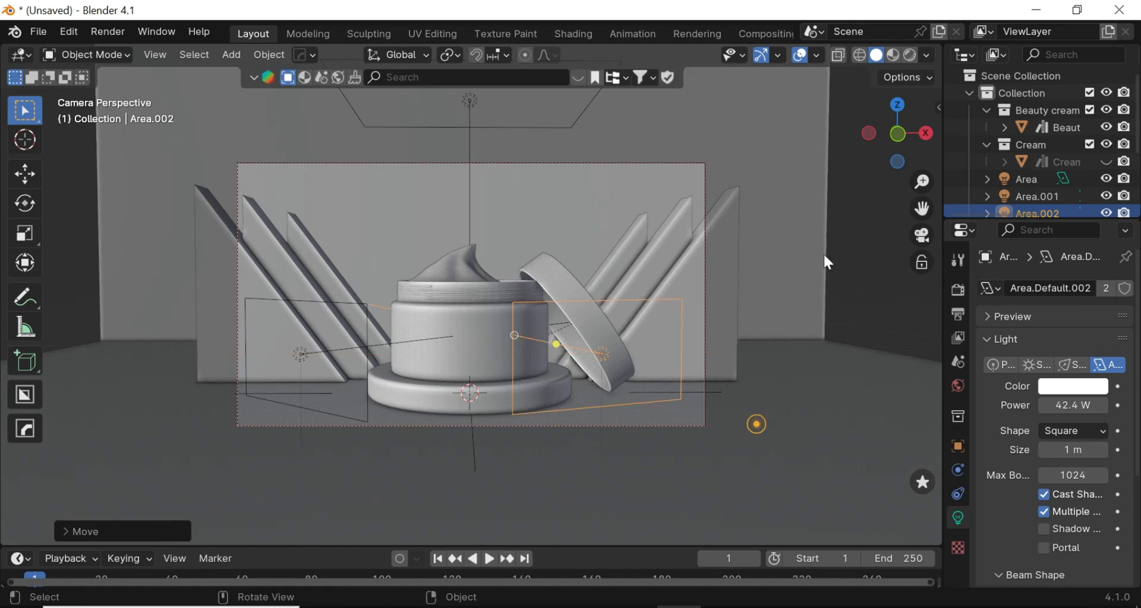
{"action": "left_click", "coordinate": [911, 55]}
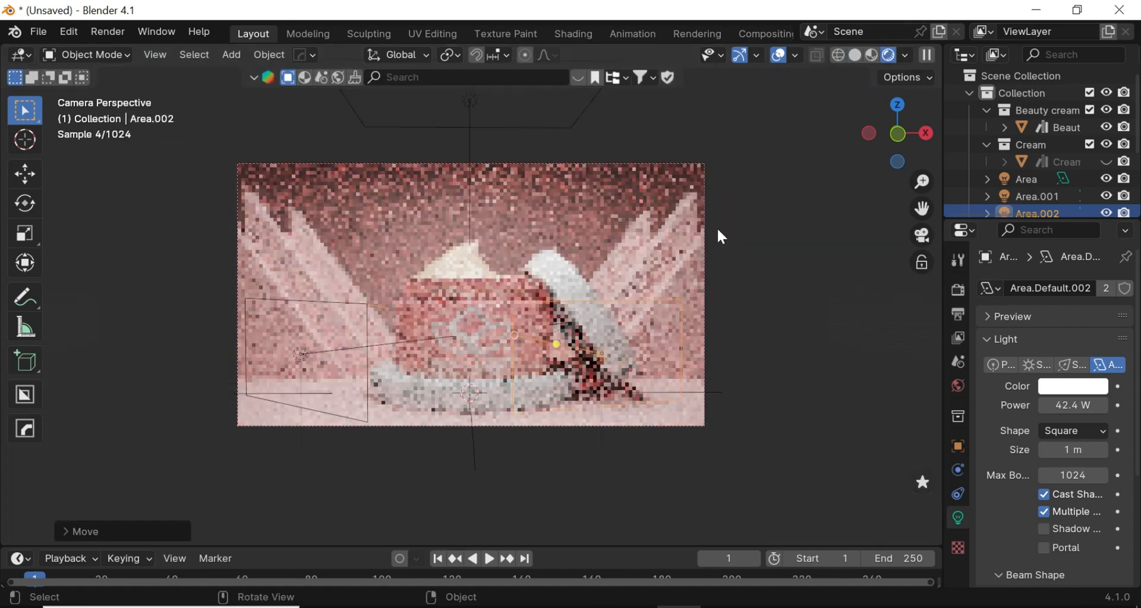
{"action": "scroll", "coordinate": [719, 230], "scroll_direction": "up", "scroll_amount": 1}
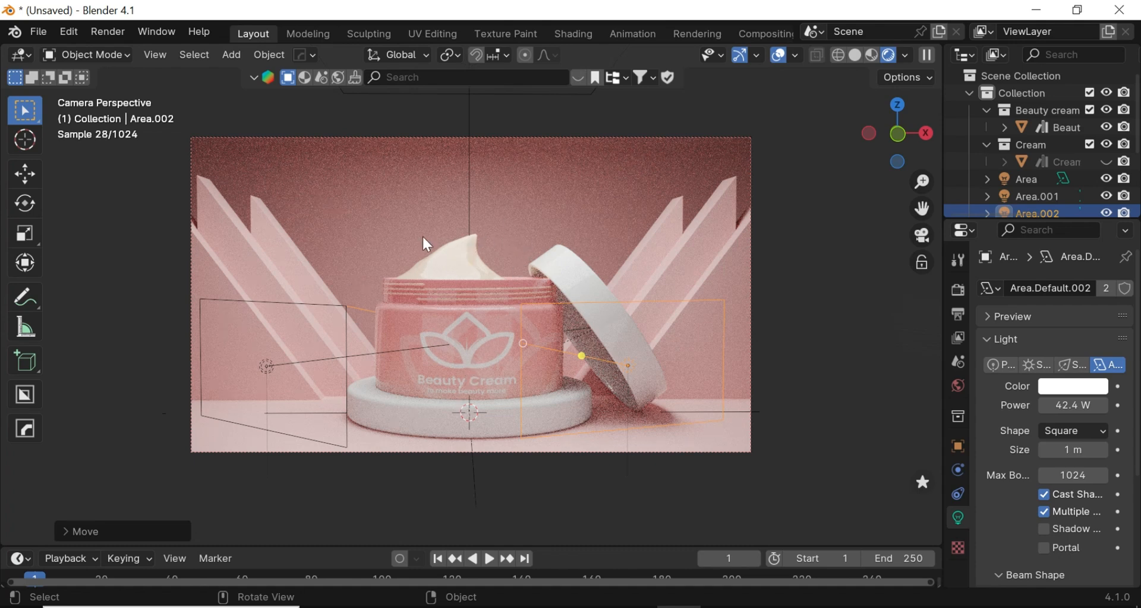
- Add a point light in solid shading and move it along global Y behind the jar
{"action": "left_click", "coordinate": [854, 54]}
{"action": "left_click_drag", "start_coordinate": [879, 113], "coordinate": [416, 267]}
{"action": "scroll", "coordinate": [415, 270], "scroll_direction": "up", "scroll_amount": 4}
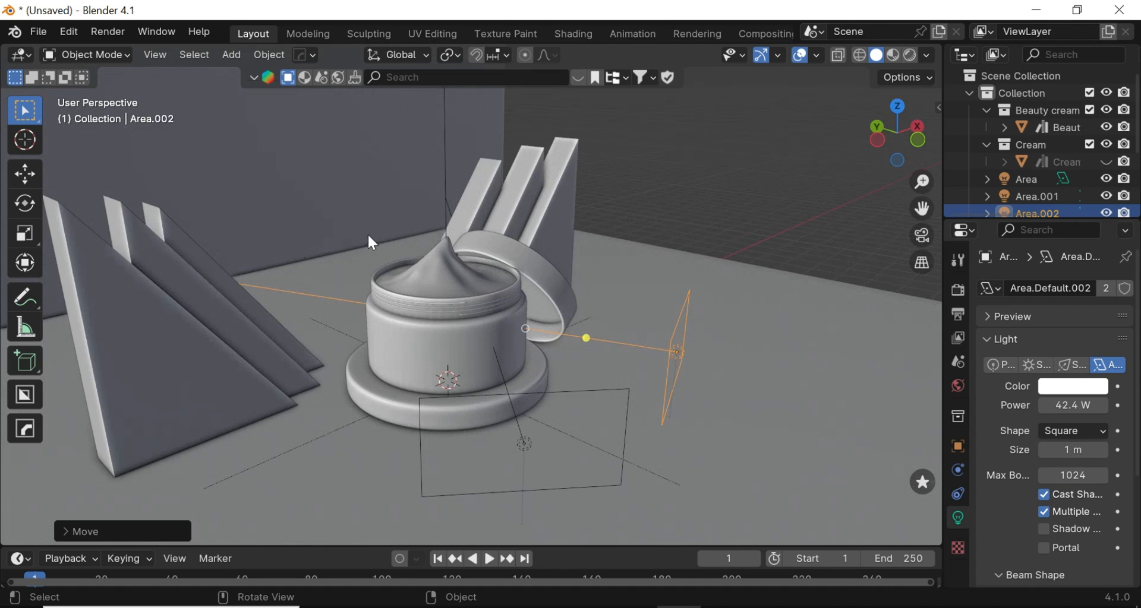
{"action": "scroll", "coordinate": [371, 231], "scroll_direction": "down", "scroll_amount": 2}
{"action": "key", "text": "shift+a"}
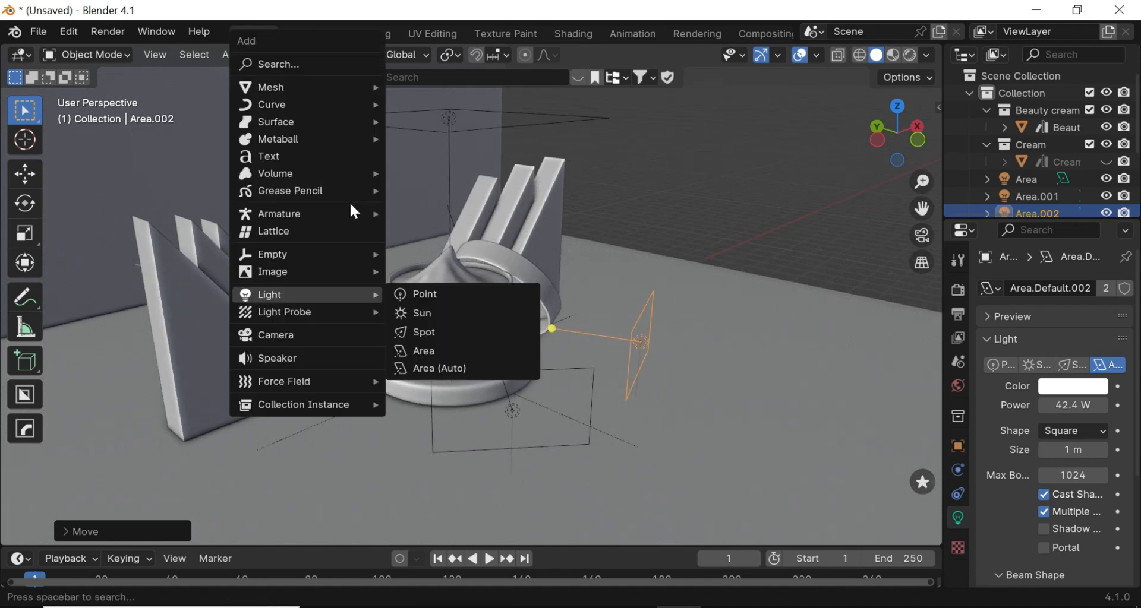
{"action": "mouse_move", "coordinate": [313, 295]}
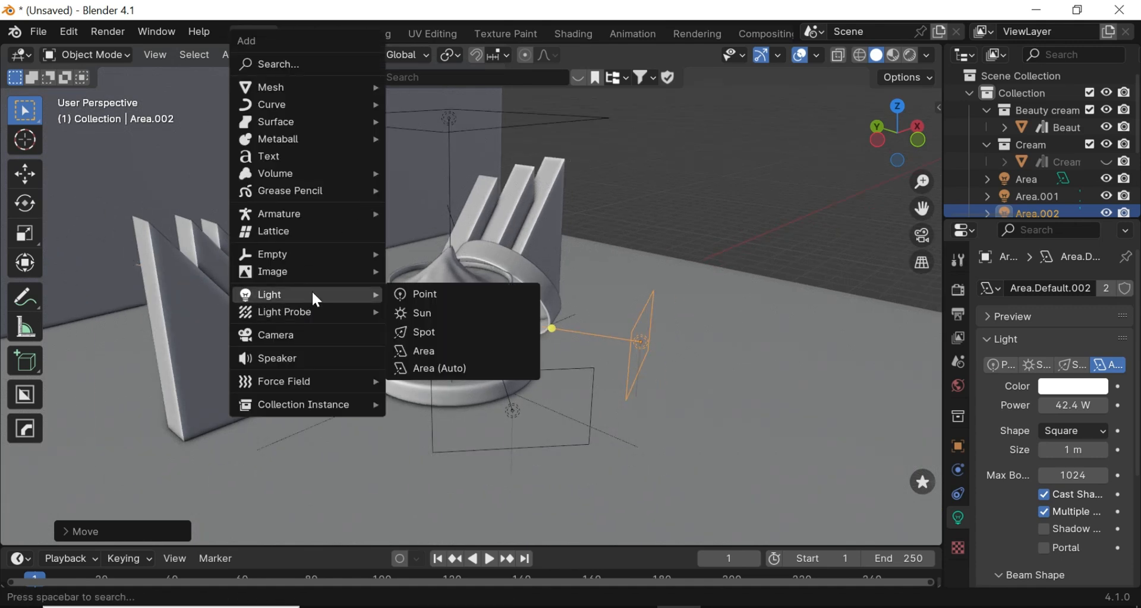
{"action": "left_click", "coordinate": [425, 291]}
{"action": "left_click_drag", "start_coordinate": [903, 151], "coordinate": [684, 244]}
{"action": "key", "text": "g"}
{"action": "key", "text": "y"}
{"action": "left_click", "coordinate": [629, 246]}
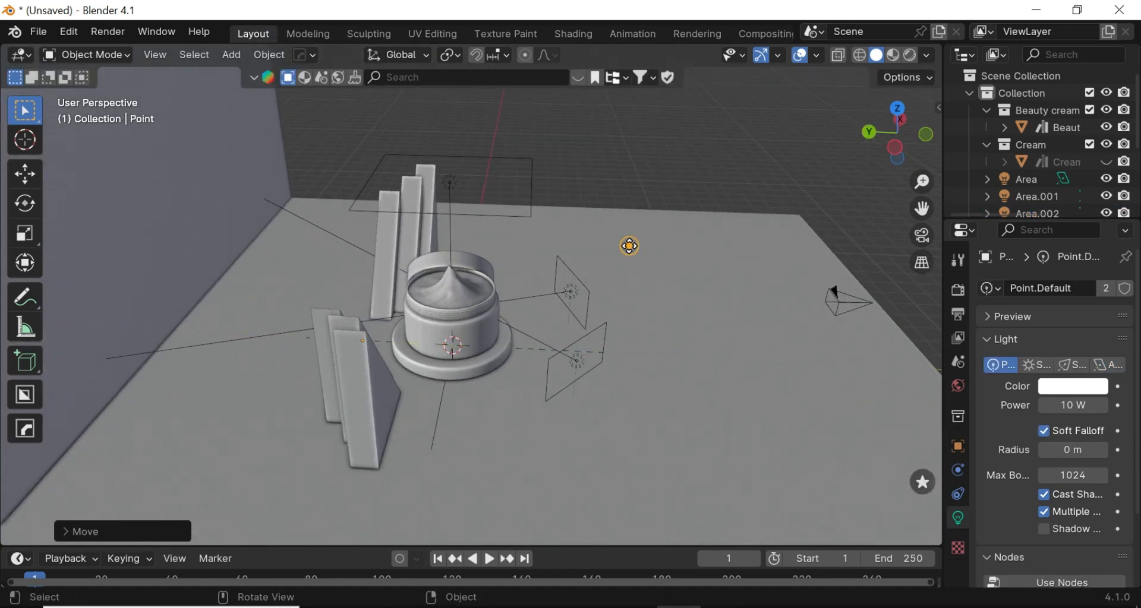
- Raise the point light along global Z and move it farther back along global Y toward the backdrop wall
{"action": "key", "text": "g"}
{"action": "key", "text": "z"}
{"action": "left_click", "coordinate": [616, 194]}
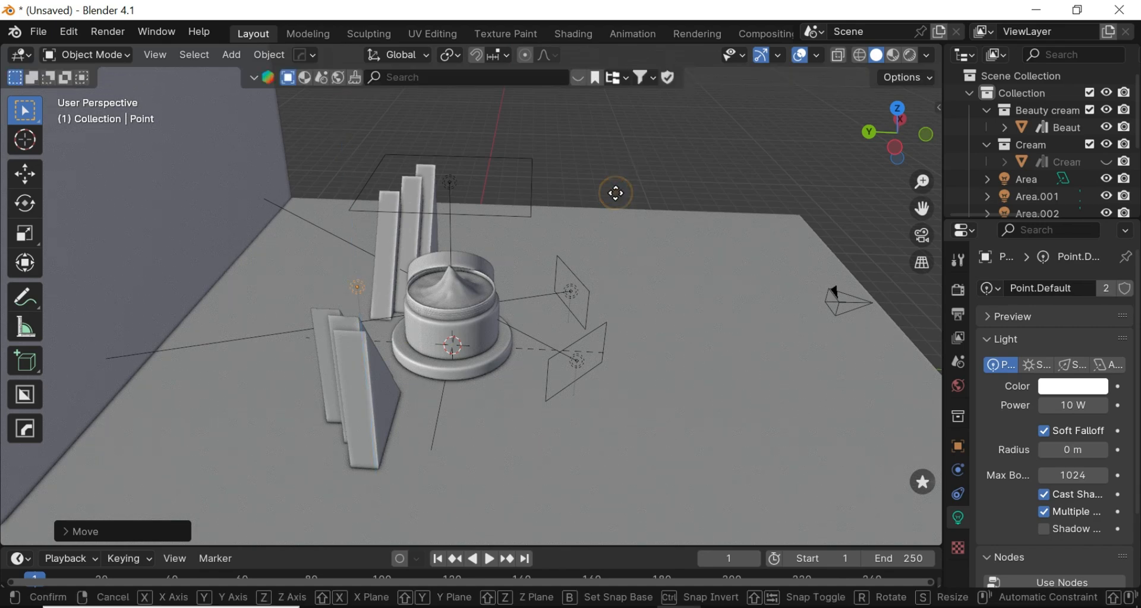
{"action": "key", "text": "g"}
{"action": "key", "text": "y"}
{"action": "left_click", "coordinate": [513, 214]}
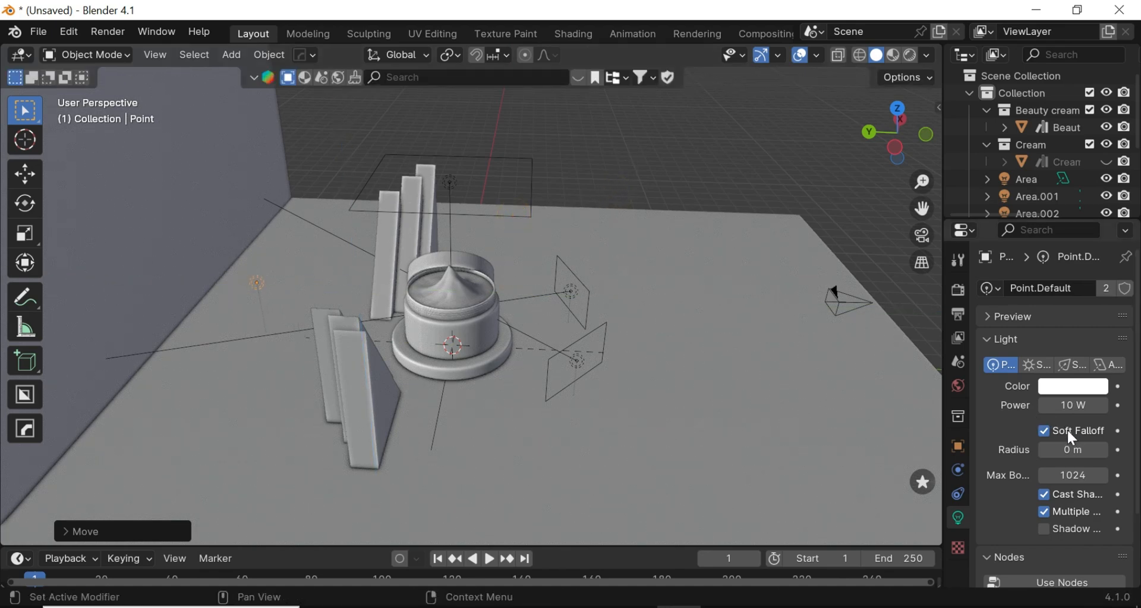
- Set the point light's radius to 2.52 m and its power to 119.2 W
{"action": "left_click_drag", "start_coordinate": [1072, 450], "coordinate": [1108, 450]}
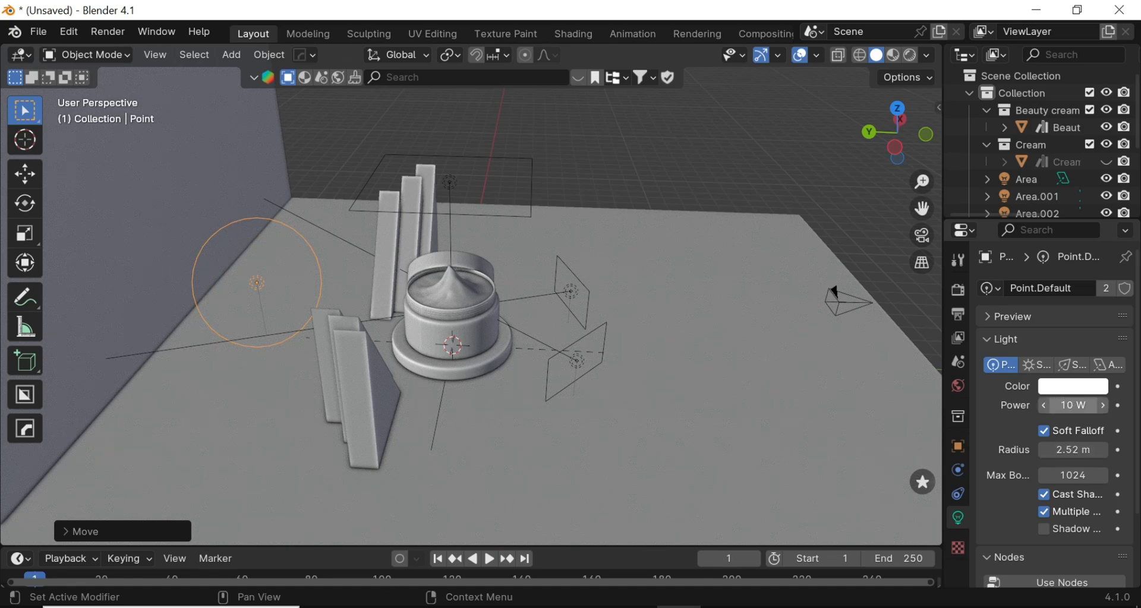
{"action": "left_click_drag", "start_coordinate": [1073, 405], "coordinate": [1120, 405]}
- Show the camera view in rendered shading and increase the point light's power to 522.4 W
{"action": "middle_click_drag", "start_coordinate": [810, 283], "coordinate": [814, 293]}
{"action": "key", "text": "KP_0"}
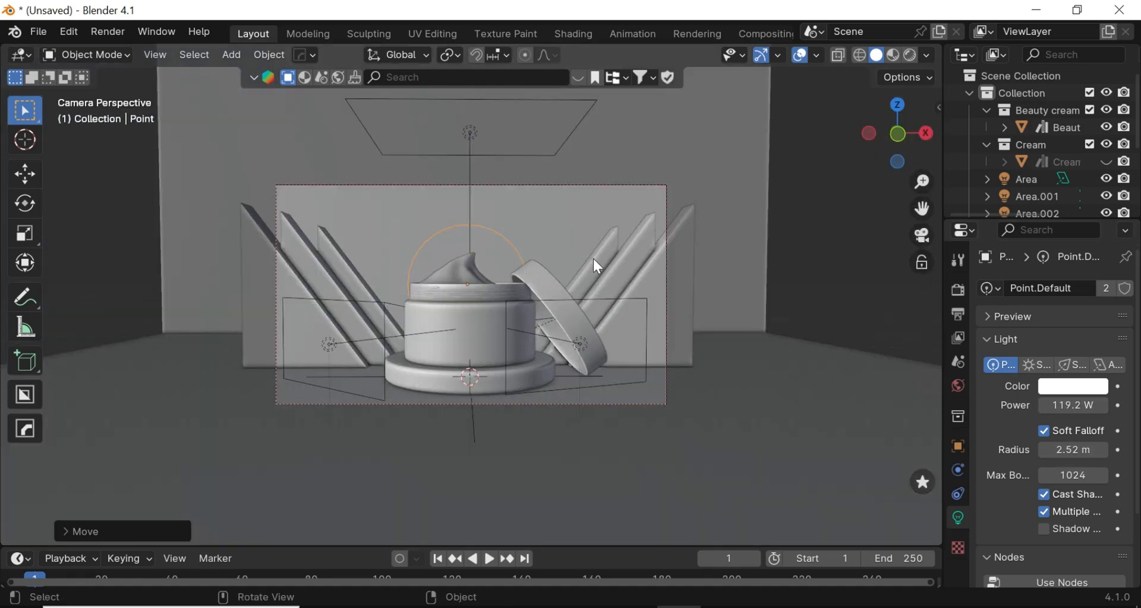
{"action": "scroll", "coordinate": [600, 258], "scroll_direction": "up", "scroll_amount": 4}
{"action": "key", "text": "z"}
{"action": "left_click", "coordinate": [480, 37]}
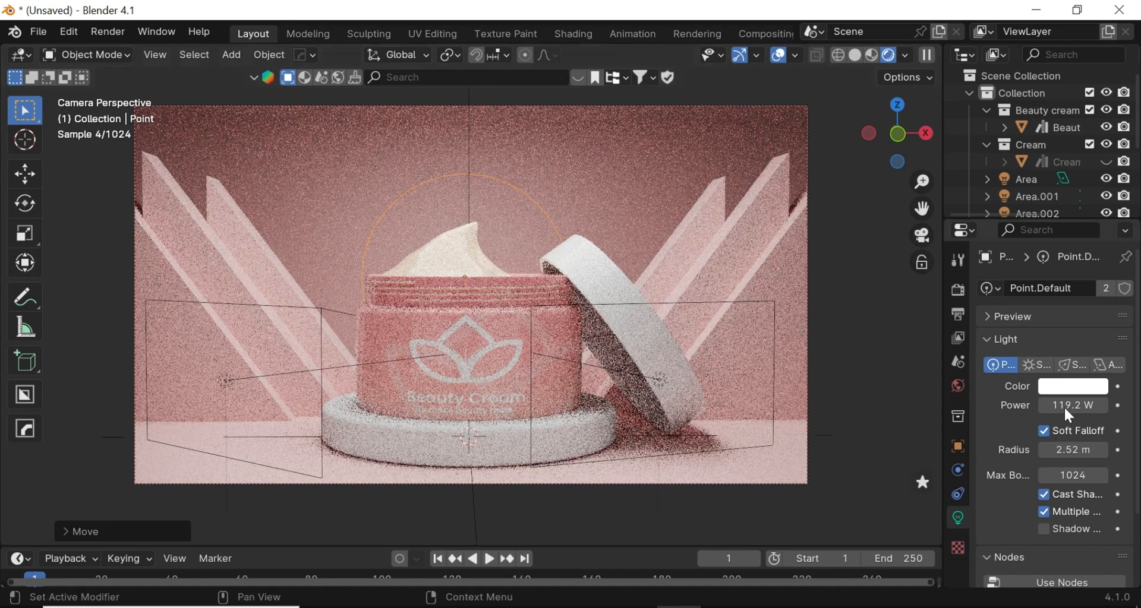
{"action": "left_click_drag", "start_coordinate": [1064, 405], "coordinate": [1121, 405]}
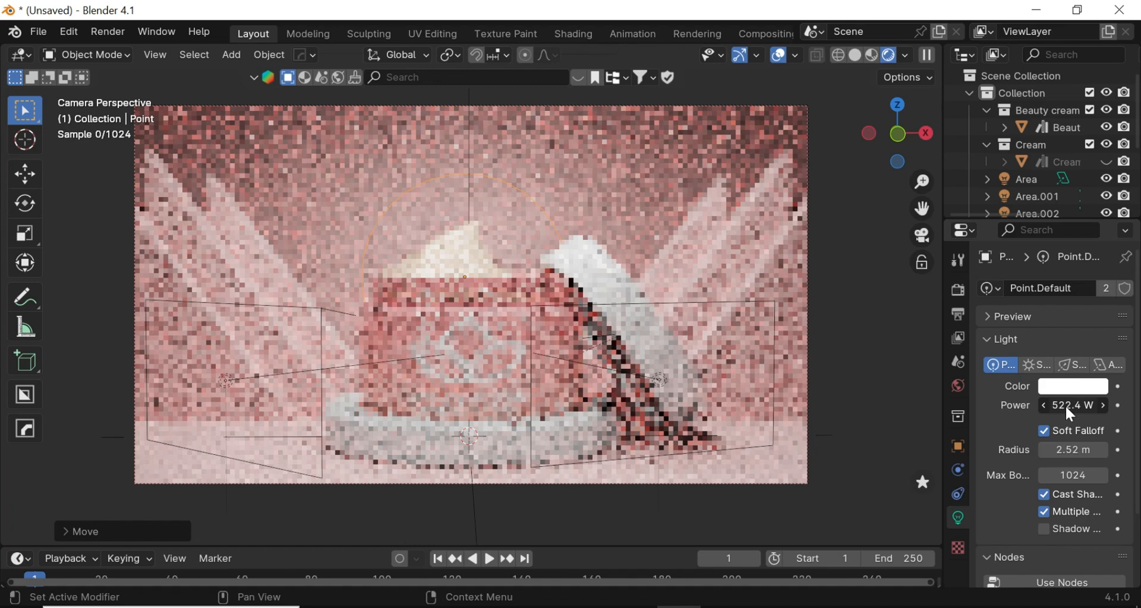
- Lower the point light by about 1.35 m along global Z and set its power to 564.3 W
{"action": "key", "text": "g"}
{"action": "key", "text": "z"}
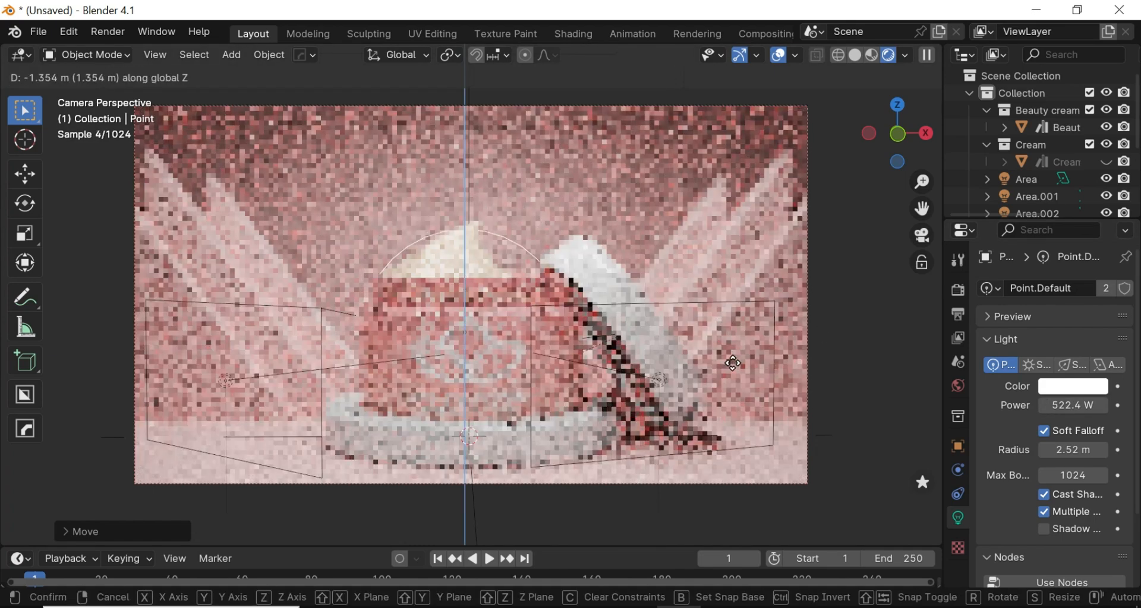
{"action": "left_click", "coordinate": [734, 361]}
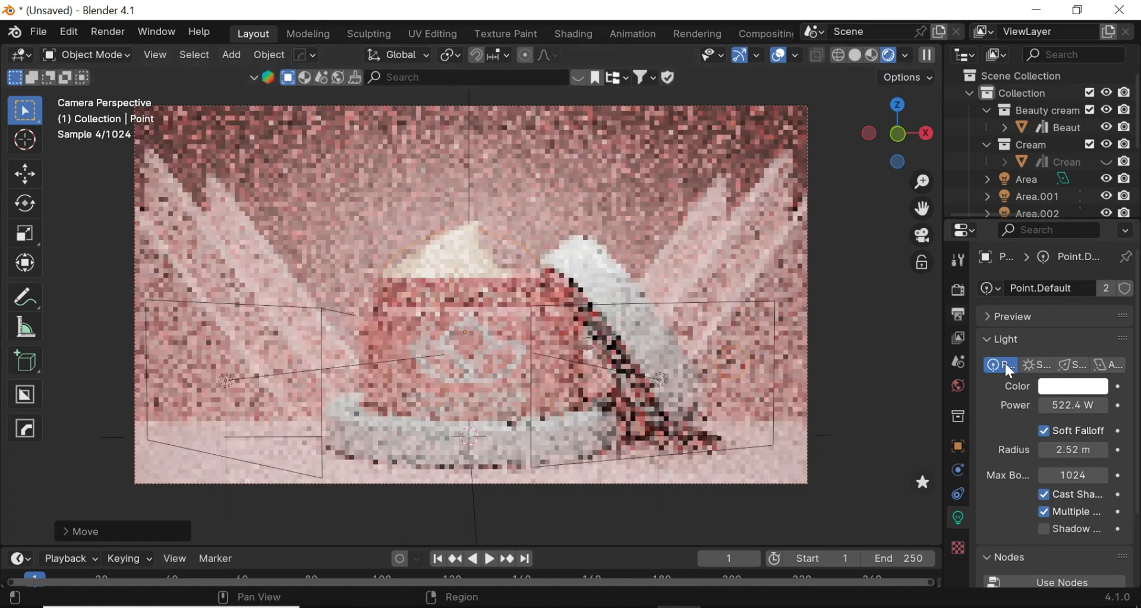
{"action": "left_click_drag", "start_coordinate": [1081, 402], "coordinate": [842, 309]}
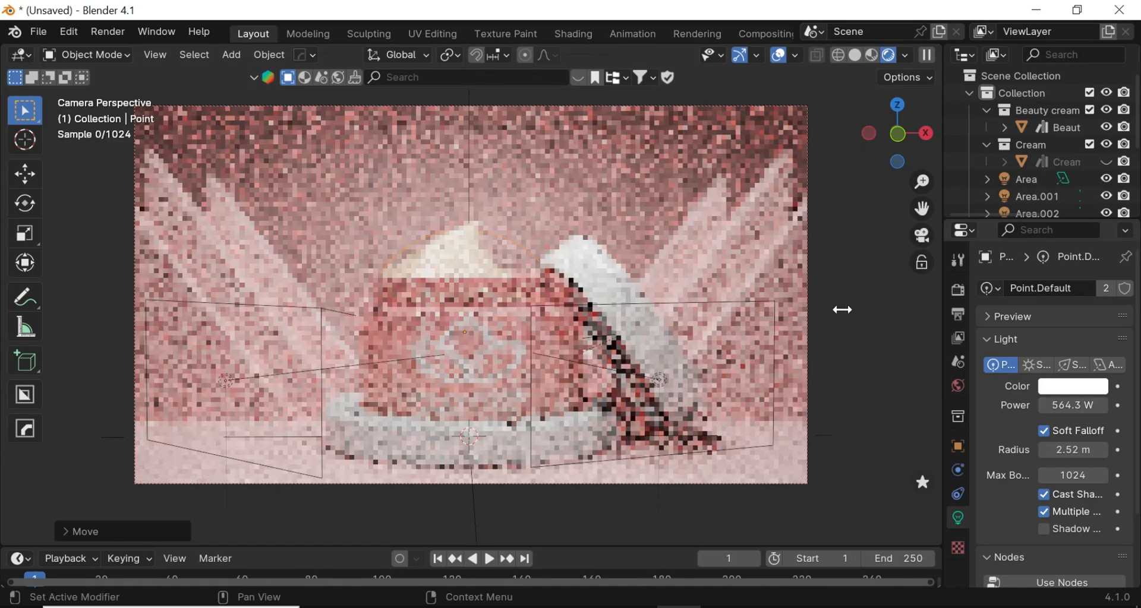
- Select the backdrop and shift it along global Y in the rendered camera view
{"action": "left_click", "coordinate": [679, 178]}
{"action": "key", "text": "g"}
{"action": "key", "text": "y"}
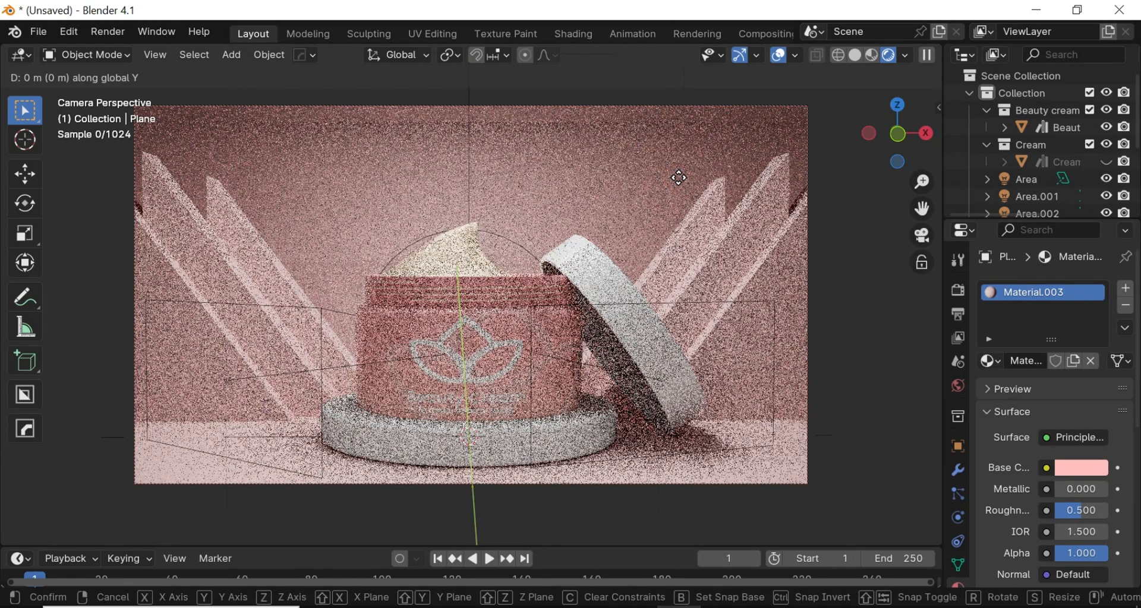
{"action": "left_click", "coordinate": [695, 259]}
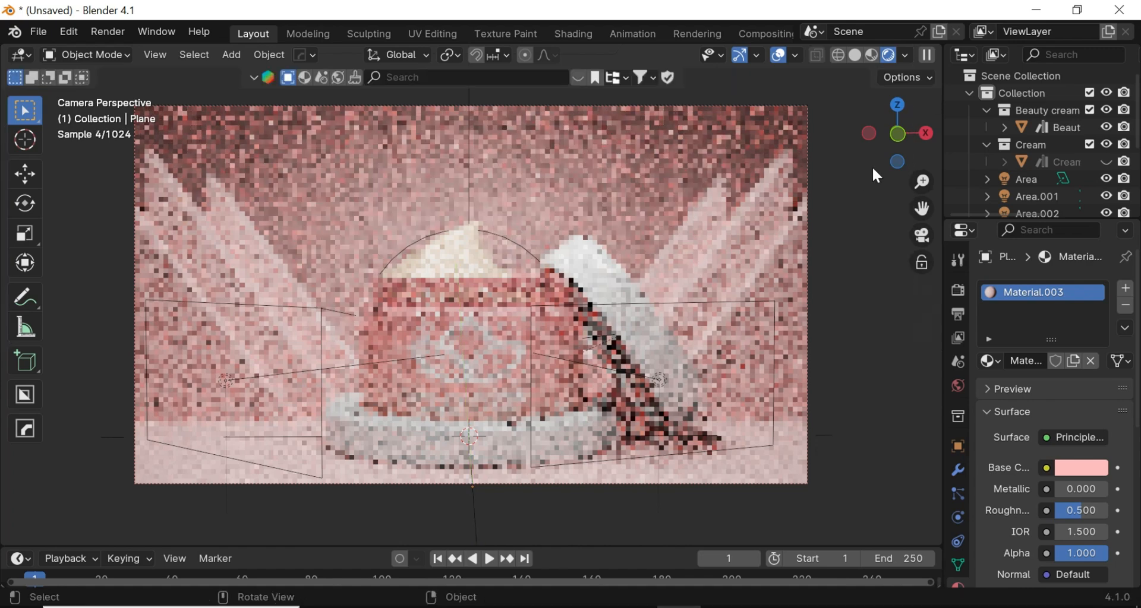
- Readjust the backdrop's position along global Y in solid shading, and preview the result through the camera in rendered shading
{"action": "mouse_move", "coordinate": [872, 166]}
{"action": "middle_mouse_down"}
{"action": "mouse_move", "coordinate": [805, 228]}
{"action": "mouse_move", "coordinate": [851, 59]}
{"action": "middle_mouse_up"}
{"action": "left_click", "coordinate": [875, 54]}
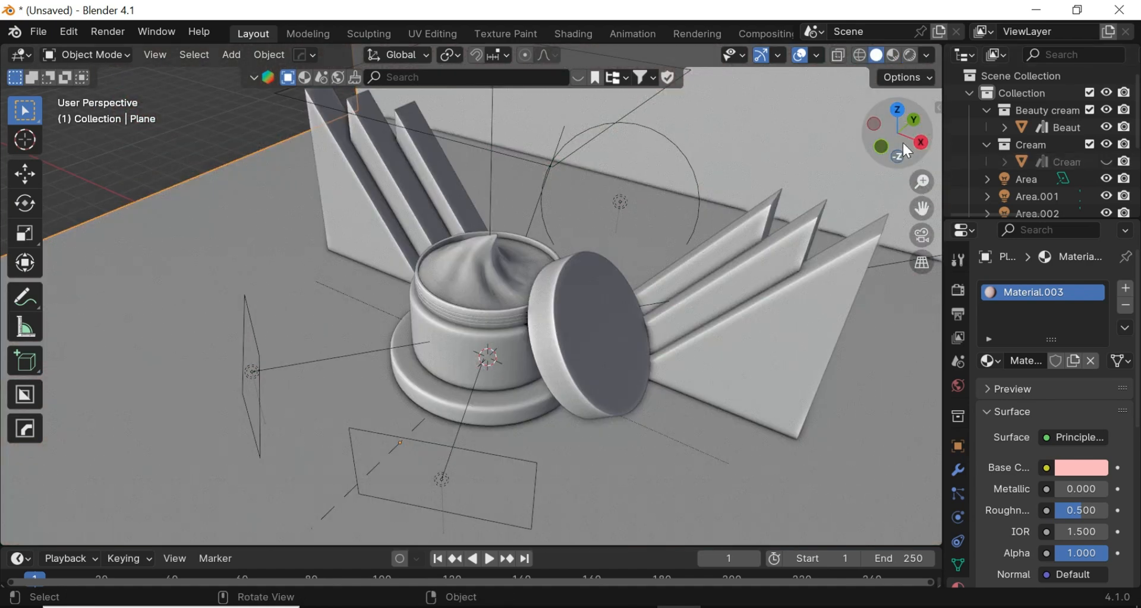
{"action": "scroll", "coordinate": [902, 141], "scroll_direction": "down", "scroll_amount": 3}
{"action": "middle_click_drag", "start_coordinate": [902, 141], "coordinate": [749, 199]}
{"action": "key", "text": "g"}
{"action": "key", "text": "y"}
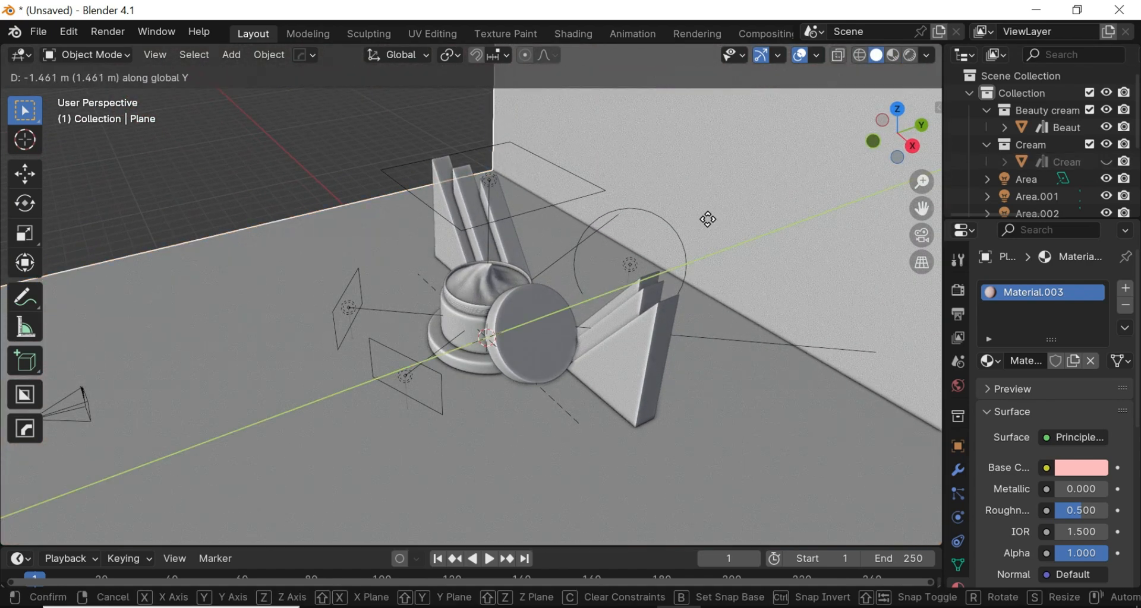
{"action": "left_click", "coordinate": [753, 292]}
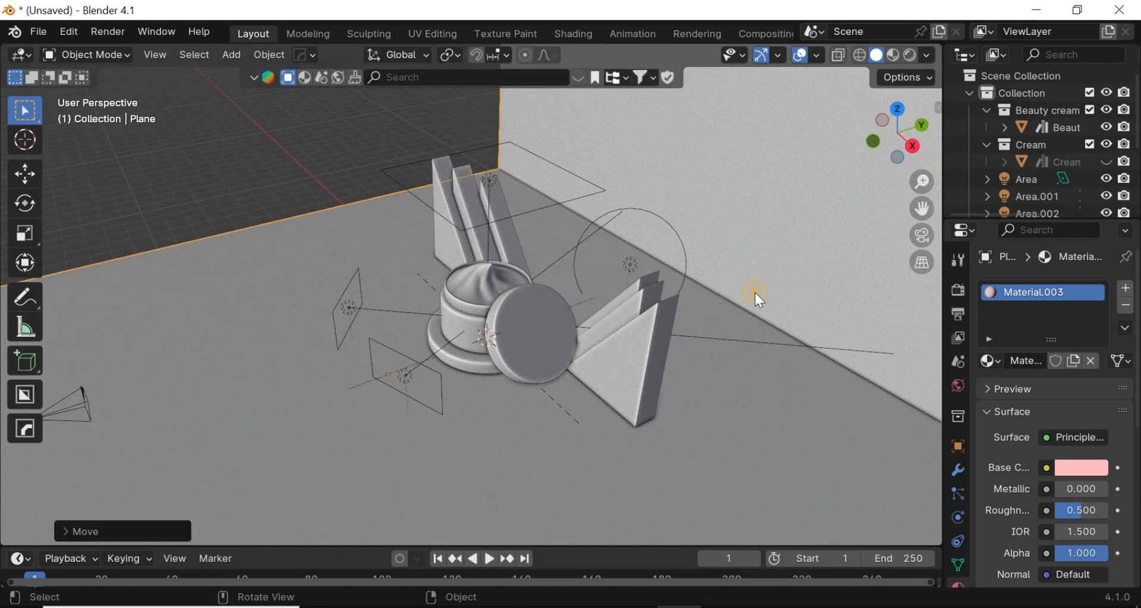
{"action": "key", "text": "z"}
{"action": "key", "text": "8"}
{"action": "key", "text": "KP_0"}
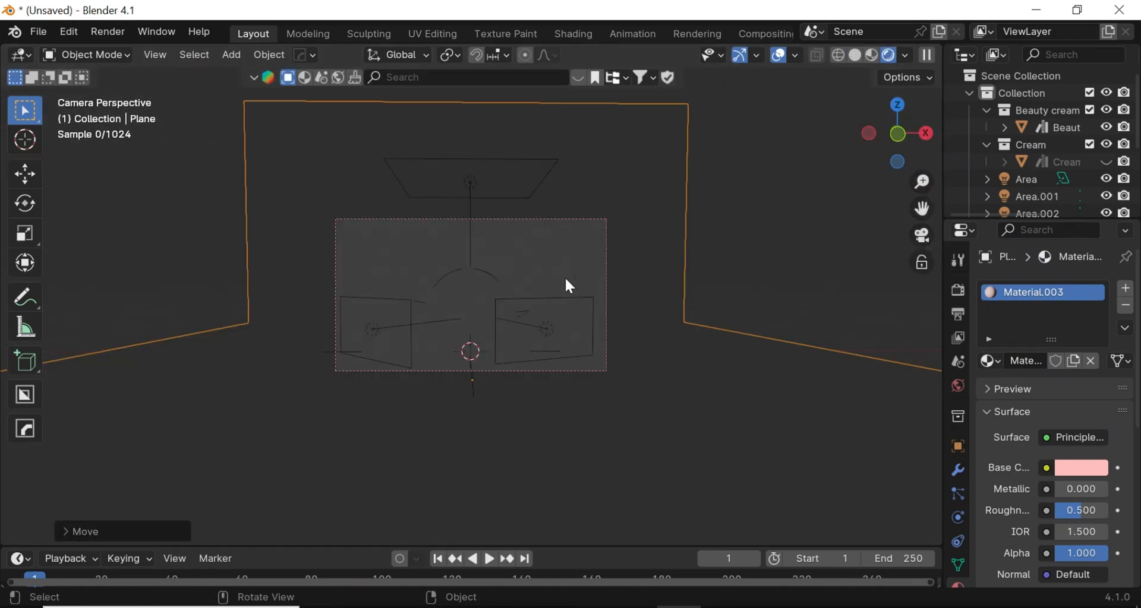
{"action": "scroll", "coordinate": [565, 275], "scroll_direction": "up", "scroll_amount": 4}
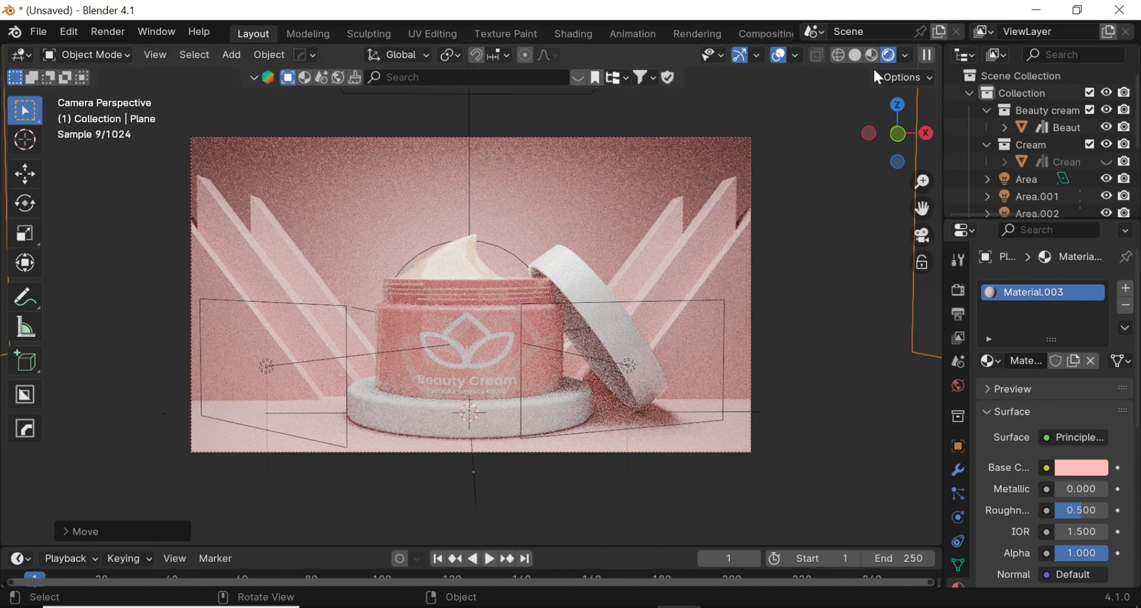
- Set the backdrop material's emission strength to 0.100 and preview it through the camera in rendered shading
{"action": "left_click", "coordinate": [856, 55]}
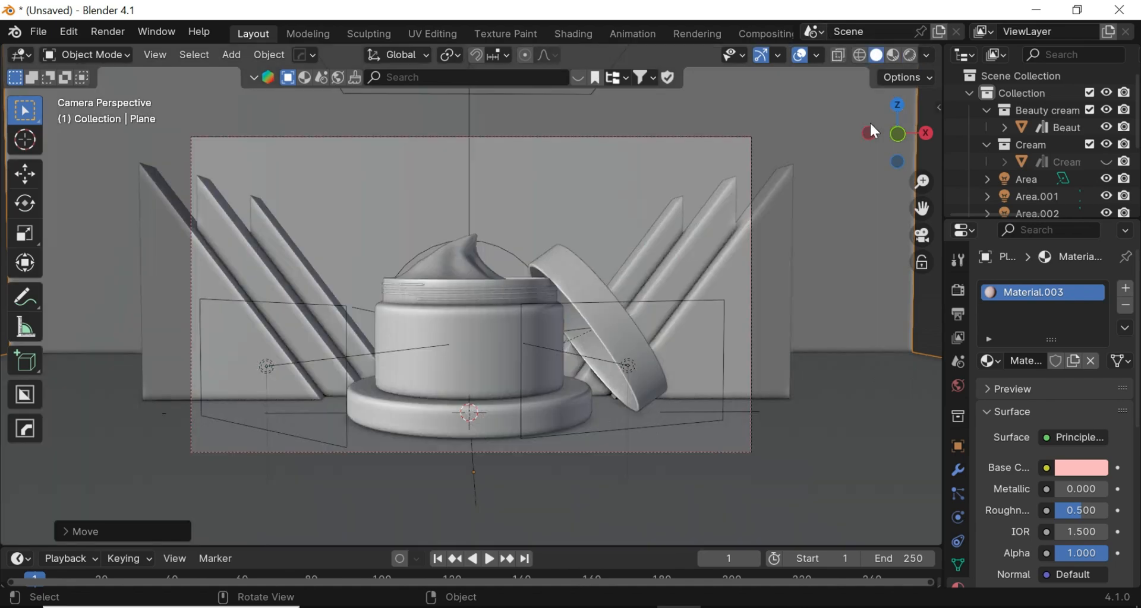
{"action": "scroll", "coordinate": [877, 134], "scroll_direction": "down", "scroll_amount": 6}
{"action": "left_click", "coordinate": [878, 133]}
{"action": "scroll", "coordinate": [874, 141], "scroll_direction": "down", "scroll_amount": 4}
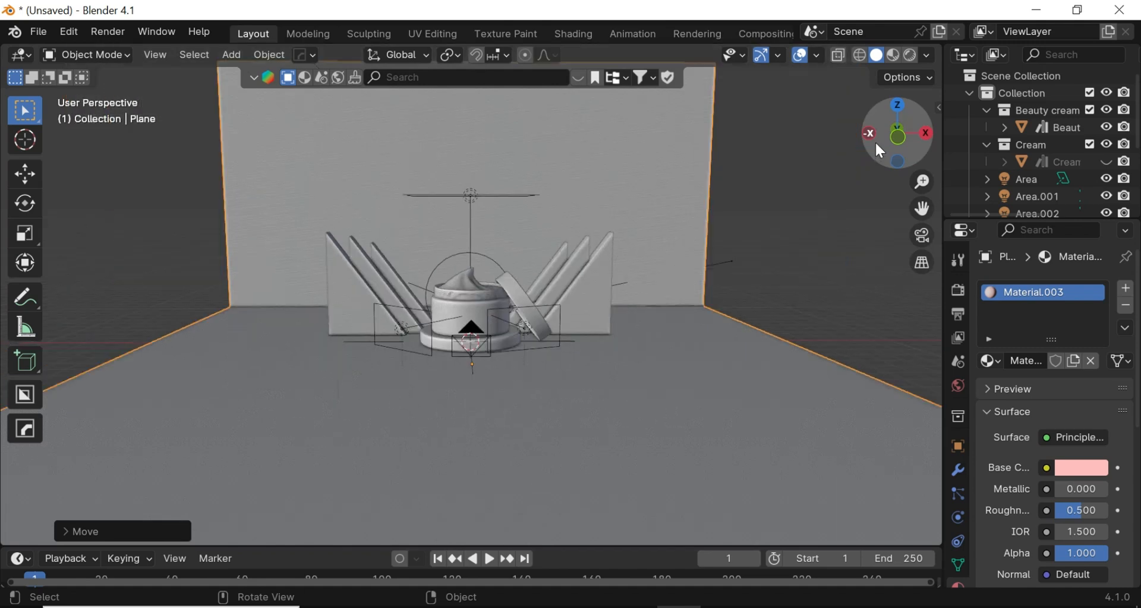
{"action": "left_click_drag", "start_coordinate": [875, 141], "coordinate": [832, 149]}
{"action": "scroll", "coordinate": [1018, 472], "scroll_direction": "down", "scroll_amount": 8}
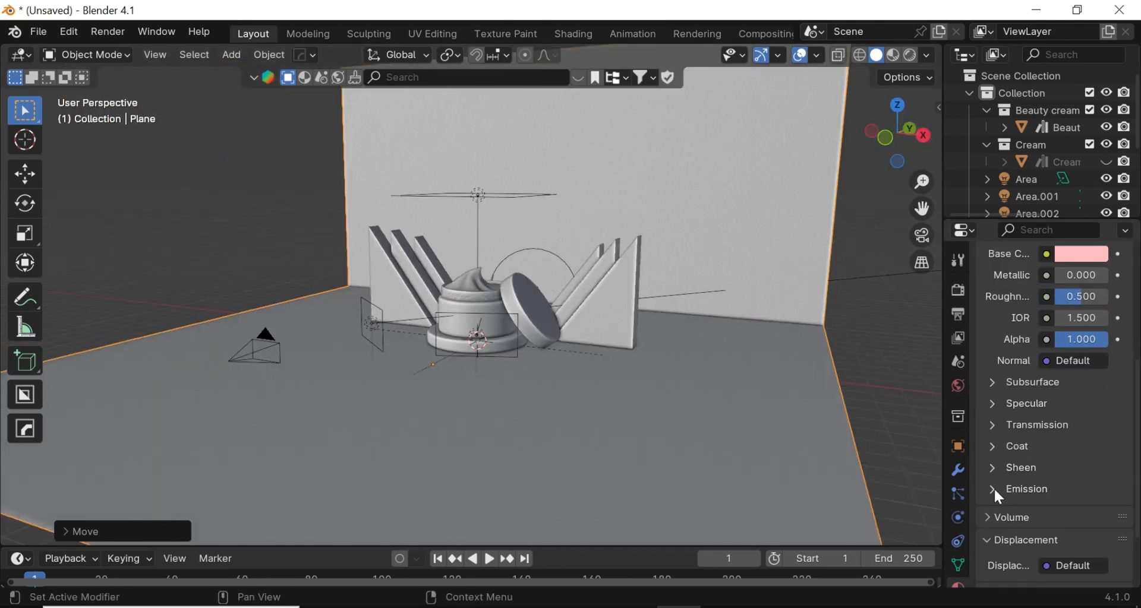
{"action": "left_click", "coordinate": [998, 492]}
{"action": "left_click", "coordinate": [1082, 533]}
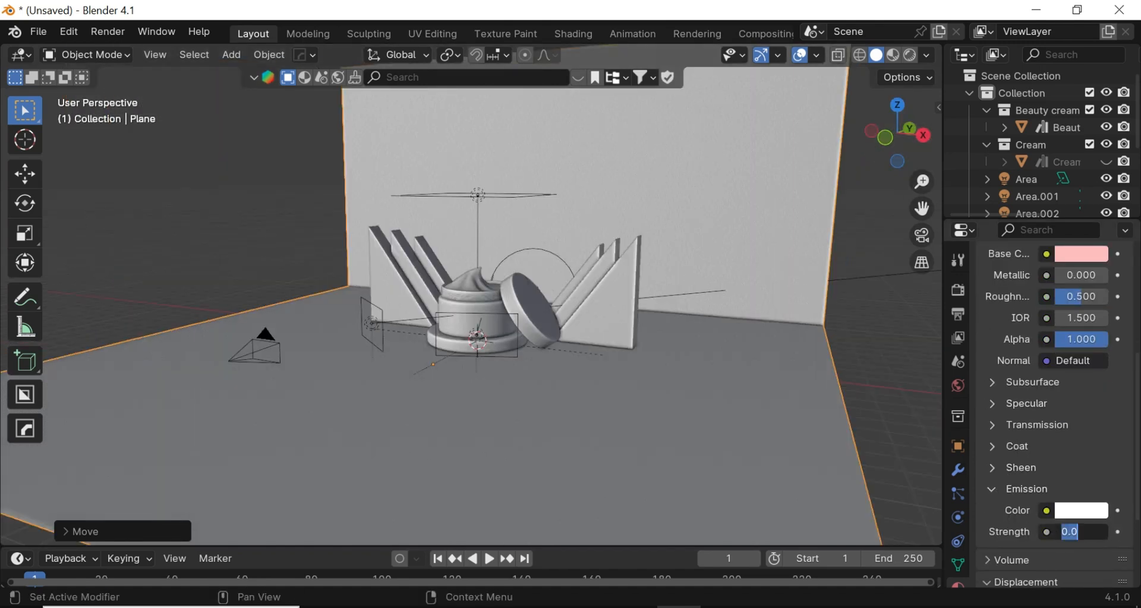
{"action": "type", "text": ".100"}
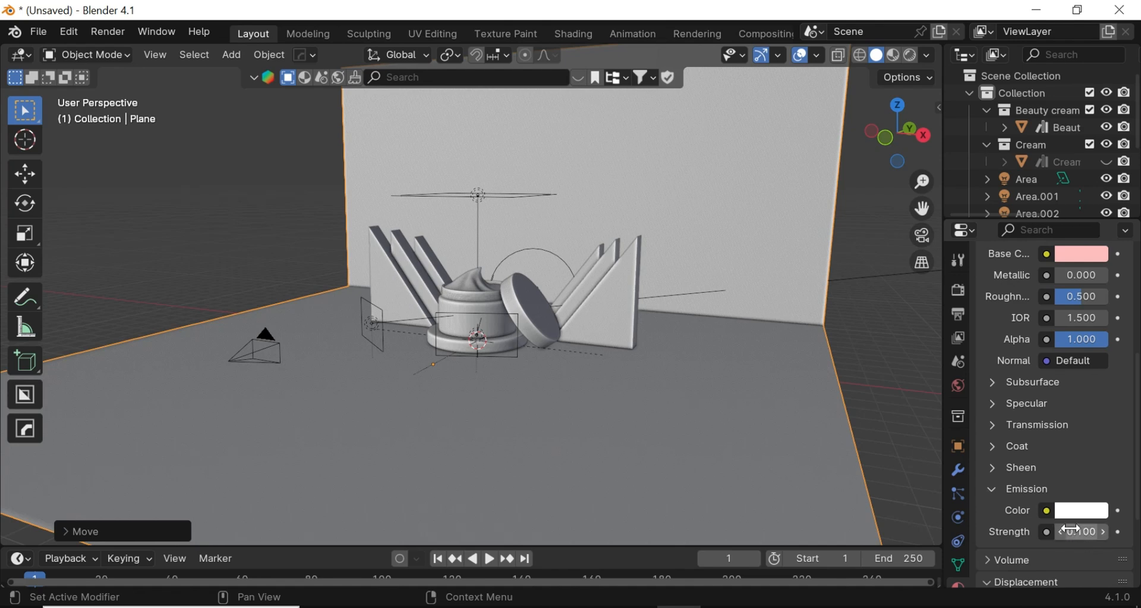
{"action": "key", "text": "Return"}
{"action": "key", "text": "KP_0"}
{"action": "scroll", "coordinate": [759, 240], "scroll_direction": "up", "scroll_amount": 5}
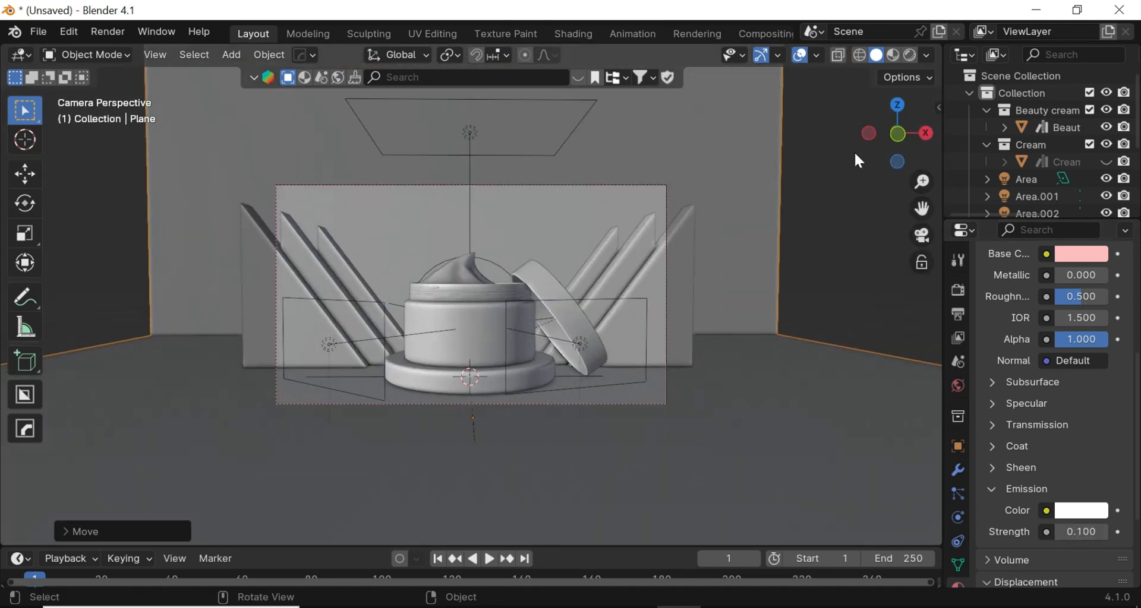
{"action": "left_click", "coordinate": [910, 54]}
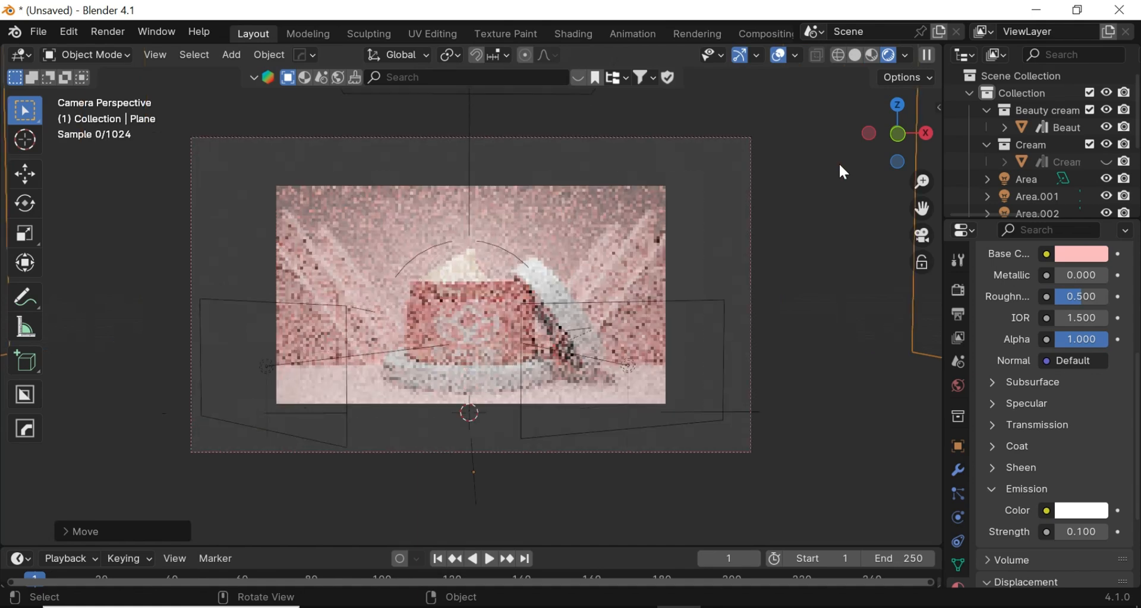
{"action": "scroll", "coordinate": [842, 166], "scroll_direction": "up", "scroll_amount": 2}
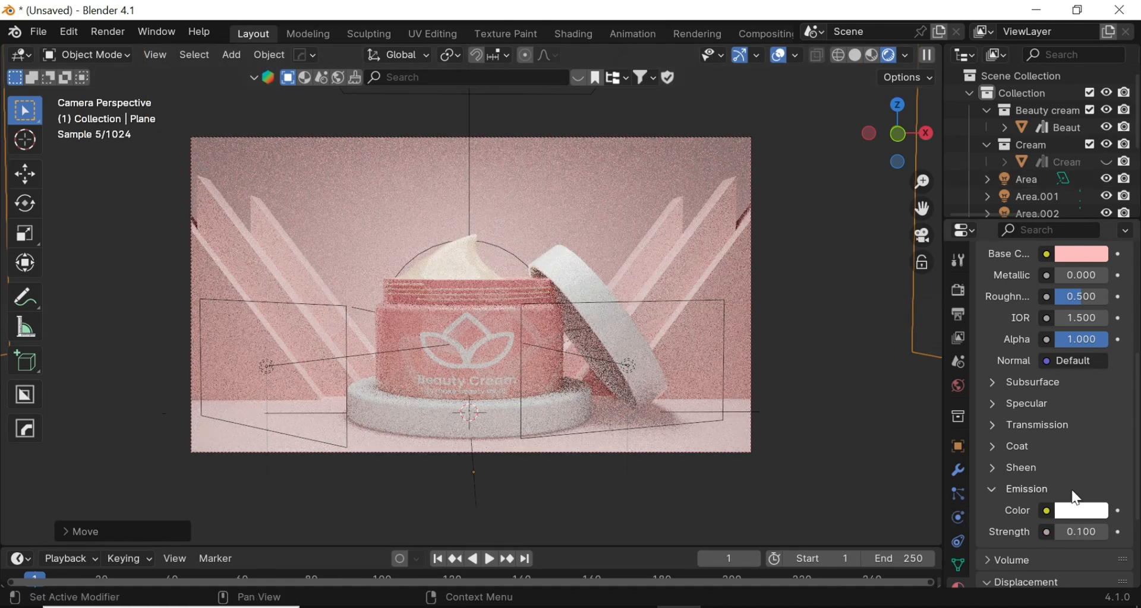
- Copy the hex code of the backdrop's pink base color into its emission color
{"action": "left_click", "coordinate": [1088, 256]}
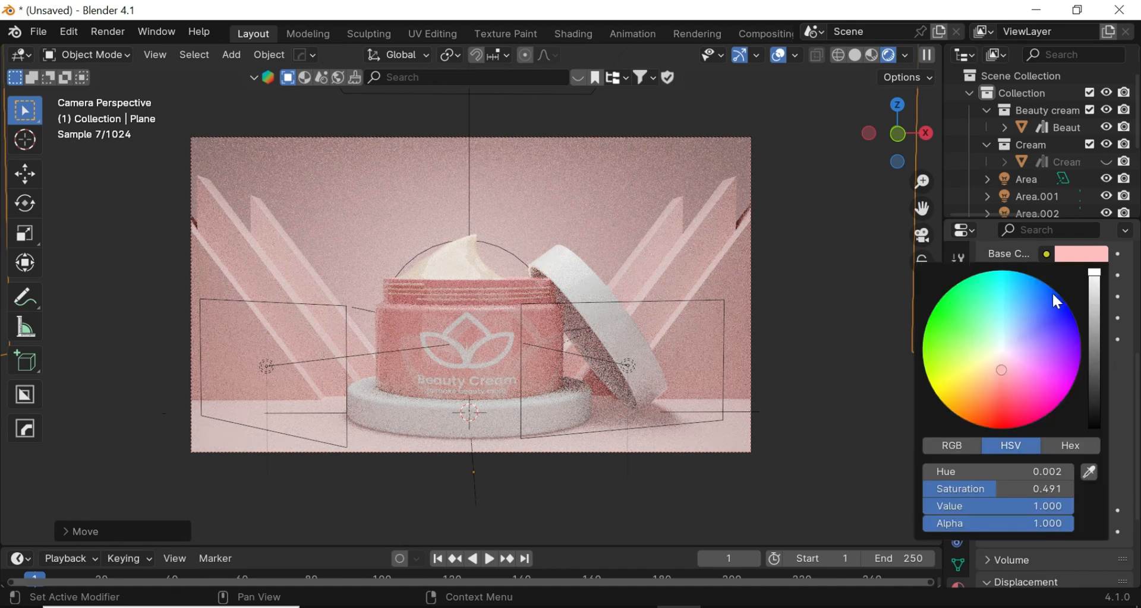
{"action": "left_click", "coordinate": [1060, 447]}
{"action": "left_click", "coordinate": [1015, 471]}
{"action": "key", "text": "ctrl+c"}
{"action": "key", "text": "Return"}
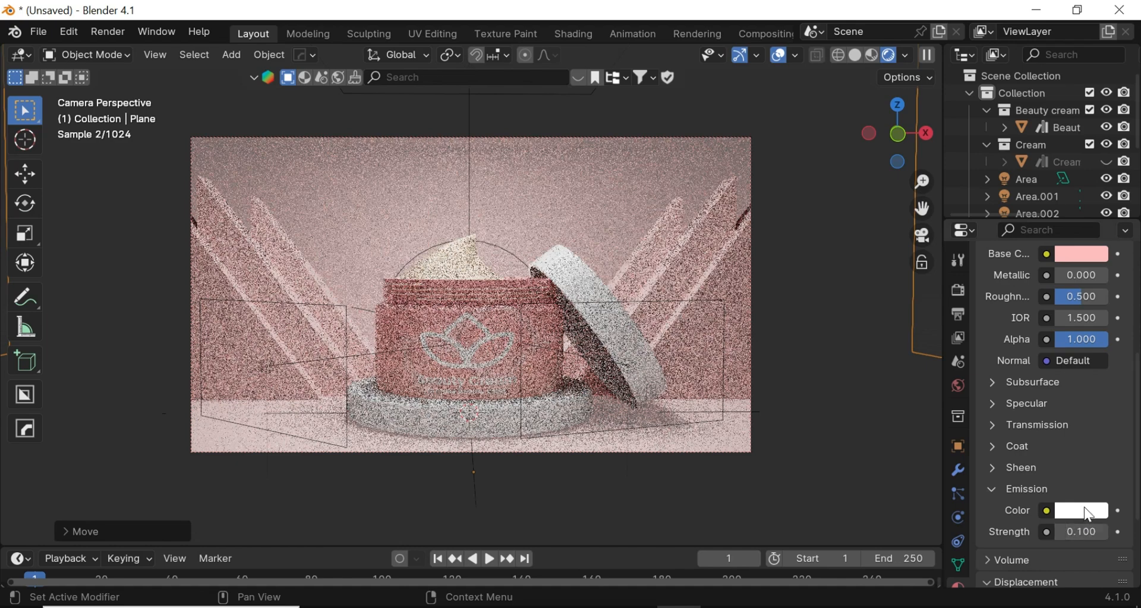
{"action": "left_click", "coordinate": [1081, 511]}
{"action": "left_click", "coordinate": [1042, 430]}
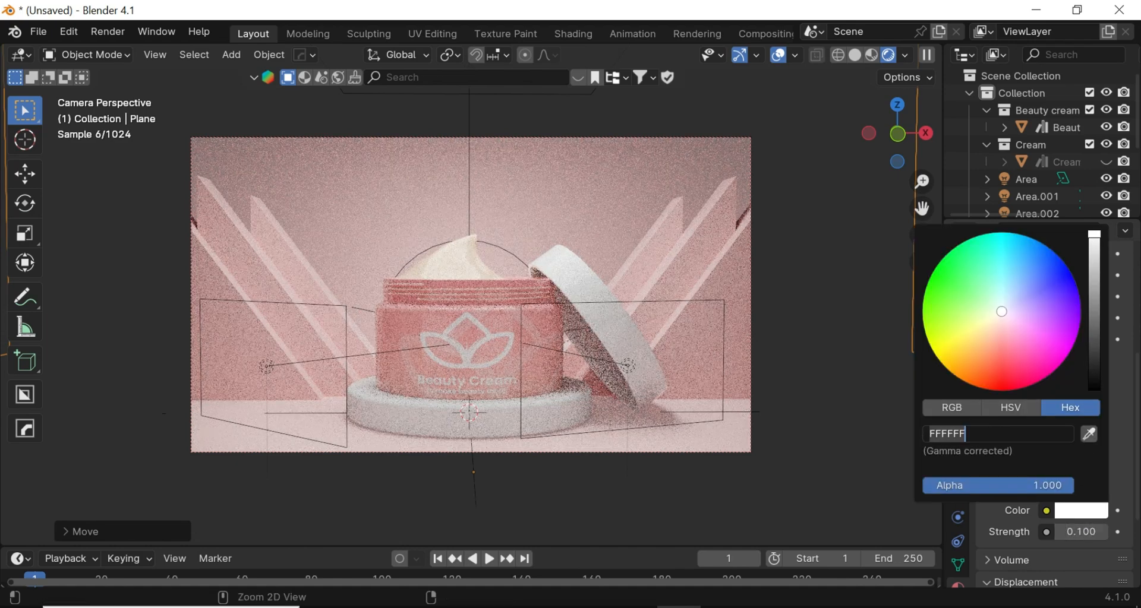
{"action": "key", "text": "ctrl+v"}
{"action": "key", "text": "Return"}
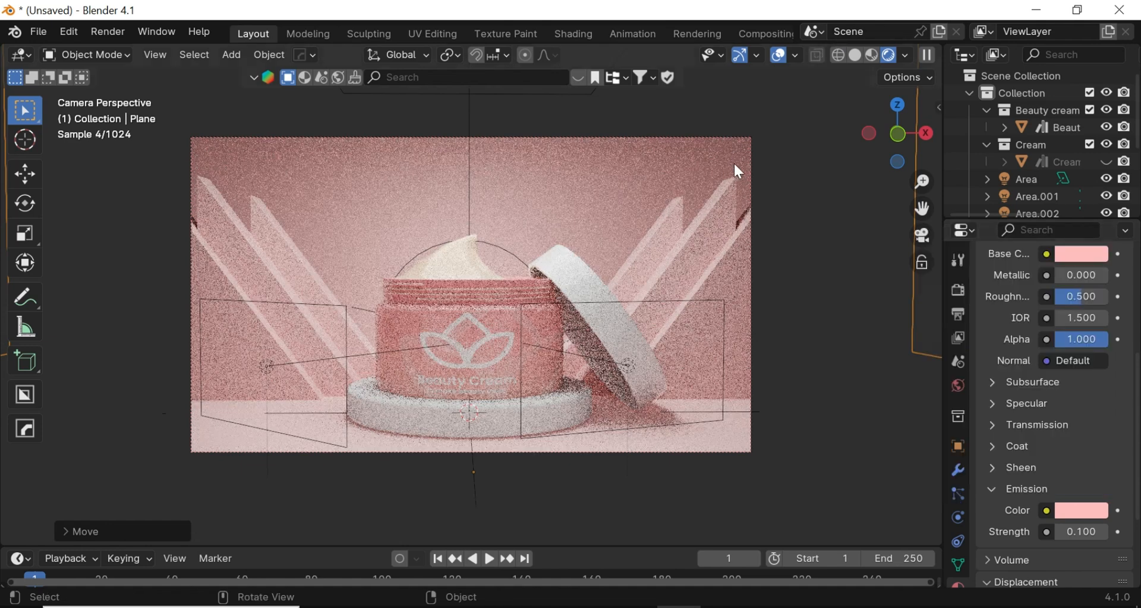
- Return to solid shading, enlarge the timeline area and turn it into an Asset Browser
{"action": "left_click", "coordinate": [852, 56]}
{"action": "scroll", "coordinate": [383, 372], "scroll_direction": "up", "scroll_amount": 1}
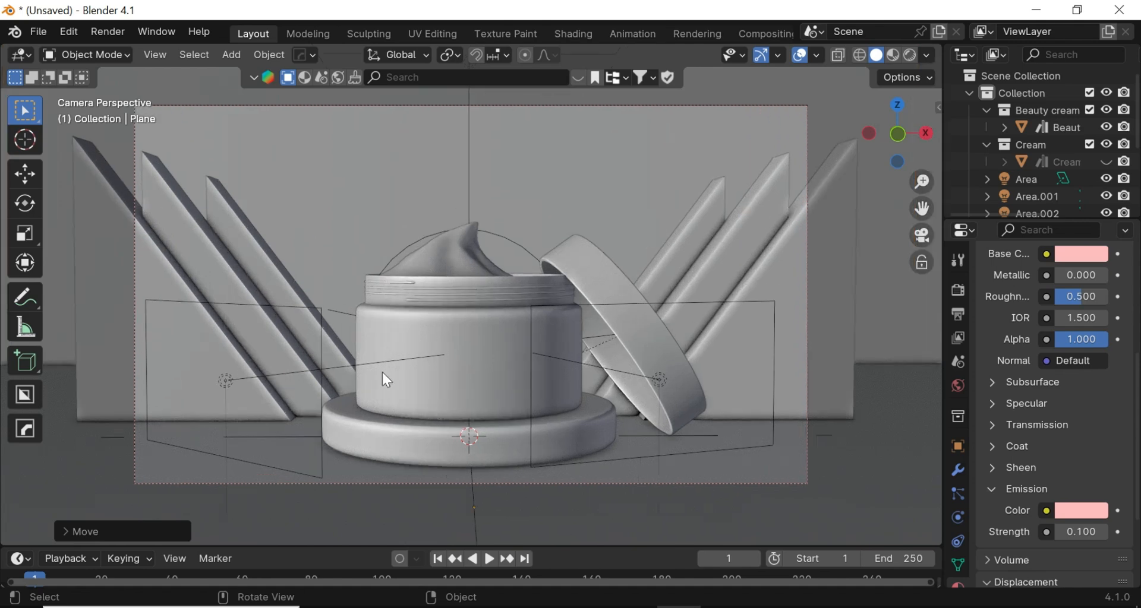
{"action": "left_click_drag", "start_coordinate": [339, 545], "coordinate": [340, 158]}
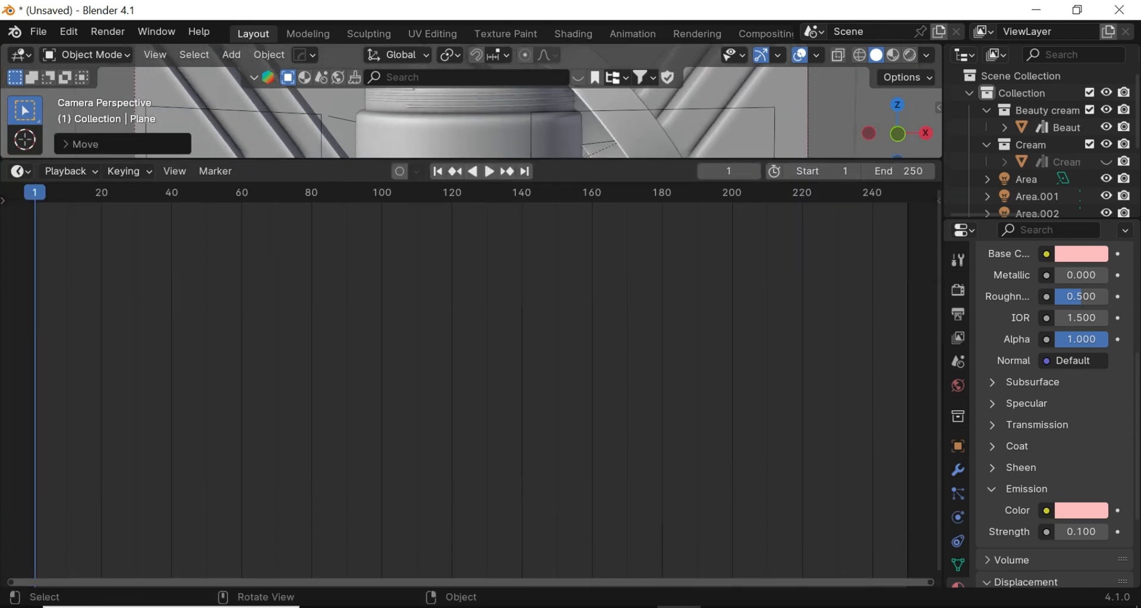
{"action": "left_click", "coordinate": [18, 171]}
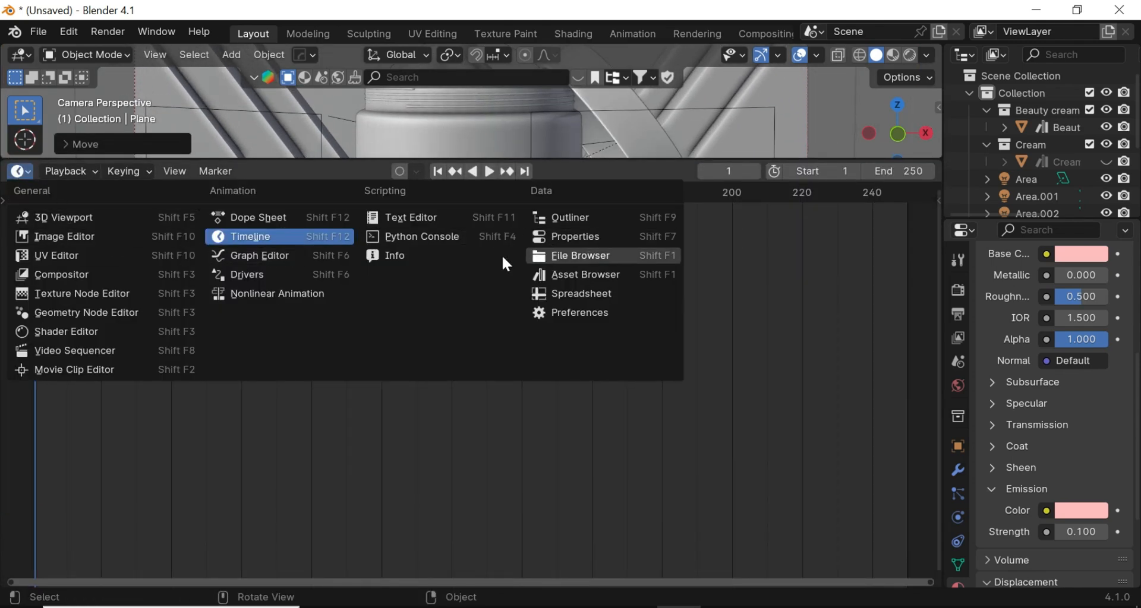
{"action": "left_click", "coordinate": [579, 274]}
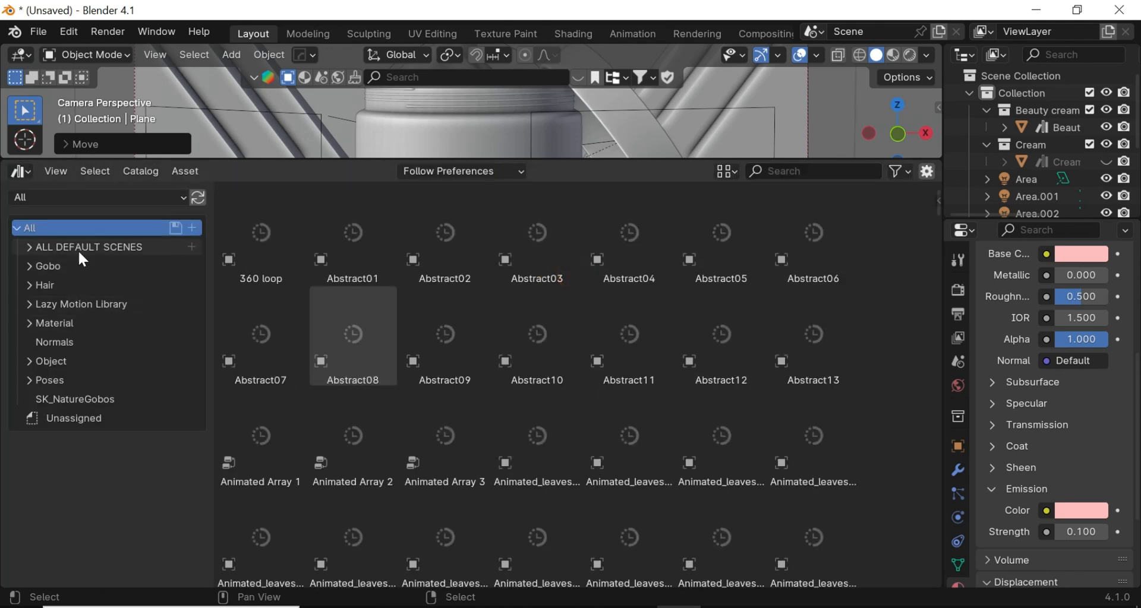
- Browse the assets in the Gobo catalog and shrink the Asset Browser to leave room for the 3D view
{"action": "left_click", "coordinate": [76, 304]}
{"action": "left_click", "coordinate": [62, 267]}
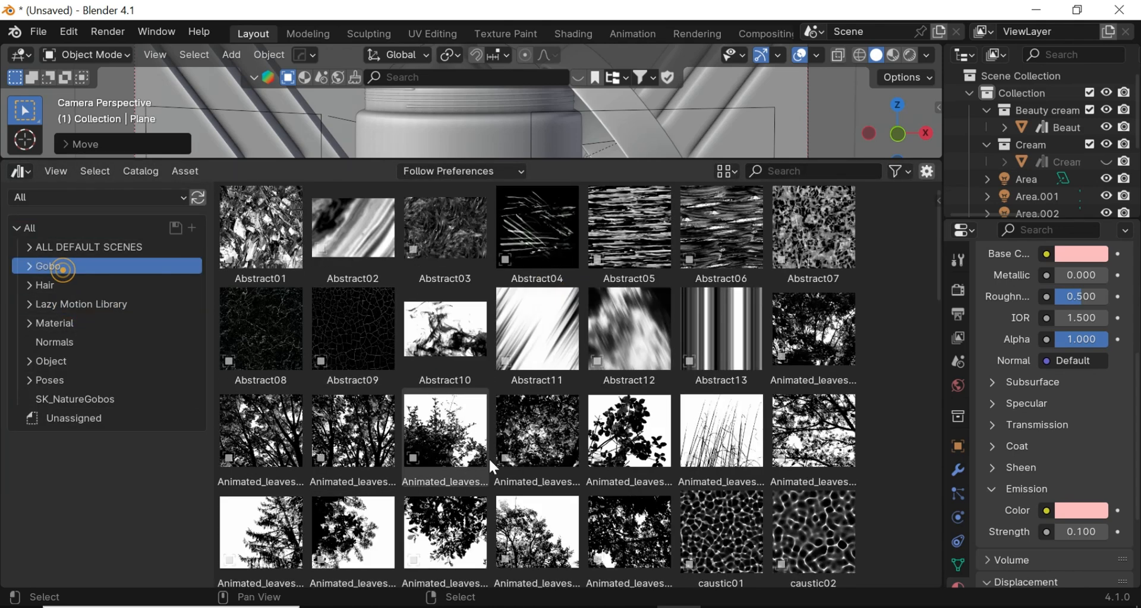
{"action": "scroll", "coordinate": [570, 423], "scroll_direction": "down", "scroll_amount": 3}
{"action": "scroll", "coordinate": [709, 408], "scroll_direction": "down", "scroll_amount": 5}
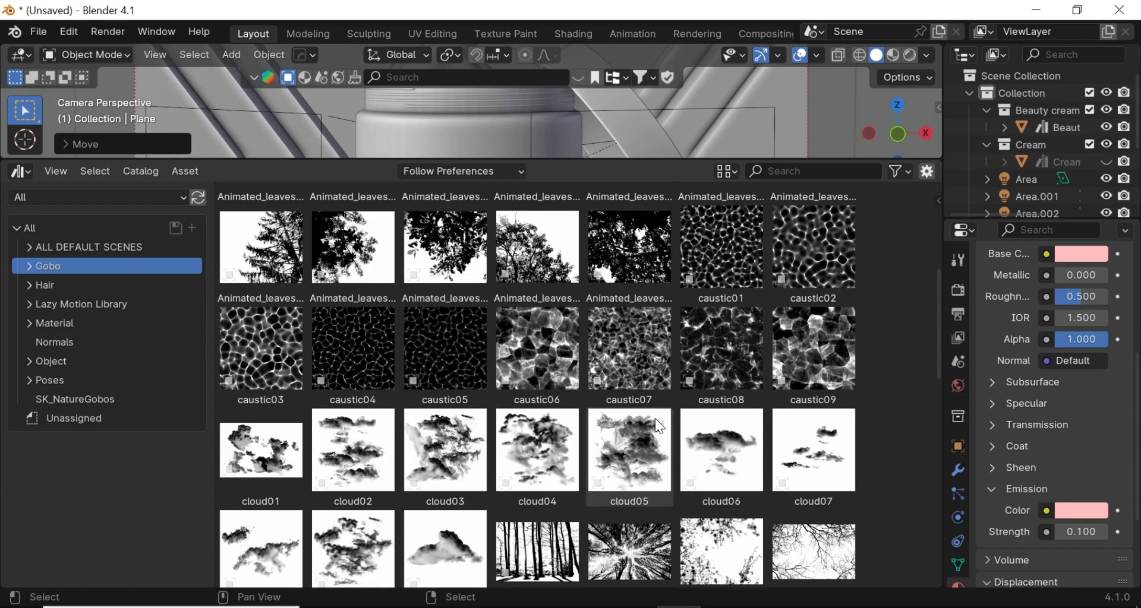
{"action": "scroll", "coordinate": [654, 418], "scroll_direction": "up", "scroll_amount": 7}
{"action": "scroll", "coordinate": [657, 429], "scroll_direction": "up", "scroll_amount": 1}
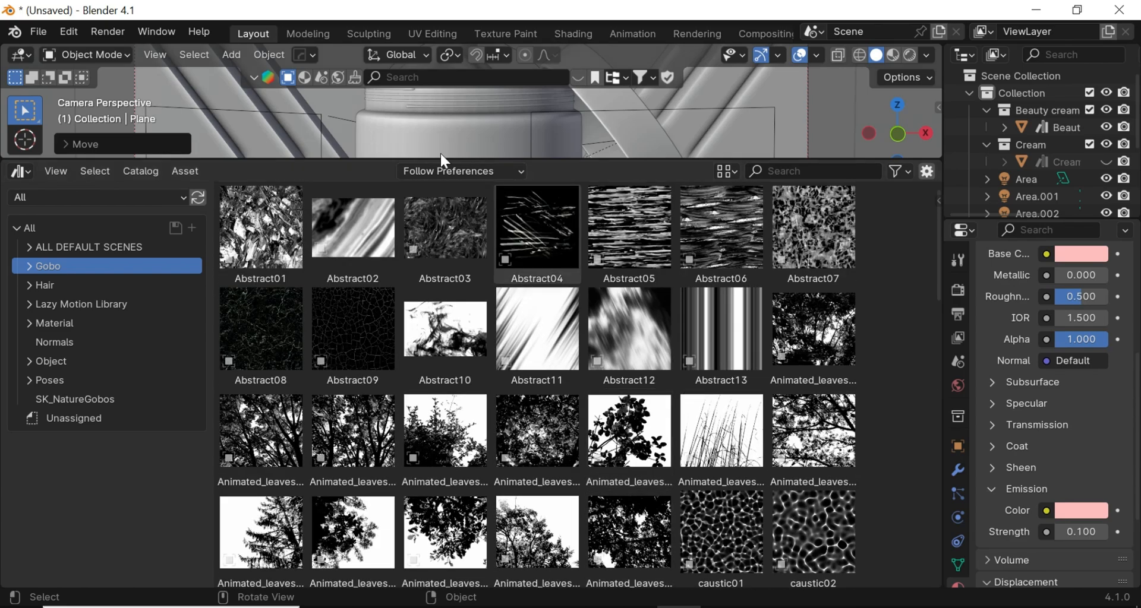
{"action": "left_click_drag", "start_coordinate": [515, 158], "coordinate": [509, 428]}
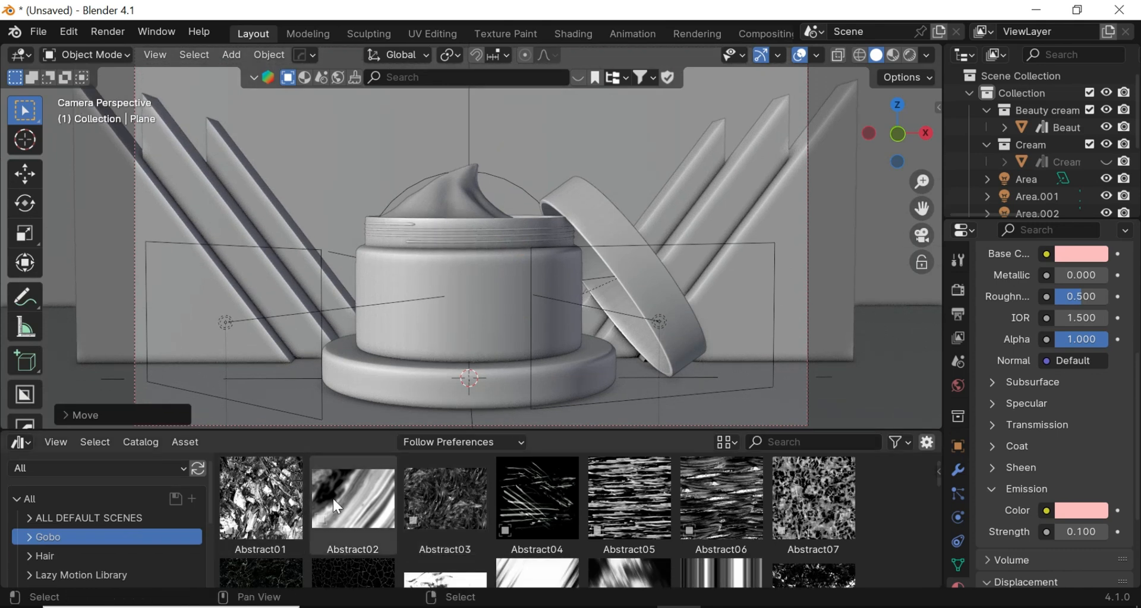
- Place the Abstract02 gobo light in the scene beside the podium and raise it along global Z
{"action": "left_click_drag", "start_coordinate": [354, 518], "coordinate": [737, 389]}
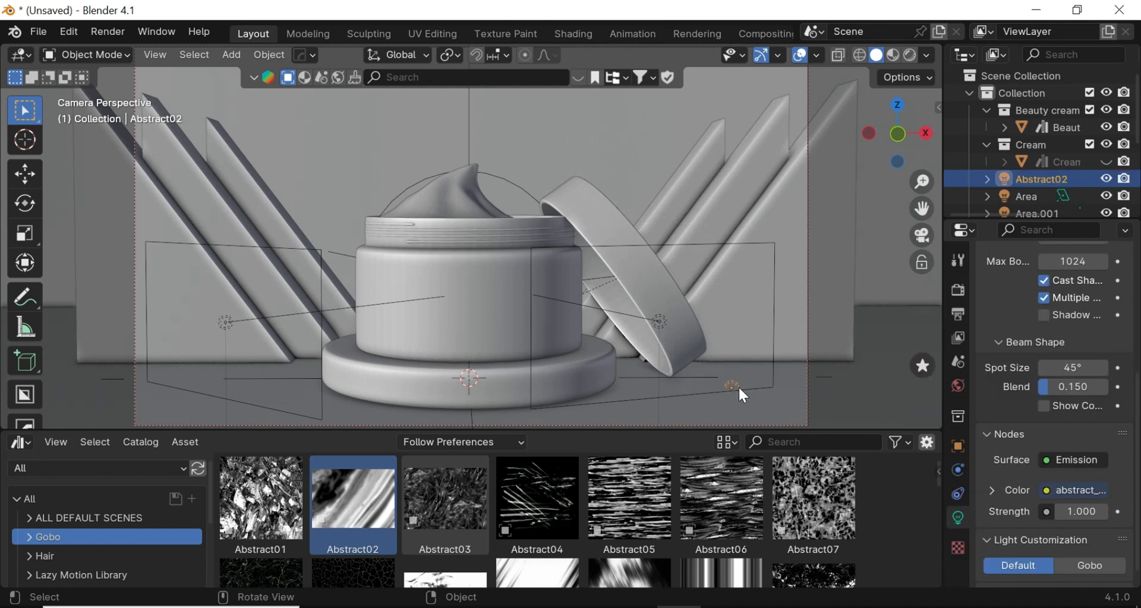
{"action": "scroll", "coordinate": [723, 402], "scroll_direction": "down", "scroll_amount": 4}
{"action": "key", "text": "g"}
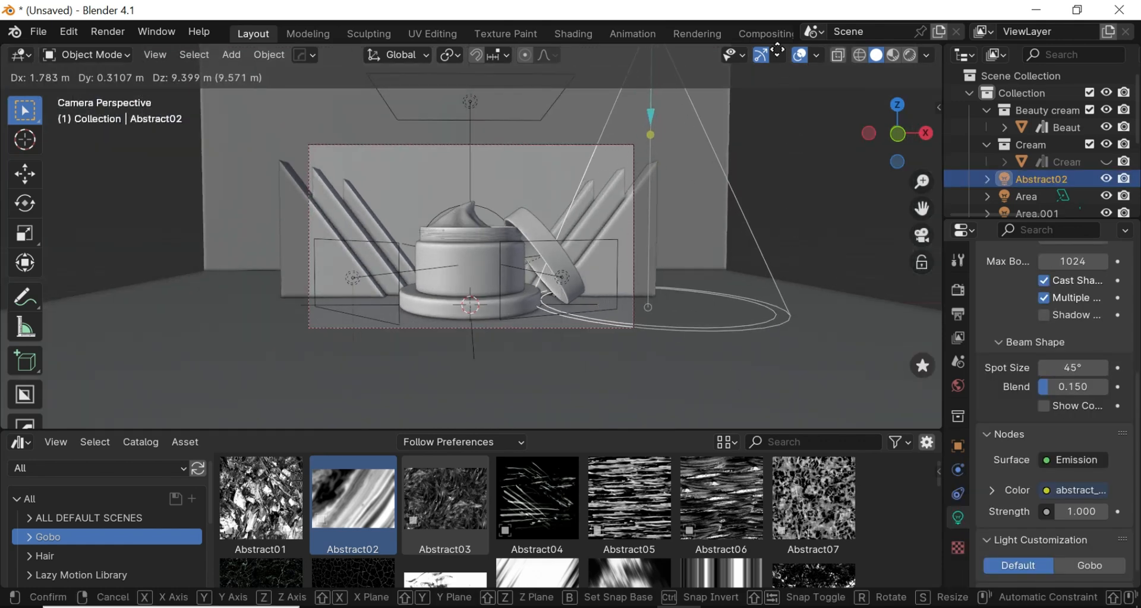
{"action": "key", "text": "z"}
{"action": "left_click", "coordinate": [784, 236]}
- Raise the Abstract02 light further along global Z until it hangs well above the top of the backdrop
{"action": "scroll", "coordinate": [838, 136], "scroll_direction": "down", "scroll_amount": 3}
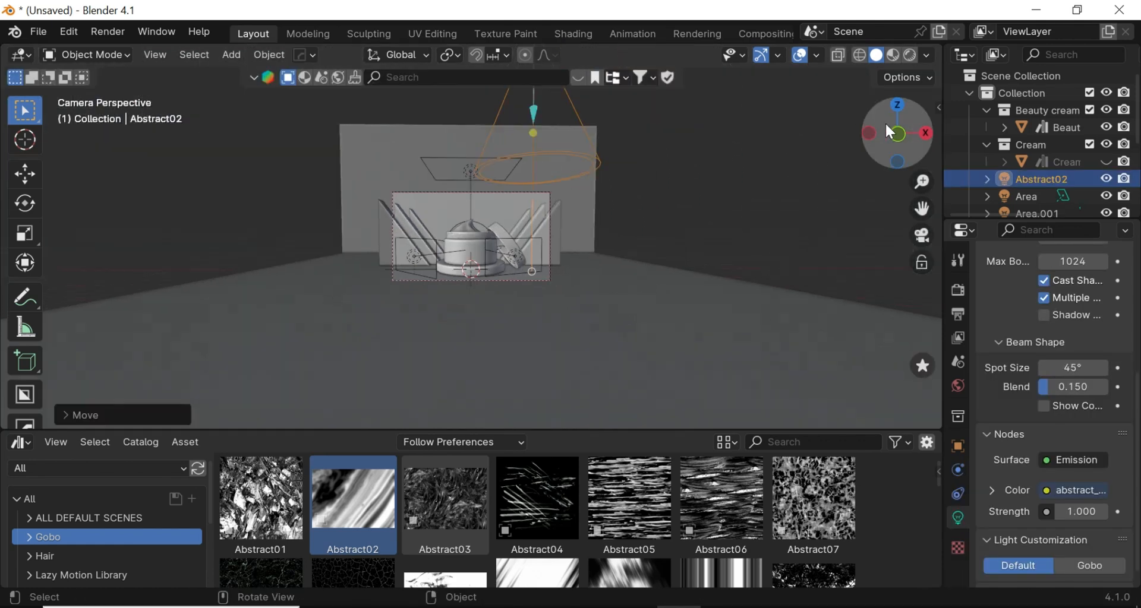
{"action": "left_click_drag", "start_coordinate": [885, 122], "coordinate": [882, 137]}
{"action": "scroll", "coordinate": [844, 136], "scroll_direction": "down", "scroll_amount": 5}
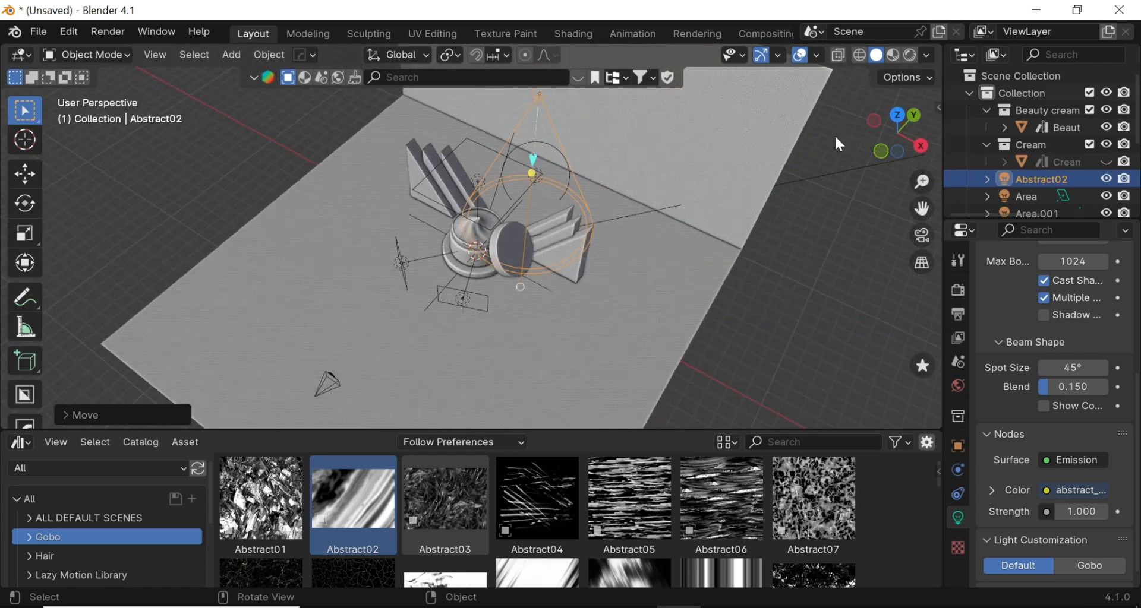
{"action": "scroll", "coordinate": [654, 211], "scroll_direction": "down", "scroll_amount": 4}
{"action": "middle_click_drag", "start_coordinate": [654, 212], "coordinate": [657, 214]}
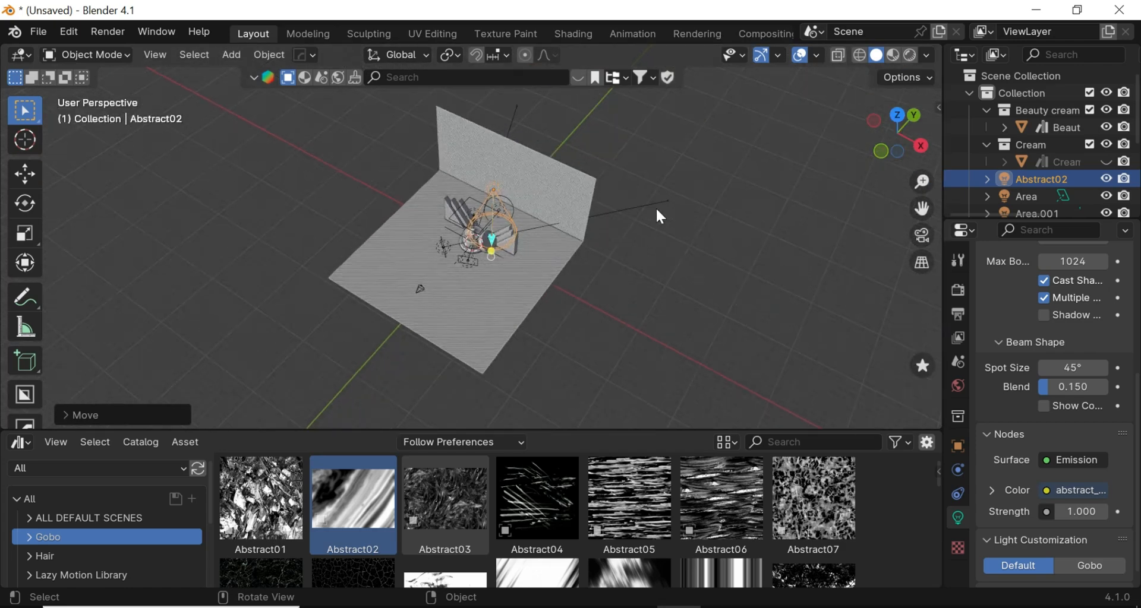
{"action": "key", "text": "g"}
{"action": "key", "text": "z"}
{"action": "left_click", "coordinate": [826, 154]}
- In front view, shift the Abstract02 light along global X past the backdrop's right edge and rotate it to aim at the jar
{"action": "left_click", "coordinate": [880, 153]}
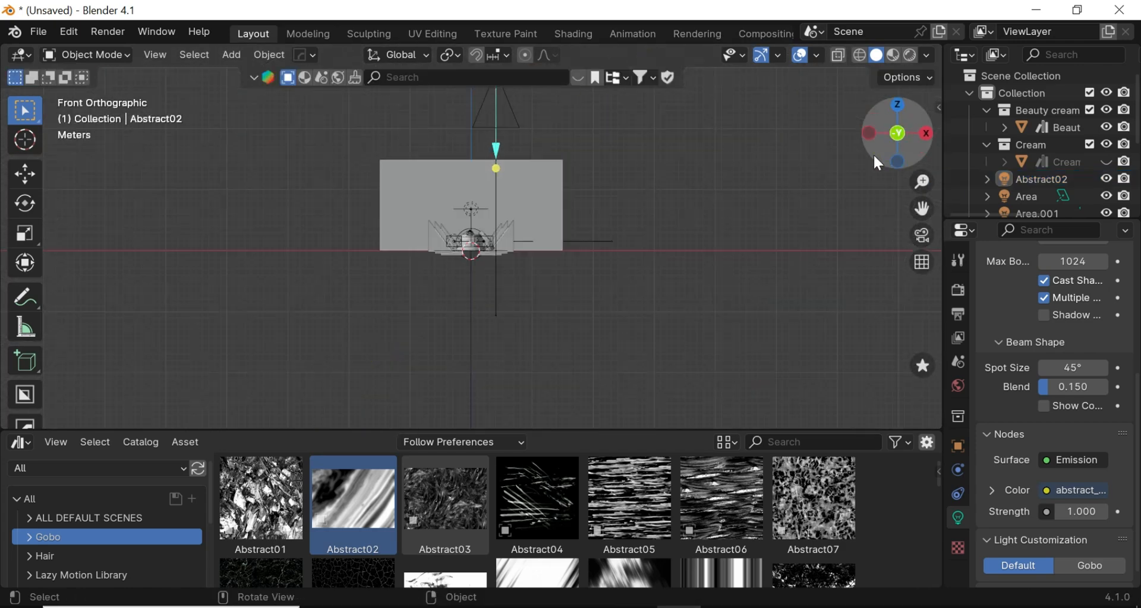
{"action": "scroll", "coordinate": [683, 204], "scroll_direction": "up", "scroll_amount": 1}
{"action": "scroll", "coordinate": [585, 209], "scroll_direction": "down", "scroll_amount": 3}
{"action": "left_click", "coordinate": [489, 128]}
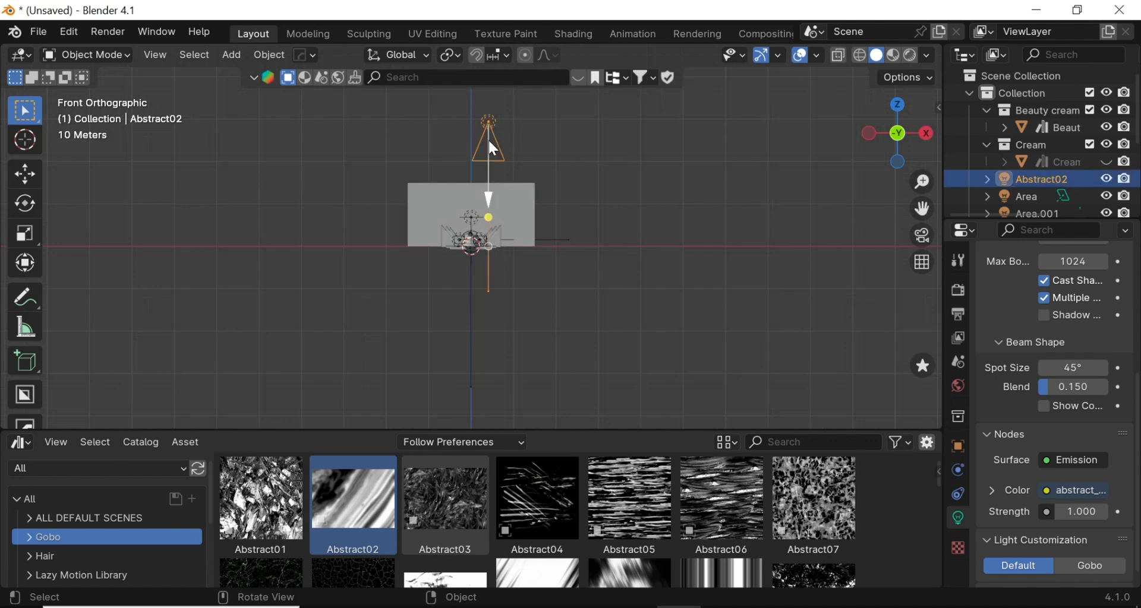
{"action": "key", "text": "g"}
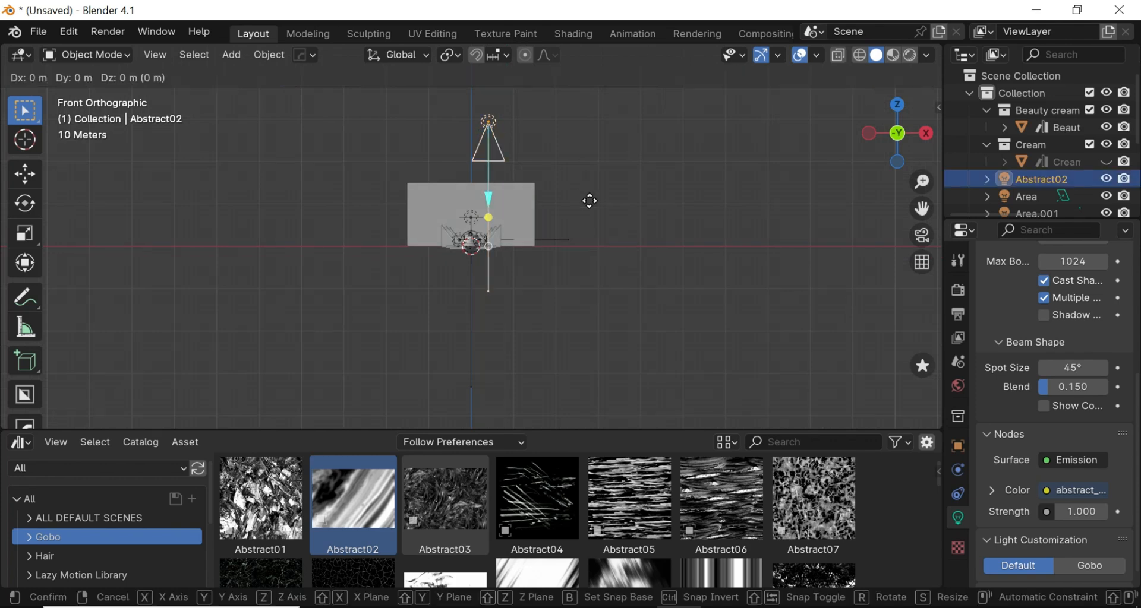
{"action": "key", "text": "x"}
{"action": "left_click", "coordinate": [636, 233]}
{"action": "key", "text": "r"}
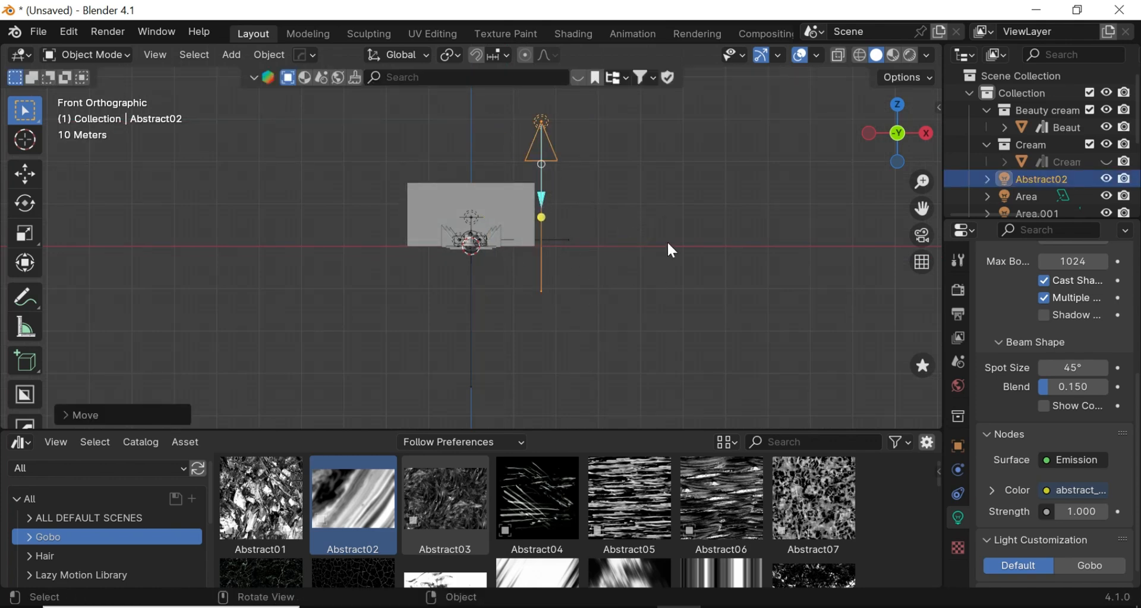
{"action": "left_click", "coordinate": [609, 347]}
- Set the Abstract02 light's emission strength to 3 and preview it through the camera in rendered shading
{"action": "scroll", "coordinate": [675, 184], "scroll_direction": "up", "scroll_amount": 2}
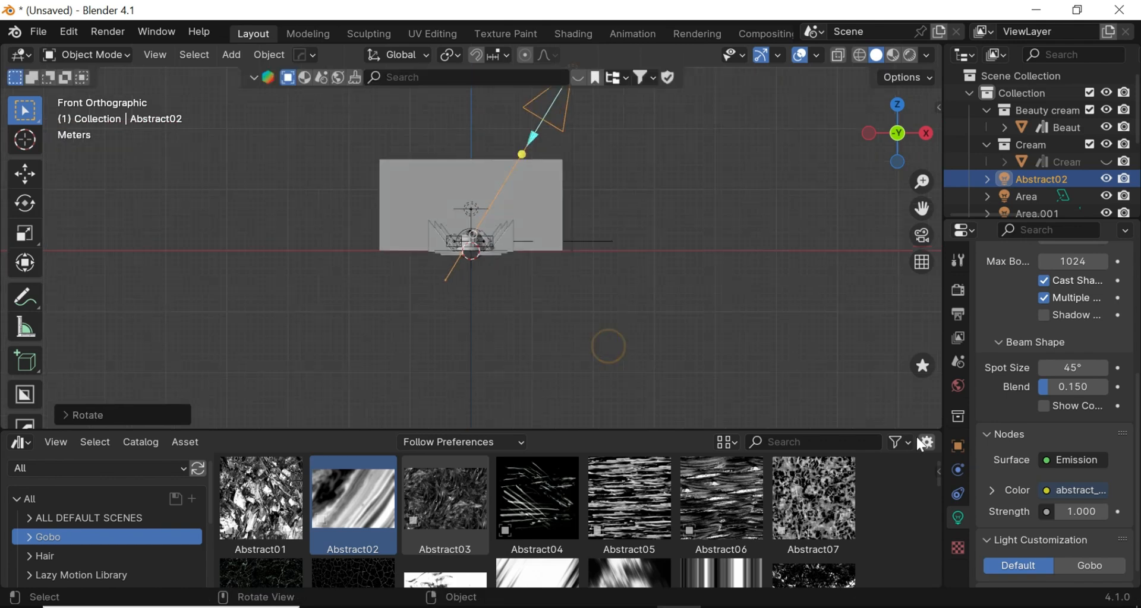
{"action": "scroll", "coordinate": [1000, 468], "scroll_direction": "up", "scroll_amount": 3}
{"action": "scroll", "coordinate": [1023, 482], "scroll_direction": "down", "scroll_amount": 4}
{"action": "left_click", "coordinate": [1087, 494]}
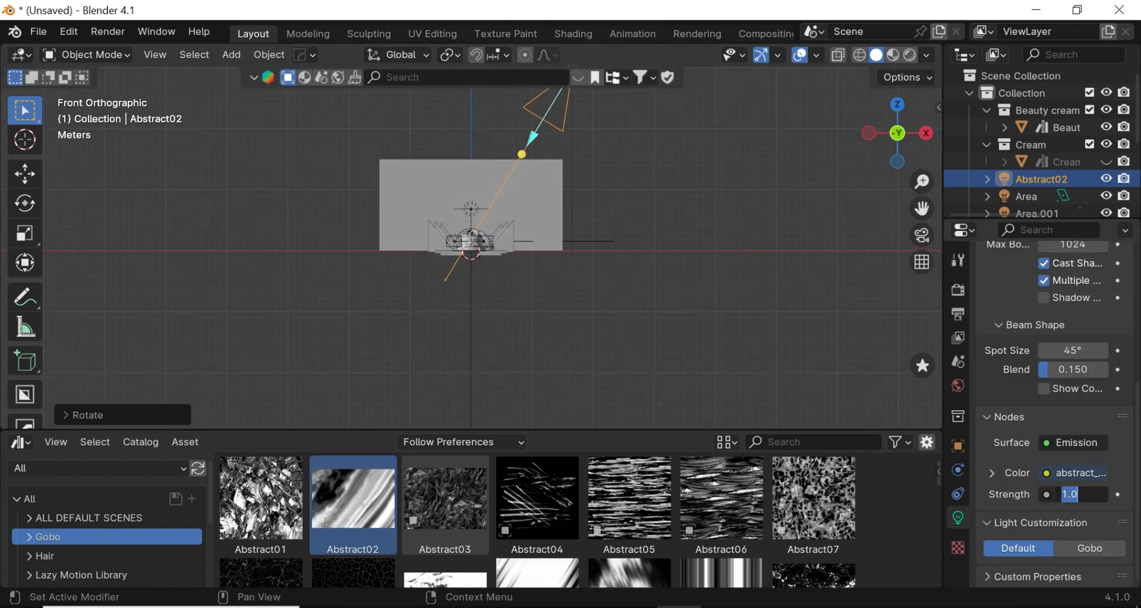
{"action": "type", "text": "3"}
{"action": "key", "text": "Return"}
{"action": "key", "text": "KP_0"}
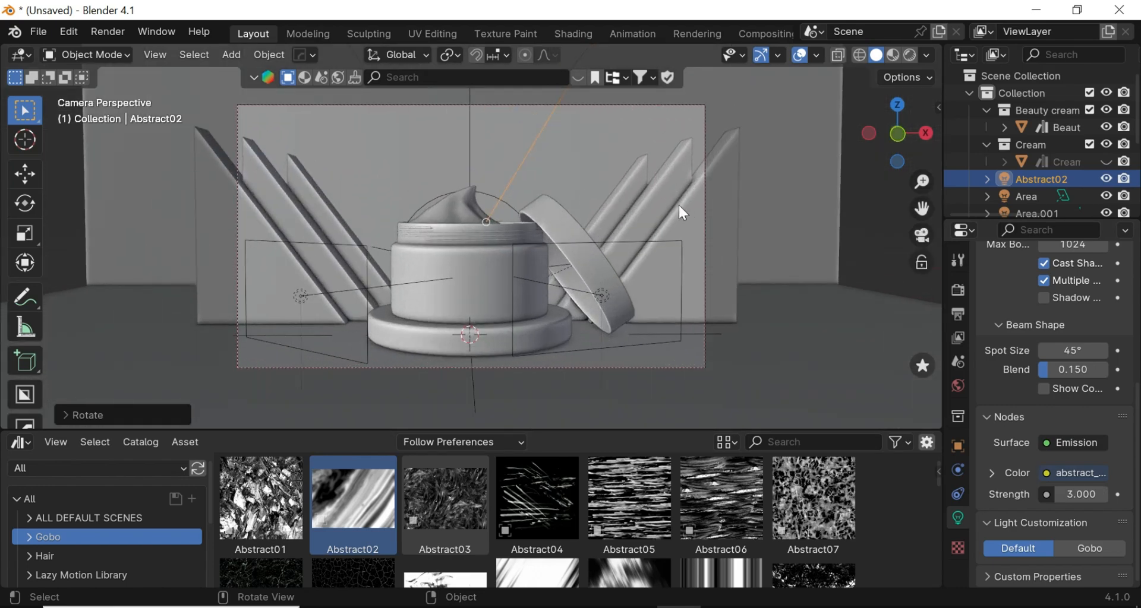
{"action": "key", "text": "z"}
{"action": "left_click", "coordinate": [609, 81]}
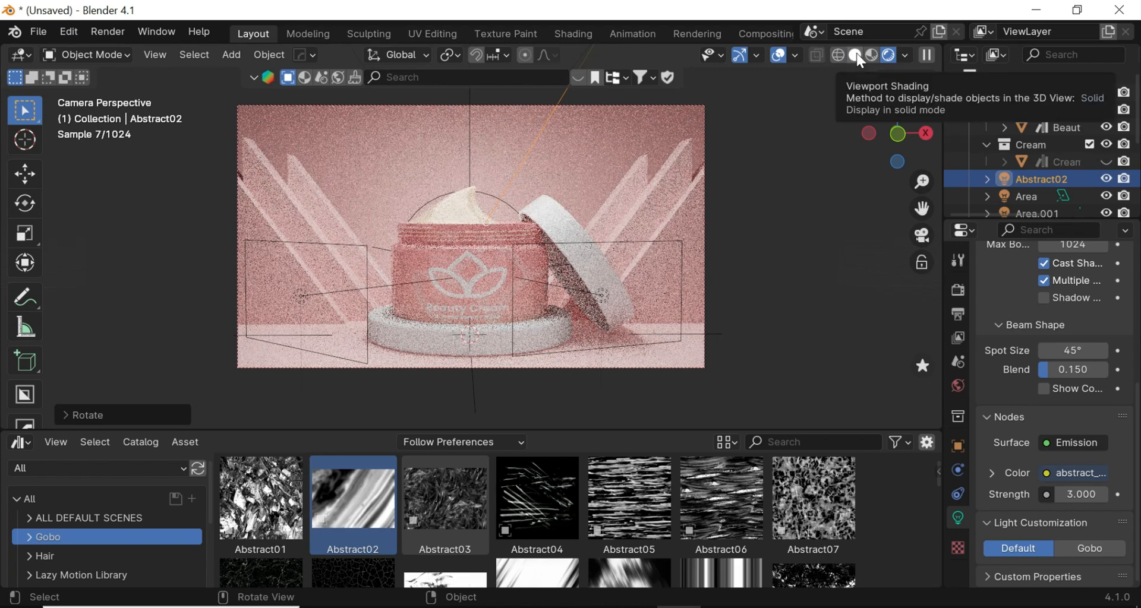
- In solid shading, move the Abstract02 light down toward the backdrop's upper edge and shift it along global X
{"action": "left_click", "coordinate": [854, 56]}
{"action": "middle_click_drag", "start_coordinate": [869, 112], "coordinate": [876, 127]}
{"action": "scroll", "coordinate": [876, 127], "scroll_direction": "down", "scroll_amount": 7}
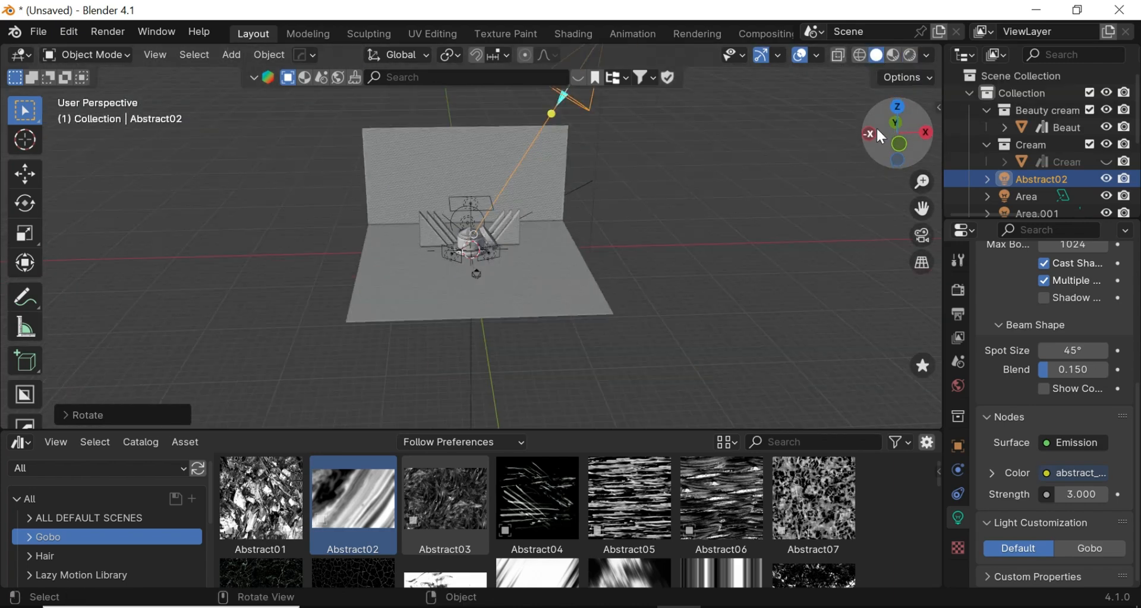
{"action": "scroll", "coordinate": [742, 160], "scroll_direction": "down", "scroll_amount": 3}
{"action": "key", "text": "g"}
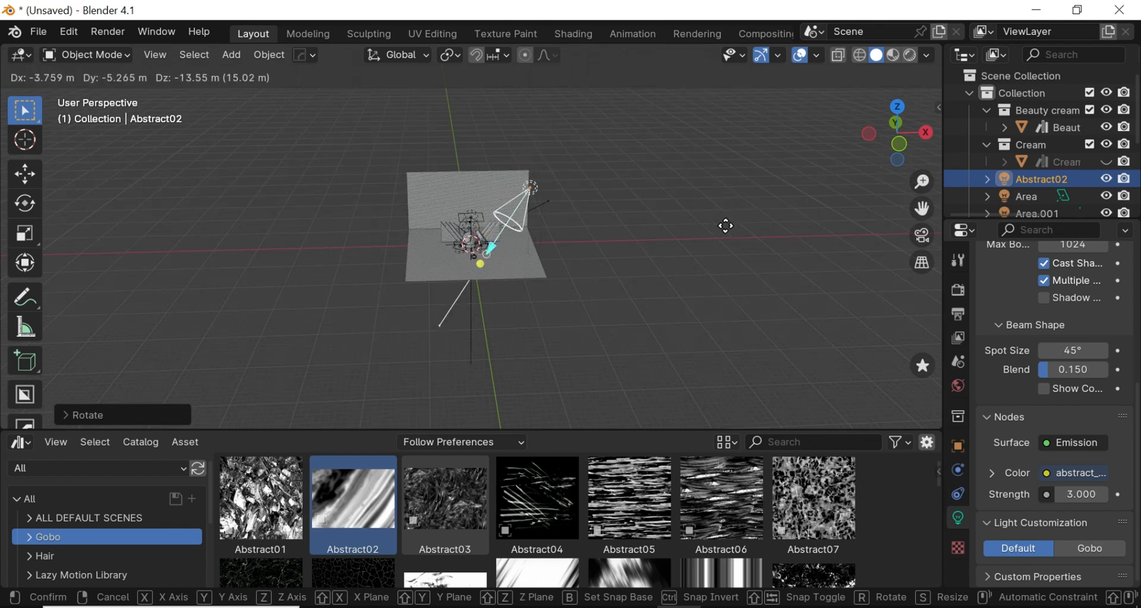
{"action": "left_click", "coordinate": [697, 236]}
{"action": "key", "text": "g"}
{"action": "key", "text": "x"}
{"action": "left_click", "coordinate": [696, 261]}
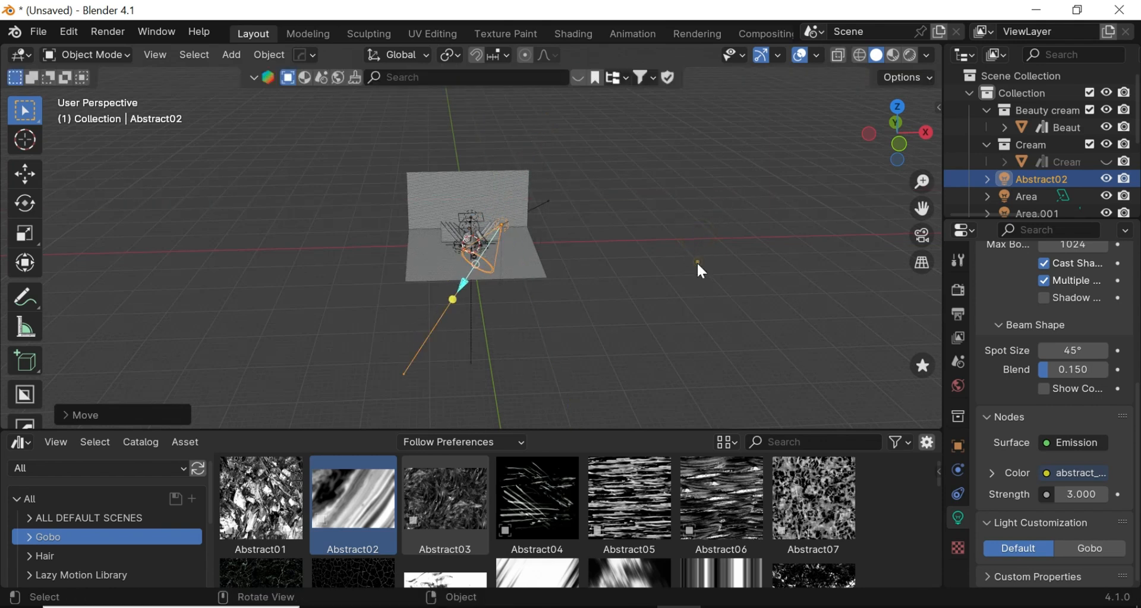
- Rotate the Abstract02 light about global X to aim it back toward the backdrop
{"action": "scroll", "coordinate": [468, 235], "scroll_direction": "up", "scroll_amount": 4}
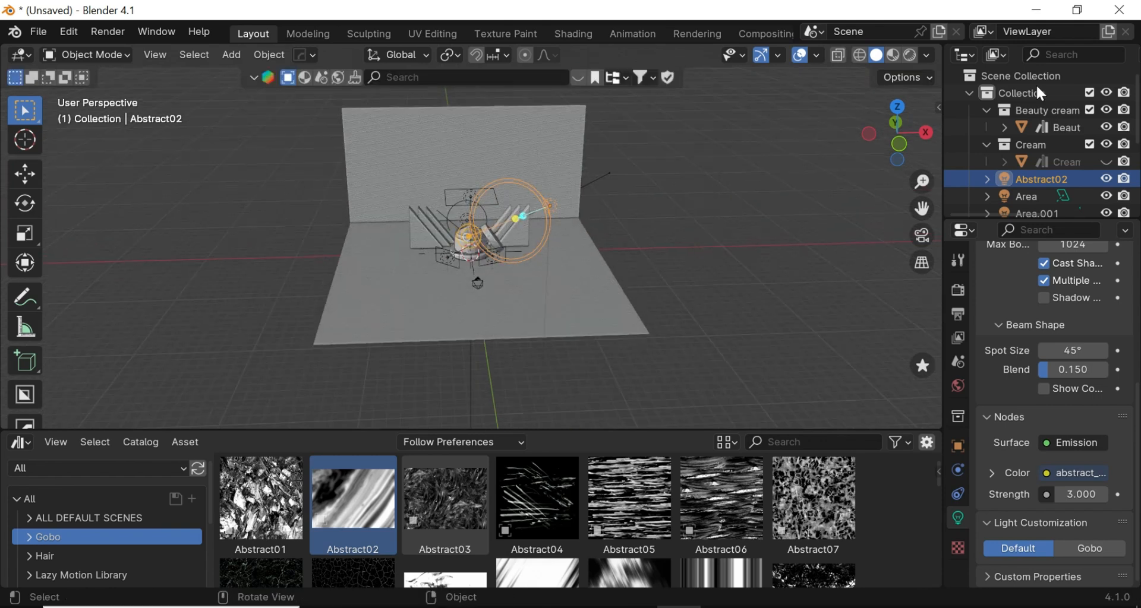
{"action": "left_click_drag", "start_coordinate": [906, 122], "coordinate": [768, 219]}
{"action": "key", "text": "r"}
{"action": "key", "text": "x"}
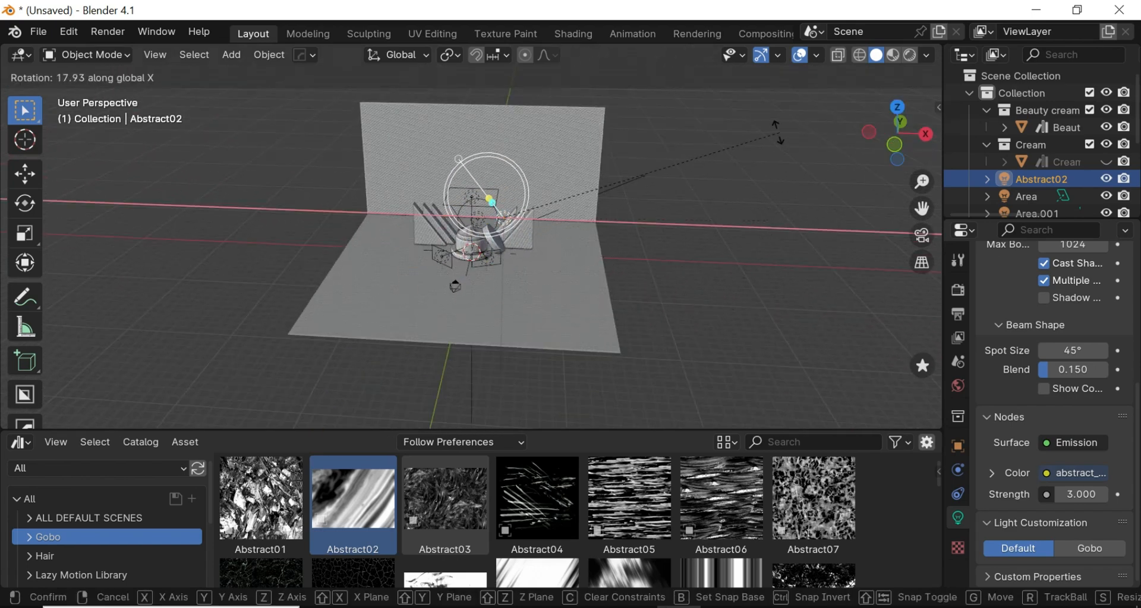
{"action": "left_click", "coordinate": [493, 187]}
- Lower the Abstract02 light along global Z so its beam passes just above the jar
{"action": "scroll", "coordinate": [490, 183], "scroll_direction": "up", "scroll_amount": 5}
{"action": "left_click_drag", "start_coordinate": [885, 138], "coordinate": [944, 142]}
{"action": "mouse_move", "coordinate": [1068, 350]}
{"action": "left_mouse_down"}
{"action": "mouse_move", "coordinate": [1077, 351]}
{"action": "mouse_move", "coordinate": [1068, 351]}
{"action": "left_mouse_up"}
{"action": "scroll", "coordinate": [690, 243], "scroll_direction": "down", "scroll_amount": 3}
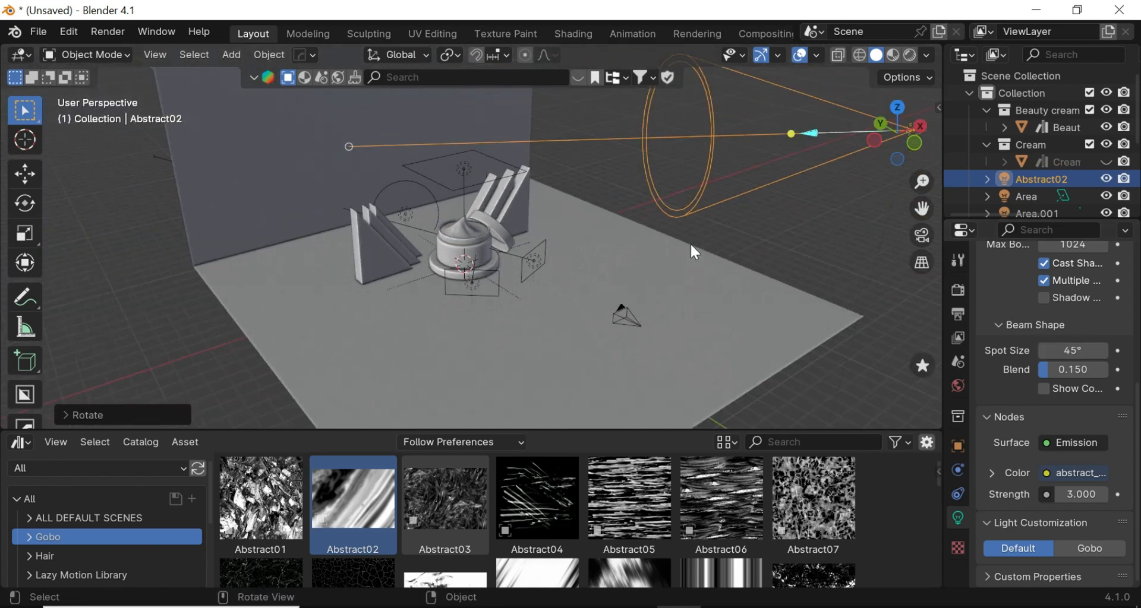
{"action": "key", "text": "g"}
{"action": "key", "text": "z"}
{"action": "left_click", "coordinate": [768, 311]}
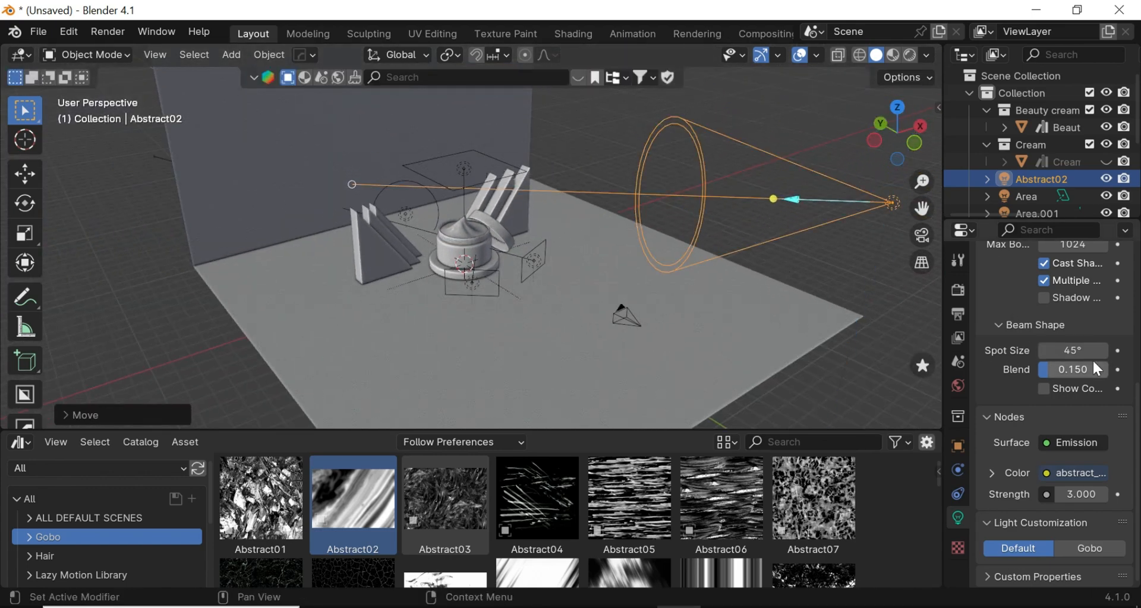
- Set the Abstract02 light's spot size to 78.7°, then try a different blend and undo that blend change
{"action": "left_click_drag", "start_coordinate": [1064, 350], "coordinate": [1123, 350]}
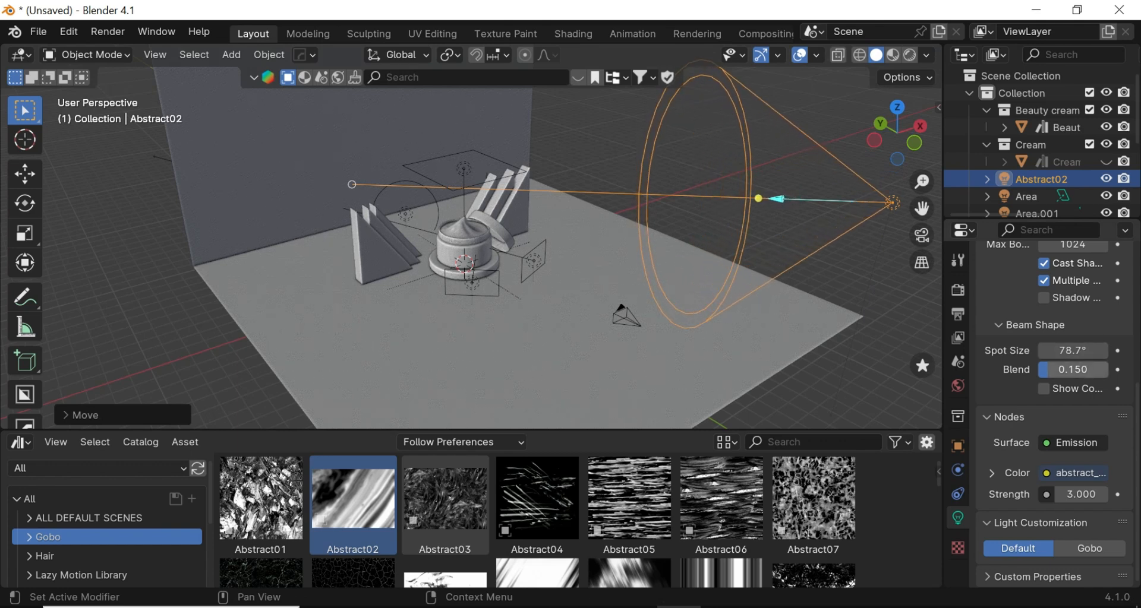
{"action": "left_click_drag", "start_coordinate": [1064, 370], "coordinate": [1120, 370]}
{"action": "key", "text": "ctrl+z"}
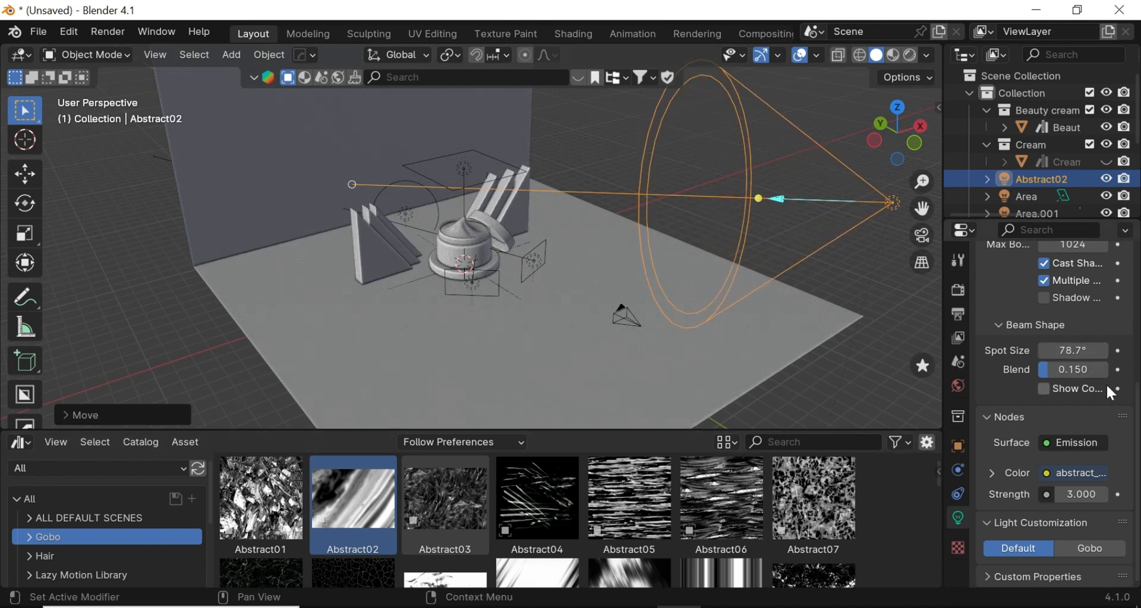
- In rendered shading, move the Abstract02 light closer to the jar and frame the result through the camera
{"action": "left_click", "coordinate": [905, 56]}
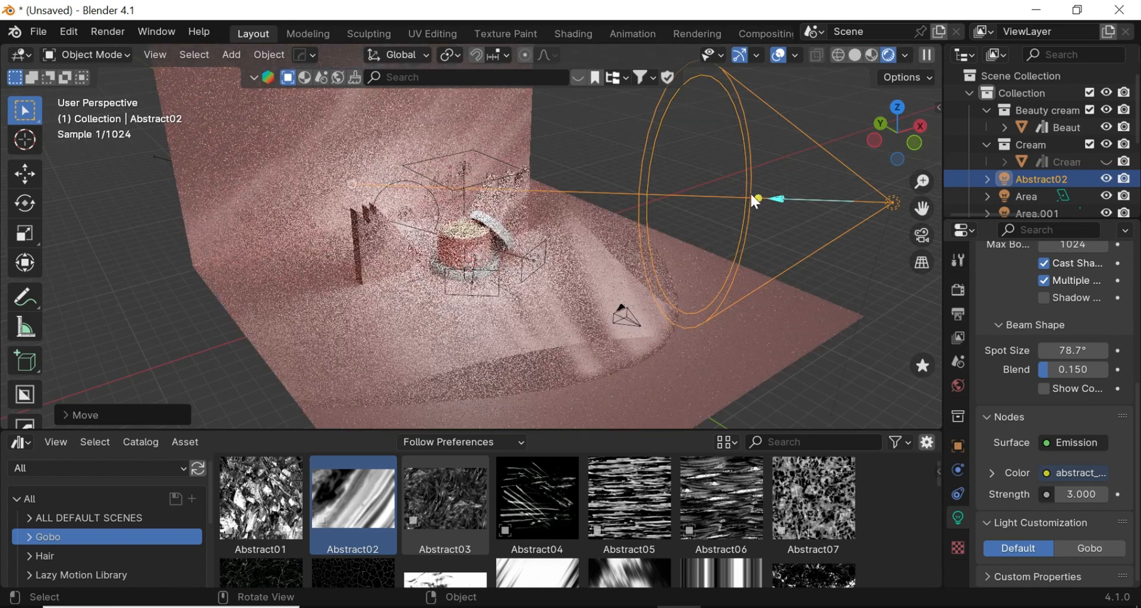
{"action": "key", "text": "g"}
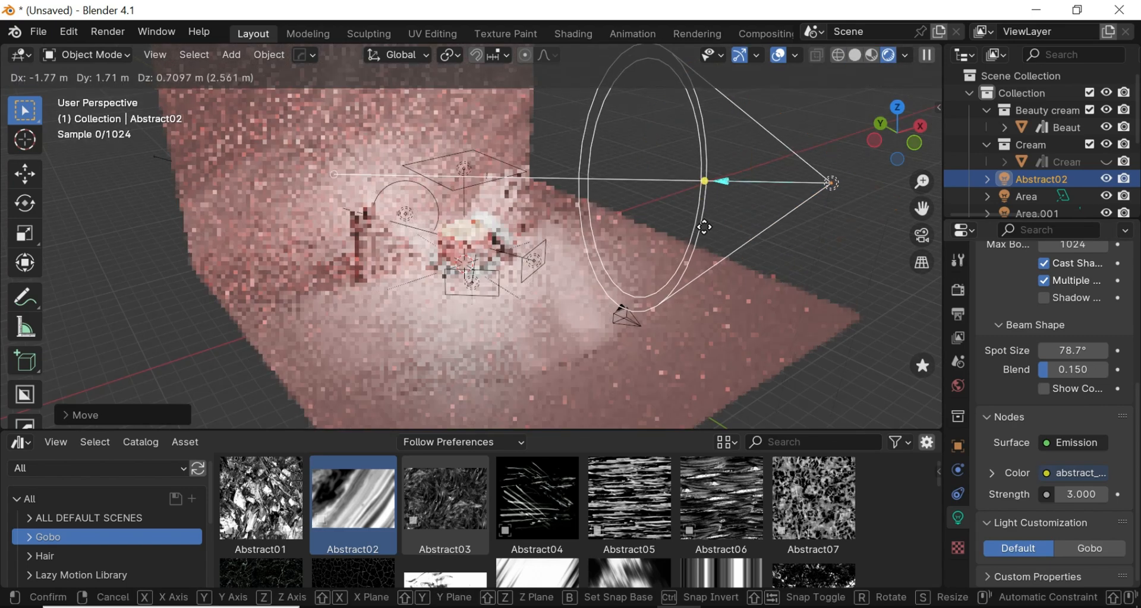
{"action": "left_click", "coordinate": [601, 225]}
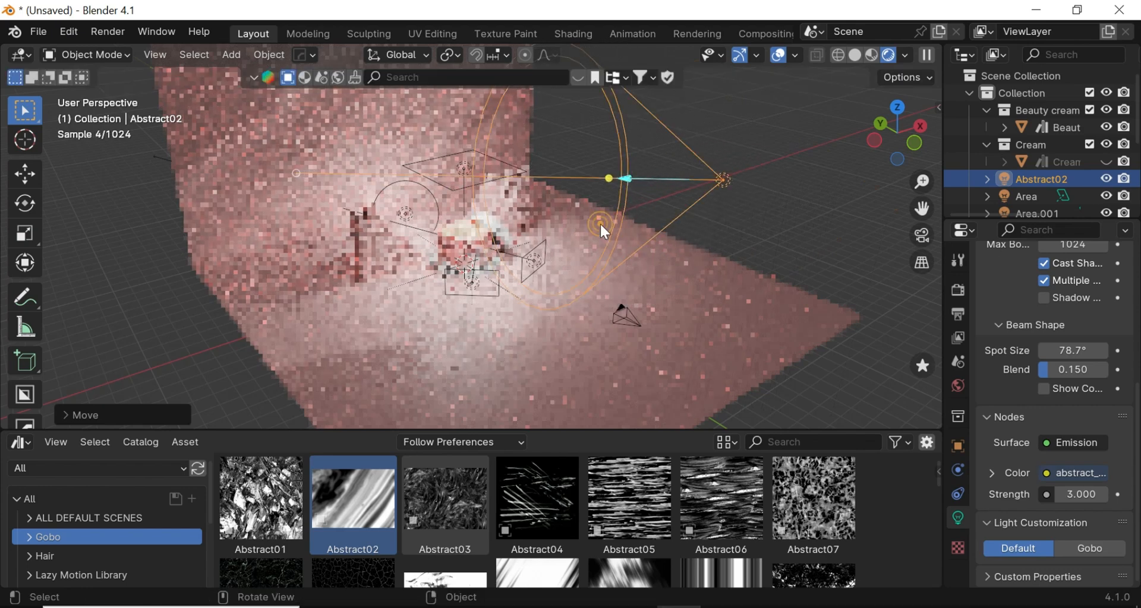
{"action": "key", "text": "KP_0"}
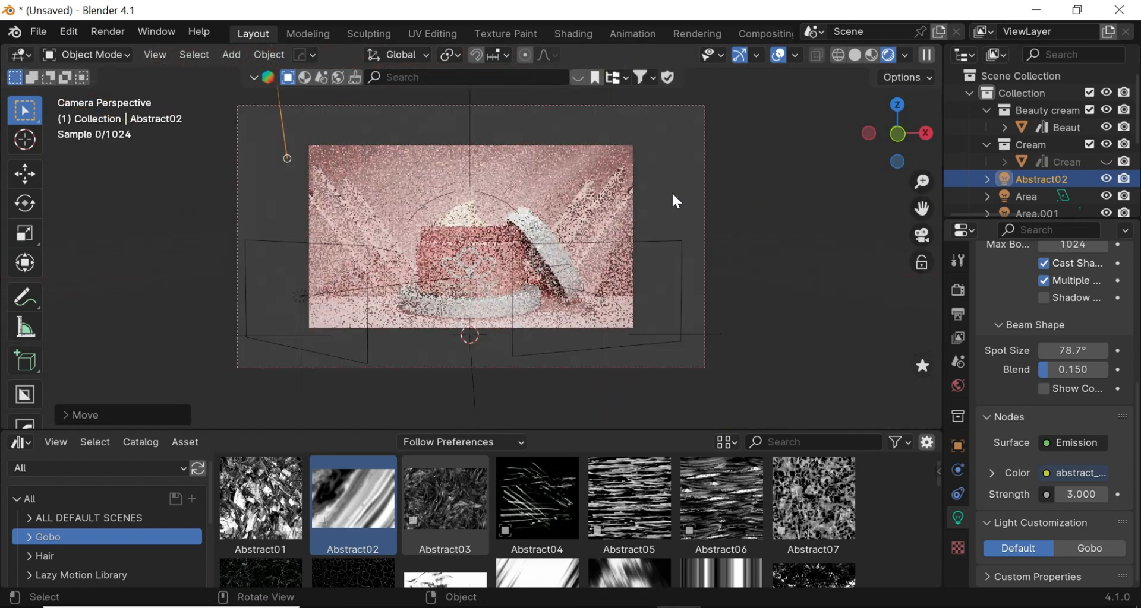
{"action": "key", "text": "Home"}
- Change the Abstract02 light's colour from pure white to a slightly darker off-white
{"action": "mouse_move", "coordinate": [1088, 498]}
{"action": "left_mouse_down"}
{"action": "mouse_move", "coordinate": [1106, 494]}
{"action": "mouse_move", "coordinate": [1080, 494]}
{"action": "left_mouse_up"}
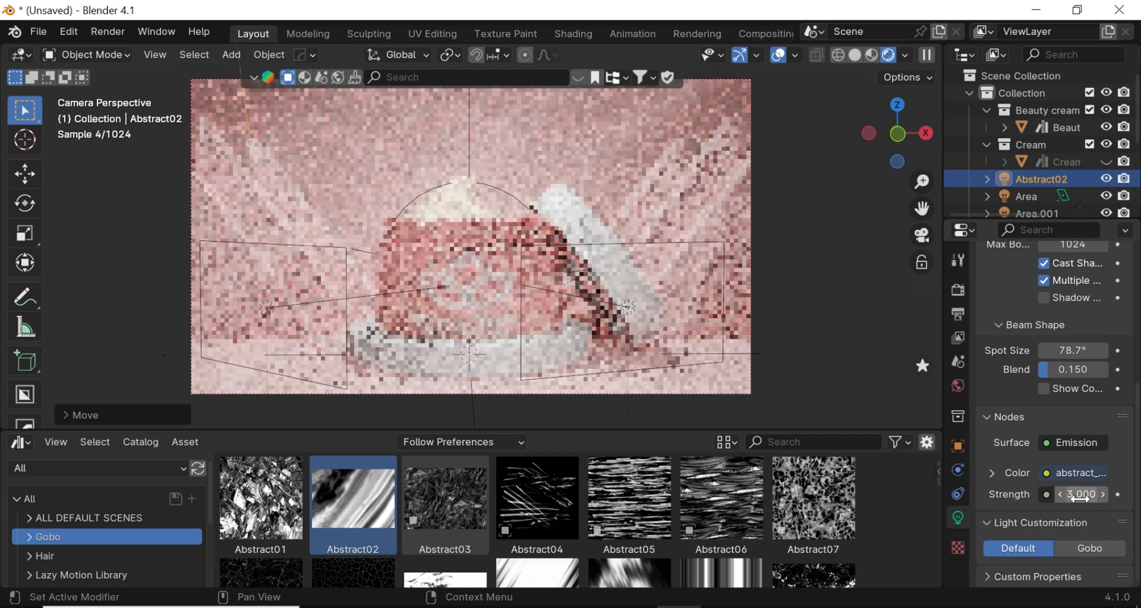
{"action": "scroll", "coordinate": [1084, 408], "scroll_direction": "up", "scroll_amount": 8}
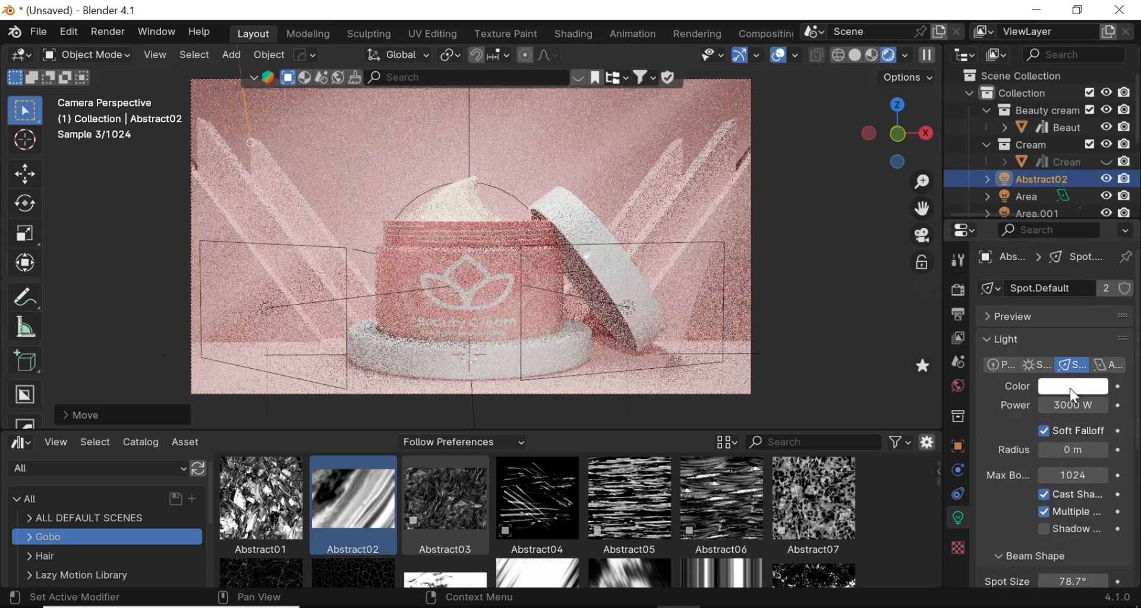
{"action": "left_click", "coordinate": [1072, 387]}
{"action": "left_click", "coordinate": [1095, 136]}
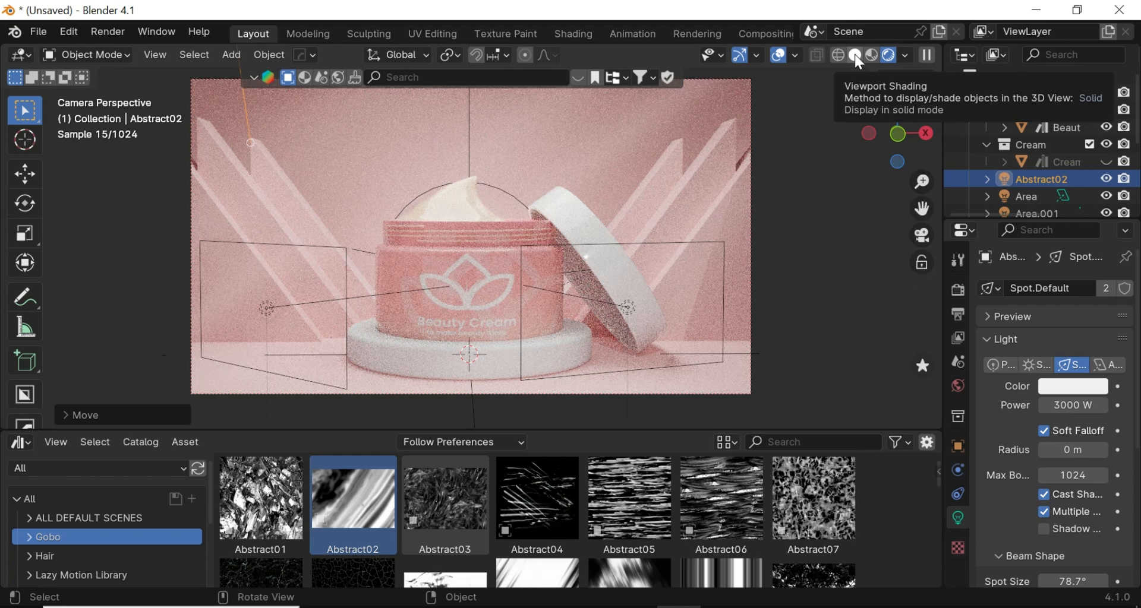
- Return the viewport to solid shading and set the Cycles render max samples to 10
{"action": "left_click", "coordinate": [855, 55]}
{"action": "scroll", "coordinate": [691, 224], "scroll_direction": "up", "scroll_amount": 1}
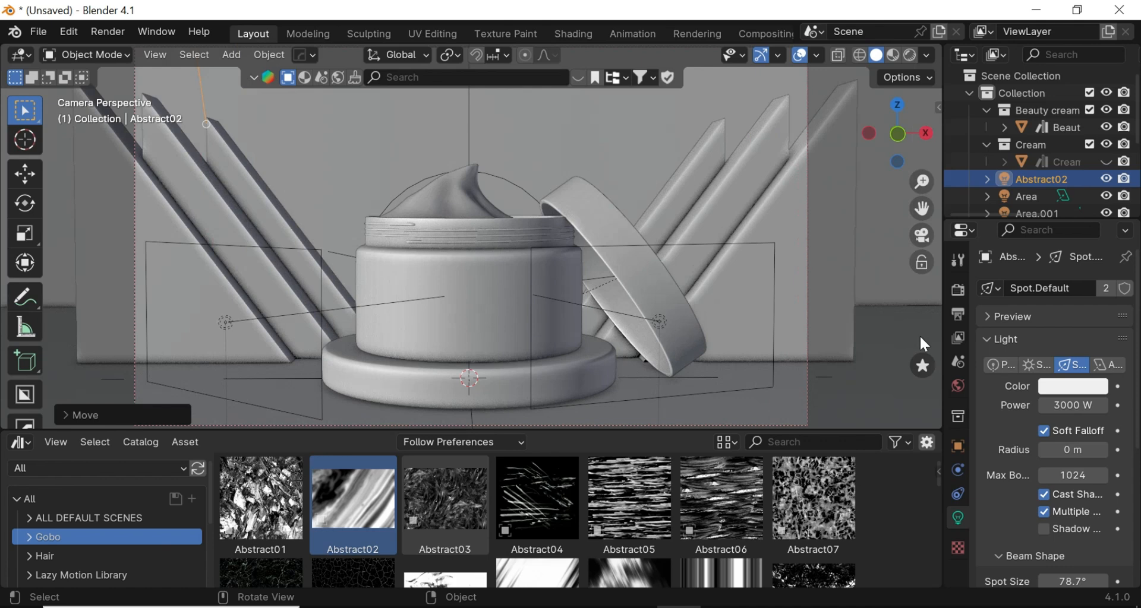
{"action": "left_click", "coordinate": [957, 289]}
{"action": "scroll", "coordinate": [1055, 468], "scroll_direction": "down", "scroll_amount": 5}
{"action": "left_click", "coordinate": [1085, 490]}
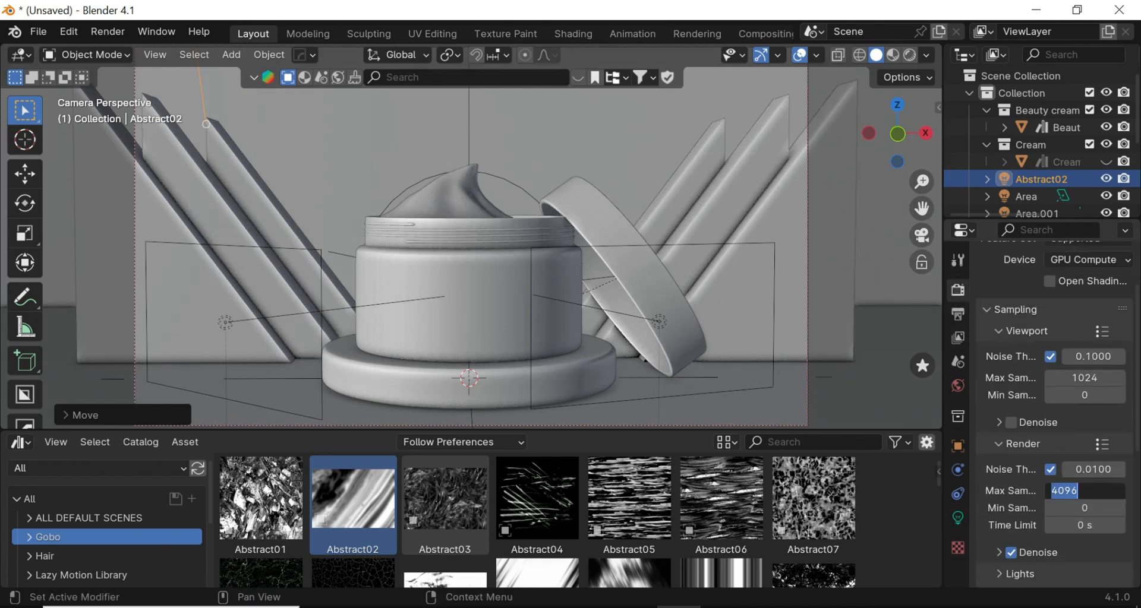
{"action": "type", "text": "10"}
{"action": "key", "text": "Return"}
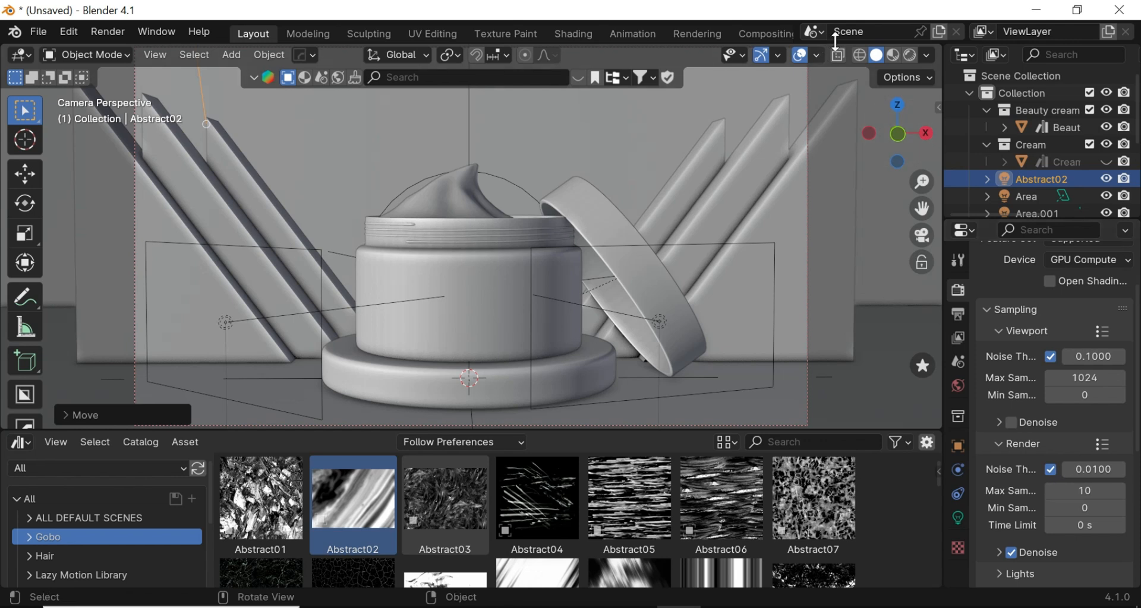
- Render the camera view as a still image and close the render window after viewing it
{"action": "left_click", "coordinate": [113, 33]}
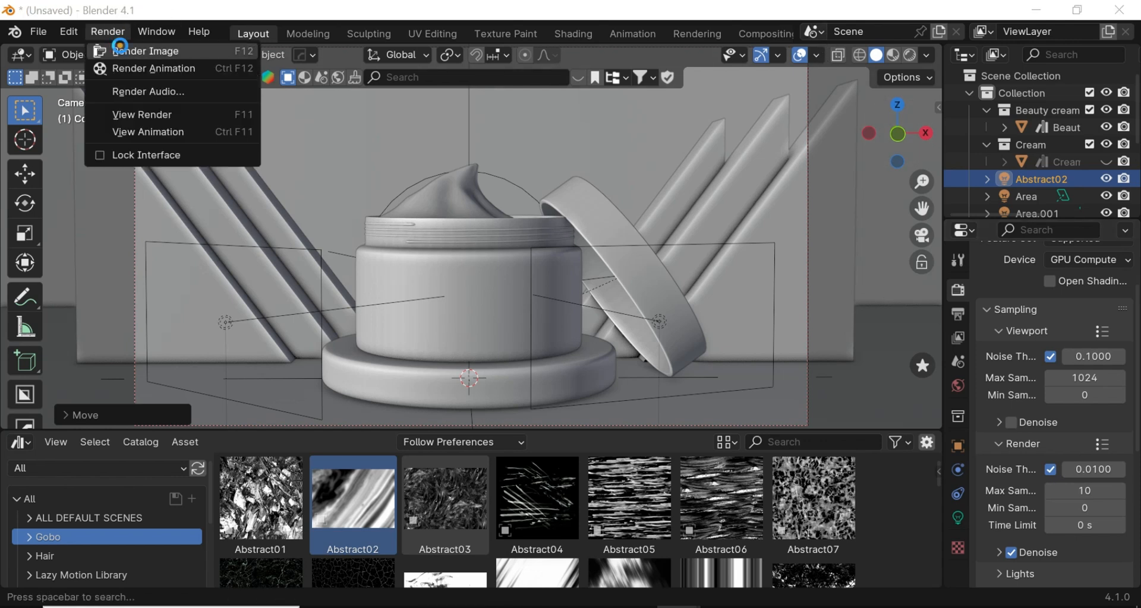
{"action": "left_click", "coordinate": [120, 51]}
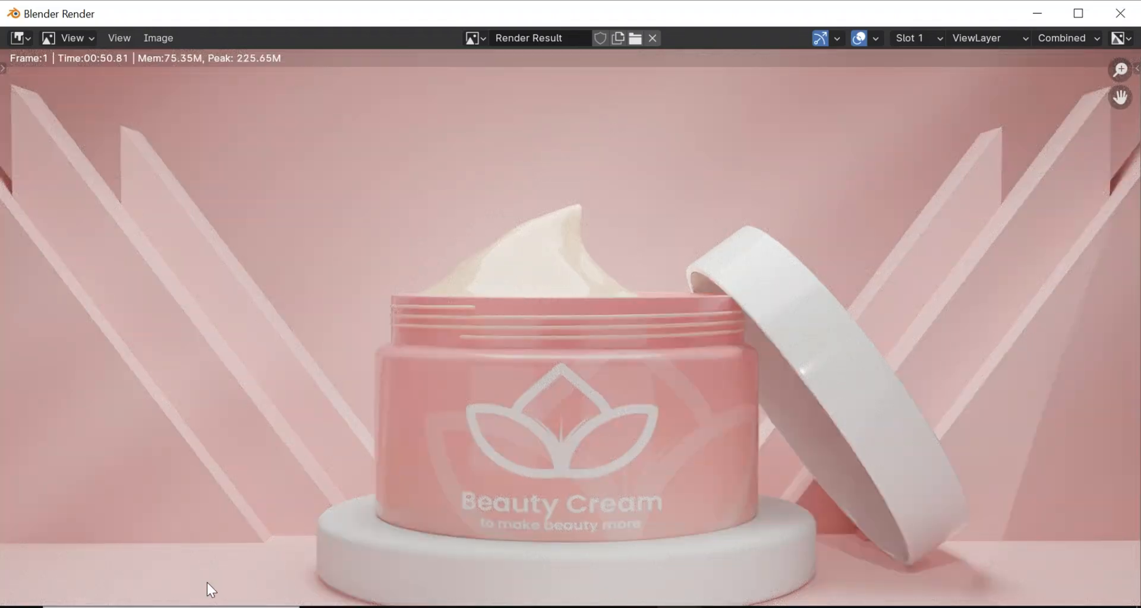
{"action": "left_click", "coordinate": [1120, 13]}
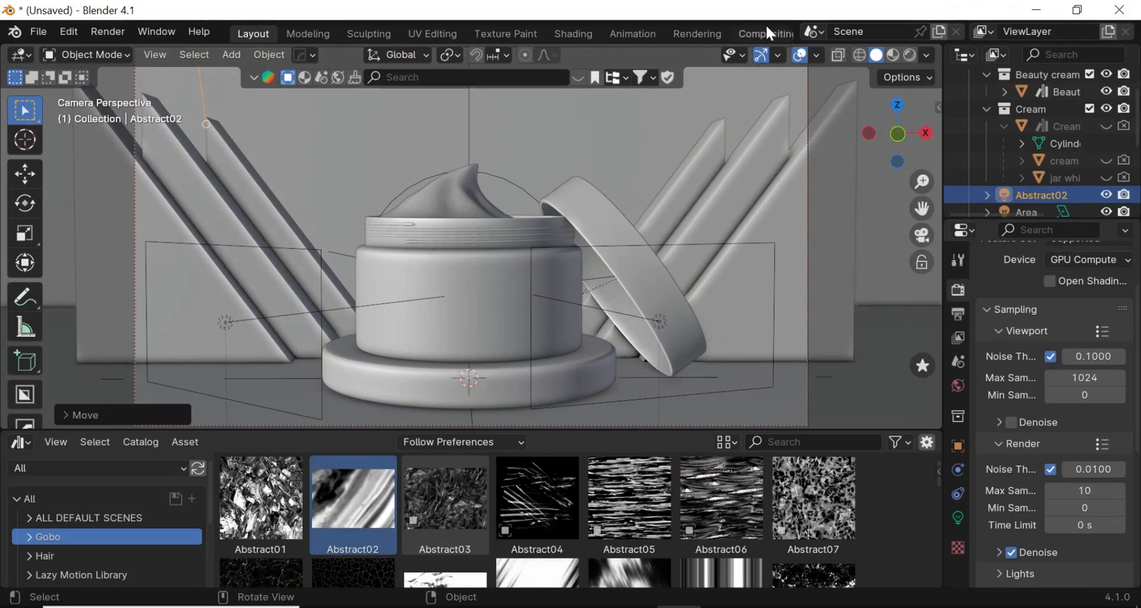
- Enable compositing nodes for the scene and connect a Viewer node to Render Layers to show the render as backdrop
{"action": "left_click", "coordinate": [765, 30]}
{"action": "left_click", "coordinate": [198, 55]}
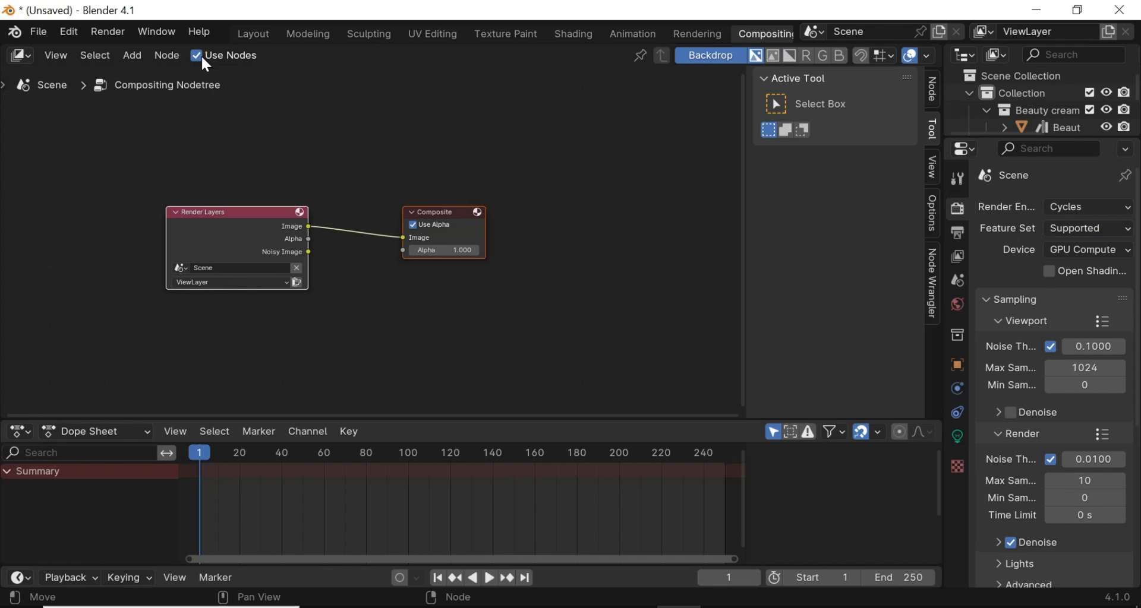
{"action": "left_click", "coordinate": [224, 224], "text": "ctrl+shift"}
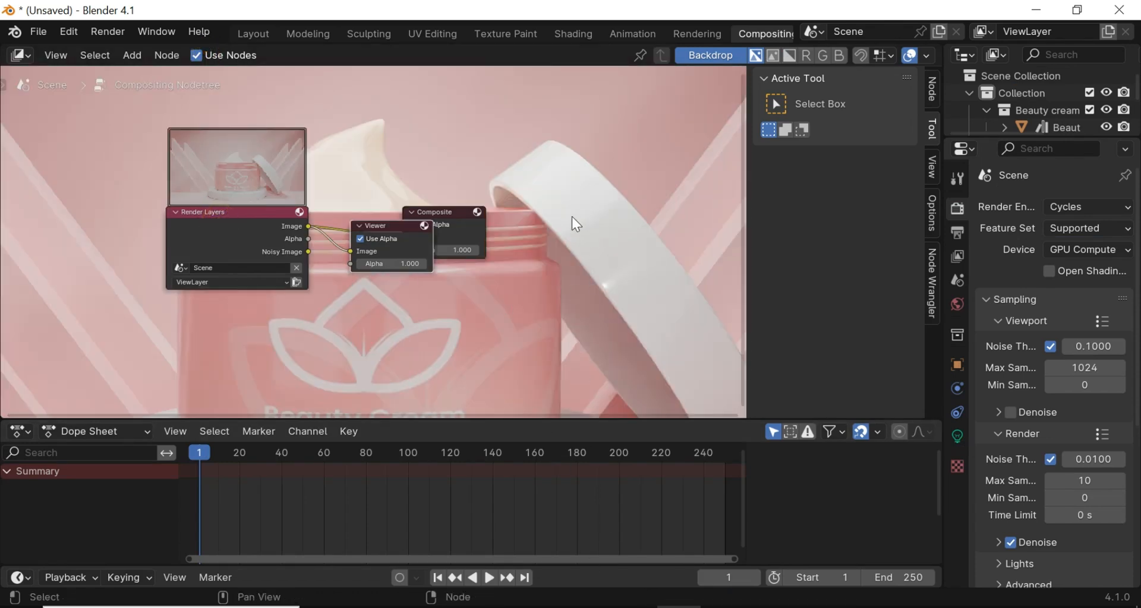
- Shrink the compositor backdrop until the whole render fits, and move the Viewer node below the Composite node
{"action": "left_click", "coordinate": [66, 54]}
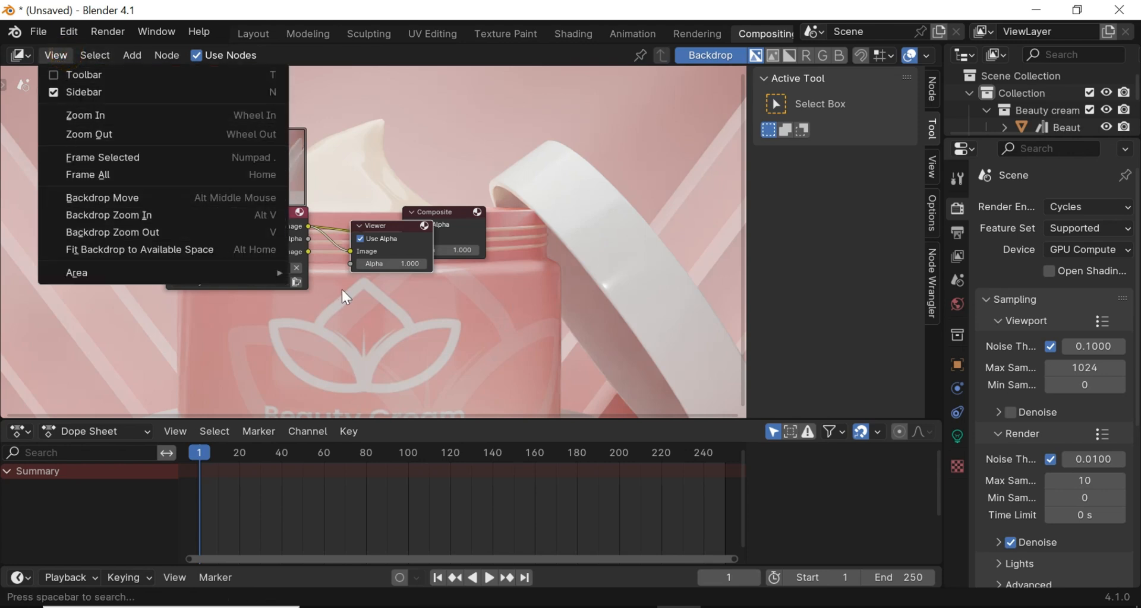
{"action": "key", "text": "alt+v"}
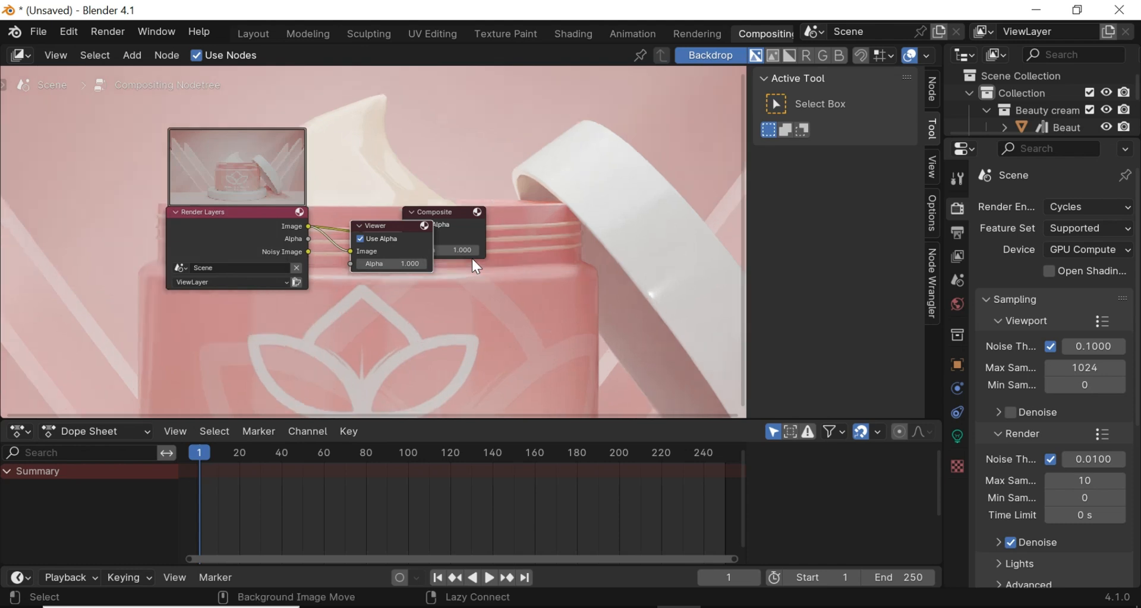
{"action": "key", "text": "v"}
{"action": "key", "text": "v"}
{"action": "key", "text": "v"}
{"action": "key", "text": "v"}
{"action": "key", "text": "v"}
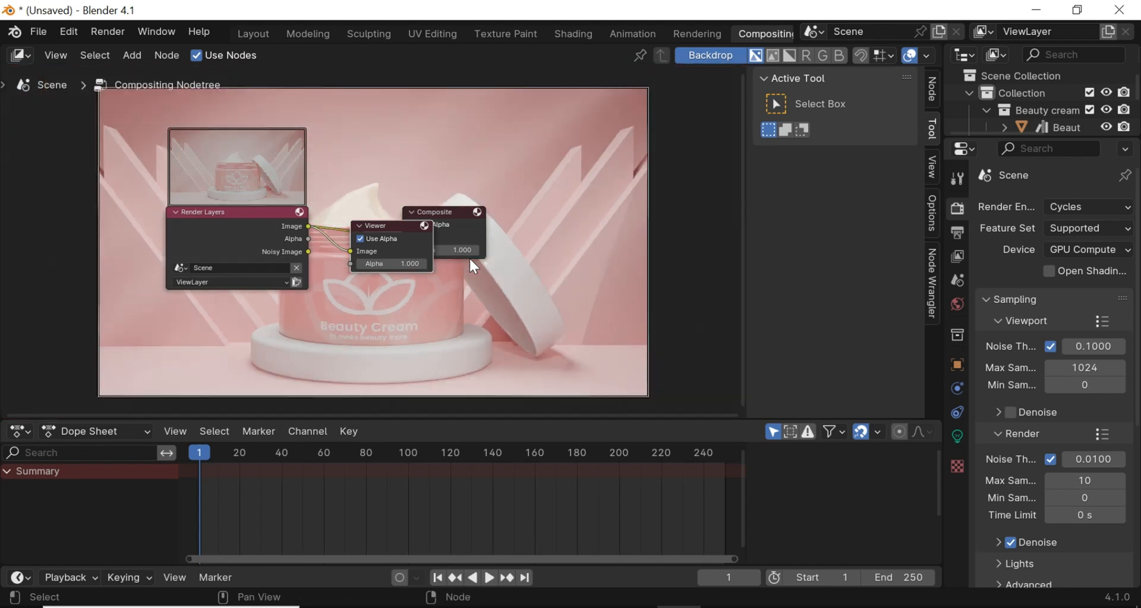
{"action": "scroll", "coordinate": [361, 230], "scroll_direction": "up", "scroll_amount": 1}
{"action": "left_click_drag", "start_coordinate": [365, 229], "coordinate": [461, 348]}
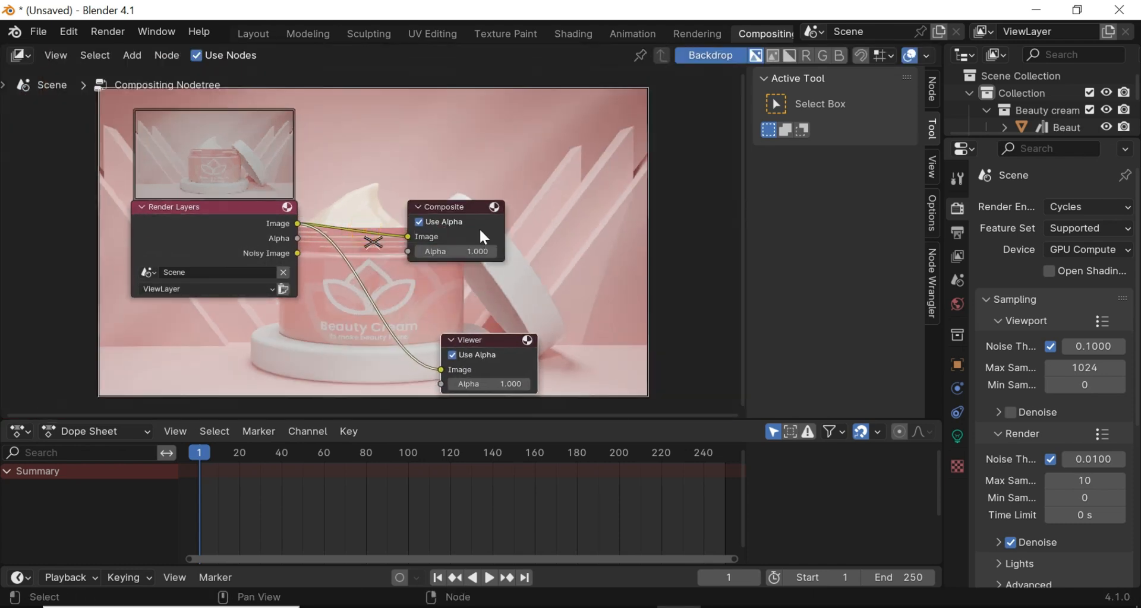
- Insert a Color Balance node on the link between Render Layers and Viewer
{"action": "key", "text": "shift+a"}
{"action": "left_click", "coordinate": [420, 148]}
{"action": "type", "text": "c"}
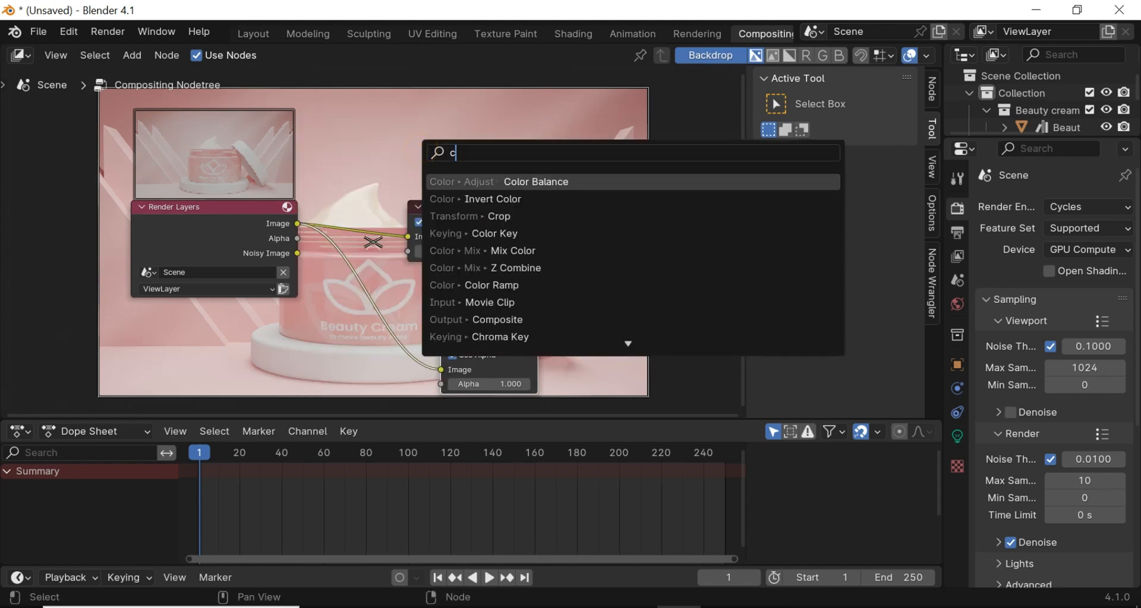
{"action": "key", "text": "Return"}
{"action": "left_click", "coordinate": [315, 252]}
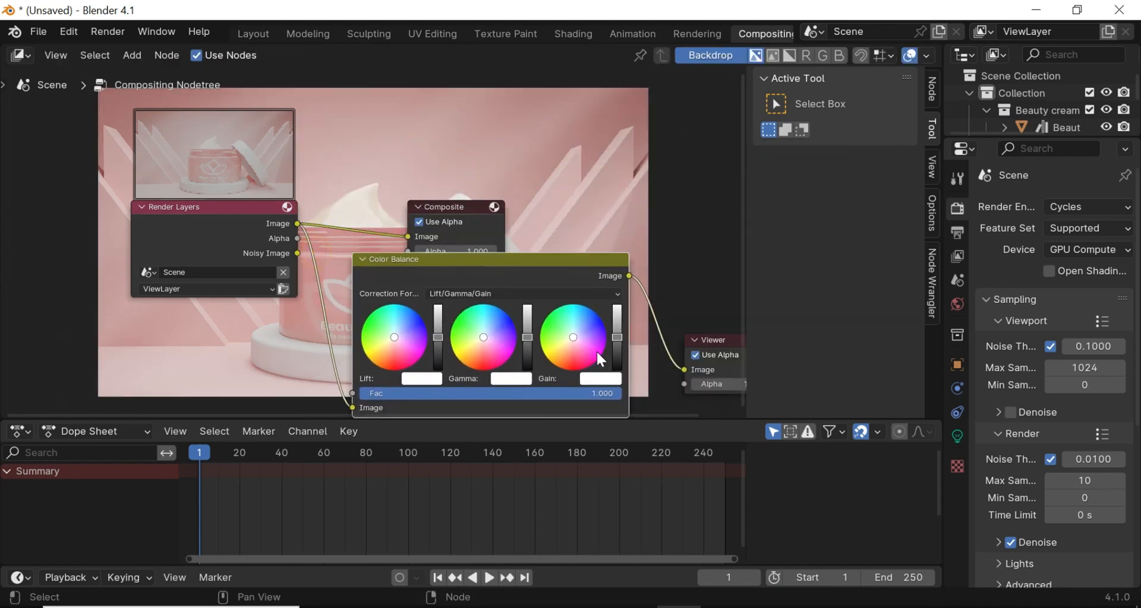
- Slightly lower the Color Balance gamma and lift to deepen the render's contrast, then return to the 3D layout
{"action": "left_click_drag", "start_coordinate": [616, 338], "coordinate": [615, 348]}
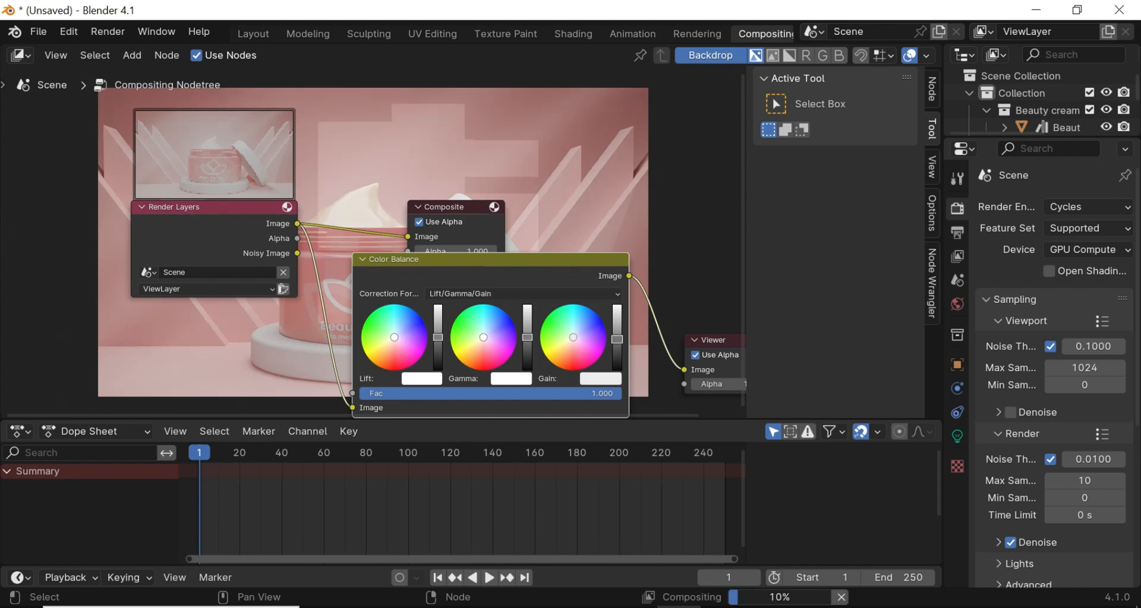
{"action": "left_click_drag", "start_coordinate": [525, 337], "coordinate": [528, 344]}
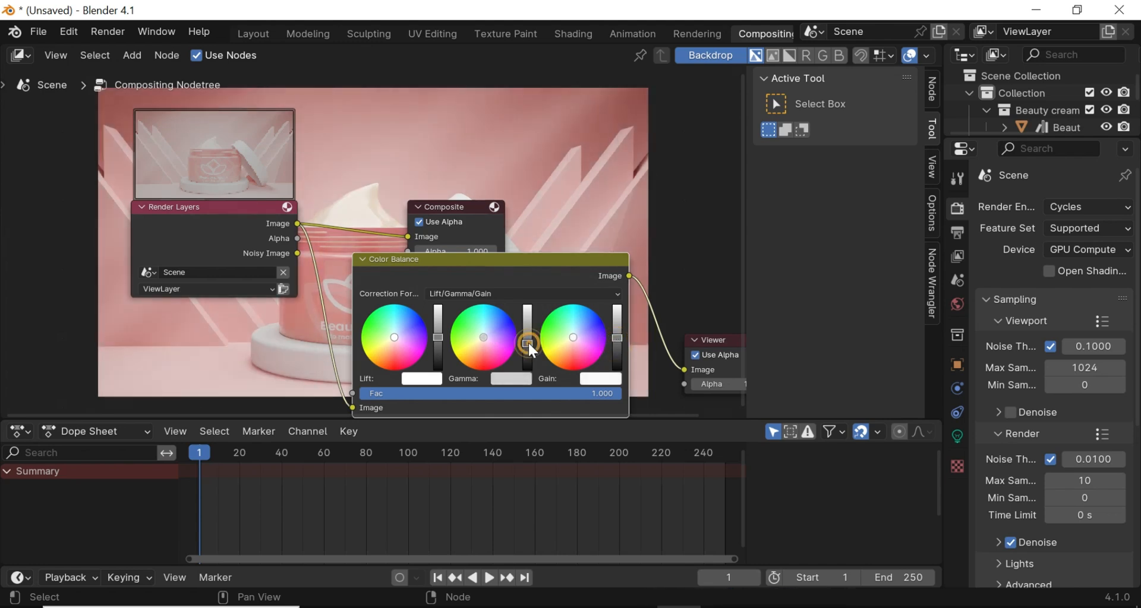
{"action": "left_click_drag", "start_coordinate": [440, 339], "coordinate": [439, 342]}
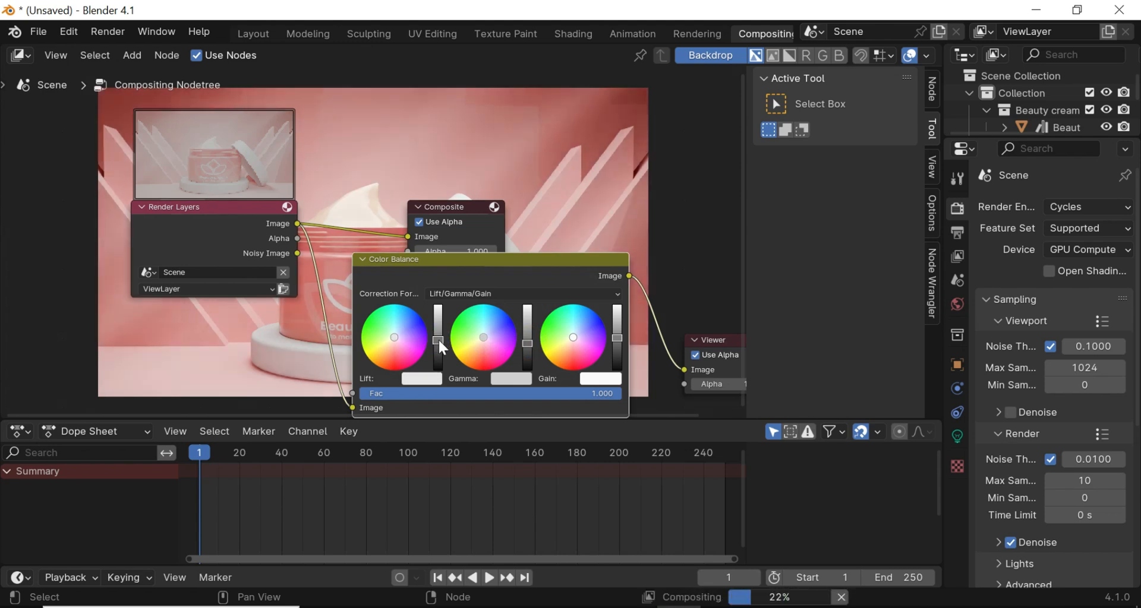
{"action": "left_click", "coordinate": [438, 341]}
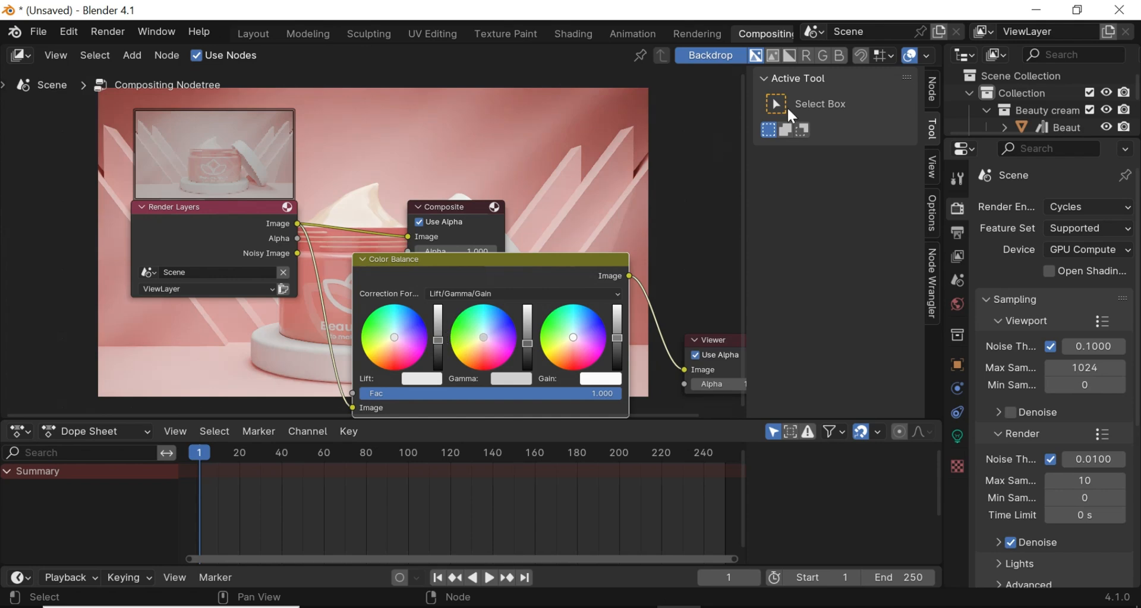
{"action": "left_click", "coordinate": [262, 34]}
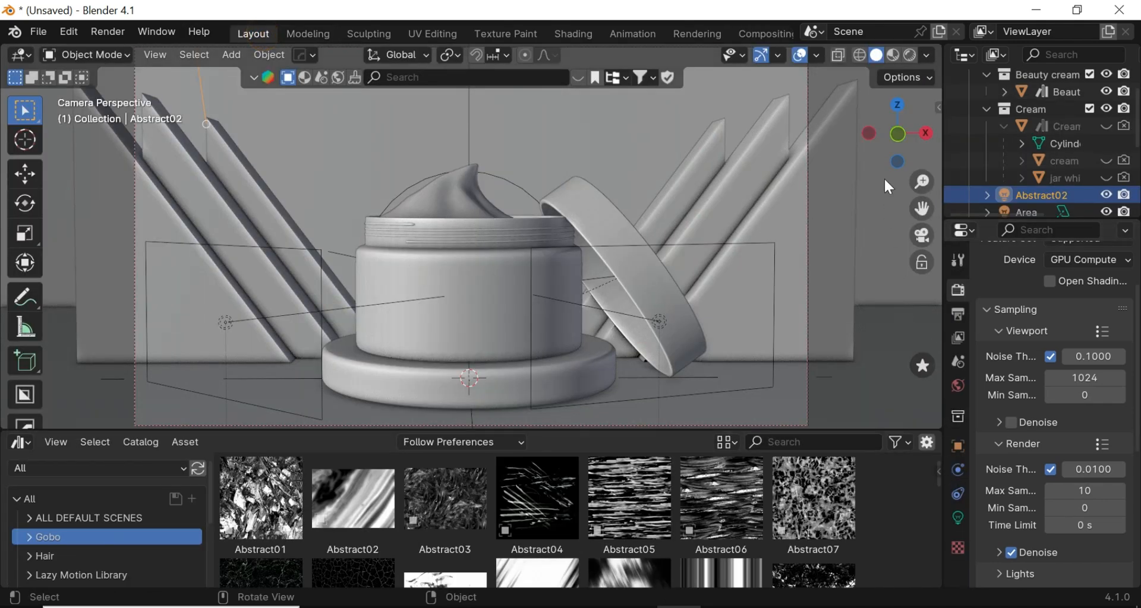
- Switch the viewport to rendered shading and set its compositor display to Always
{"action": "left_click", "coordinate": [905, 55]}
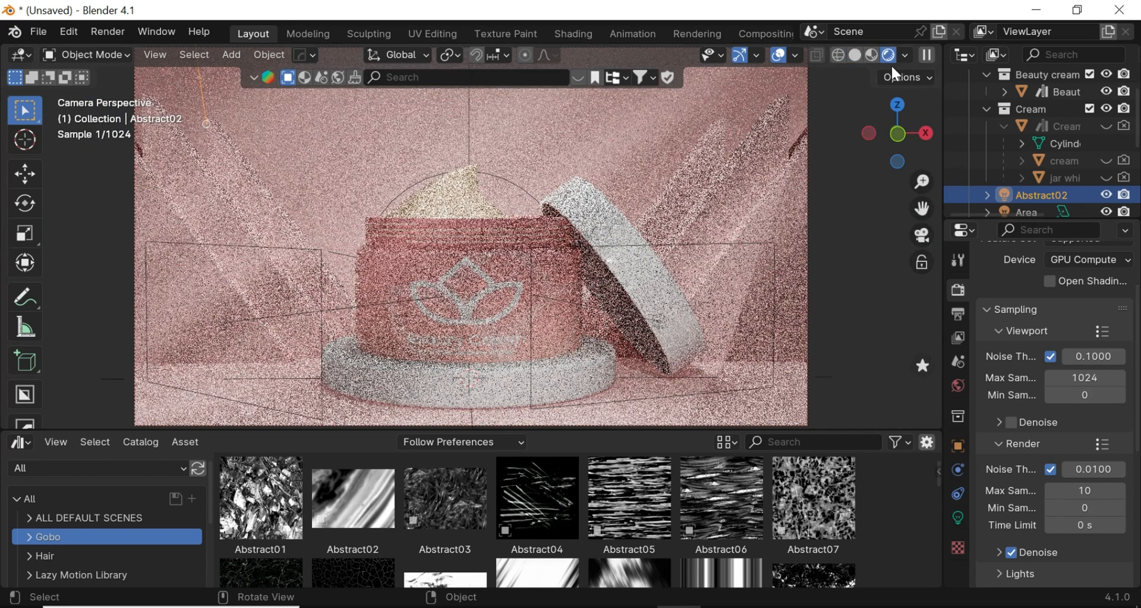
{"action": "left_click", "coordinate": [903, 57]}
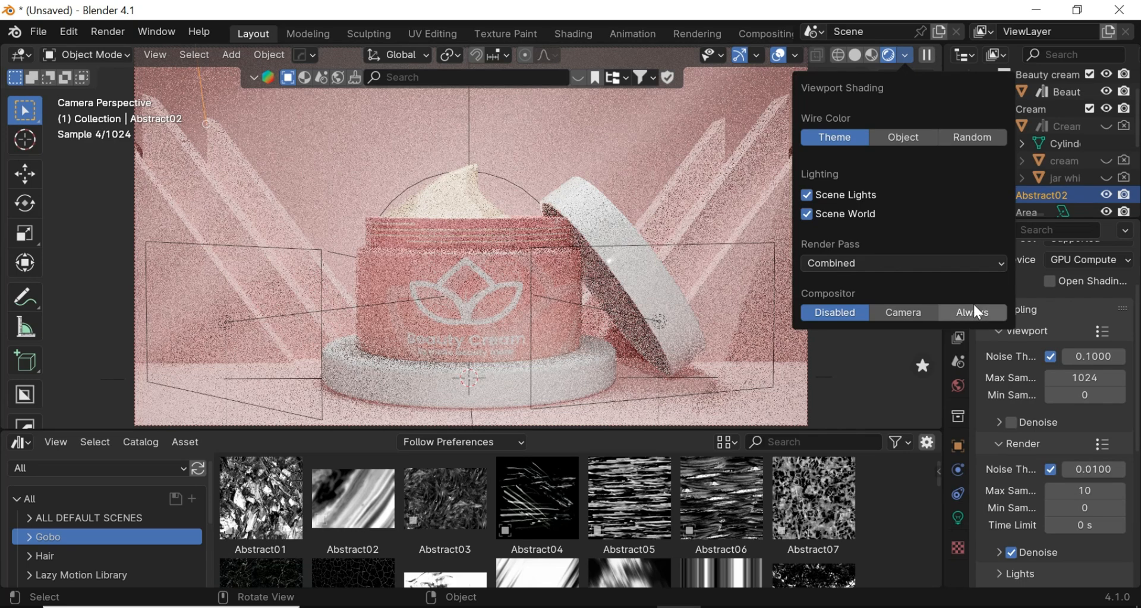
{"action": "left_click", "coordinate": [973, 305]}
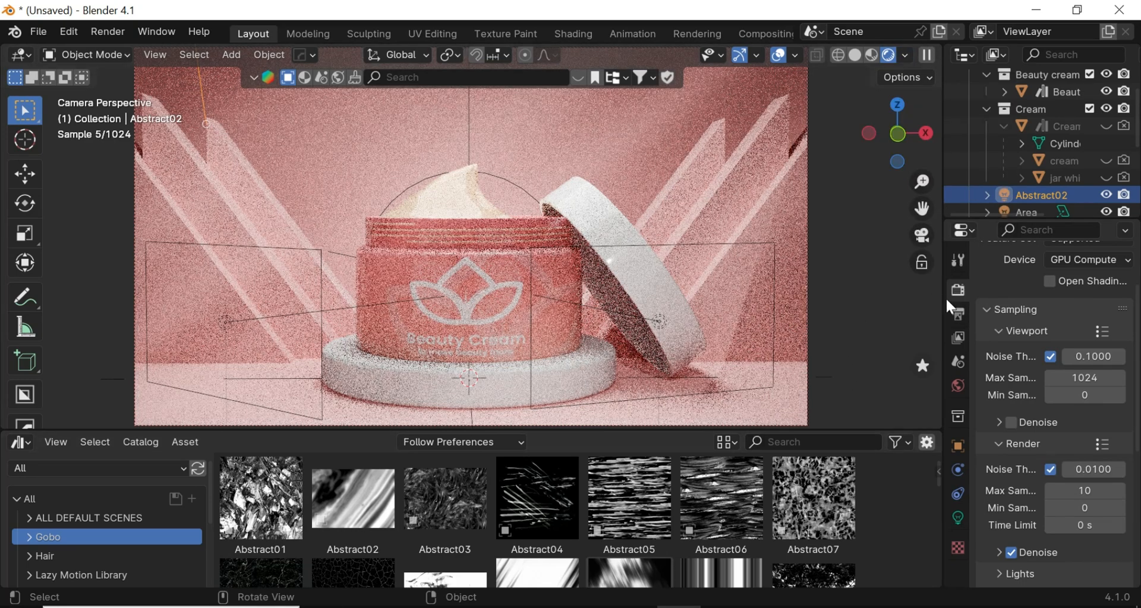
- Try the Standard view transform in the scene's Color Management, then return to AgX
{"action": "scroll", "coordinate": [1066, 439], "scroll_direction": "down", "scroll_amount": 10}
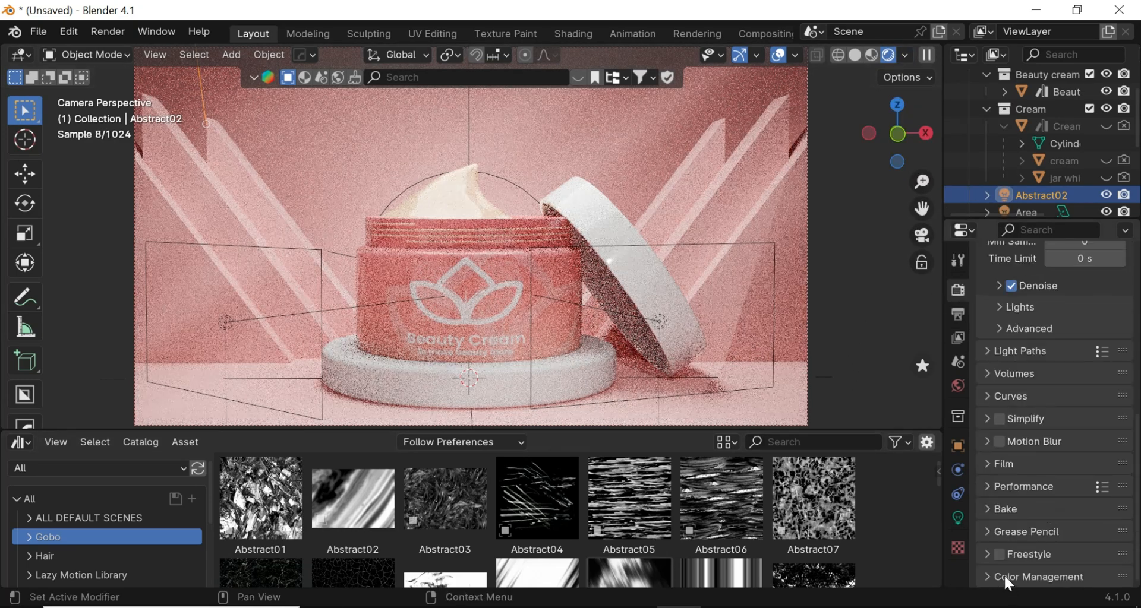
{"action": "scroll", "coordinate": [1064, 469], "scroll_direction": "down", "scroll_amount": 5}
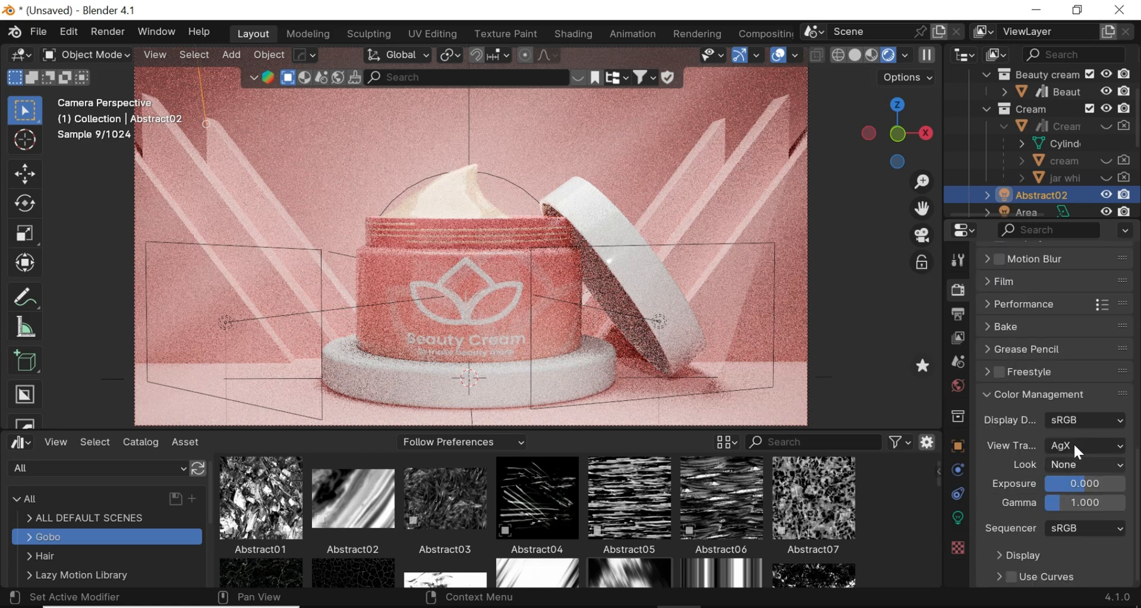
{"action": "left_click", "coordinate": [1074, 446]}
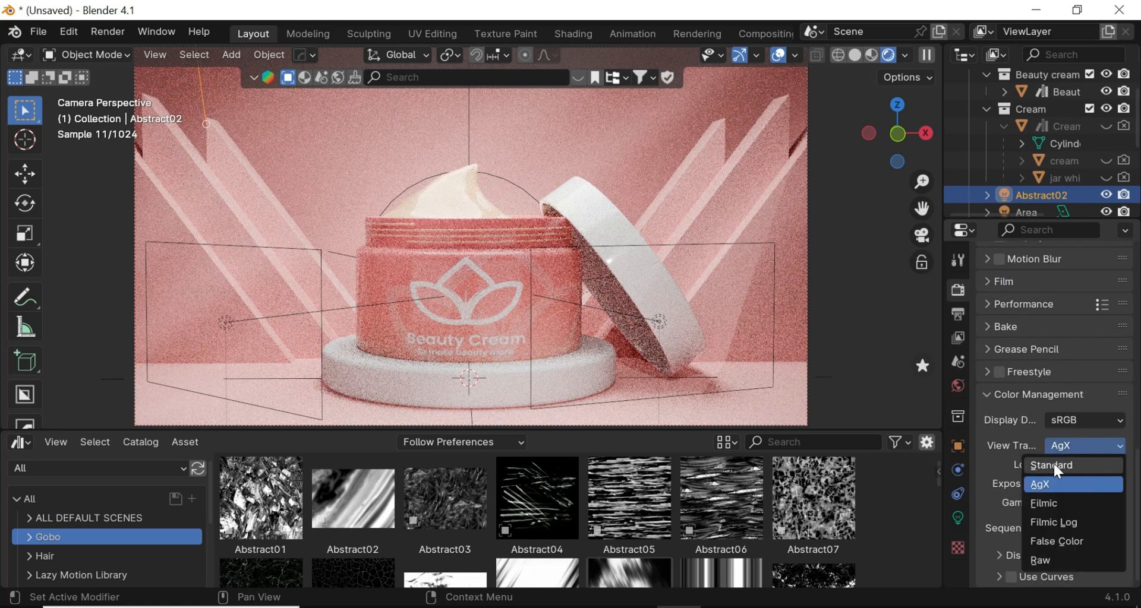
{"action": "left_click", "coordinate": [1052, 463]}
{"action": "left_click", "coordinate": [1076, 445]}
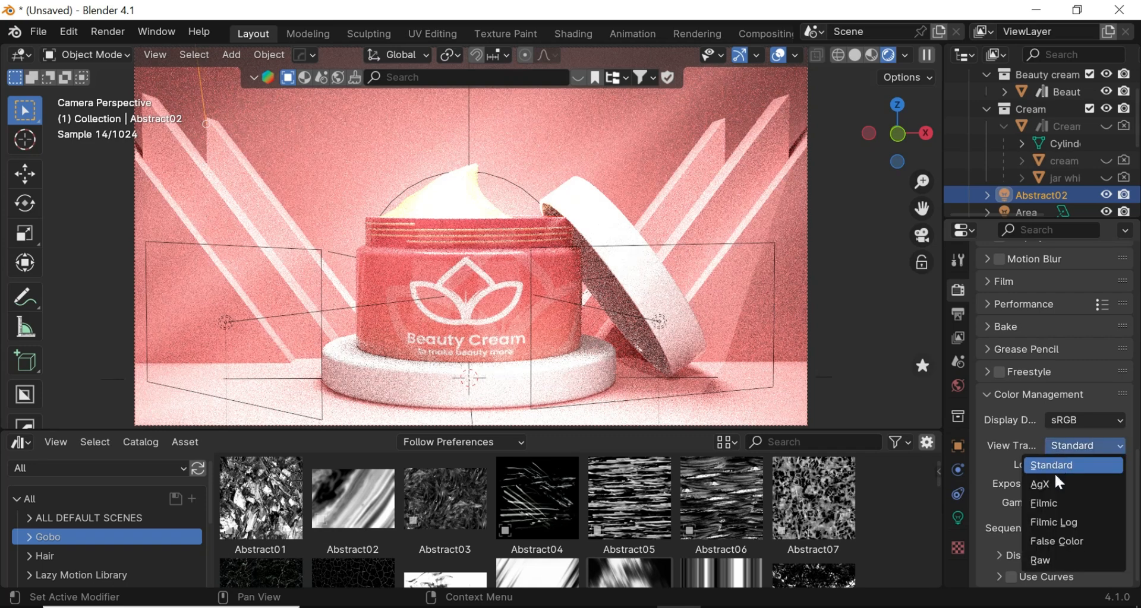
{"action": "left_click", "coordinate": [1049, 483]}
- Set the Color Management look to Medium High Contrast and enable Use Curves
{"action": "left_click", "coordinate": [1072, 465]}
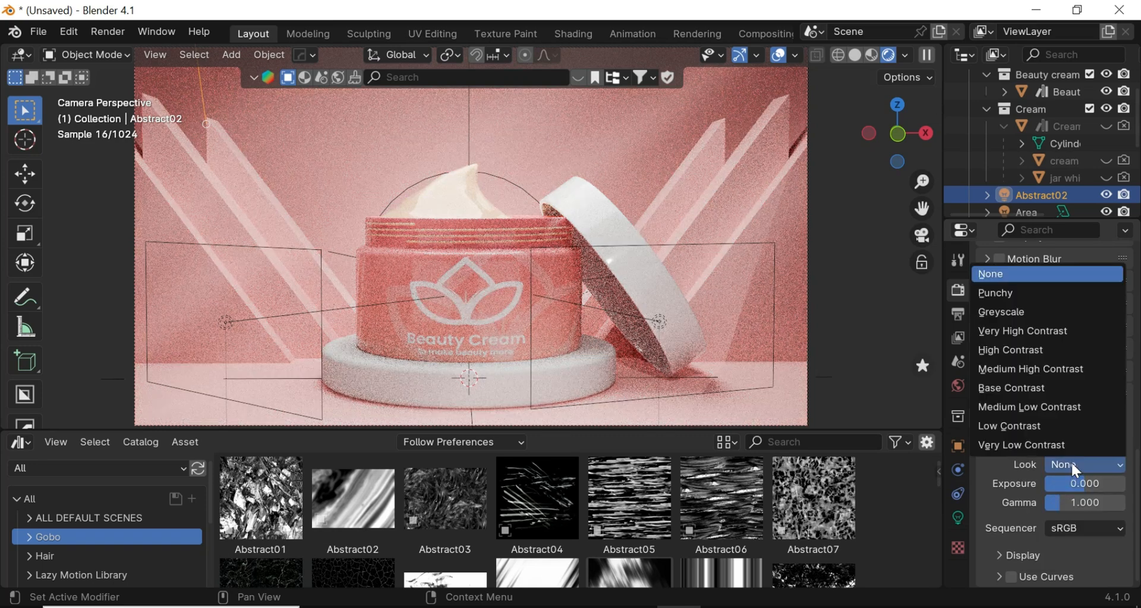
{"action": "left_click", "coordinate": [1013, 374]}
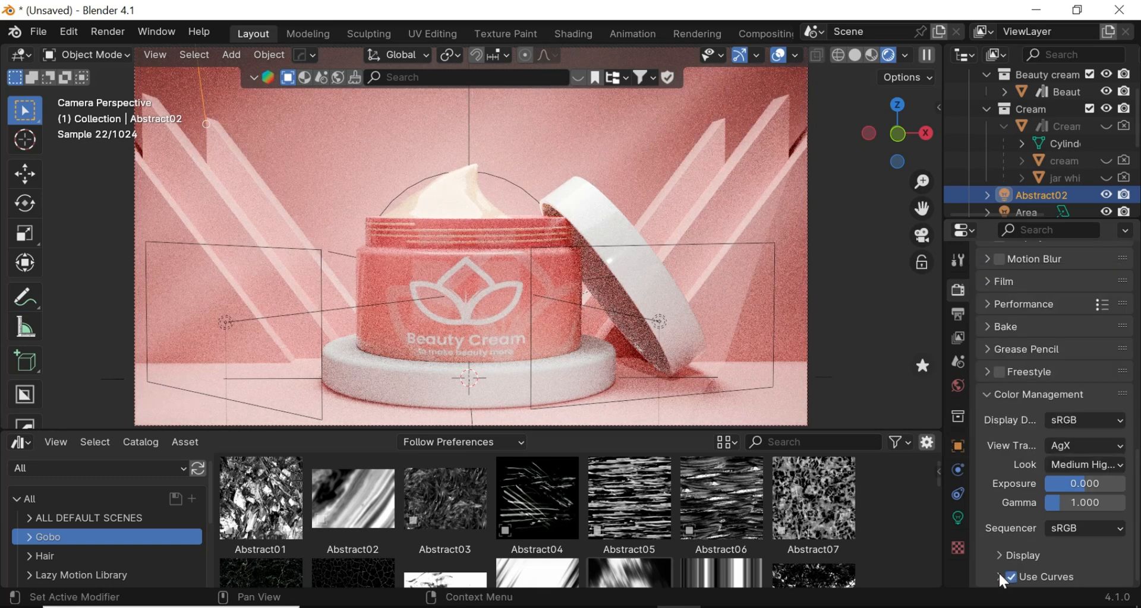
{"action": "scroll", "coordinate": [1014, 525], "scroll_direction": "down", "scroll_amount": 10}
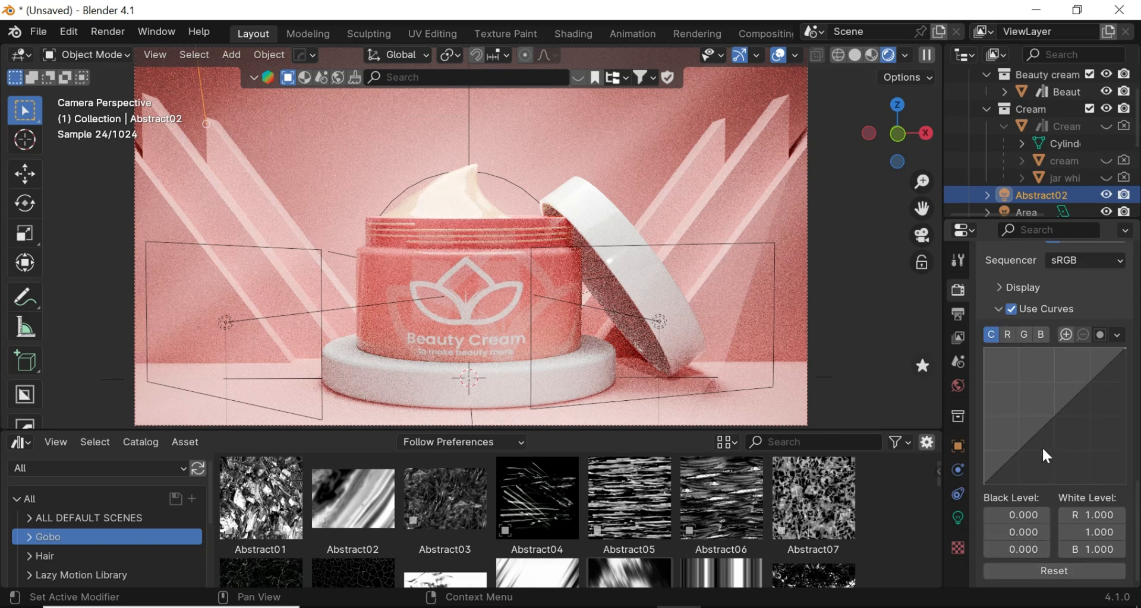
- Test a strongly raised point on the combined color curve, delete it, and add a slightly raised point near the middle
{"action": "left_click_drag", "start_coordinate": [1057, 428], "coordinate": [1050, 408]}
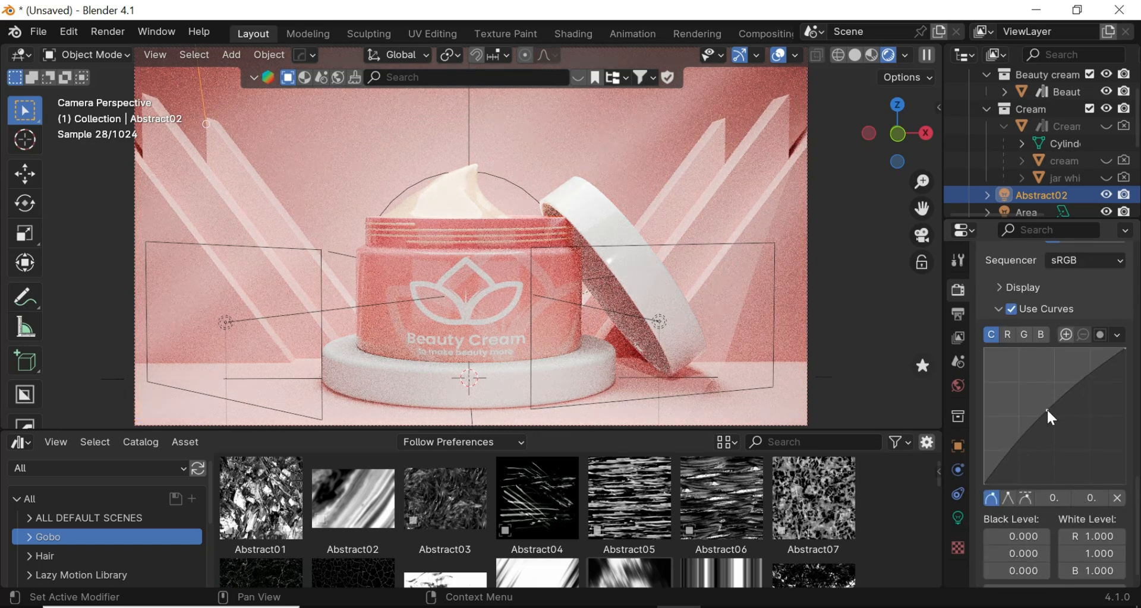
{"action": "left_click_drag", "start_coordinate": [1046, 408], "coordinate": [988, 415]}
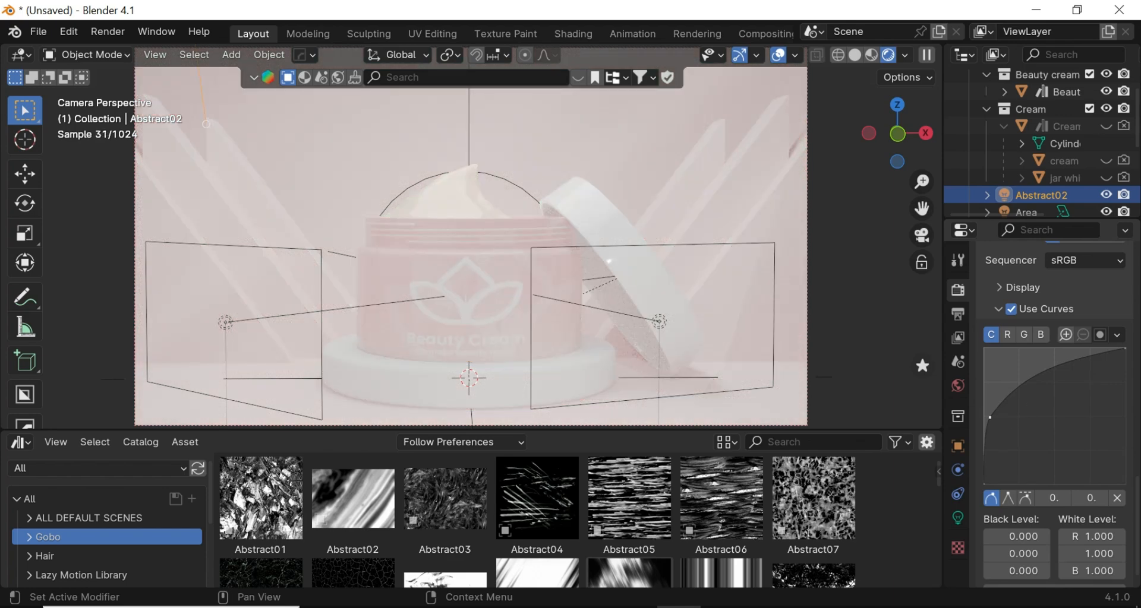
{"action": "left_click", "coordinate": [1117, 498]}
{"action": "mouse_move", "coordinate": [1053, 416]}
{"action": "left_mouse_down"}
{"action": "mouse_move", "coordinate": [1068, 428]}
{"action": "mouse_move", "coordinate": [1056, 414]}
{"action": "left_mouse_up"}
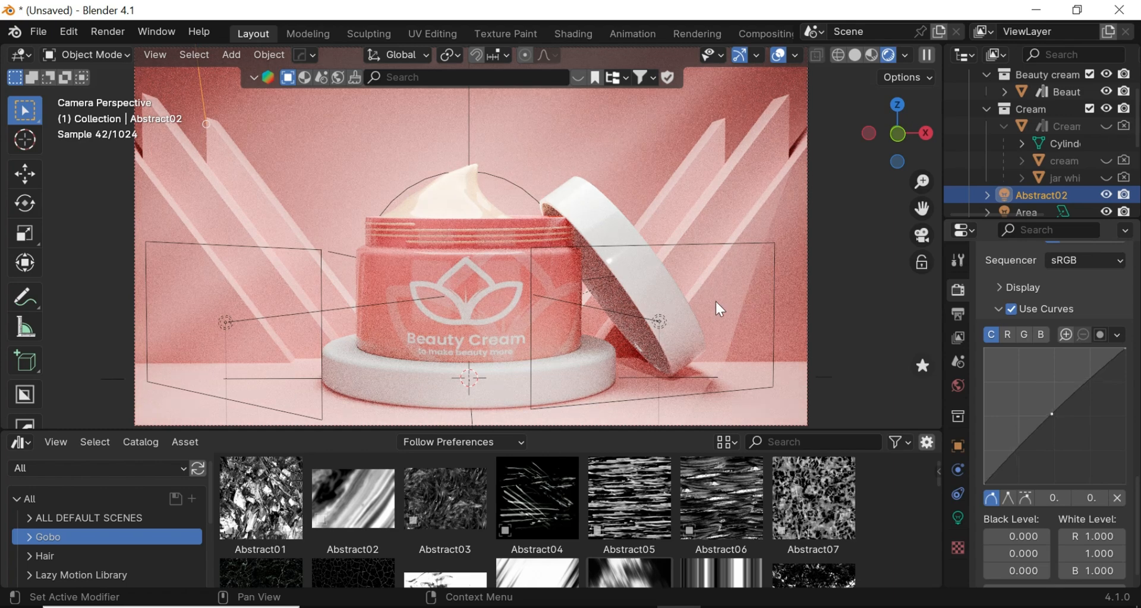
- Turn off Shadow in the Ray Visibility of the slanted background panels
{"action": "left_click", "coordinate": [795, 244]}
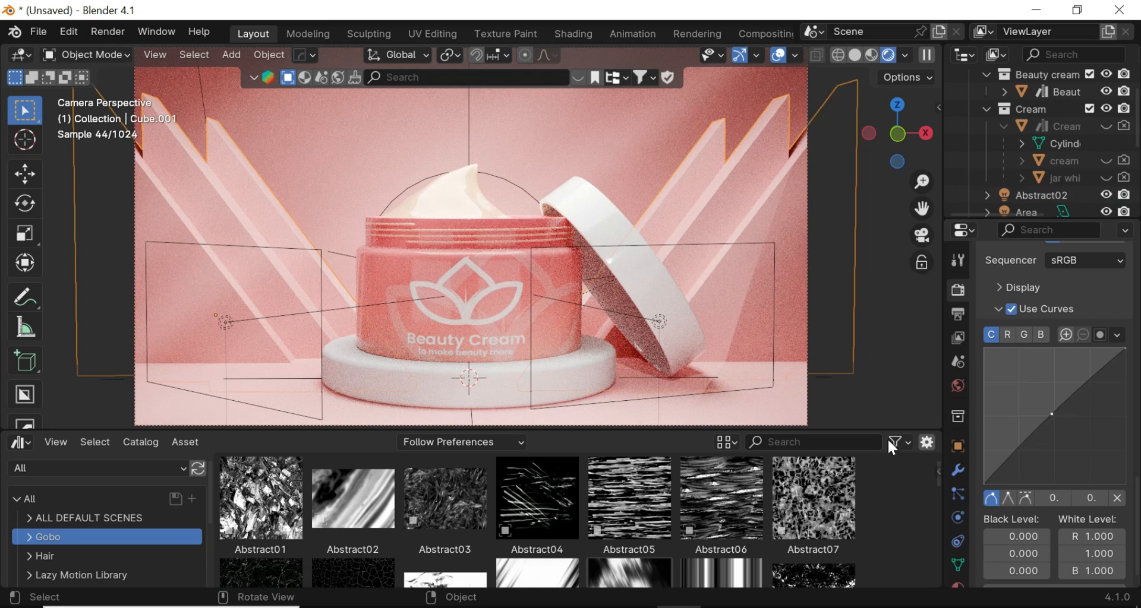
{"action": "left_click", "coordinate": [959, 443]}
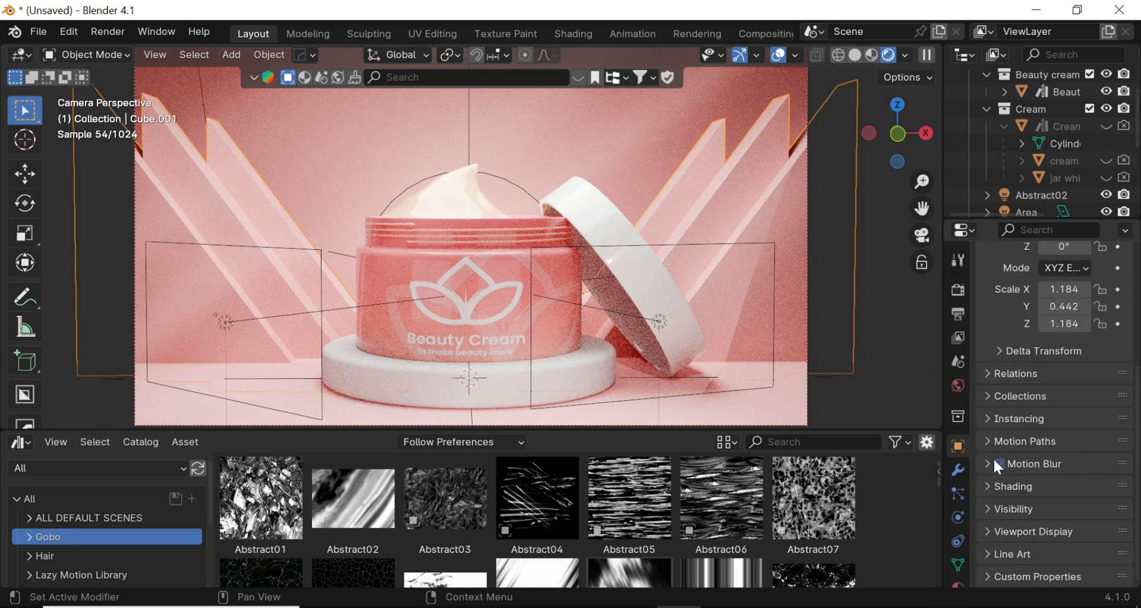
{"action": "left_click", "coordinate": [995, 510]}
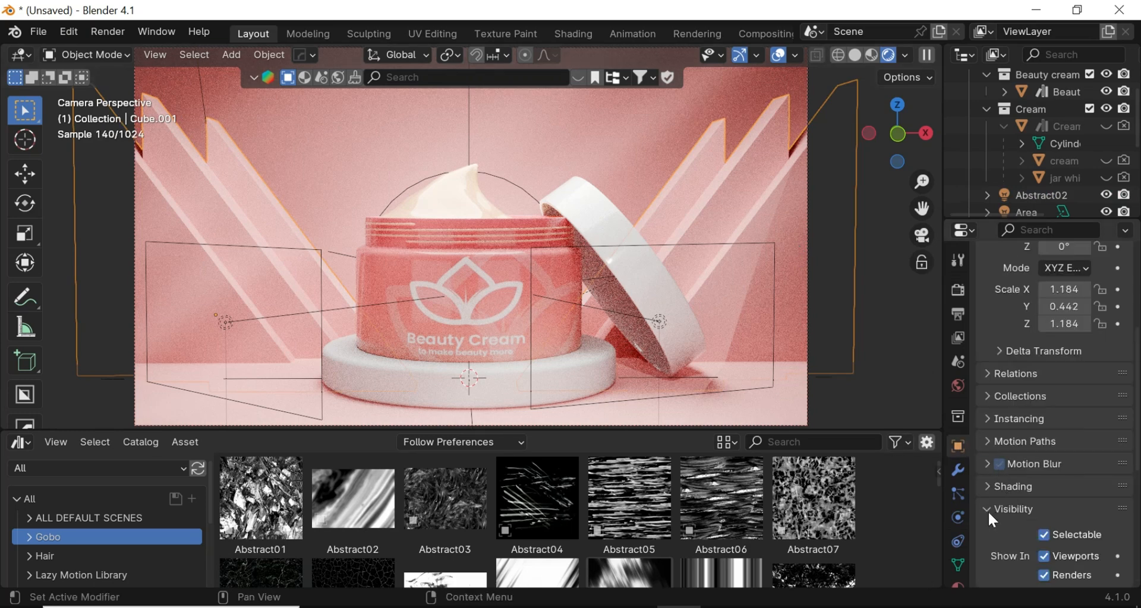
{"action": "scroll", "coordinate": [988, 512], "scroll_direction": "down", "scroll_amount": 3}
{"action": "scroll", "coordinate": [988, 511], "scroll_direction": "down", "scroll_amount": 6}
{"action": "left_click", "coordinate": [1050, 443]}
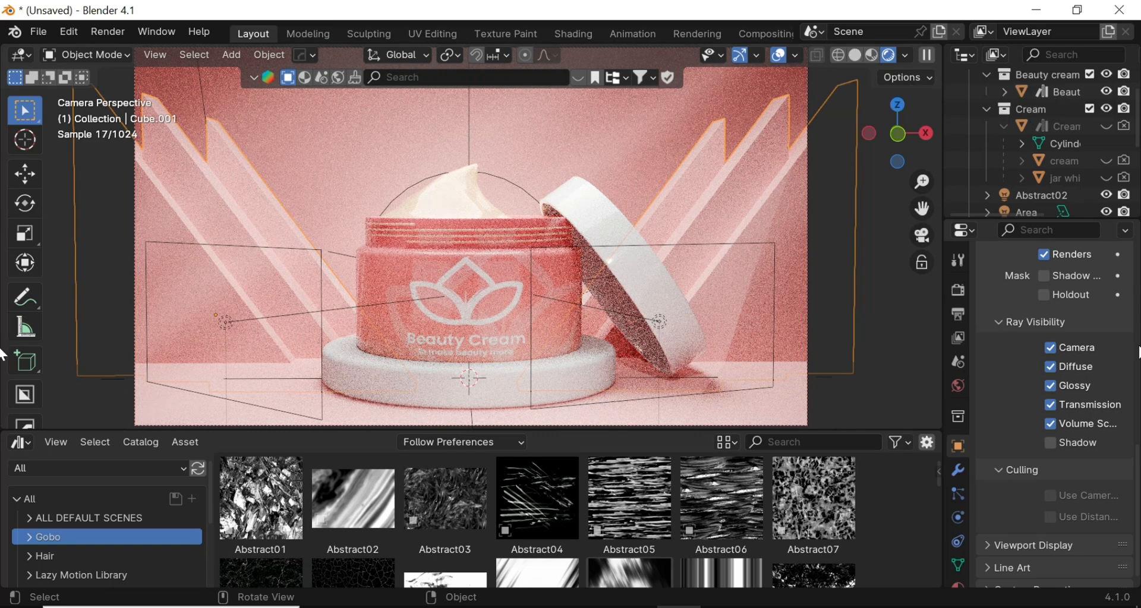
- Enable viewport denoising in the scene's render sampling settings
{"action": "scroll", "coordinate": [1046, 417], "scroll_direction": "up", "scroll_amount": 10}
{"action": "scroll", "coordinate": [1021, 430], "scroll_direction": "up", "scroll_amount": 6}
{"action": "left_click", "coordinate": [958, 290]}
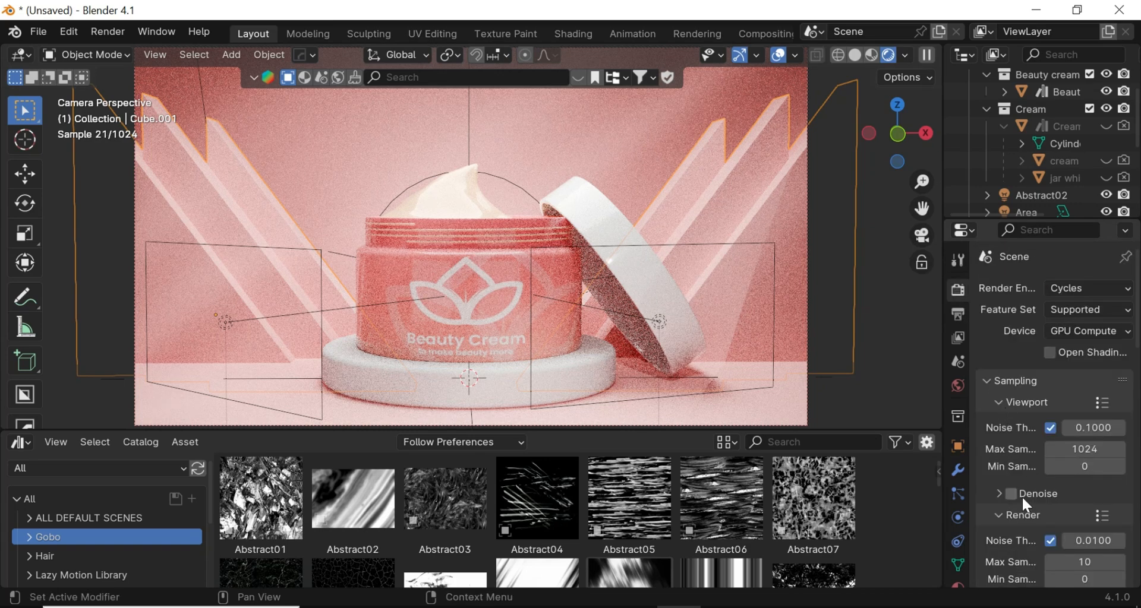
{"action": "left_click", "coordinate": [1012, 492]}
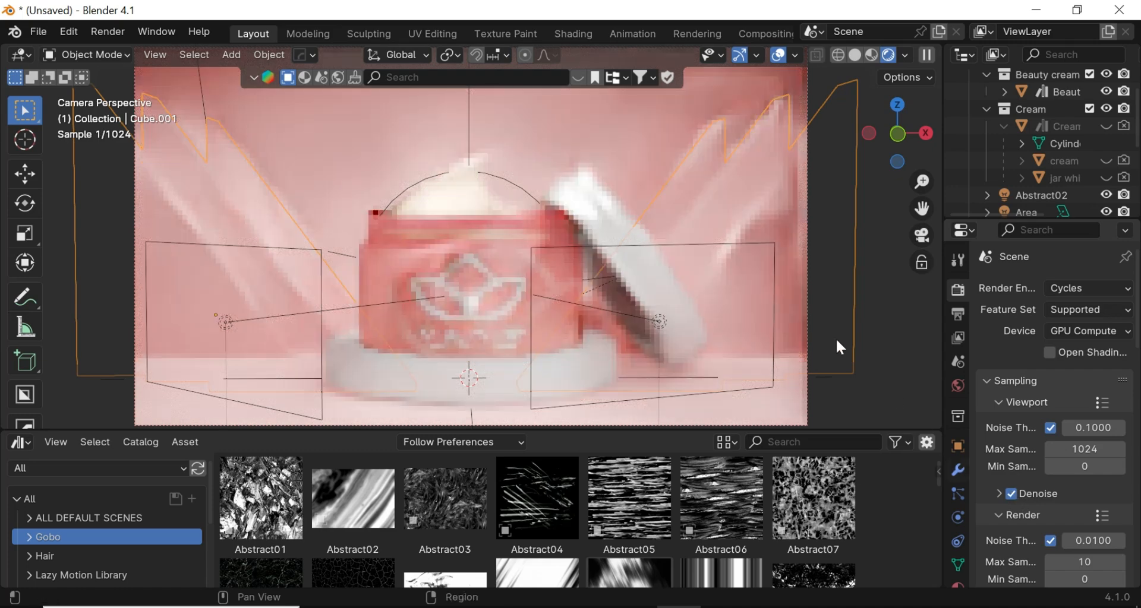
- Maximize the 3D viewport on the cream jar and hide the viewport overlays
{"action": "key", "text": "ctrl+space"}
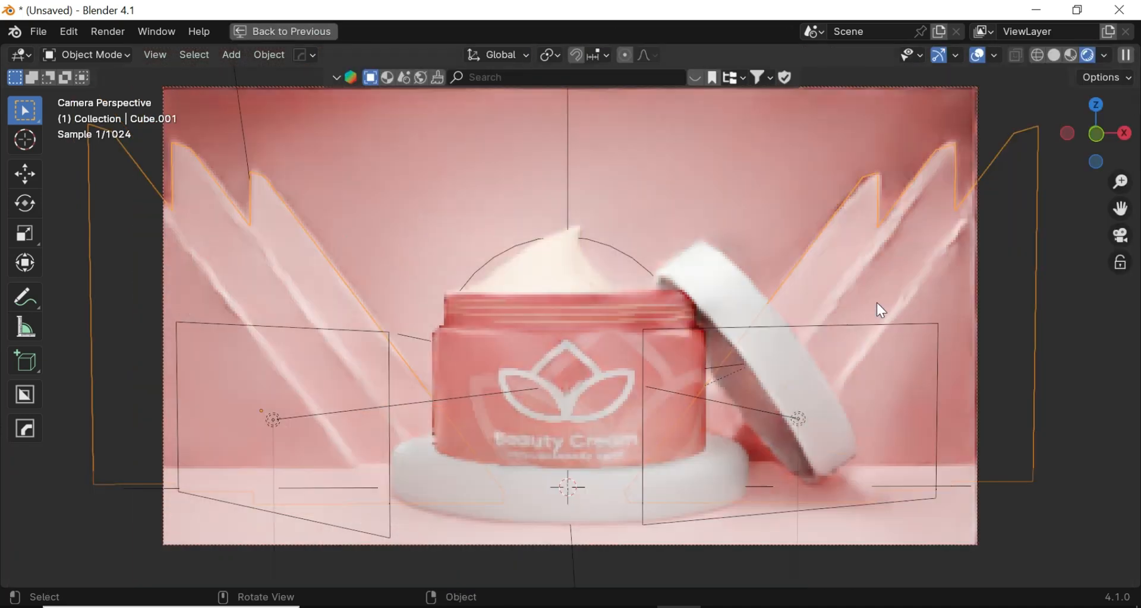
{"action": "scroll", "coordinate": [876, 302], "scroll_direction": "up", "scroll_amount": 2}
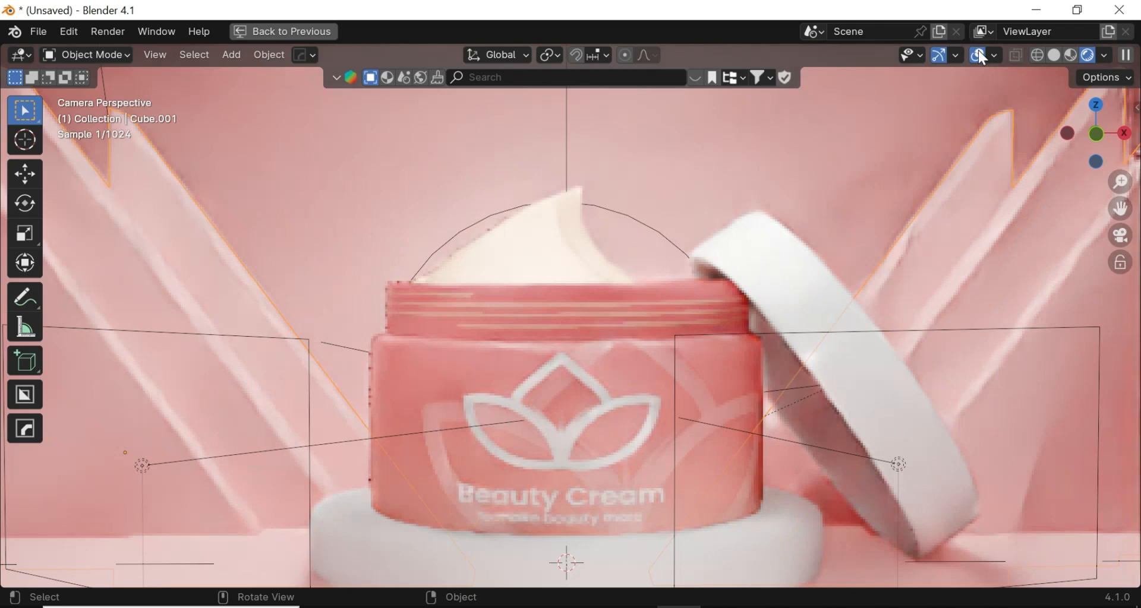
{"action": "left_click", "coordinate": [978, 52]}
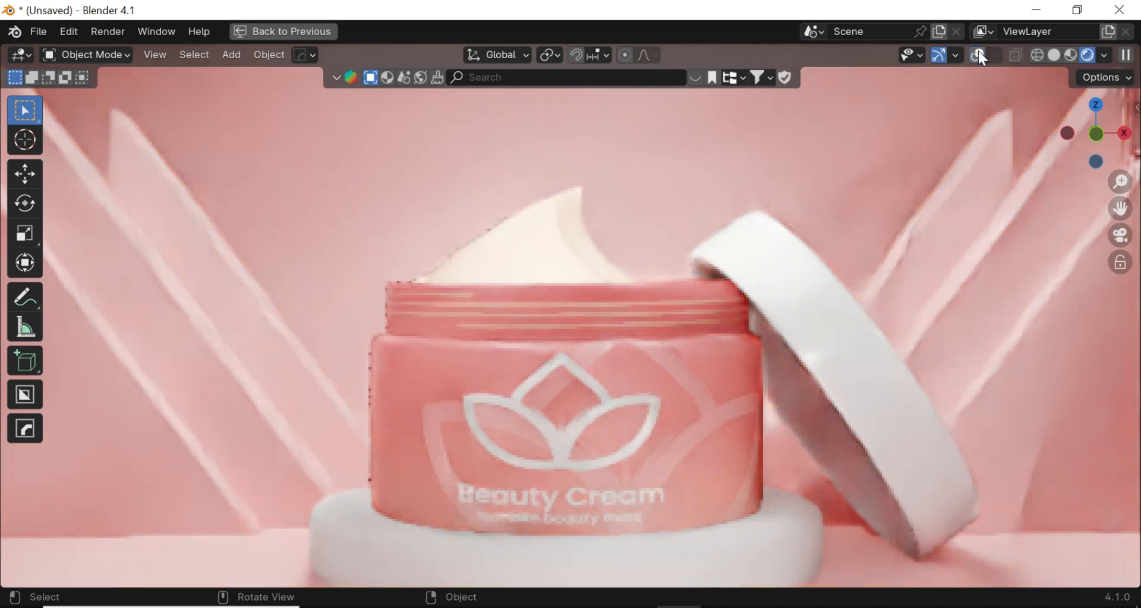